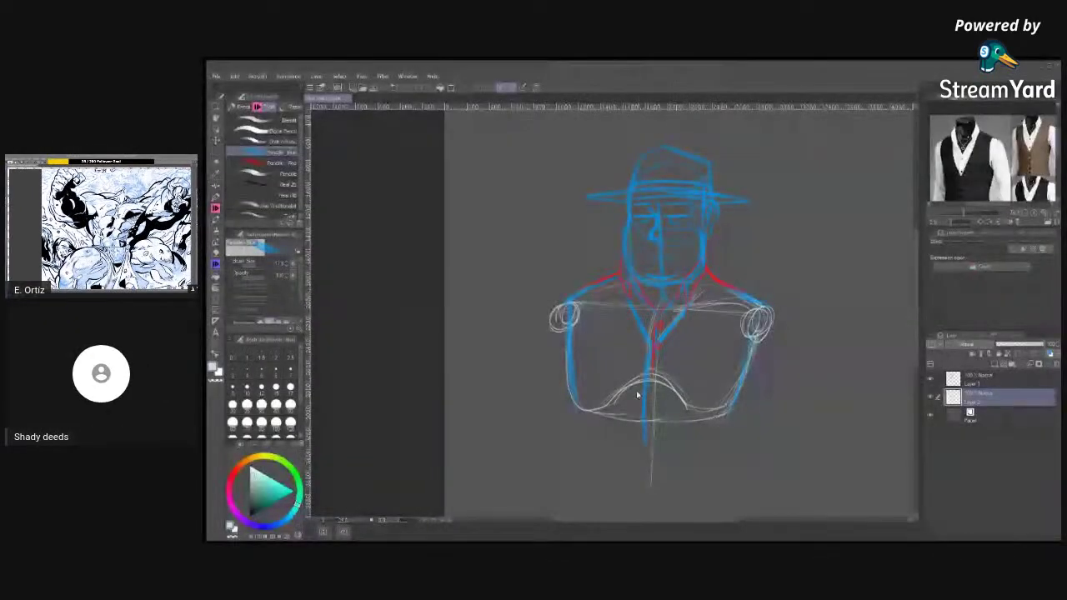
Extend the vest's front line and side contours downward, and sketch a chest pocket line with the blue pencil.
drag(645, 433, 642, 453)
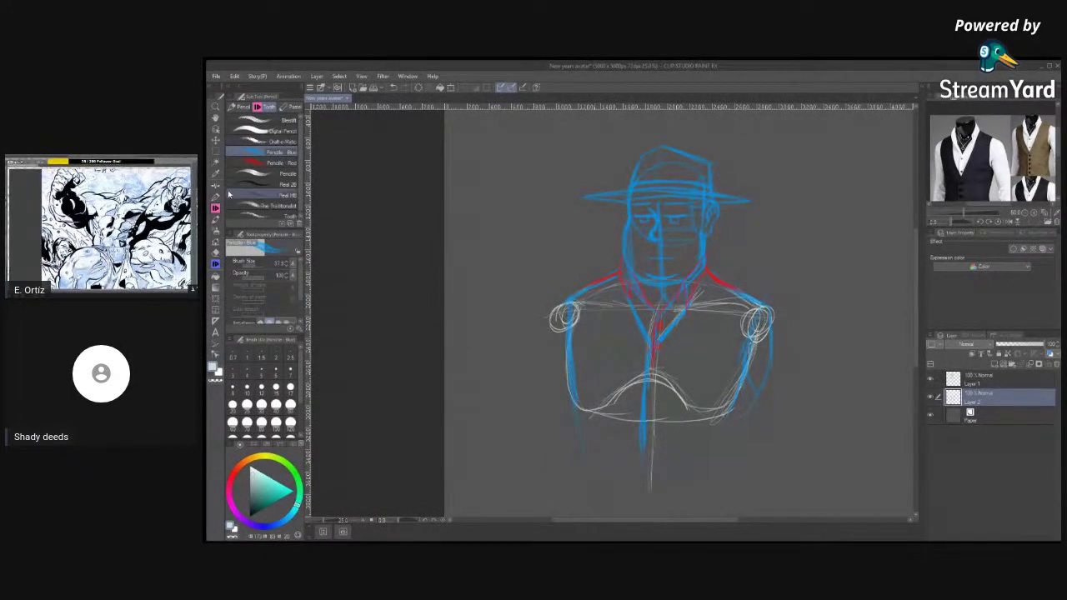
key(p)
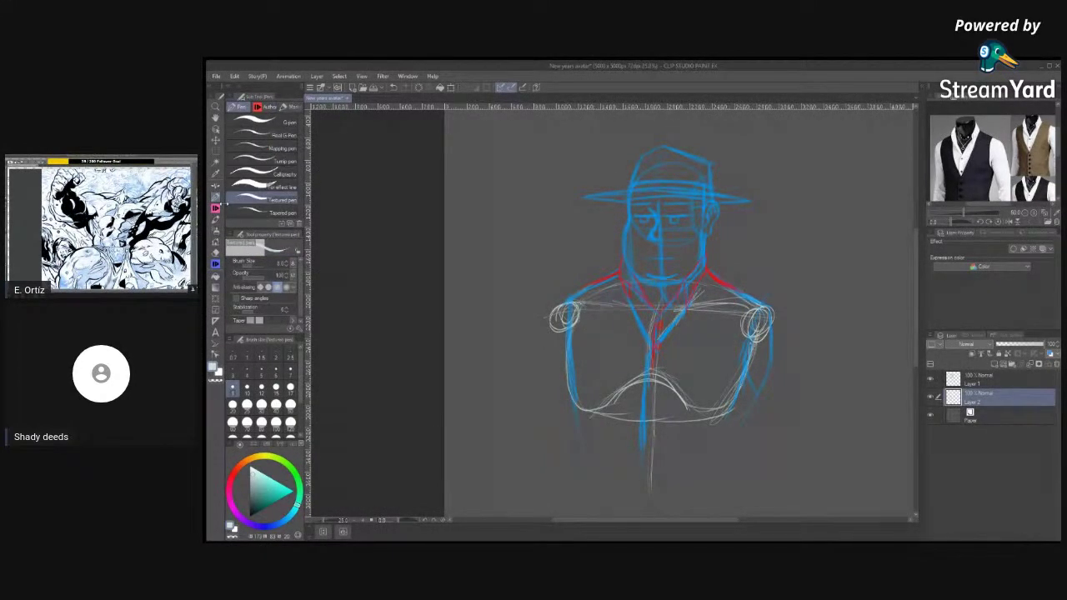
click(218, 194)
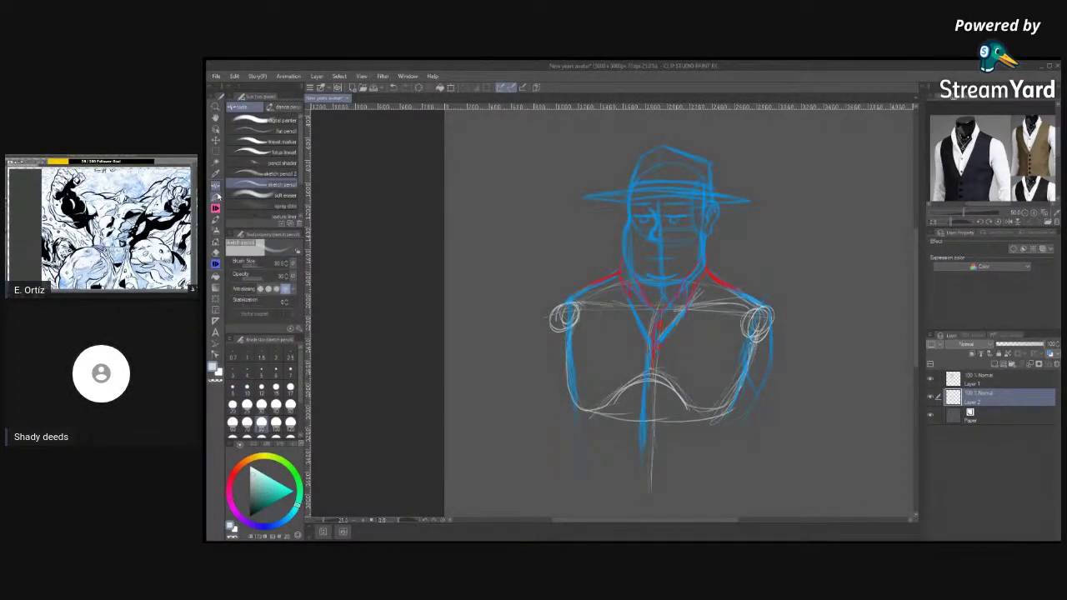
key(p)
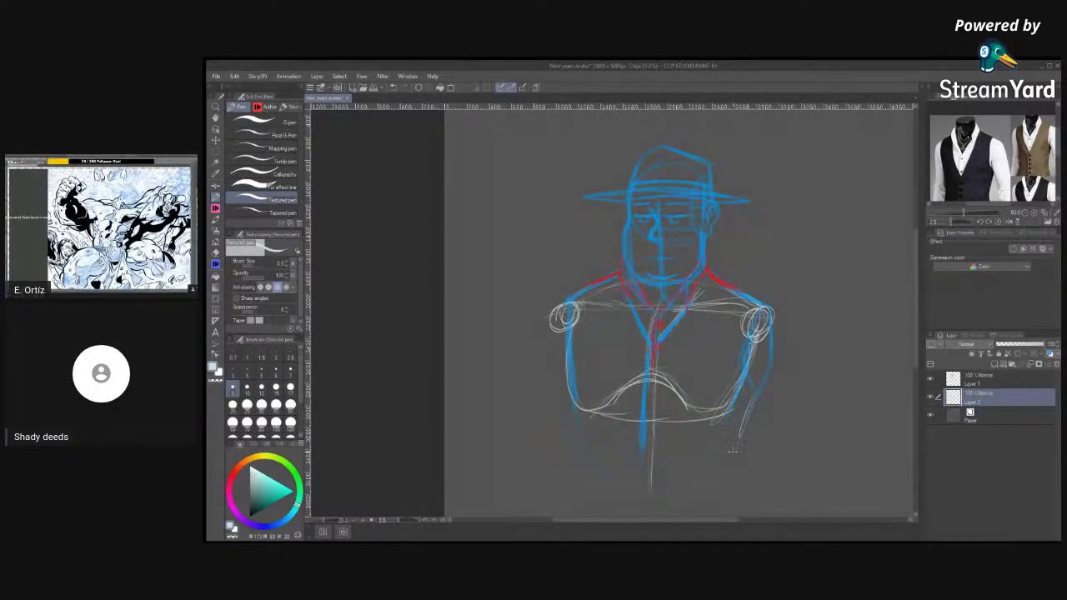
click(215, 206)
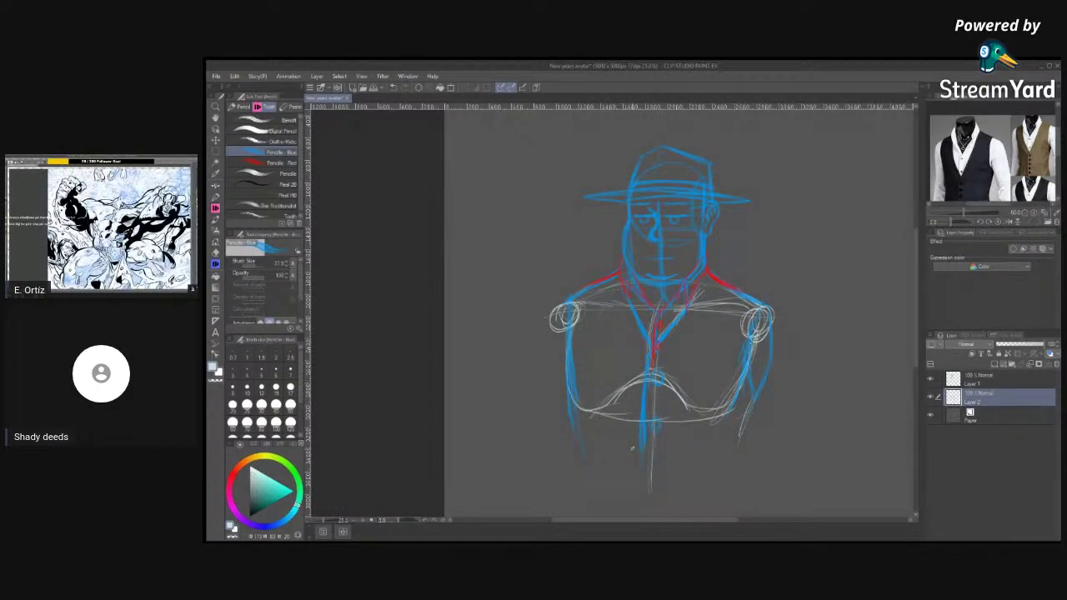
drag(682, 364, 719, 361)
Fade the sketch by lowering Layer 2's opacity to 47% and Layer 1's to 43%, and make Layer 2 active.
click(1017, 344)
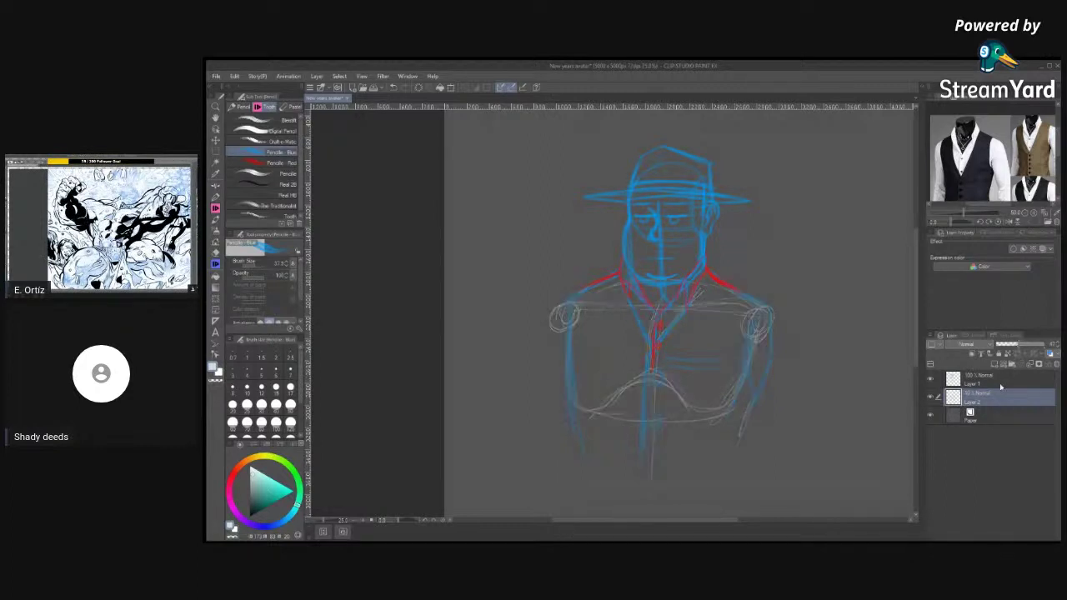
click(1001, 381)
click(1012, 345)
drag(1013, 345, 1014, 346)
click(981, 402)
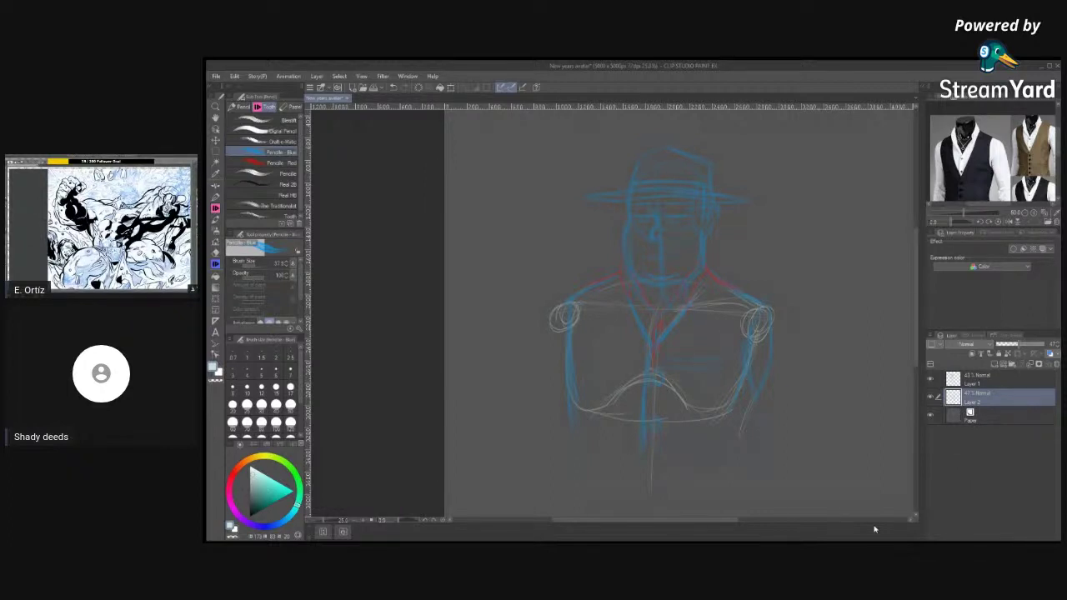
Sketch the lower half of the vest in blue, with its sides, front opening and pointed bottom hem.
scroll(911, 304, down, 3)
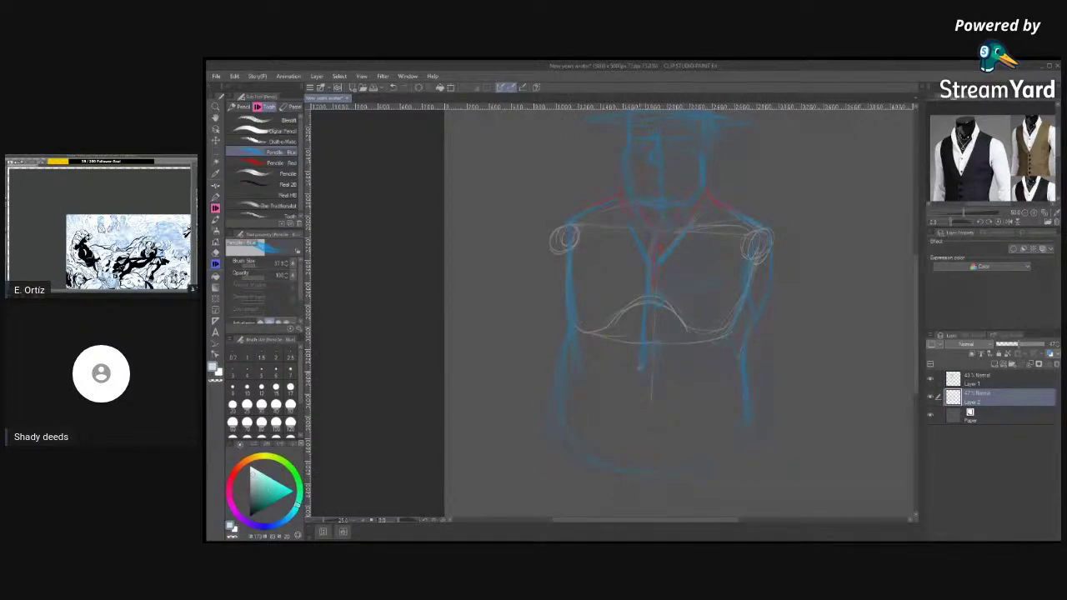
drag(803, 312, 791, 176)
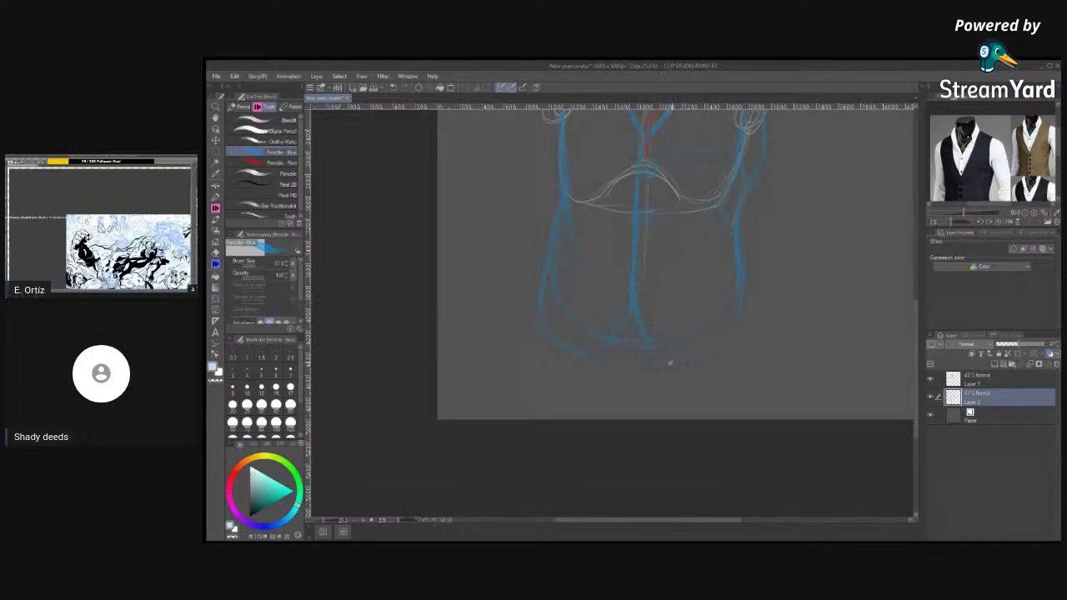
drag(745, 307, 755, 344)
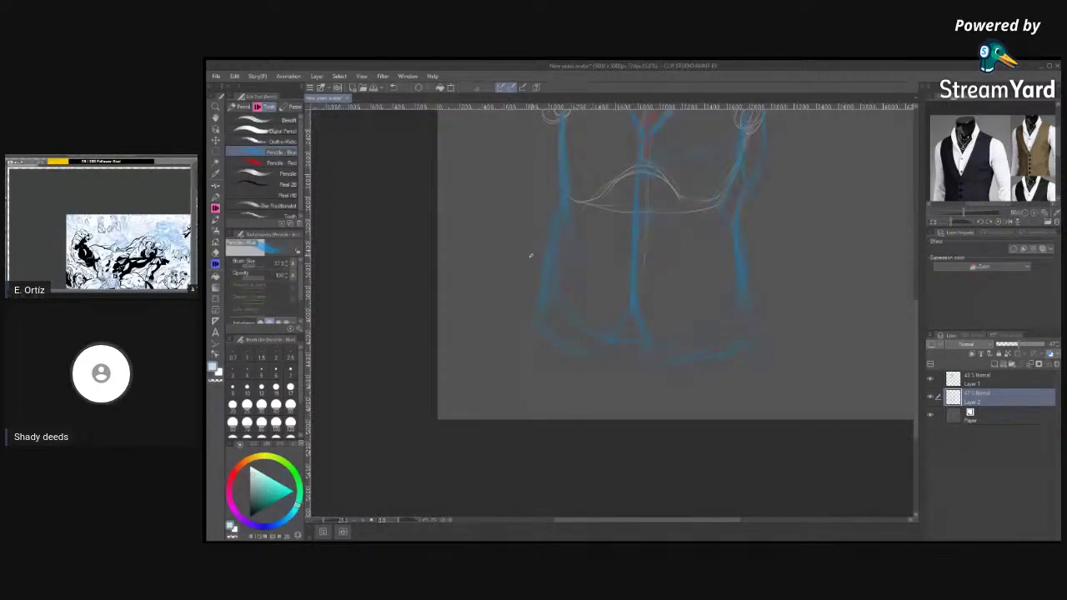
Refine the vest's outline, front edge and hem over the blue sketch with the red pencil.
click(275, 162)
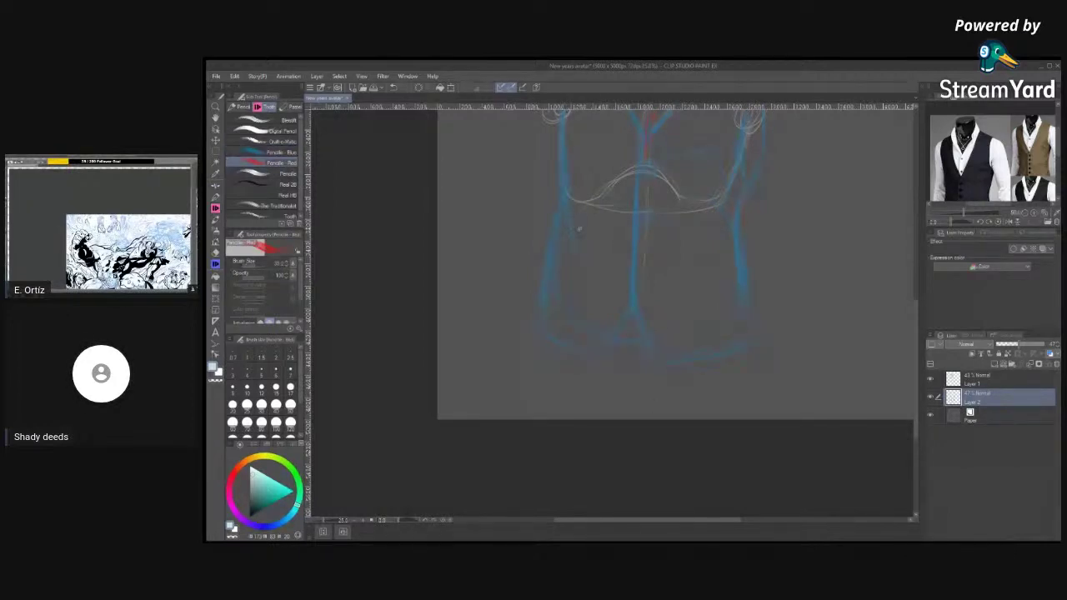
scroll(595, 264, up, 2)
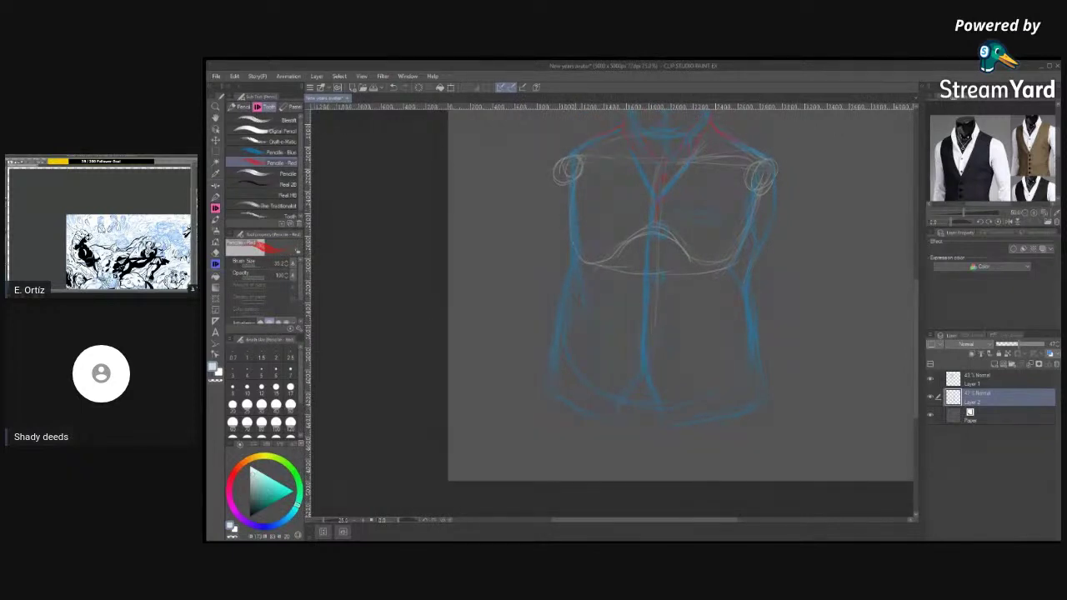
drag(566, 202, 563, 227)
drag(564, 263, 552, 327)
drag(553, 327, 554, 351)
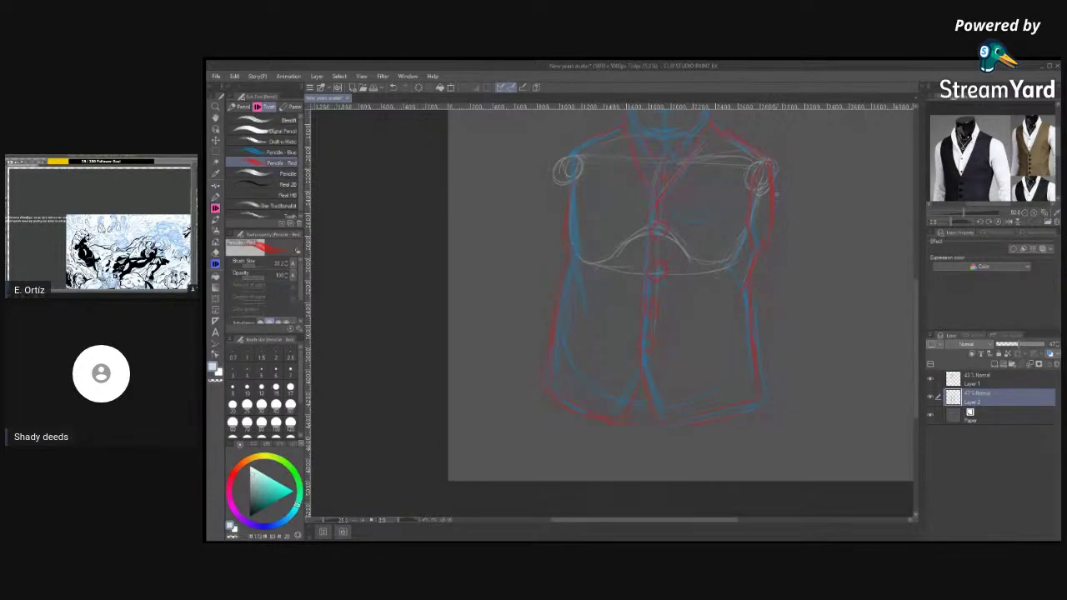
Sketch the curves of the upper sleeves outward from the shoulders in red.
drag(768, 167, 792, 204)
drag(832, 326, 780, 384)
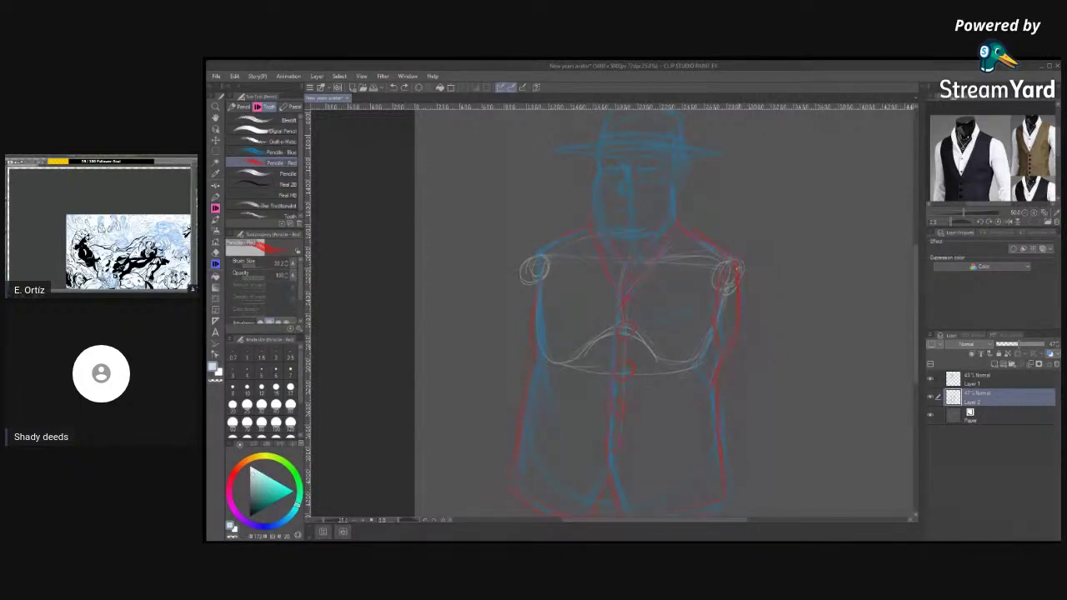
drag(730, 280, 763, 309)
Build up round shoulder forms on both sides with looping graphite strokes, lowering Layer 2's opacity further.
click(275, 154)
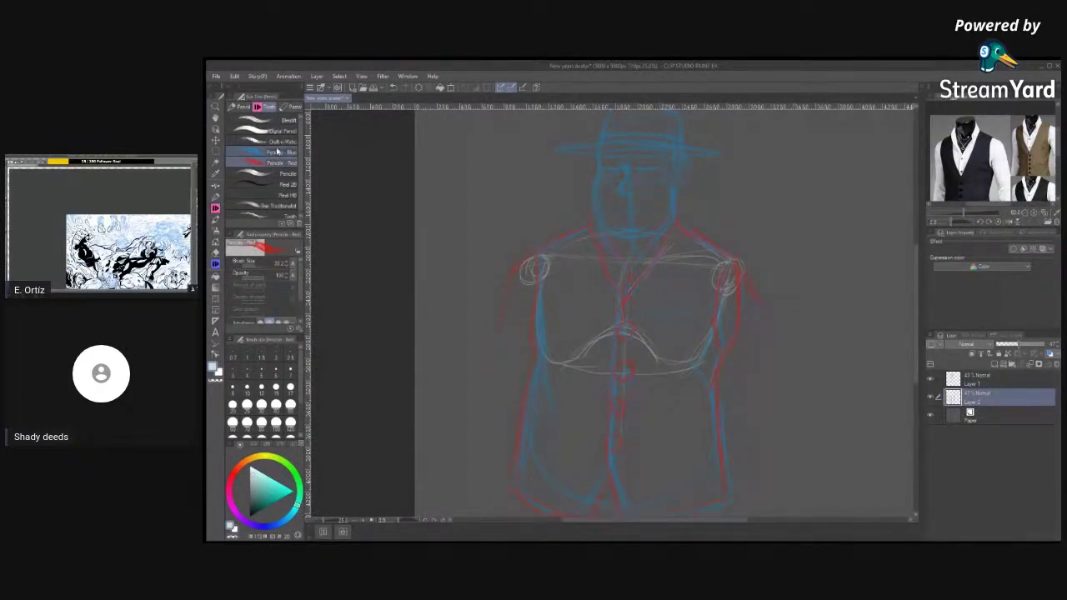
click(279, 142)
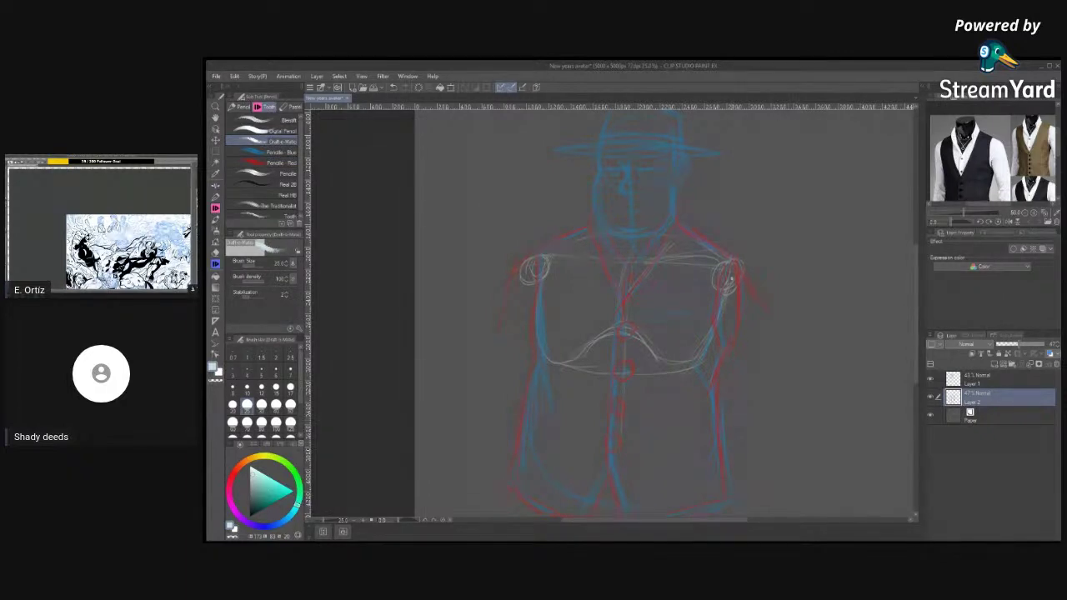
mouse_move(748, 317)
mouse_down()
mouse_move(756, 309)
mouse_move(759, 321)
mouse_move(742, 278)
mouse_move(750, 321)
mouse_move(771, 305)
mouse_move(761, 293)
mouse_move(736, 309)
mouse_up()
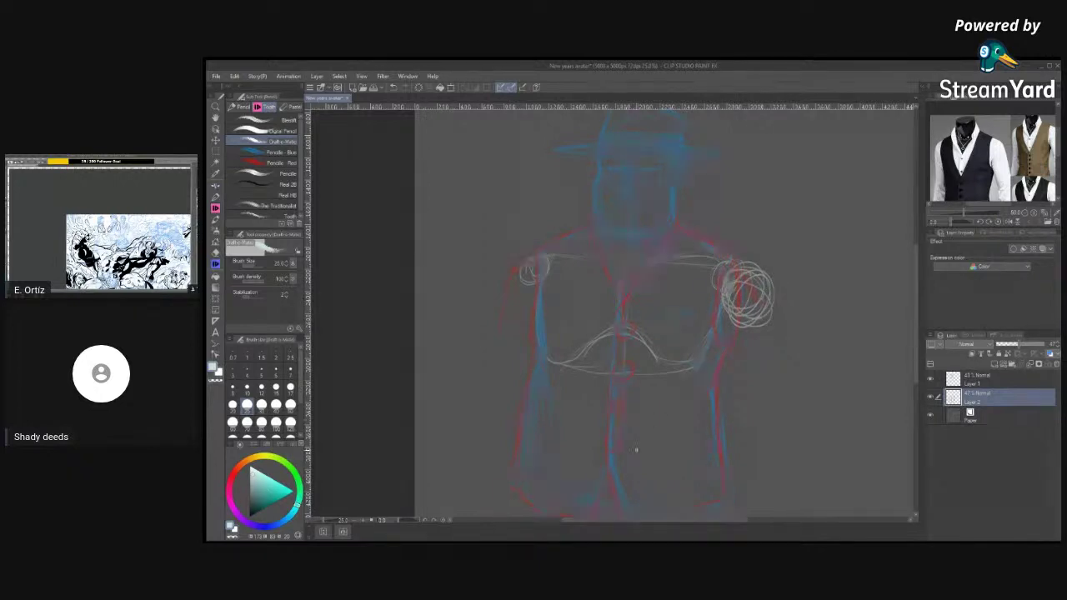
drag(1018, 345, 1010, 346)
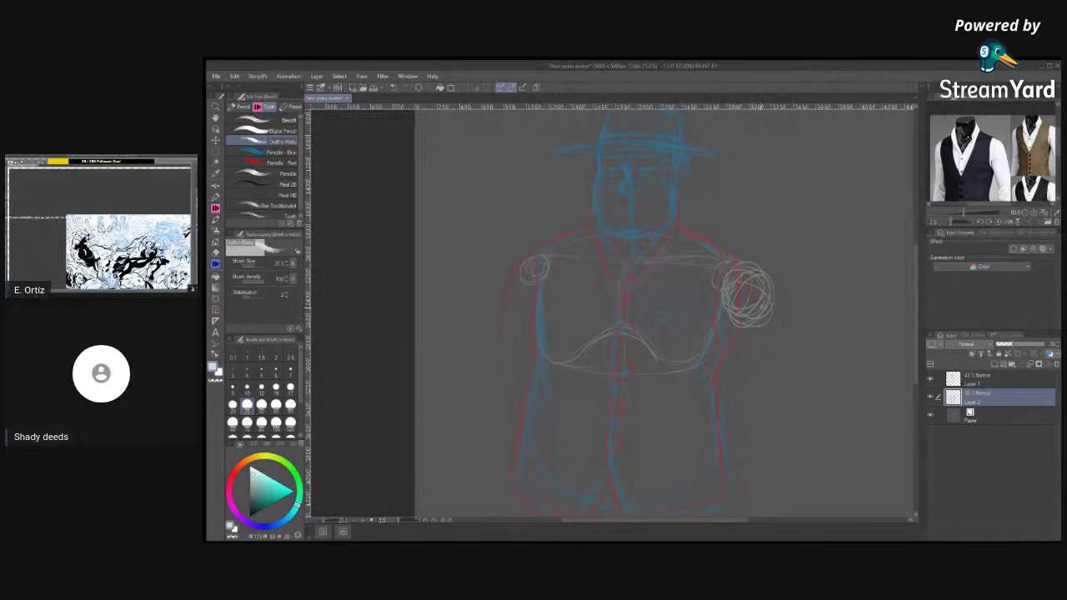
mouse_move(767, 321)
mouse_down()
mouse_move(760, 282)
mouse_move(762, 315)
mouse_move(734, 287)
mouse_move(754, 284)
mouse_up()
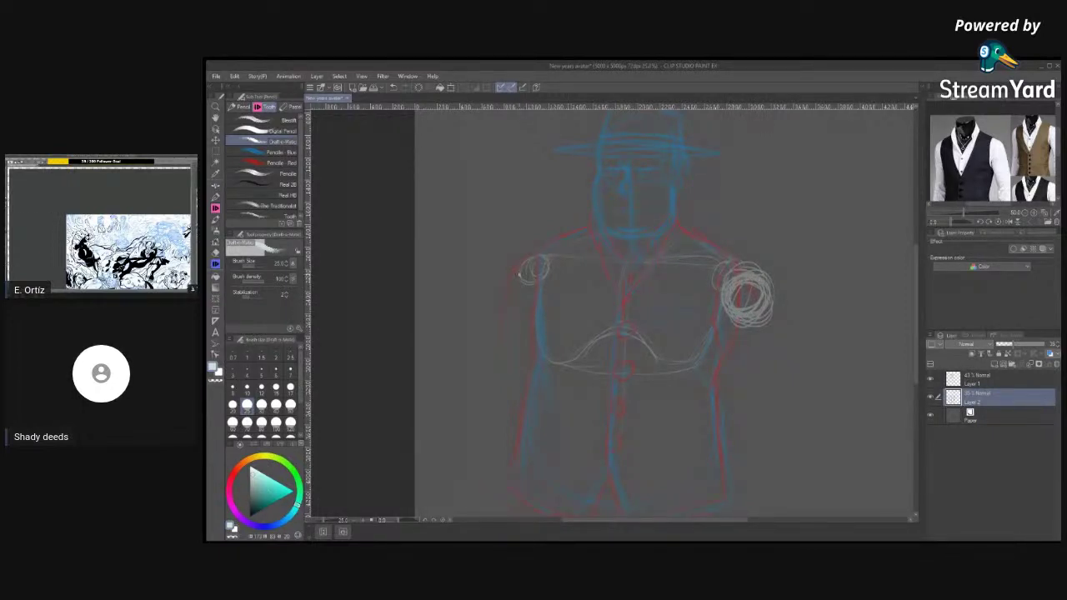
drag(537, 260, 522, 288)
mouse_move(540, 288)
mouse_down()
mouse_move(517, 263)
mouse_move(542, 263)
mouse_move(514, 304)
mouse_move(531, 305)
mouse_up()
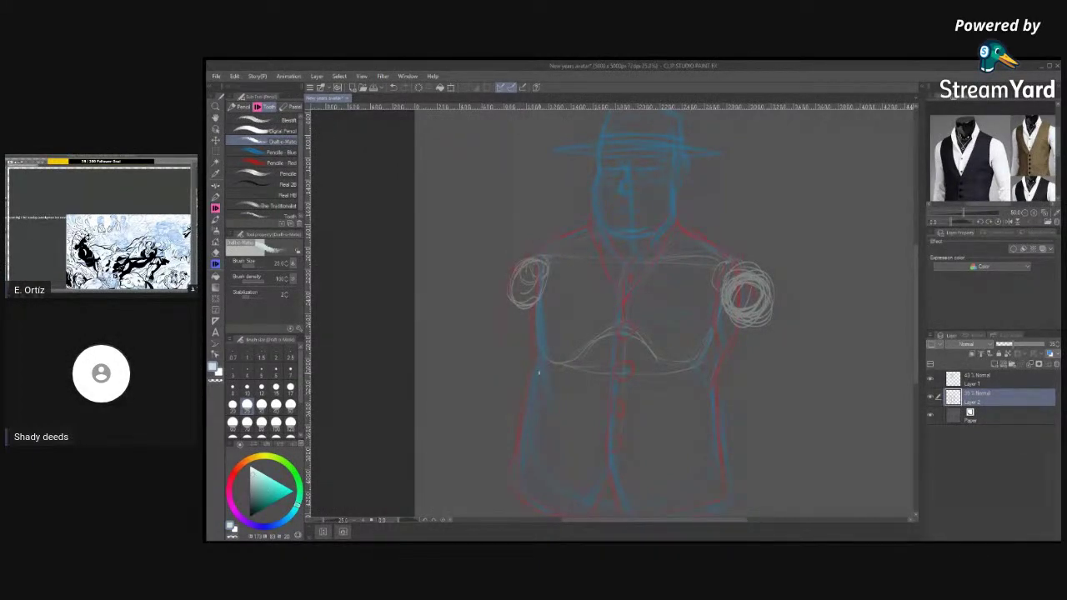
On Layer 1, sketch the sleeve cap, armpit folds and long vertical torso lines with the blue pencil.
click(968, 381)
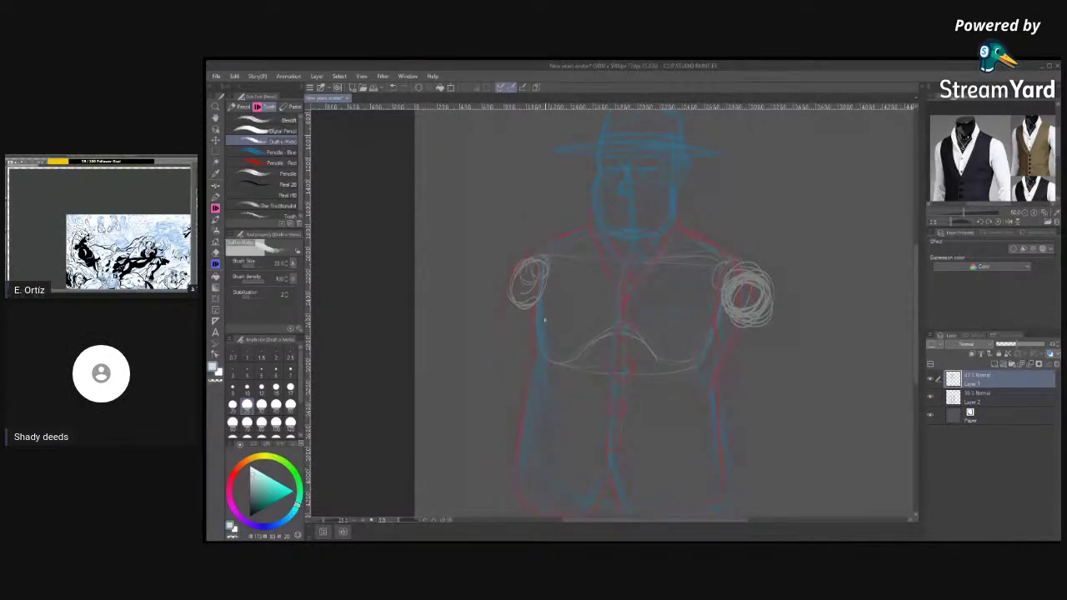
click(271, 152)
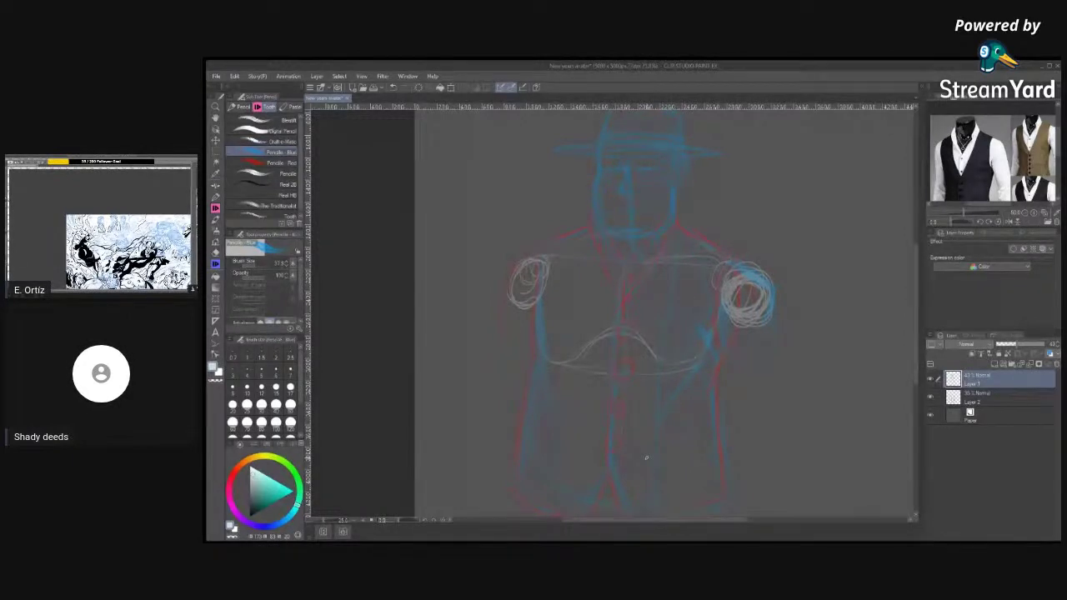
scroll(646, 457, down, 1)
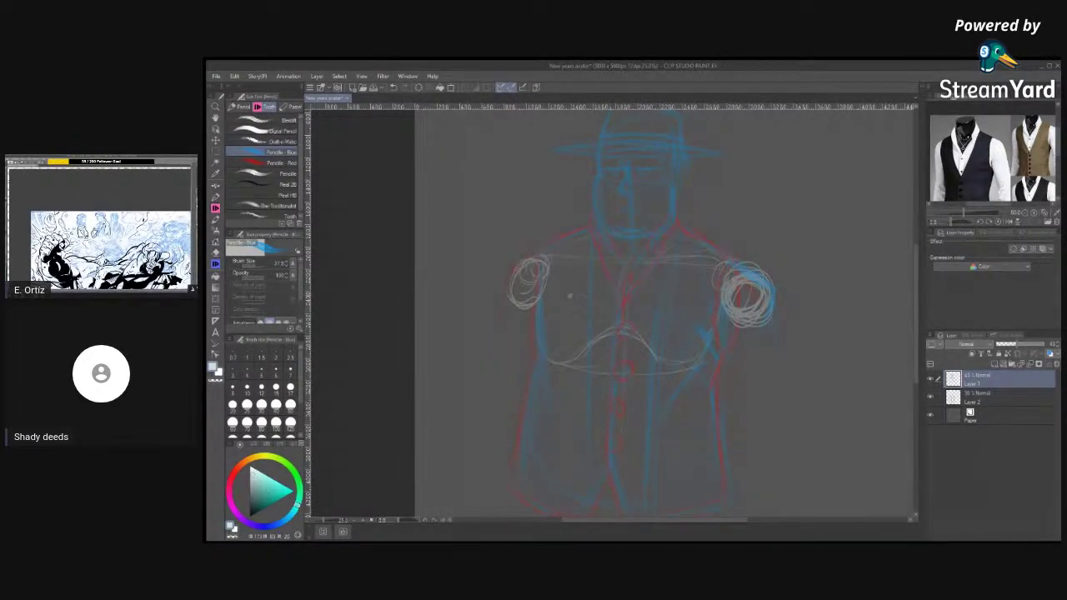
Add a vector layer above the sketch layers and choose the COMIC PEN at brush size 15.
click(1003, 370)
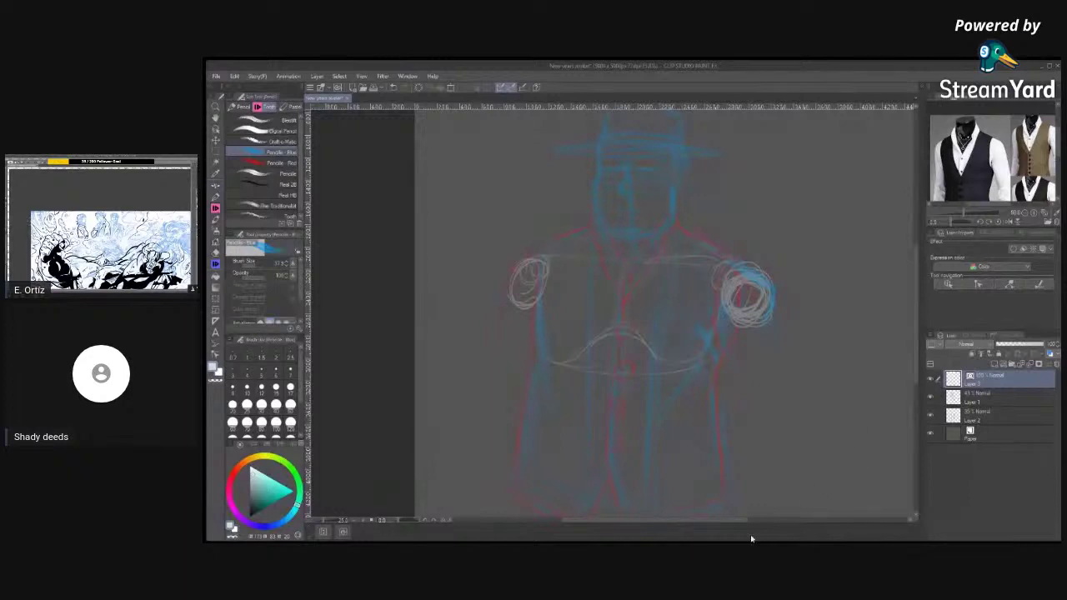
key(p)
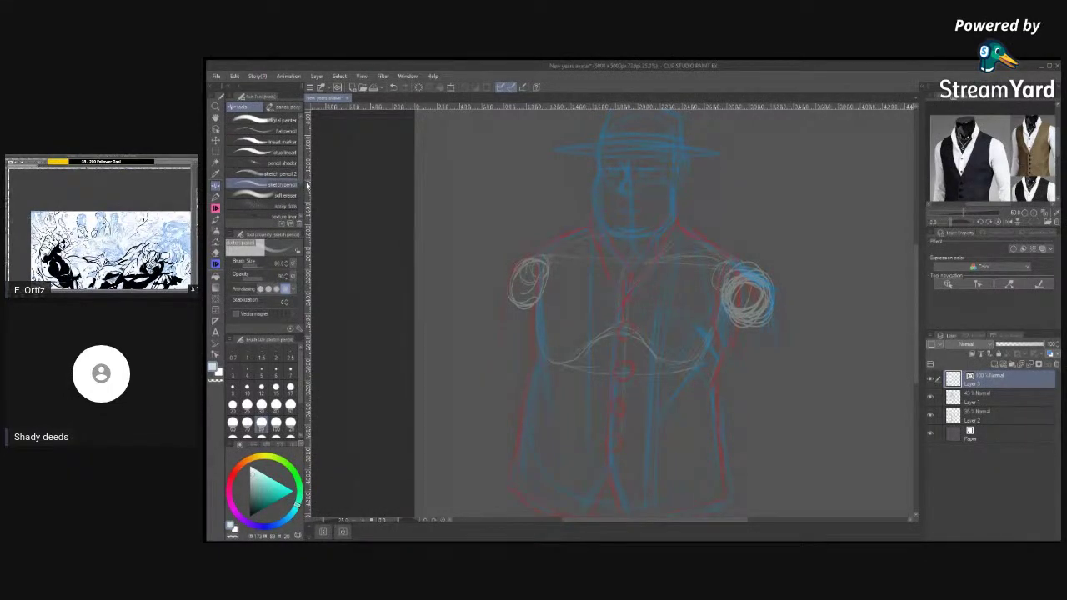
scroll(275, 166, down, 3)
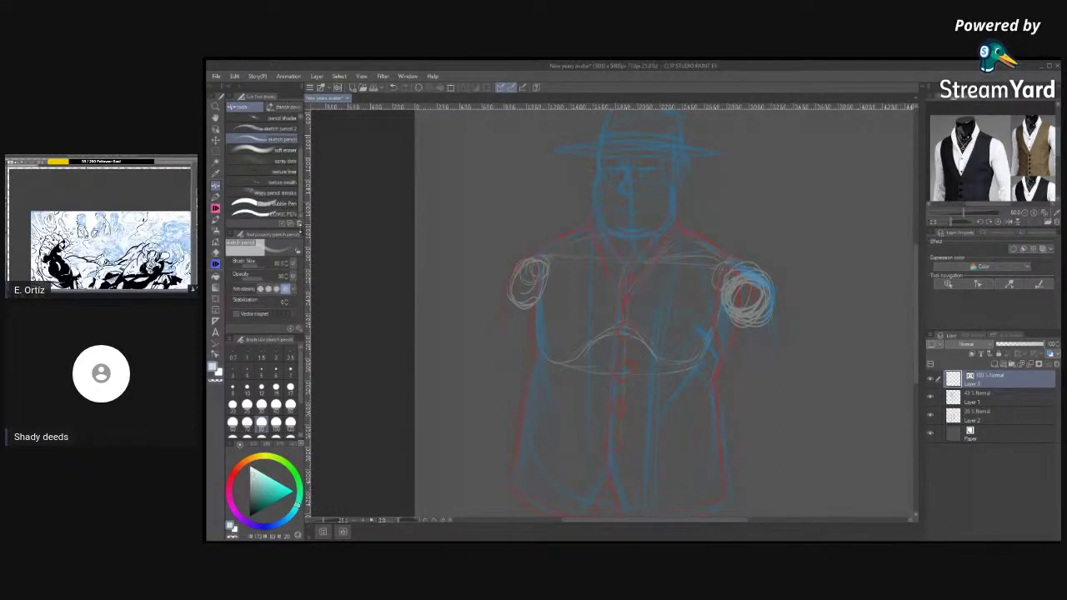
click(284, 213)
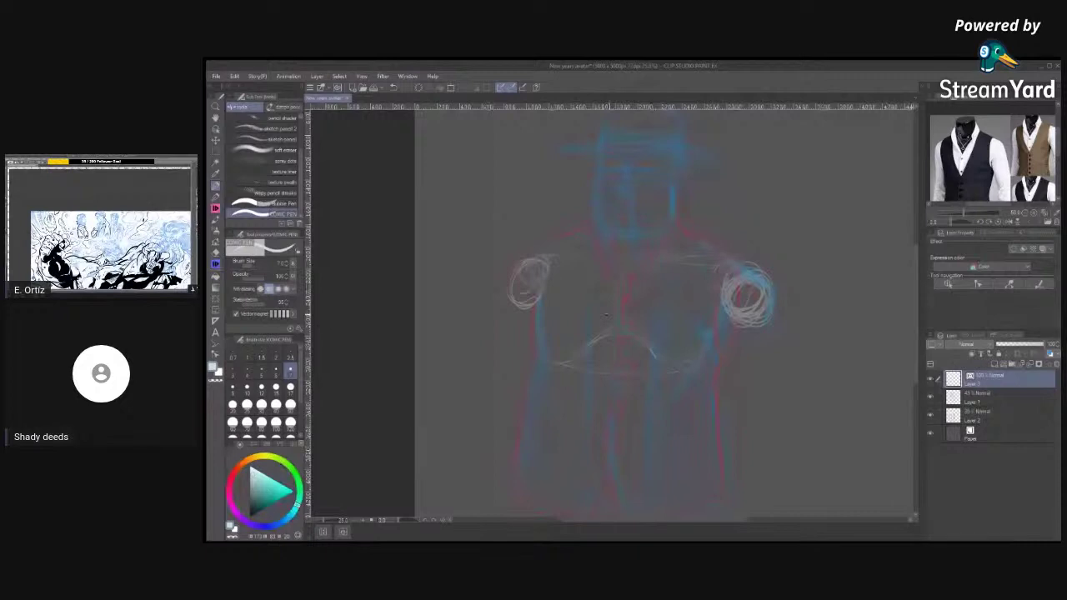
click(276, 386)
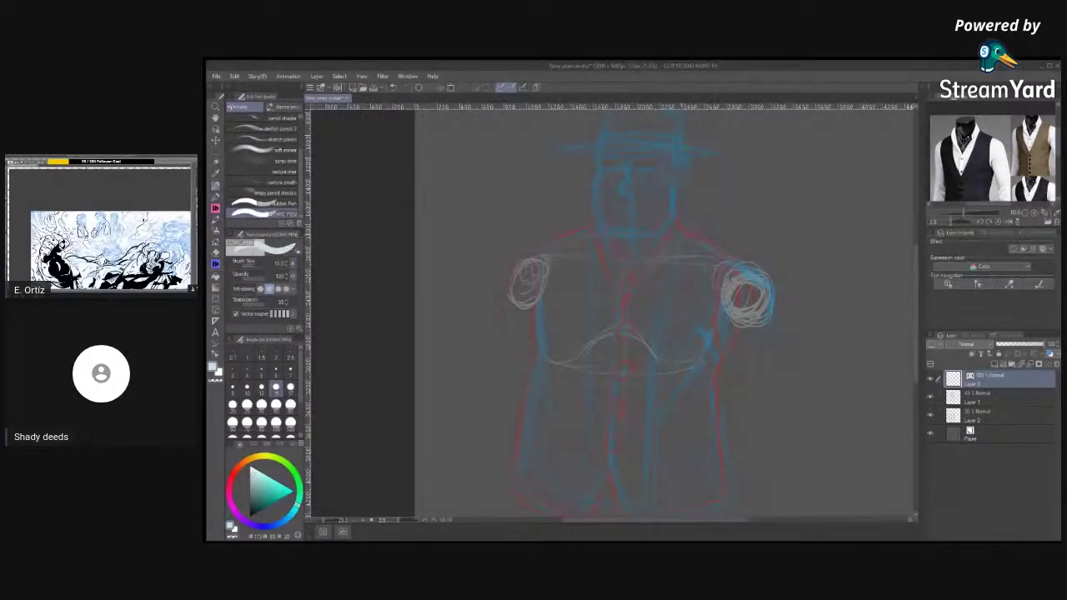
Try a pen stroke along the collar, undo it, and set the drawing colour to black.
drag(683, 227, 662, 322)
key(ctrl+z)
click(252, 510)
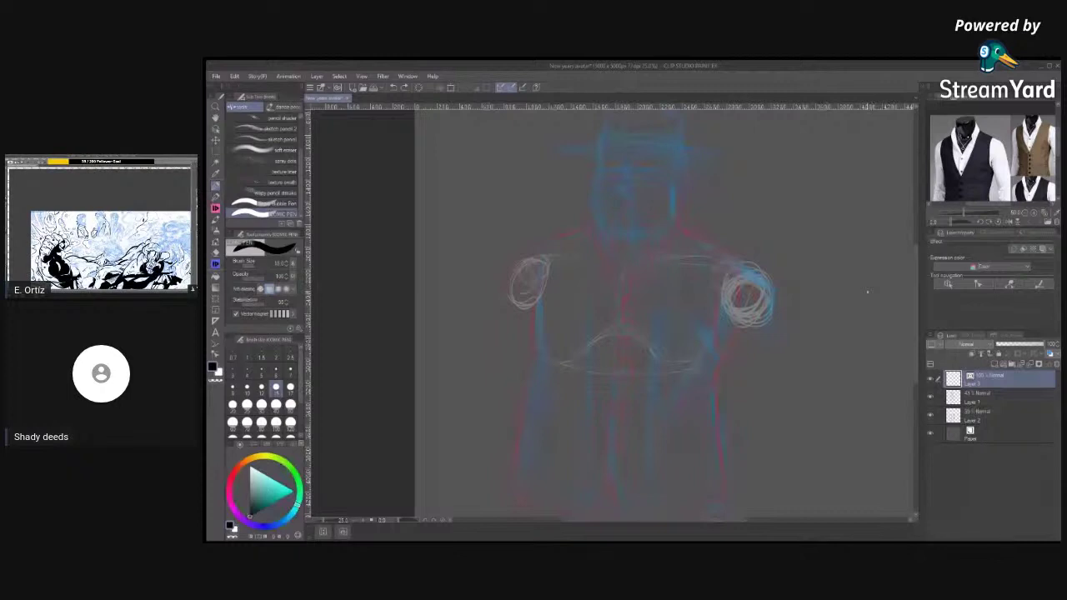
Ink the eyelid line of the eye nearest the visible ear, redoing the stroke until it is clean.
scroll(867, 292, up, 3)
key(/)
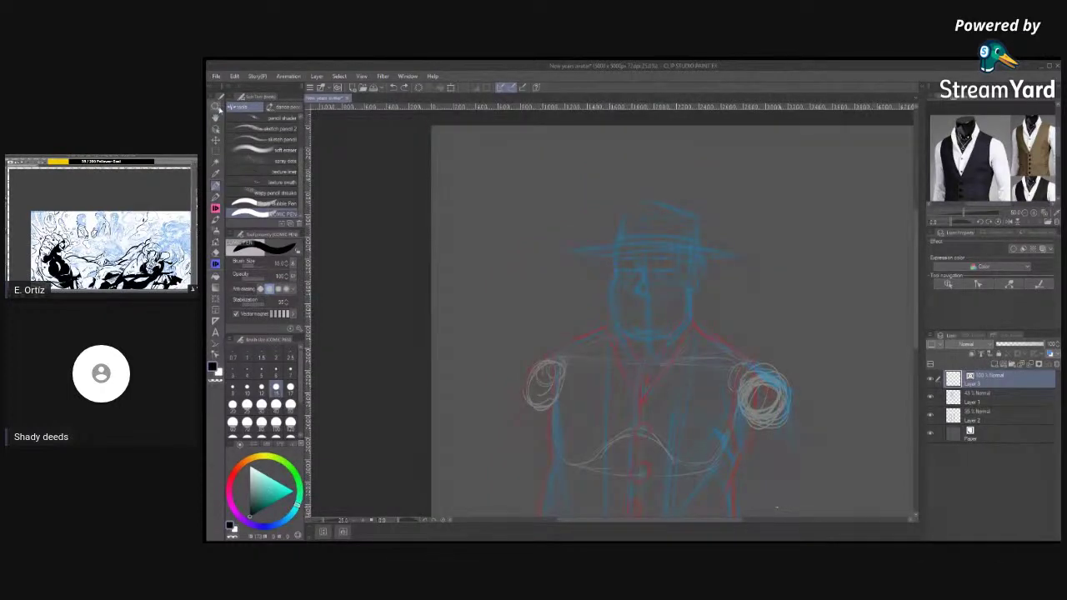
click(675, 291)
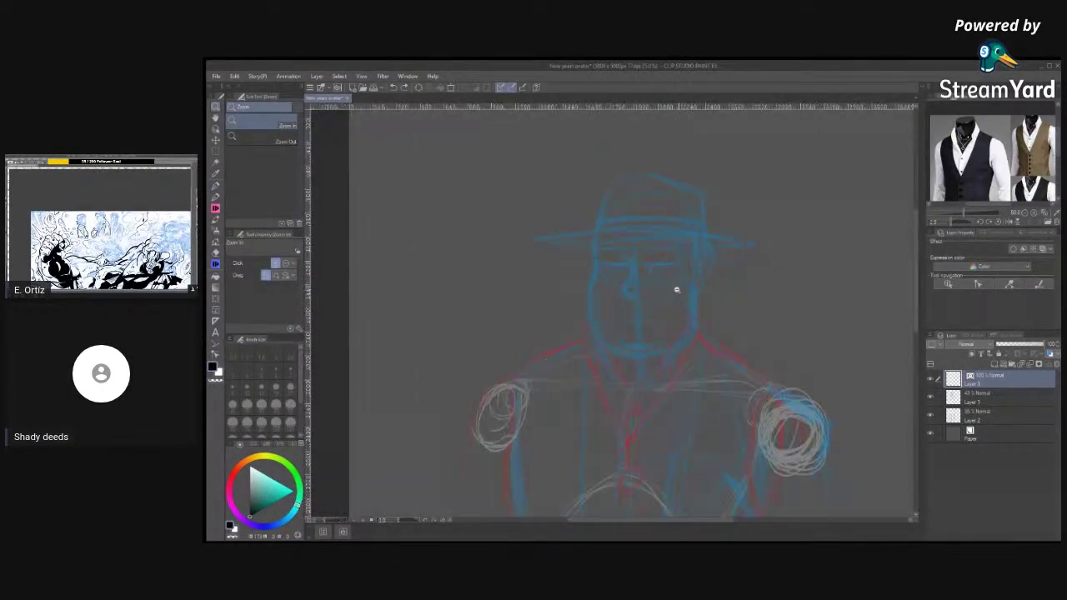
click(676, 291)
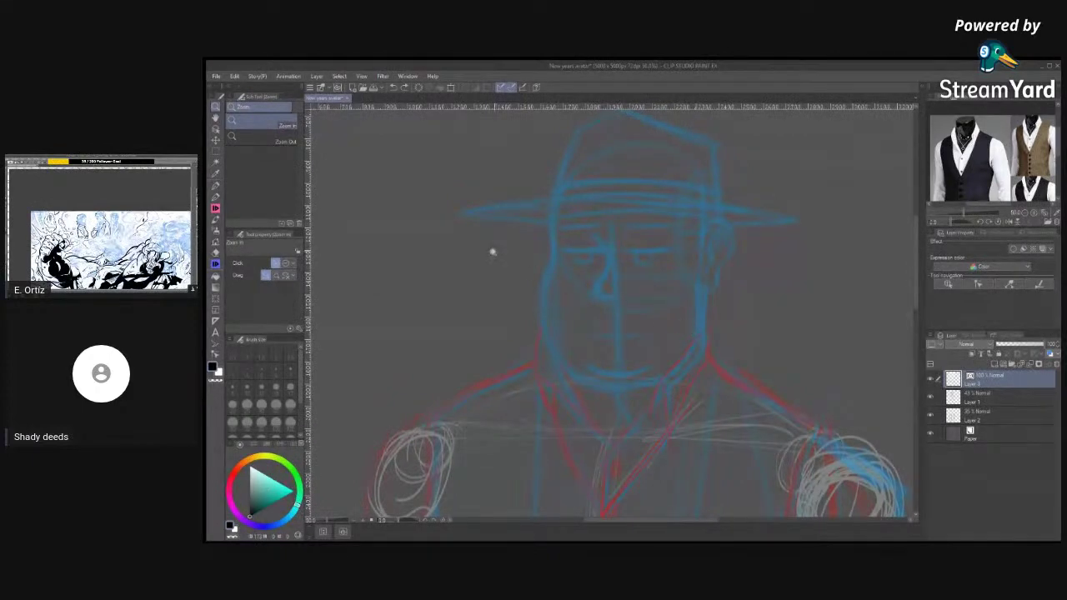
click(216, 186)
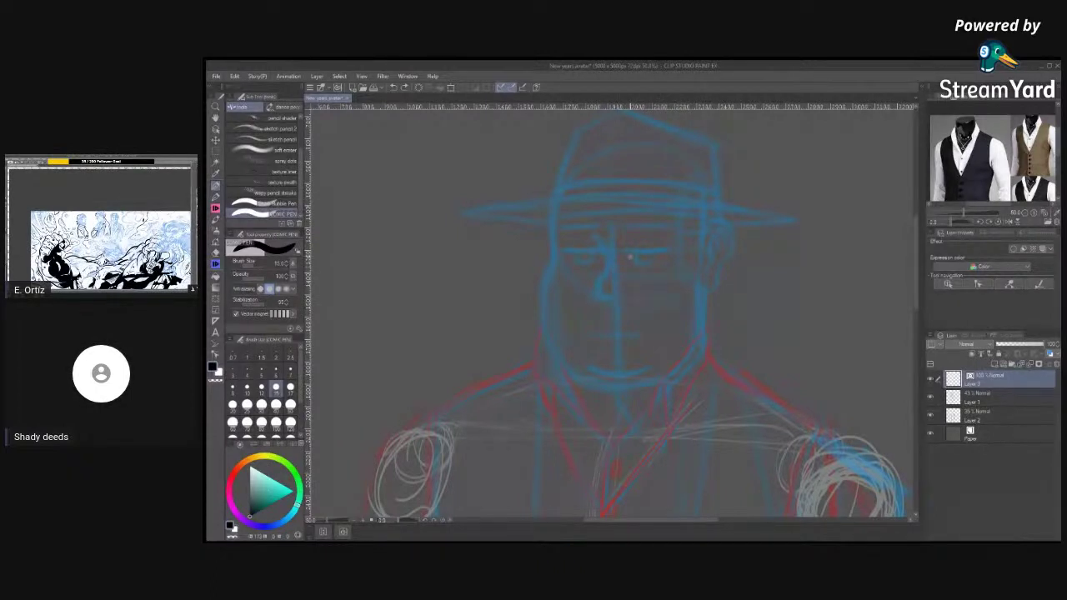
drag(622, 250, 679, 250)
key(ctrl+z)
drag(624, 250, 672, 250)
key(ctrl+z)
drag(625, 252, 677, 248)
key(ctrl+z)
Ink the outer contour of the ear below the hat brim, redoing the stroke until it follows the sketch.
mouse_move(700, 249)
mouse_down()
mouse_move(732, 228)
mouse_move(737, 240)
mouse_move(709, 292)
mouse_up()
key(ctrl+z)
mouse_move(702, 240)
mouse_down()
mouse_move(719, 223)
mouse_move(732, 255)
mouse_move(717, 289)
mouse_up()
key(ctrl+z)
mouse_move(703, 249)
mouse_down()
mouse_move(712, 225)
mouse_move(730, 238)
mouse_move(700, 282)
mouse_up()
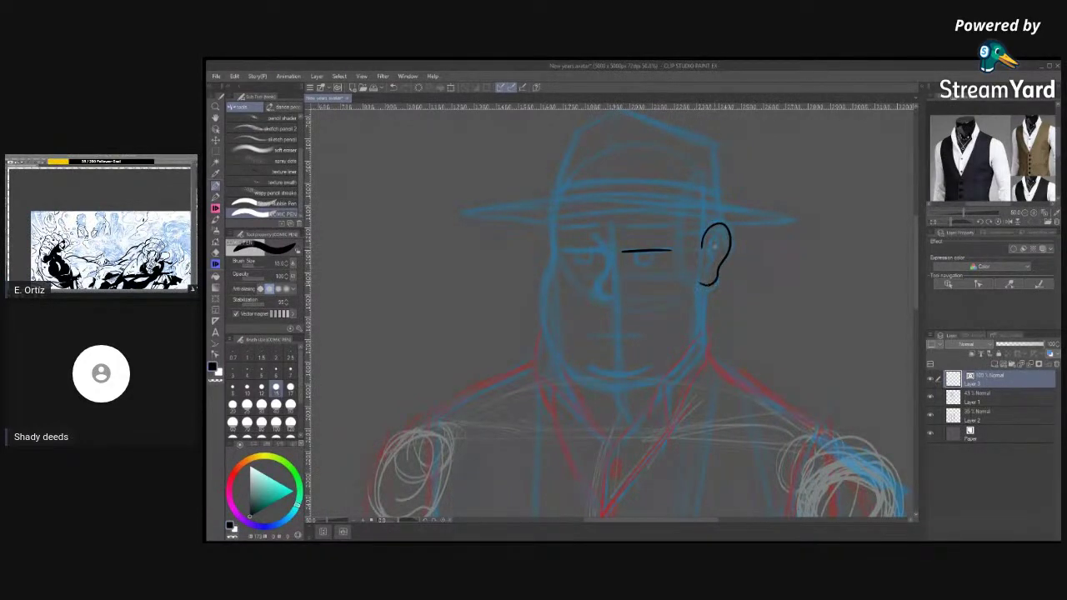
Ink the inner folds of the ear, undoing the first attempts.
mouse_move(708, 247)
mouse_down()
mouse_move(706, 268)
mouse_move(720, 229)
mouse_move(724, 246)
mouse_move(715, 239)
mouse_move(710, 250)
mouse_up()
key(ctrl+z)
key(ctrl+z)
mouse_move(709, 252)
mouse_down()
mouse_move(721, 233)
mouse_move(724, 247)
mouse_up()
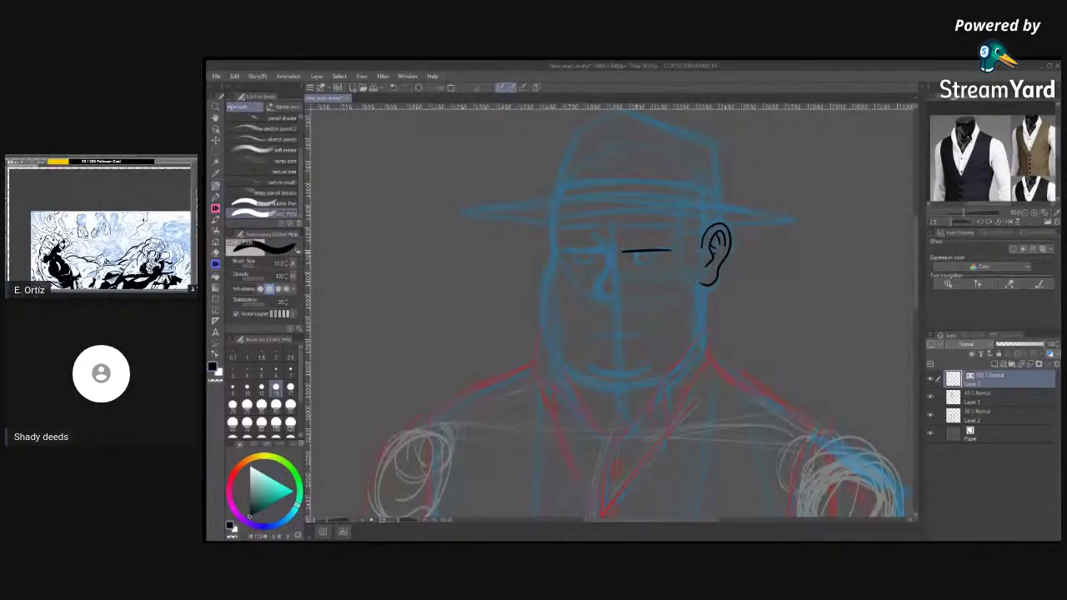
Ink the iris below the eyelid nearest the ear and the eyebrow outline above it, redoing the eyebrow strokes.
drag(636, 253, 652, 256)
drag(620, 227, 680, 225)
key(ctrl+z)
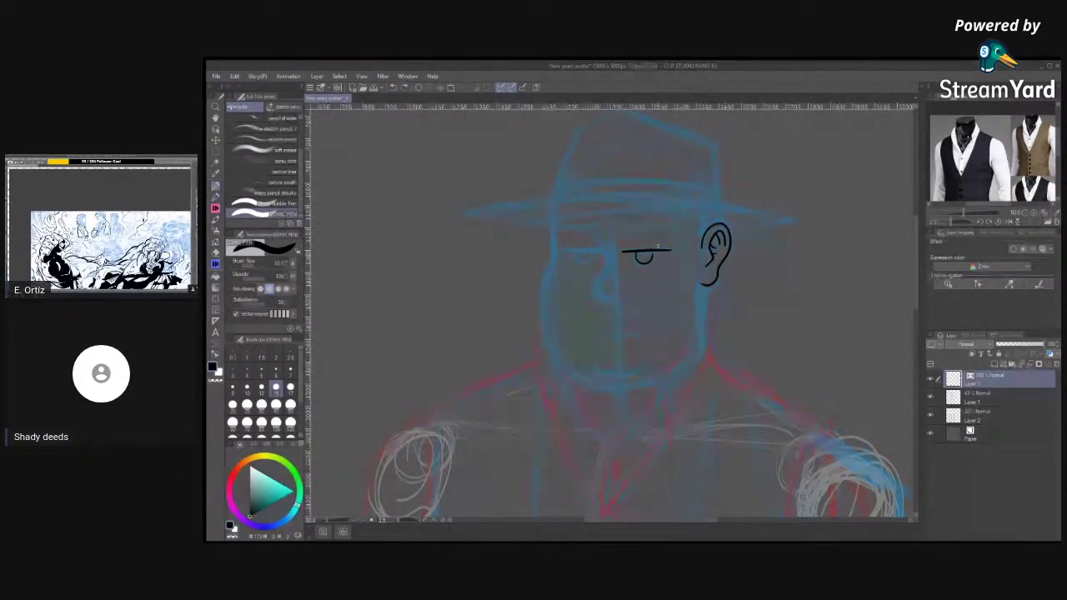
mouse_move(620, 231)
mouse_down()
mouse_move(690, 232)
mouse_move(625, 229)
mouse_move(684, 230)
mouse_up()
key(ctrl+z)
key(ctrl+z)
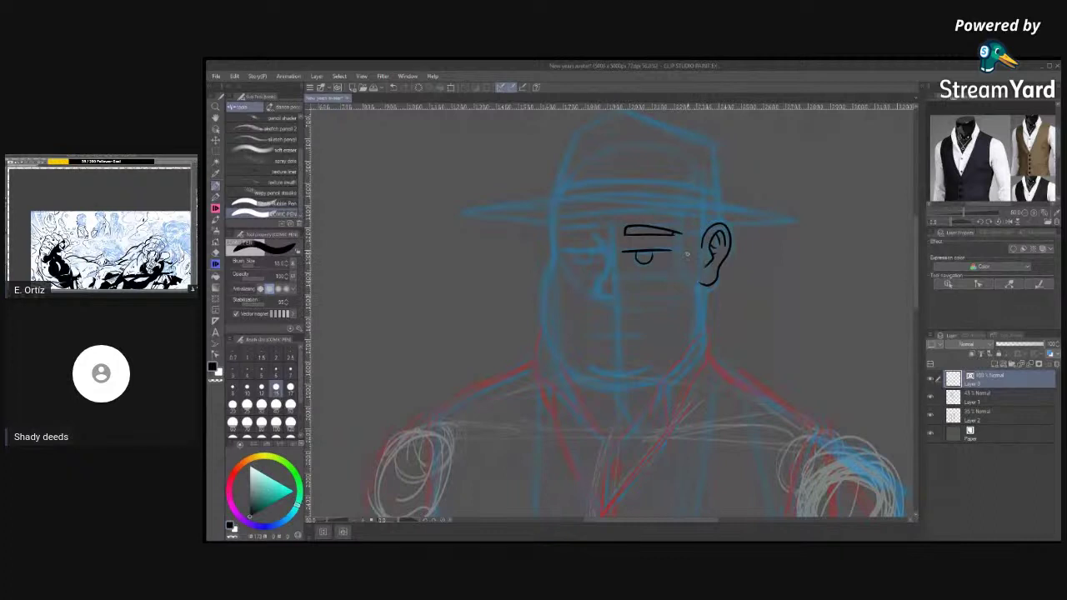
Trim the overshooting line at the eyebrow's outer end with the vector eraser and return to the inking brush.
key(e)
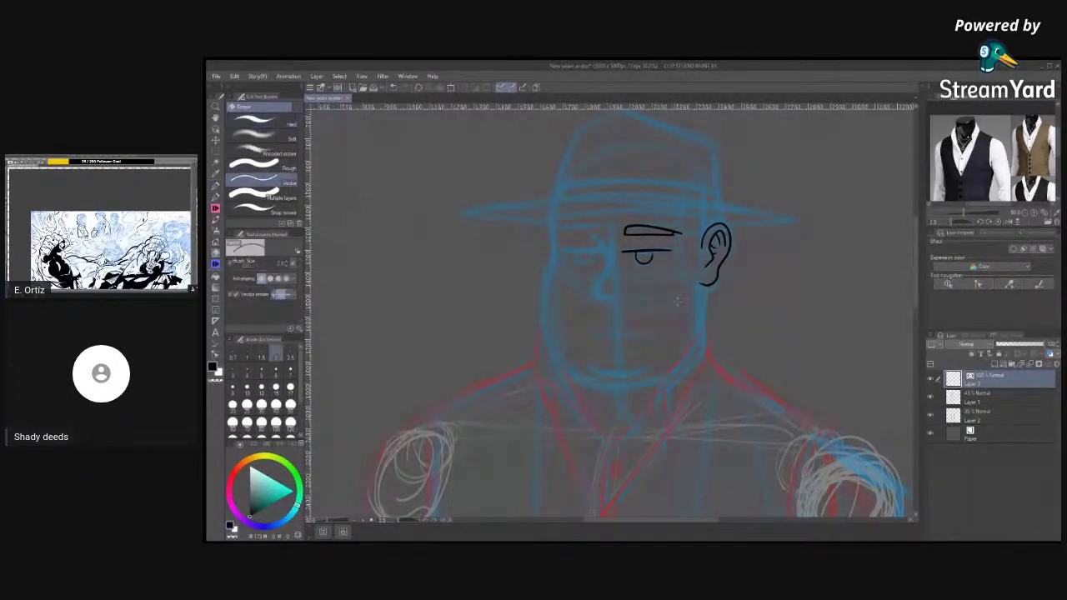
click(679, 235)
click(216, 178)
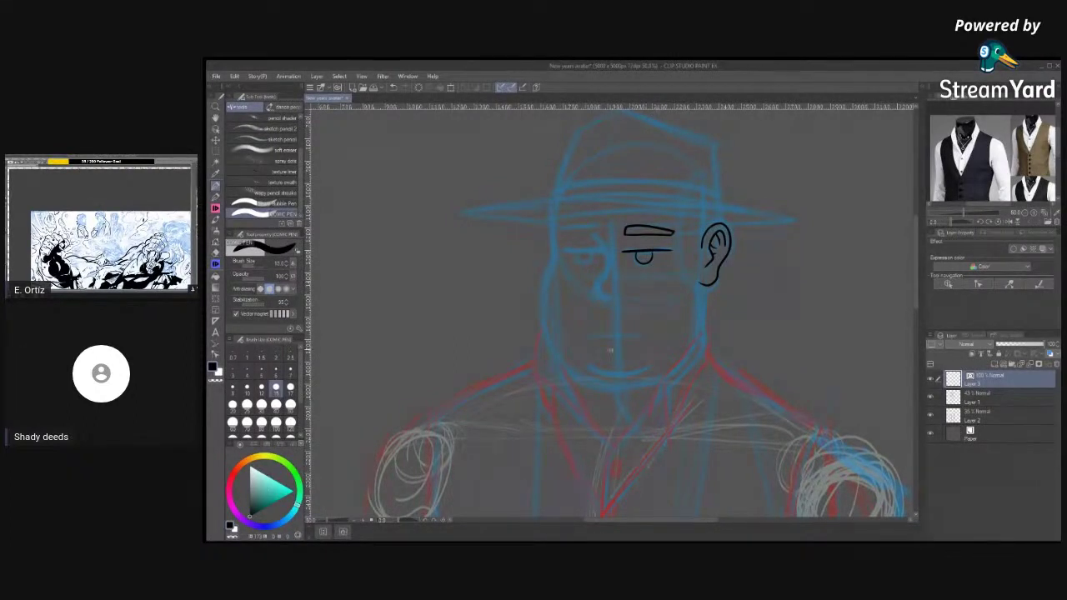
Ink the mouth line, the short lower-lip line and the curved chin line along the sketch.
drag(581, 336, 652, 342)
drag(596, 348, 620, 349)
drag(587, 365, 652, 364)
Ink the eyelid line of the eye farther from the ear, undoing the unsuccessful strokes.
drag(561, 249, 604, 250)
key(ctrl+z)
drag(561, 249, 601, 251)
key(ctrl+z)
key(ctrl+z)
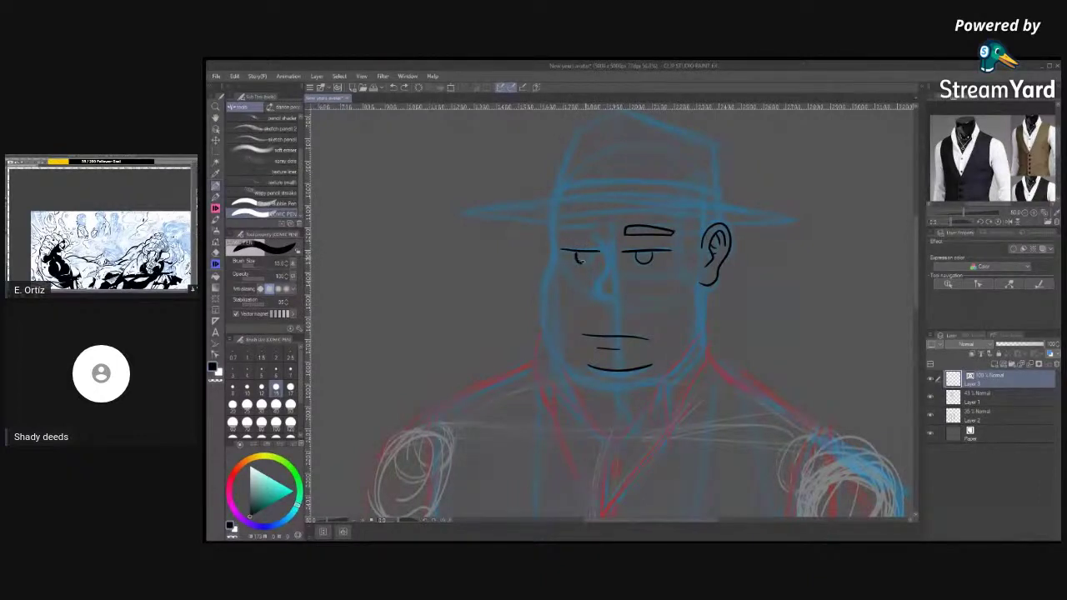
Ink the iris below the eyelid farther from the ear, redoing the stroke until it is clean.
mouse_move(573, 252)
mouse_down()
mouse_move(580, 263)
mouse_move(589, 250)
mouse_up()
key(ctrl+z)
mouse_move(575, 255)
mouse_down()
mouse_move(591, 264)
mouse_move(577, 245)
mouse_up()
key(ctrl+z)
drag(576, 253, 577, 250)
Ink the remaining eyebrow outline and the face contour from the hat brim around the cheek to the chin.
drag(592, 226, 563, 232)
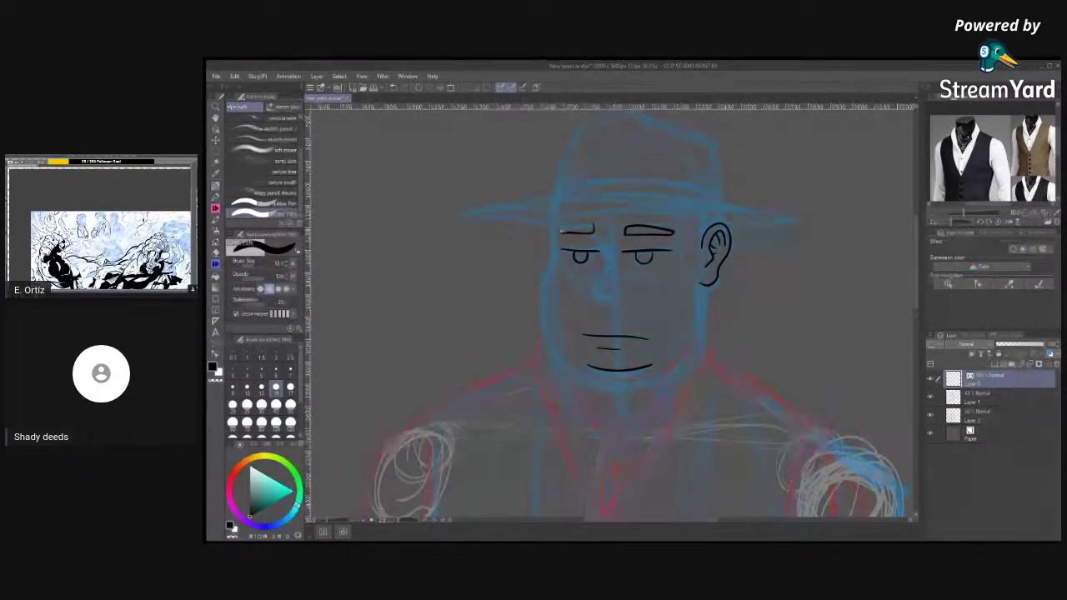
drag(561, 232, 594, 233)
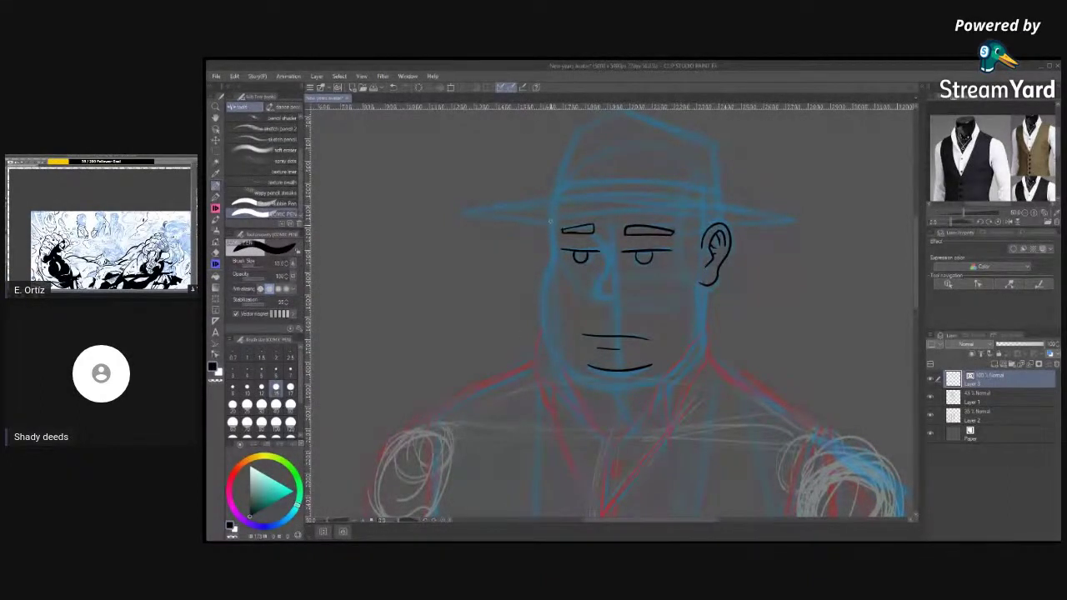
mouse_move(551, 220)
mouse_down()
mouse_move(545, 330)
mouse_move(577, 379)
mouse_move(626, 388)
mouse_move(677, 369)
mouse_up()
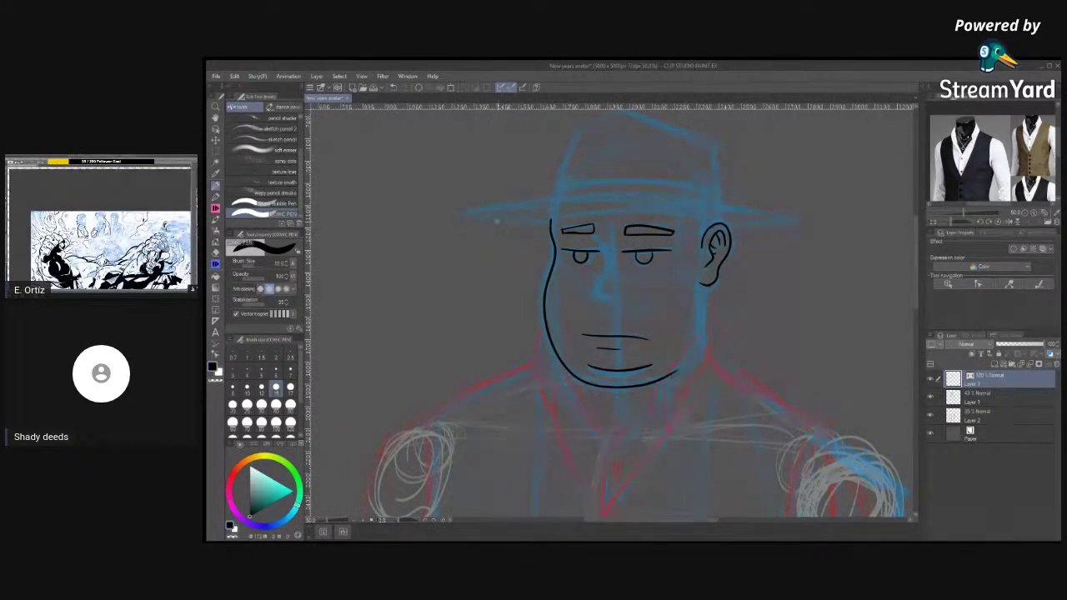
Ink the upper and lower edges of the hat brim, redoing the lower edge across the forehead.
mouse_move(465, 214)
mouse_down()
mouse_move(646, 197)
mouse_move(799, 221)
mouse_up()
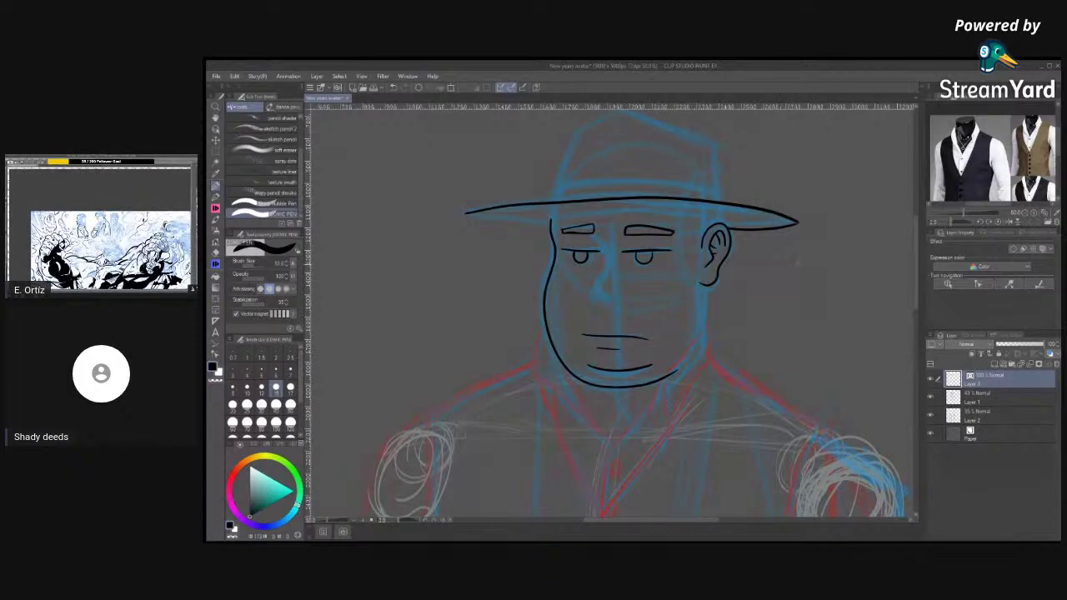
drag(794, 222, 722, 230)
drag(547, 221, 709, 216)
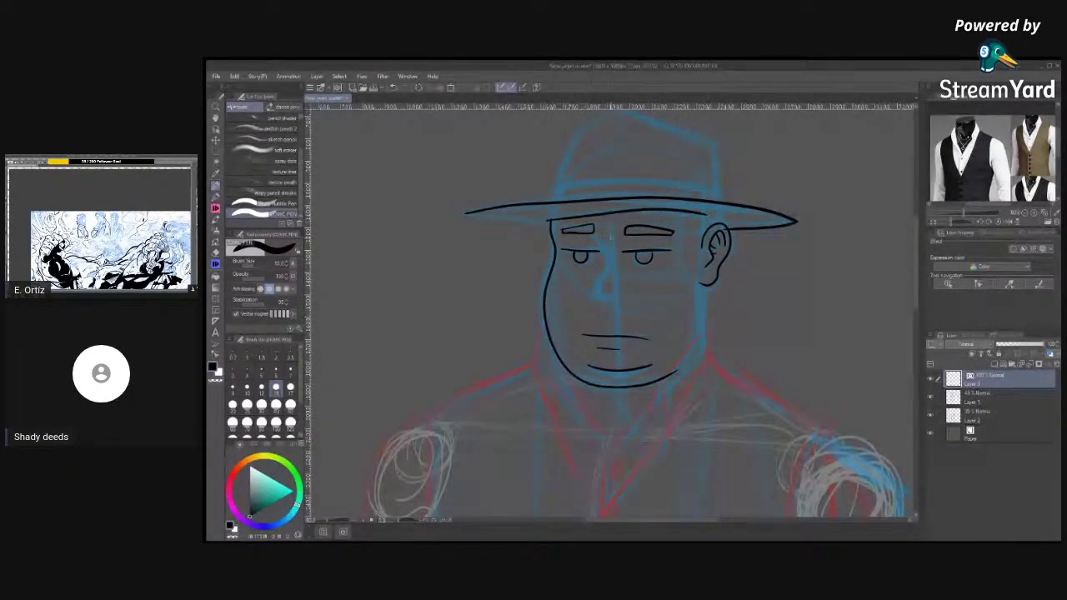
key(ctrl+z)
mouse_move(547, 221)
mouse_down()
mouse_move(624, 214)
mouse_move(718, 223)
mouse_up()
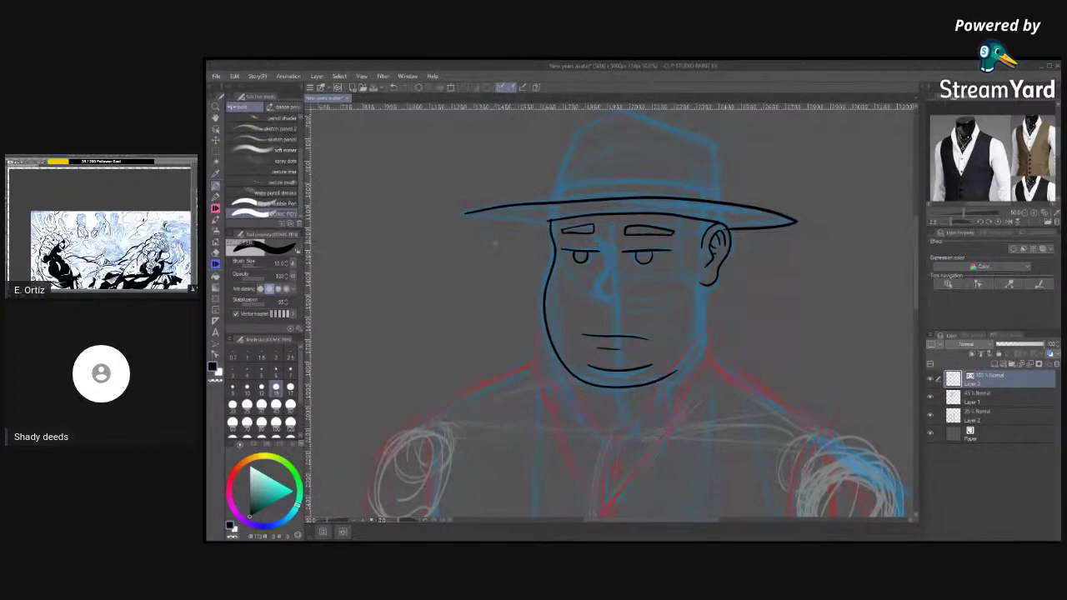
drag(467, 215, 549, 231)
Ink the hatband's upper edge, redoing it once, and its short ends down to the brim.
mouse_move(551, 191)
mouse_down()
mouse_move(614, 177)
mouse_move(728, 191)
mouse_up()
key(ctrl+z)
mouse_move(555, 186)
mouse_down()
mouse_move(666, 180)
mouse_move(724, 191)
mouse_up()
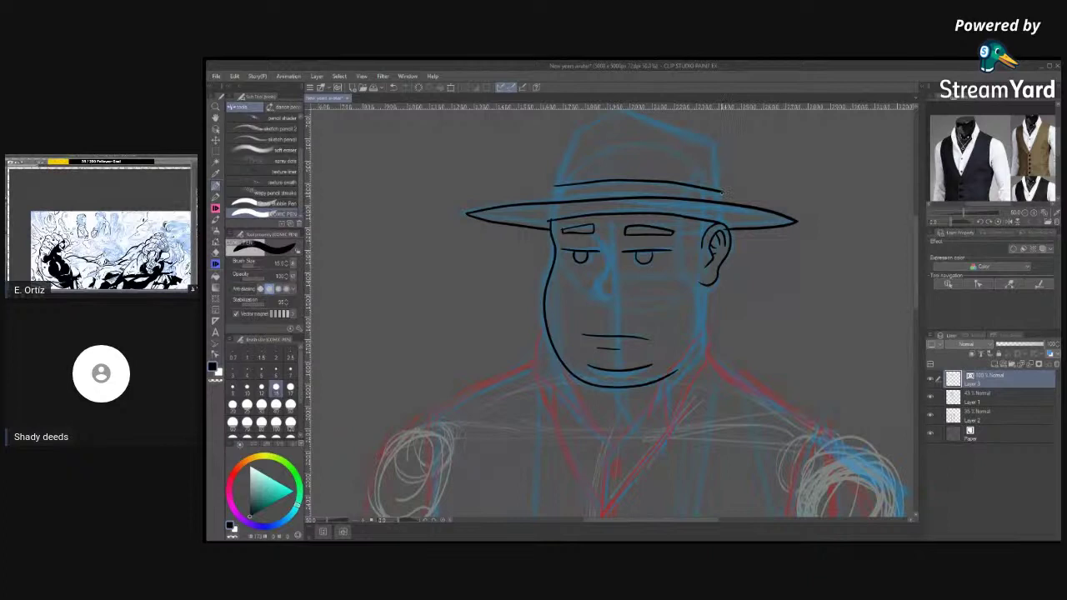
drag(722, 193, 723, 203)
drag(722, 194, 722, 204)
drag(551, 189, 550, 204)
Ink both sides of the hat crown upward from the hatband.
drag(555, 185, 580, 125)
scroll(609, 311, up, 3)
drag(716, 225, 719, 278)
Try inking the crown's peaked top edge and centre crease, redoing the top strokes.
mouse_move(581, 215)
mouse_down()
mouse_move(628, 197)
mouse_move(581, 214)
mouse_move(626, 198)
mouse_move(716, 227)
mouse_up()
key(ctrl+z)
key(ctrl+z)
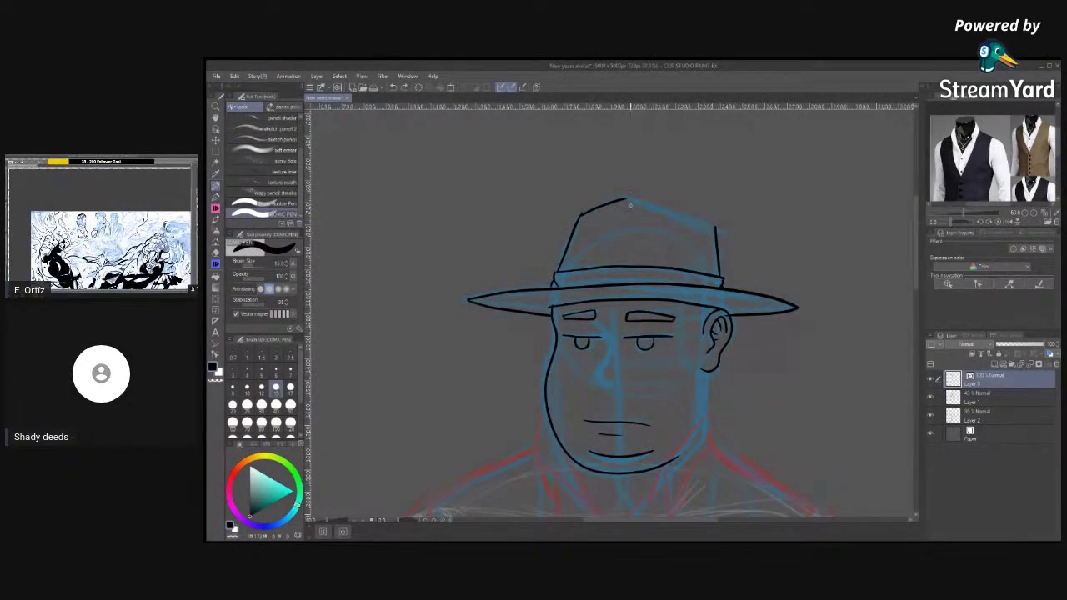
drag(627, 198, 717, 223)
key(ctrl+z)
drag(623, 199, 717, 226)
drag(622, 204, 612, 266)
Erase the crown's centre crease and top edge with the vector eraser, keeping both sides.
key(e)
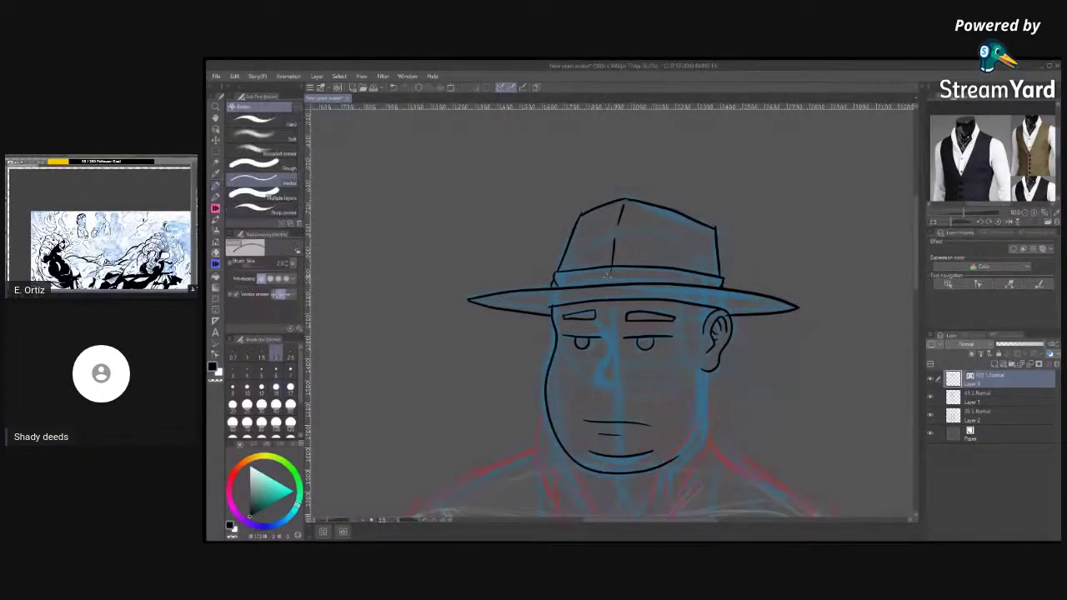
click(581, 213)
key(ctrl+z)
click(614, 256)
click(621, 215)
click(672, 213)
click(602, 205)
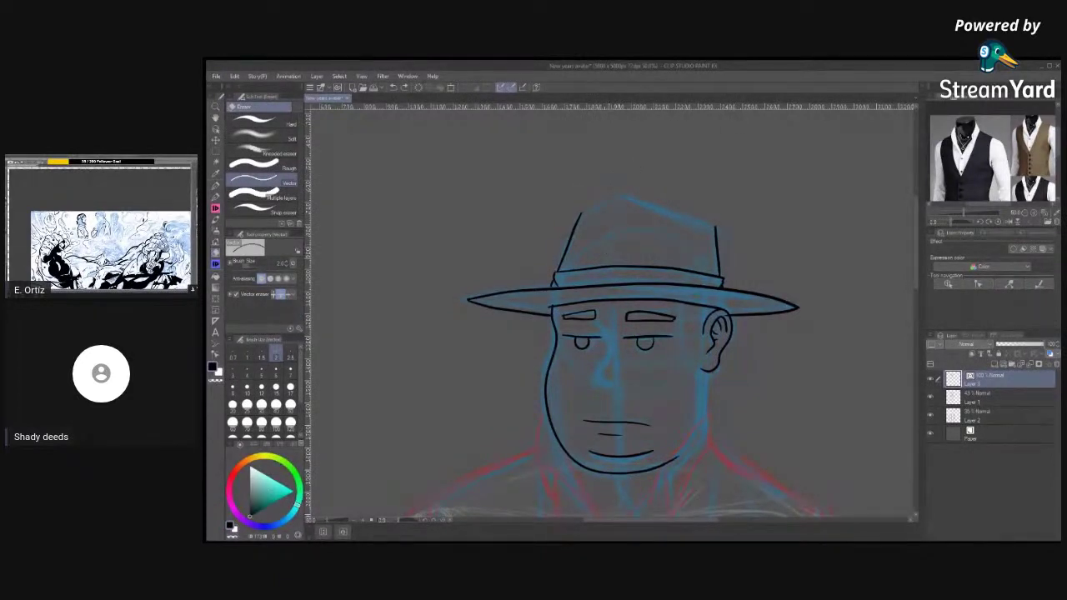
Ink the crown's peaked top edge with the inking brush, redoing the strokes until they join both sides.
key(p)
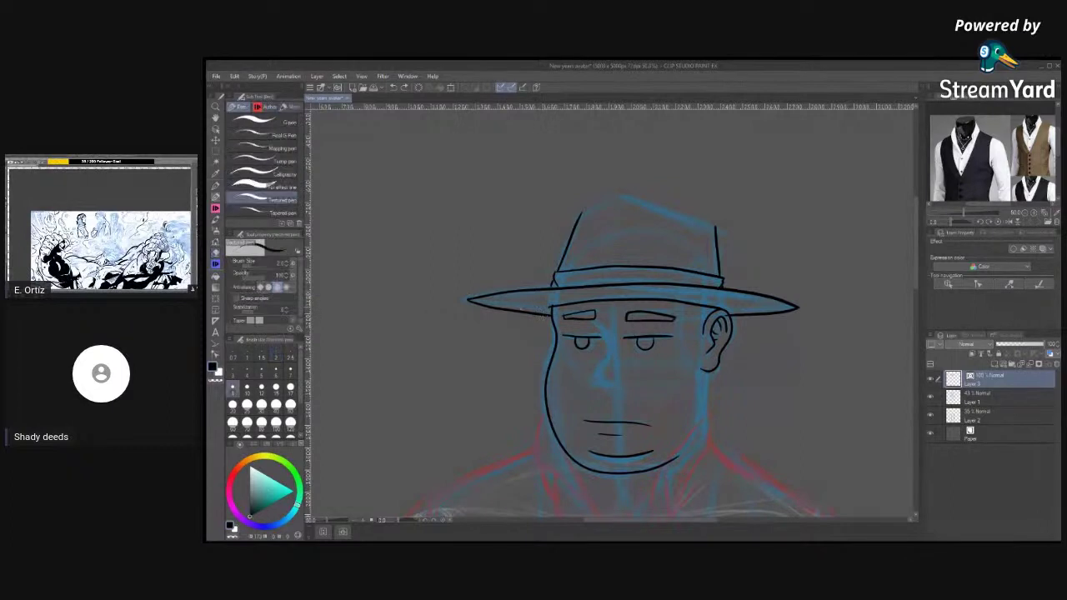
key(p)
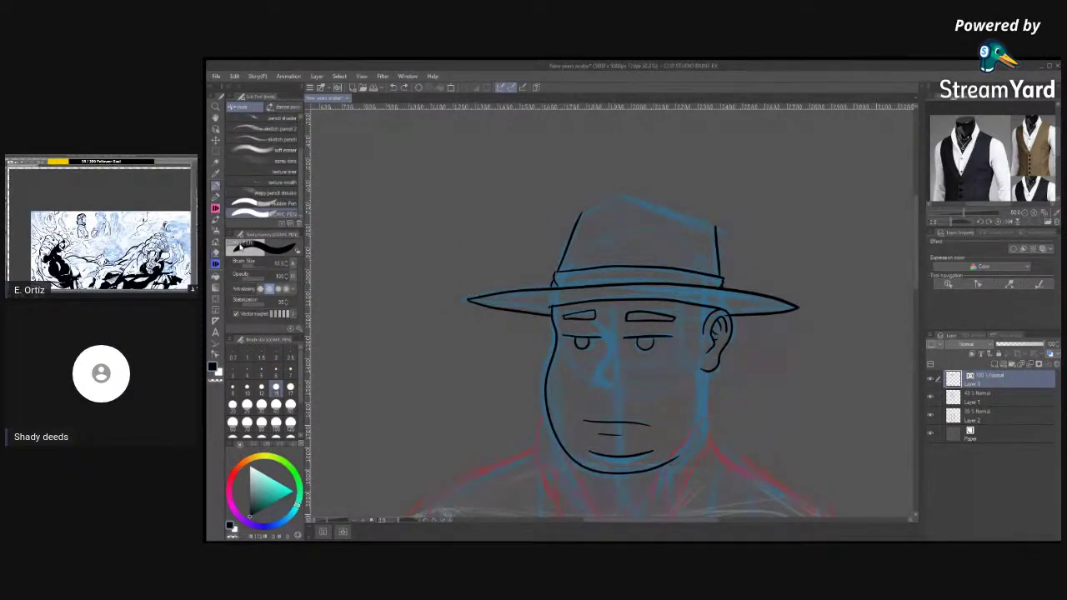
mouse_move(581, 214)
mouse_down()
mouse_move(637, 202)
mouse_move(589, 209)
mouse_move(633, 193)
mouse_move(621, 195)
mouse_move(714, 228)
mouse_up()
key(ctrl+z)
key(ctrl+z)
key(ctrl+z)
drag(618, 198, 717, 226)
key(ctrl+z)
drag(625, 200, 723, 226)
key(ctrl+z)
drag(621, 197, 718, 229)
key(ctrl+z)
key(ctrl+z)
mouse_move(578, 215)
mouse_down()
mouse_move(627, 198)
mouse_move(717, 233)
mouse_up()
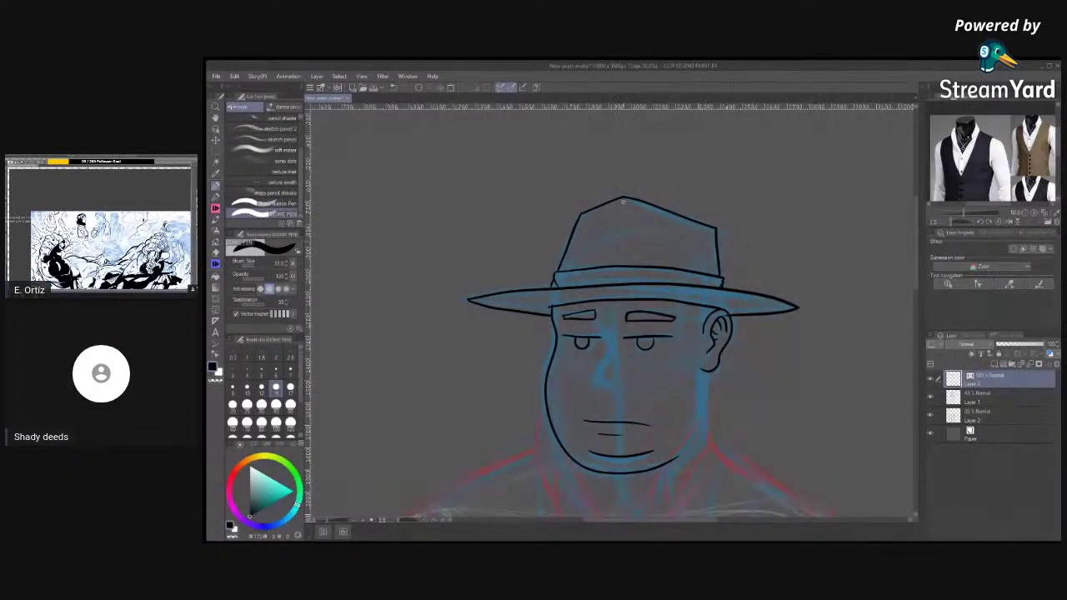
Ink the centre crease on the hat crown, undoing a long stroke, and try a jaw line below the ear.
drag(624, 198, 612, 267)
key(ctrl+z)
drag(700, 380, 696, 429)
key(ctrl+z)
Ink the shirt collar's upper edge from below the chin to the jaw, redoing the stroke until it fits.
scroll(756, 425, down, 5)
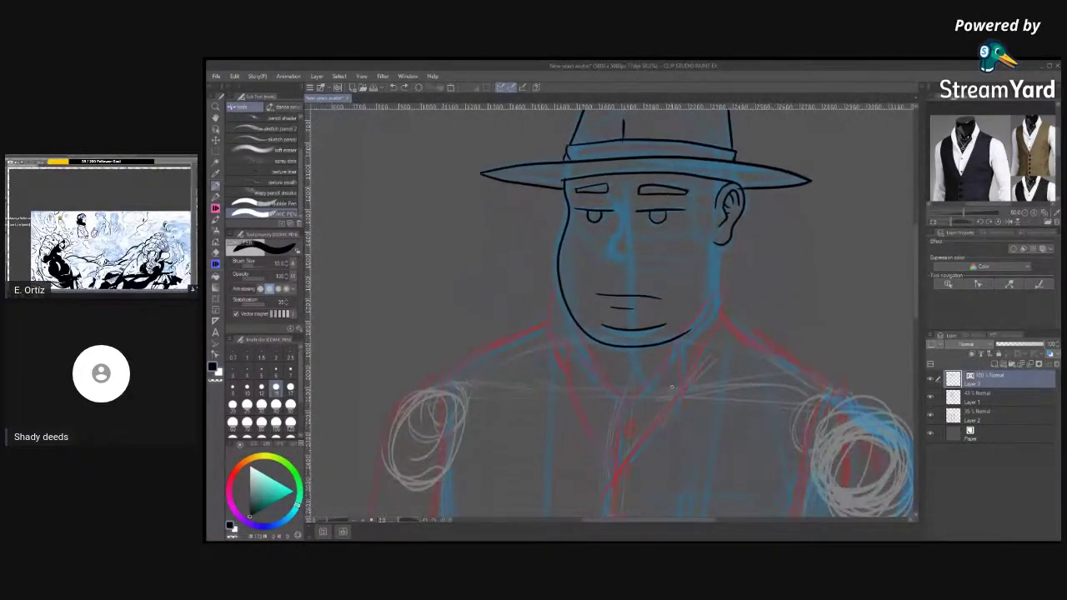
mouse_move(664, 366)
mouse_down()
mouse_move(692, 315)
mouse_move(724, 289)
mouse_up()
key(ctrl+z)
drag(680, 337, 705, 307)
key(ctrl+z)
key(ctrl+z)
mouse_move(665, 365)
mouse_down()
mouse_move(673, 333)
mouse_move(724, 287)
mouse_up()
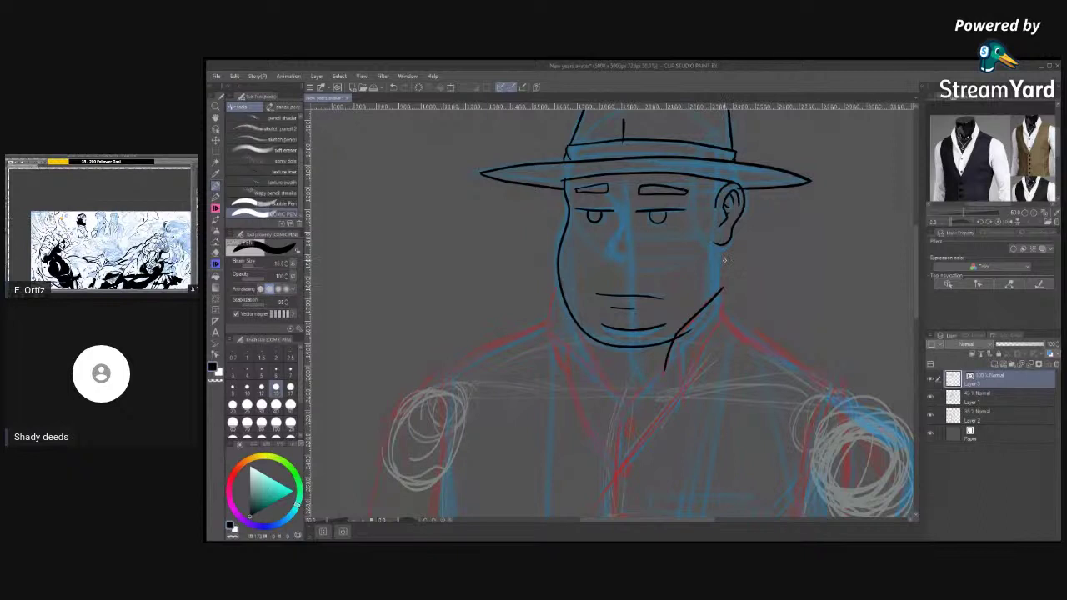
Ink the jaw line from the earlobe down to the collar, redoing the stroke until it is clean.
drag(722, 243, 715, 294)
key(ctrl+z)
drag(719, 242, 715, 296)
key(ctrl+z)
drag(722, 242, 718, 292)
Ink the collar's short back edge and the two edges of its pointed flap, redoing the outer one.
drag(722, 285, 724, 318)
drag(678, 332, 688, 392)
key(e)
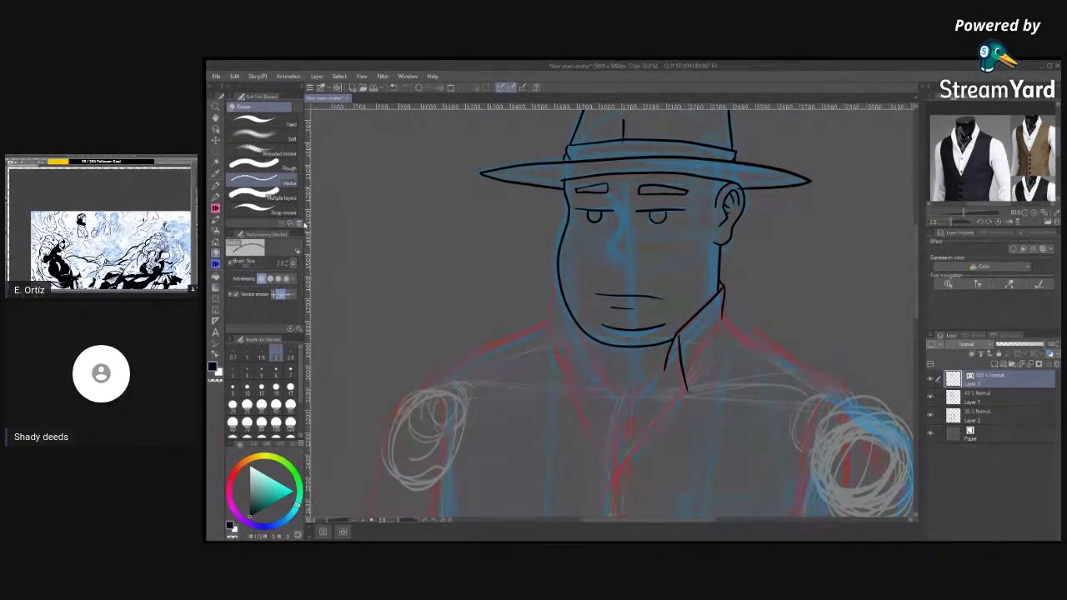
click(216, 188)
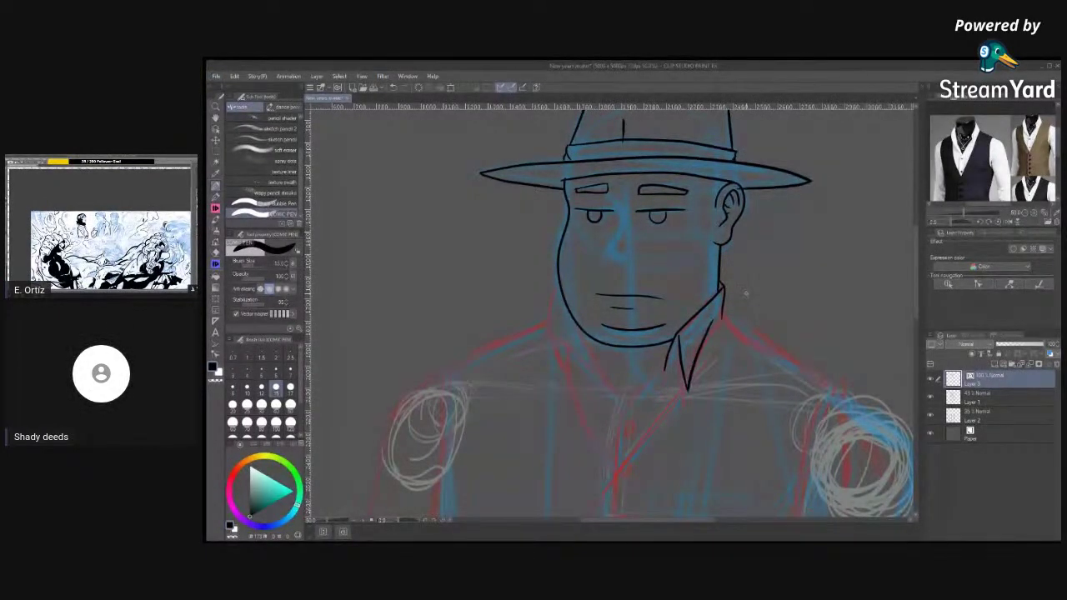
key(ctrl+z)
drag(689, 391, 722, 291)
scroll(775, 317, down, 5)
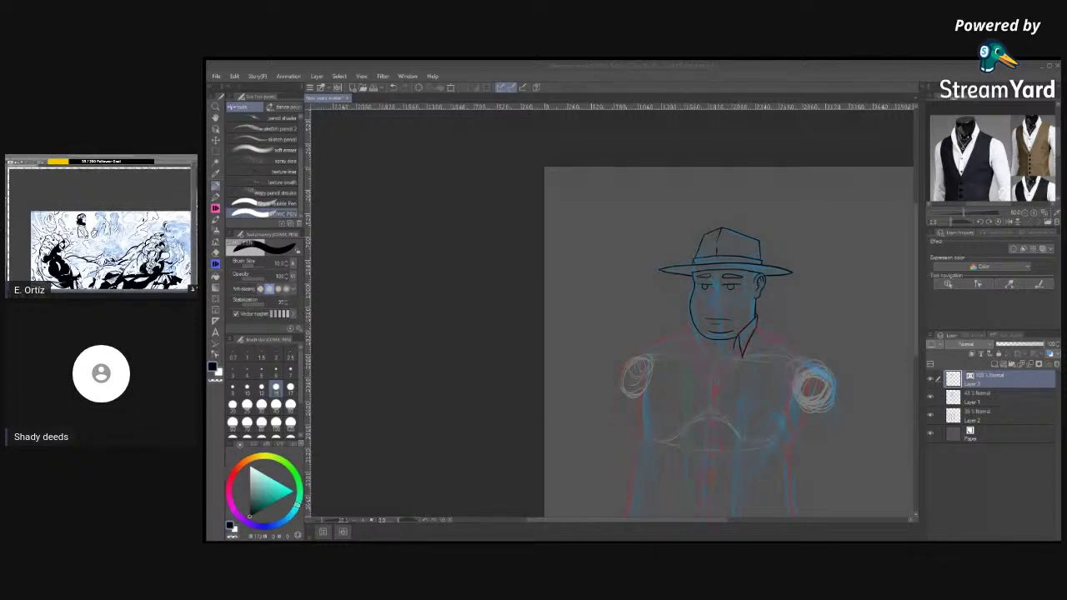
key(ctrl+z)
Look over the finished comic pages with the hat-wearing character and return to the avatar drawing.
key(ctrl+Tab)
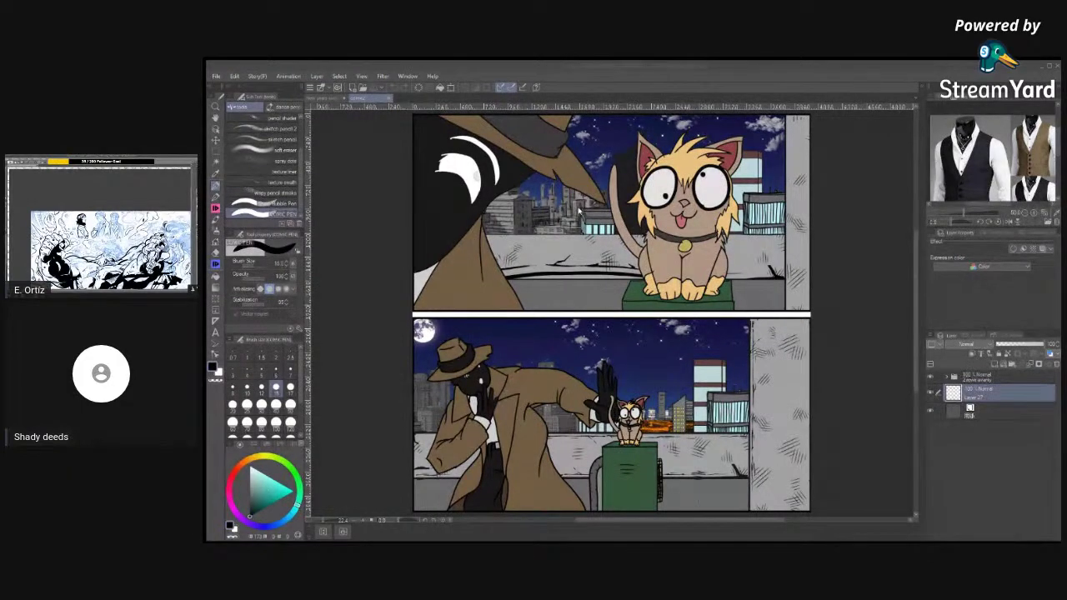
key(ctrl+Tab)
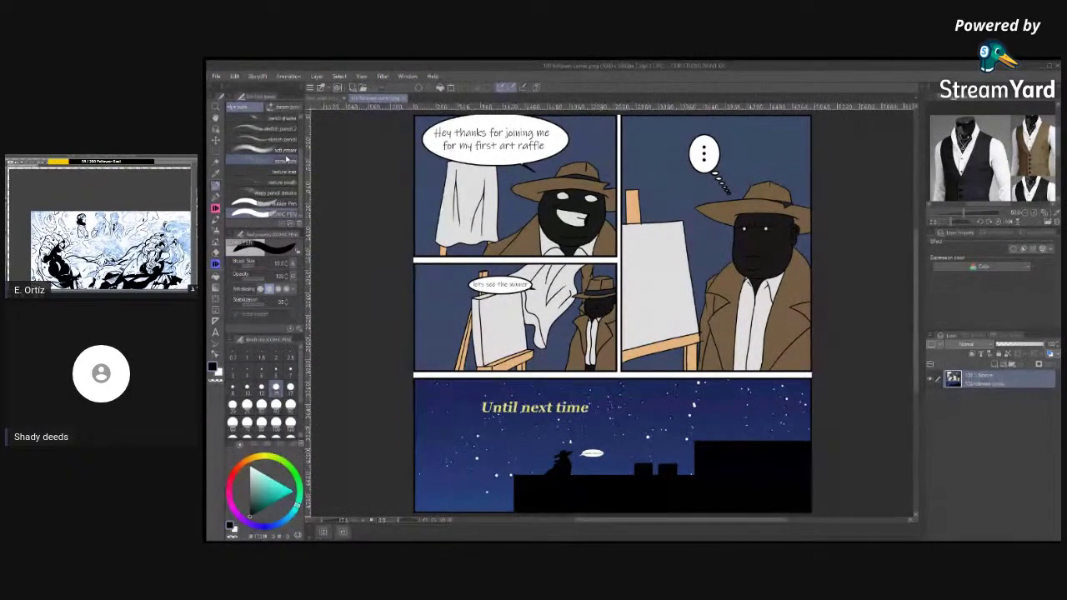
click(329, 98)
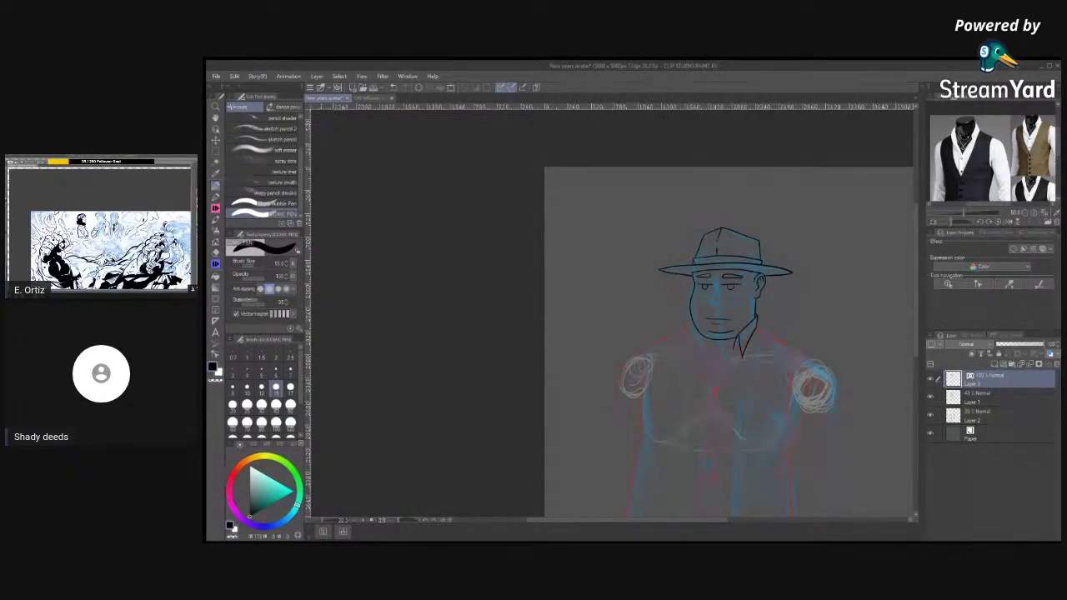
scroll(915, 243, down, 2)
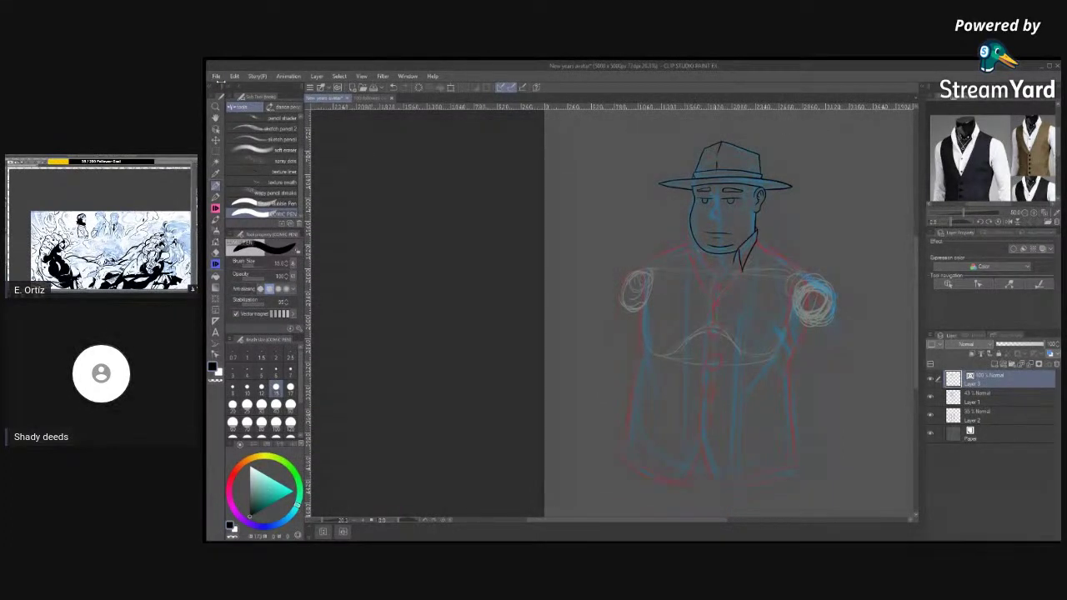
Open the two-panel comic page in progress and zoom in on the masked figure in the lower panel.
click(229, 139)
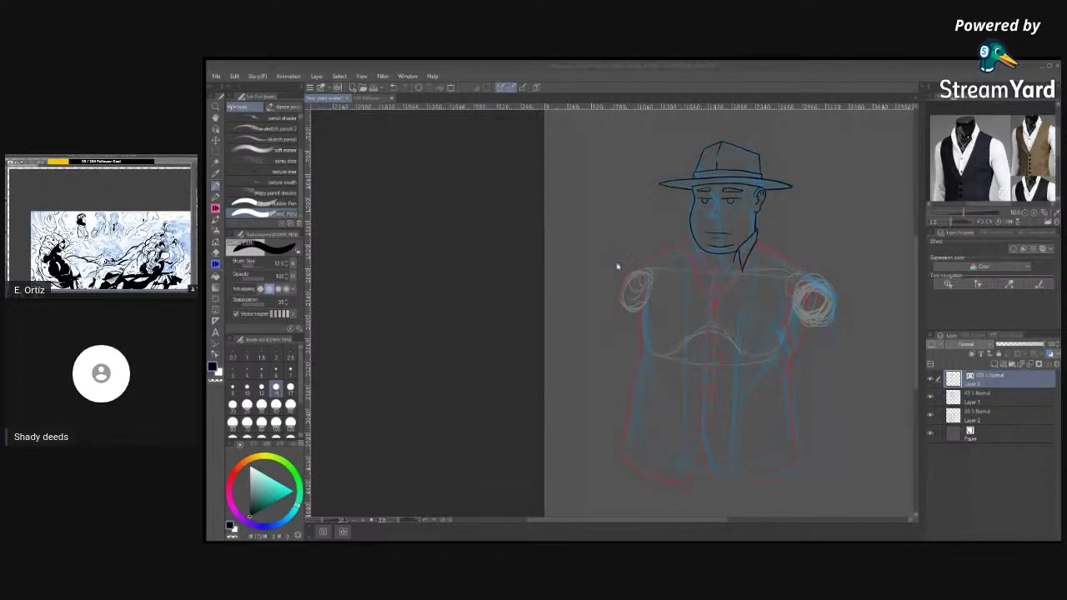
key(ctrl+Tab)
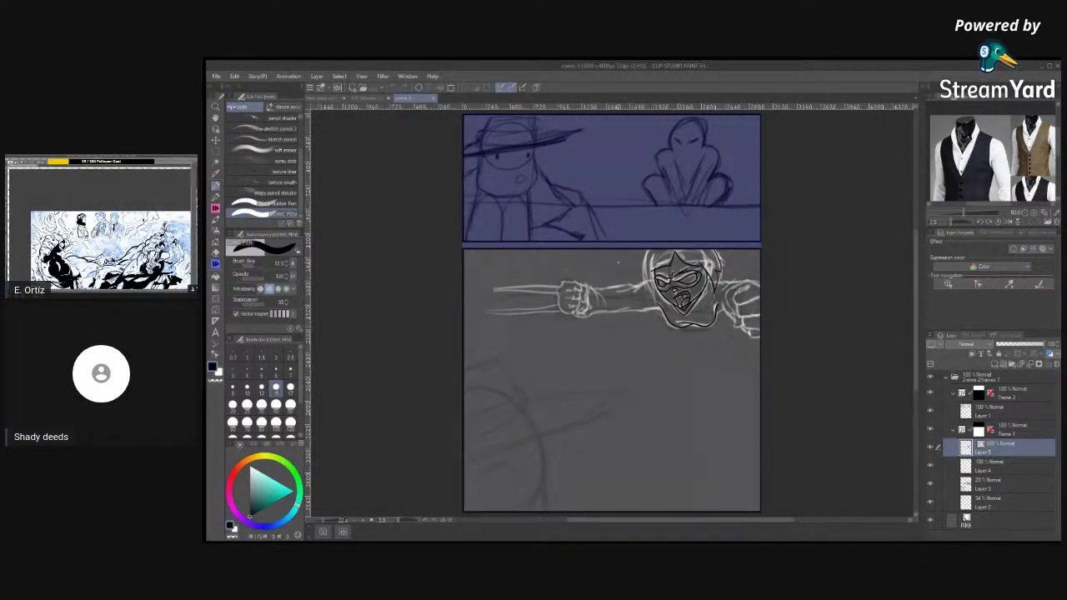
scroll(671, 391, down, 1)
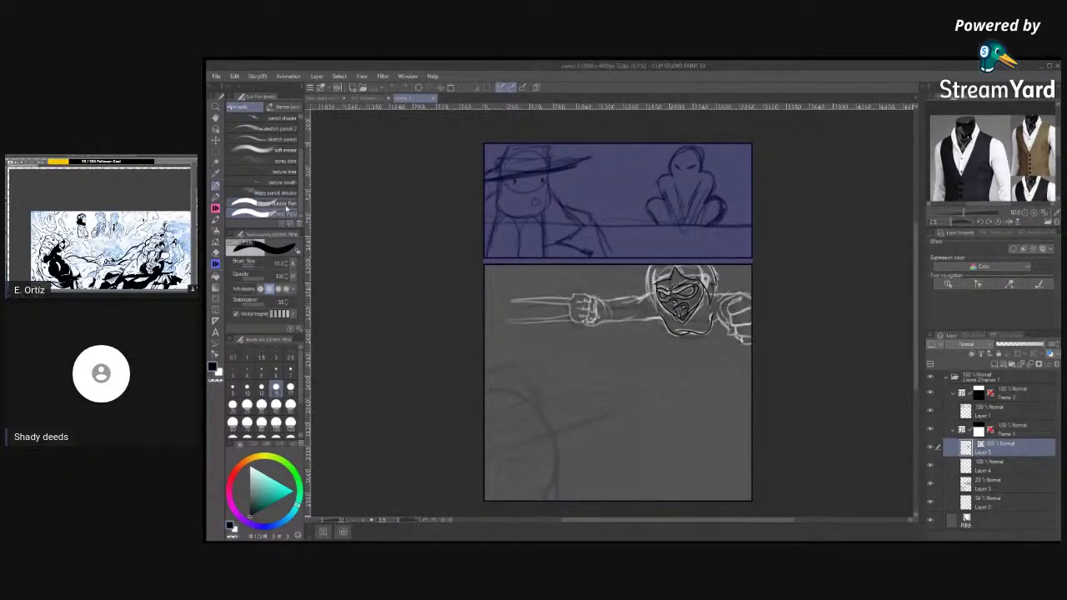
key(slash)
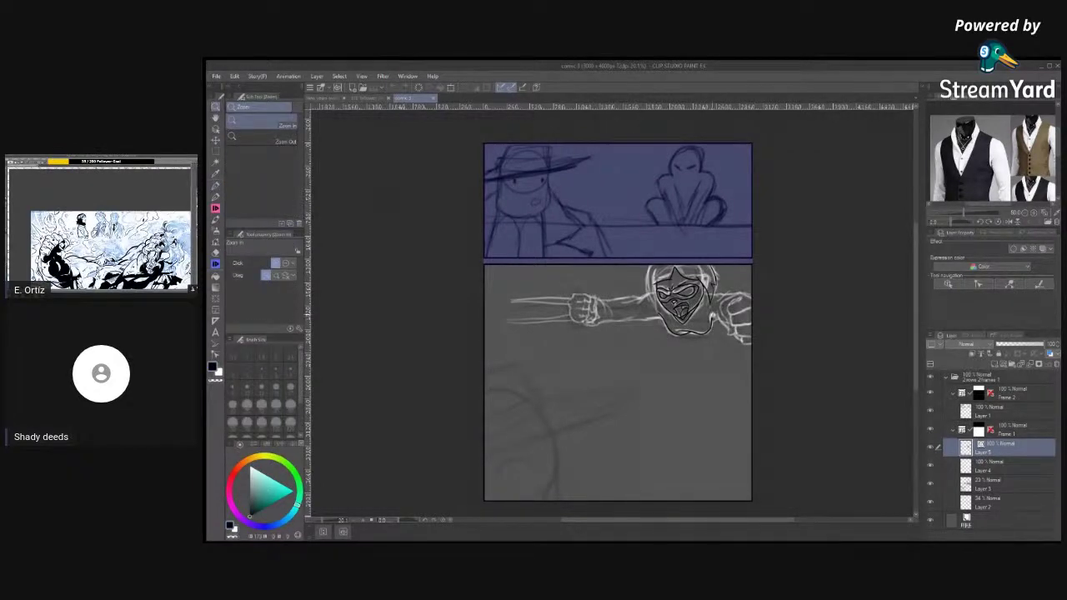
click(714, 316)
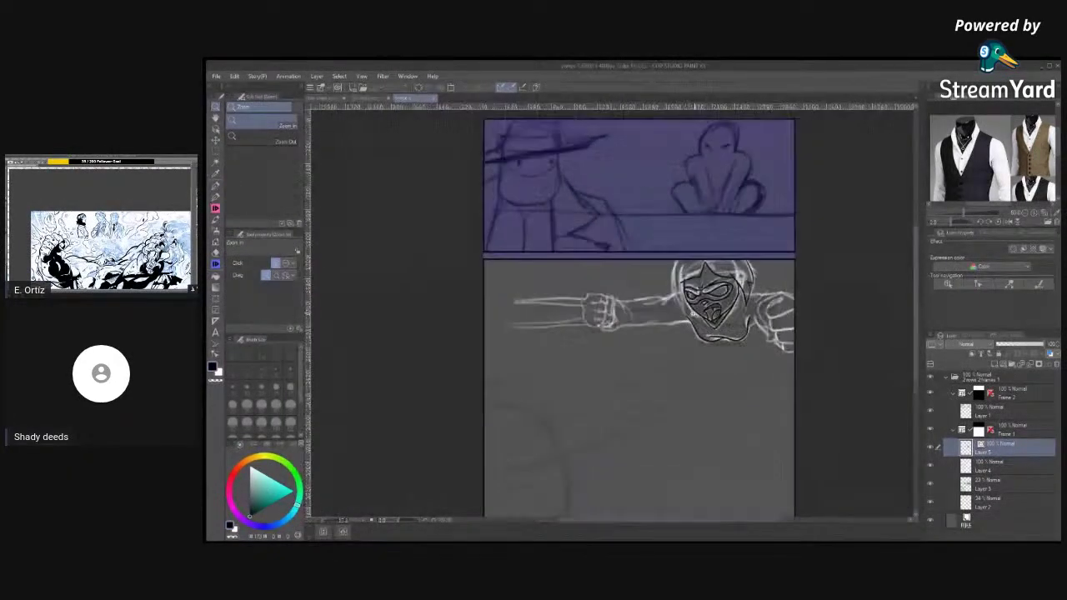
click(714, 315)
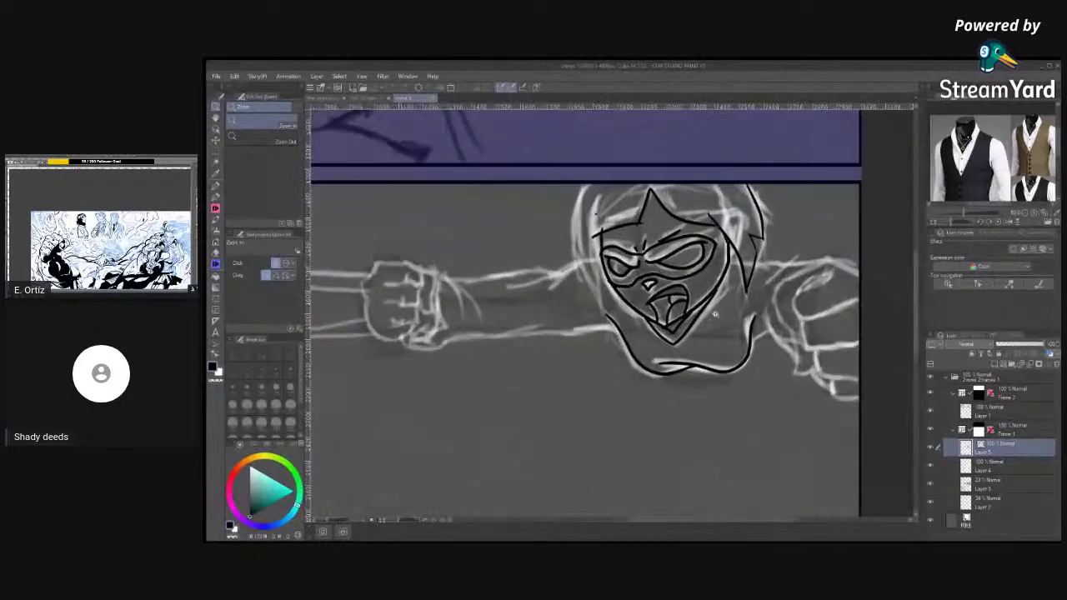
Ink the short shoulder line beside the collar and the wrist and thumb curves of the near fist, redoing the inner curve.
click(216, 186)
drag(748, 345, 767, 331)
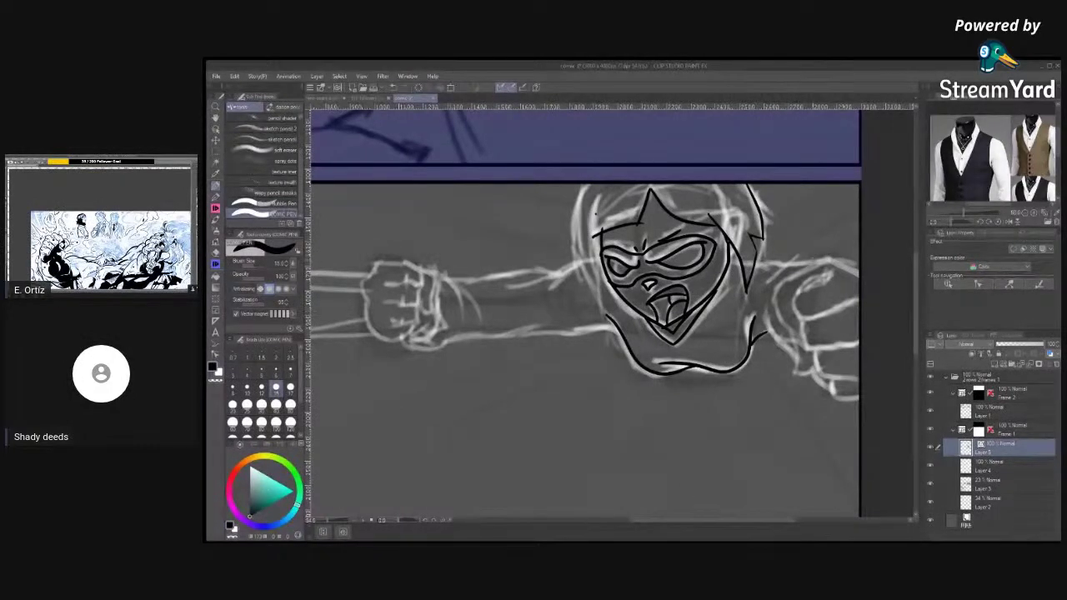
mouse_move(822, 263)
mouse_down()
mouse_move(802, 270)
mouse_move(780, 309)
mouse_move(797, 381)
mouse_move(814, 365)
mouse_up()
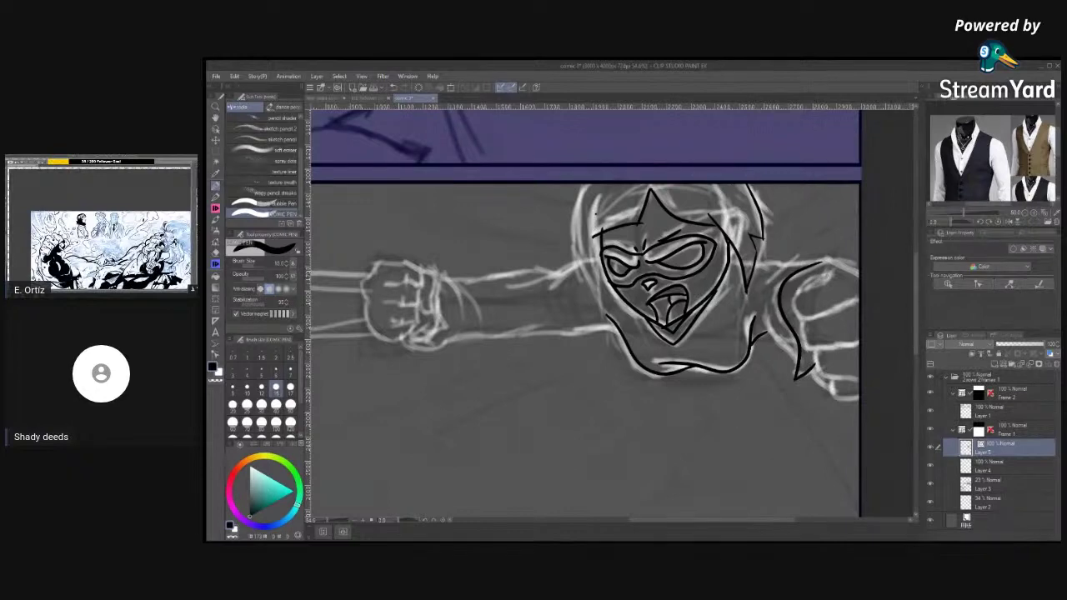
drag(819, 275, 796, 297)
mouse_move(800, 289)
mouse_down()
mouse_move(792, 309)
mouse_move(805, 320)
mouse_move(839, 310)
mouse_up()
key(ctrl+z)
key(ctrl+z)
mouse_move(800, 286)
mouse_down()
mouse_move(792, 307)
mouse_move(807, 322)
mouse_move(857, 301)
mouse_up()
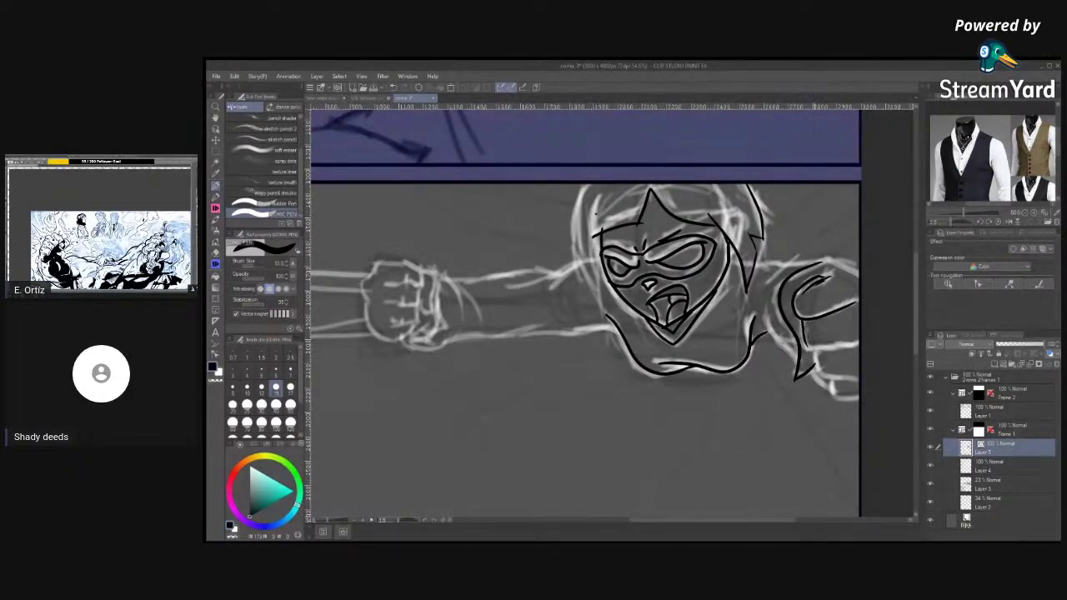
Ink the lower finger contours of the near fist where it meets the panel edge.
drag(807, 350, 859, 338)
drag(834, 387, 761, 386)
mouse_move(742, 347)
mouse_down()
mouse_move(747, 375)
mouse_move(789, 379)
mouse_move(762, 386)
mouse_move(789, 397)
mouse_up()
drag(735, 347, 788, 338)
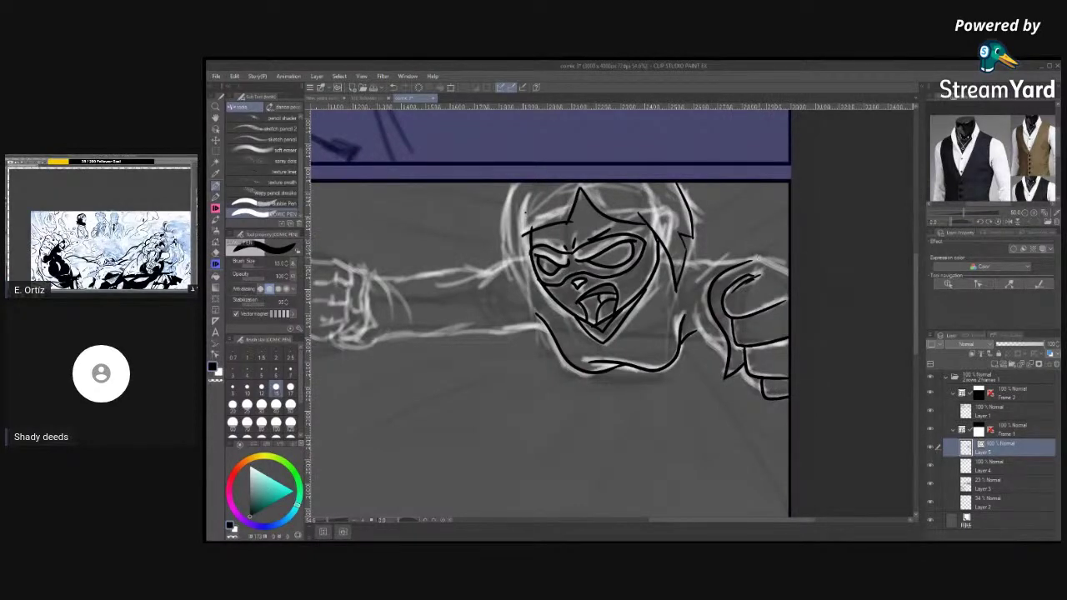
Ink the back of the near fist and the arm behind it, redoing the first stroke, and add the short shoulder lines.
drag(755, 255, 789, 279)
key(ctrl+z)
drag(755, 255, 789, 278)
mouse_move(696, 283)
mouse_down()
mouse_move(717, 264)
mouse_move(757, 259)
mouse_up()
drag(694, 302, 709, 346)
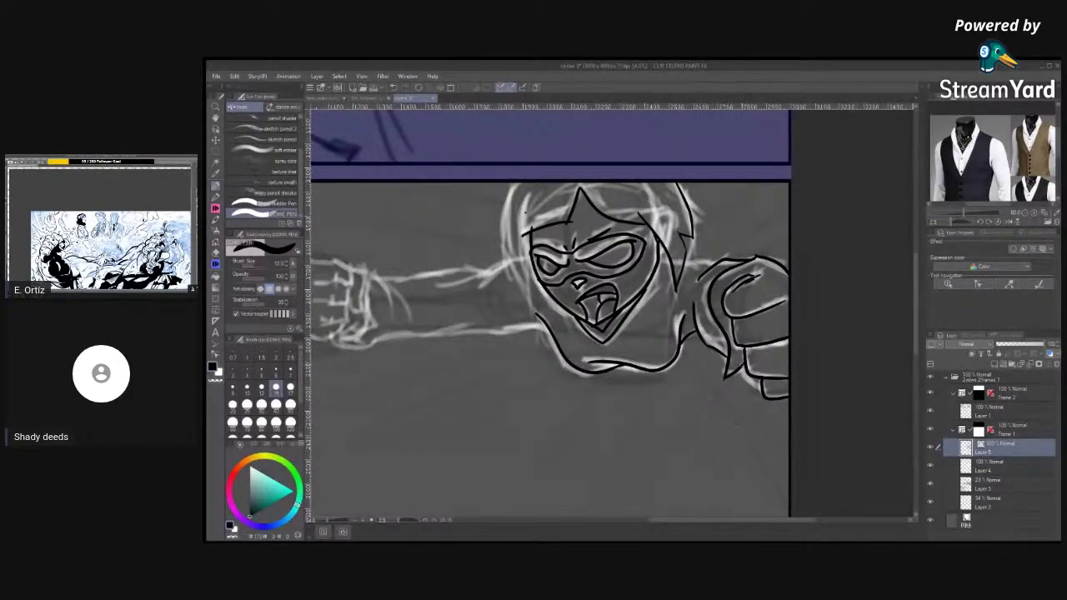
drag(740, 365, 762, 390)
drag(685, 258, 700, 276)
mouse_move(681, 260)
mouse_down()
mouse_move(705, 272)
mouse_move(713, 261)
mouse_up()
Ink the underside of the outstretched upper arm, redoing the first stroke, and the two shoulder lines above it.
drag(663, 359, 797, 379)
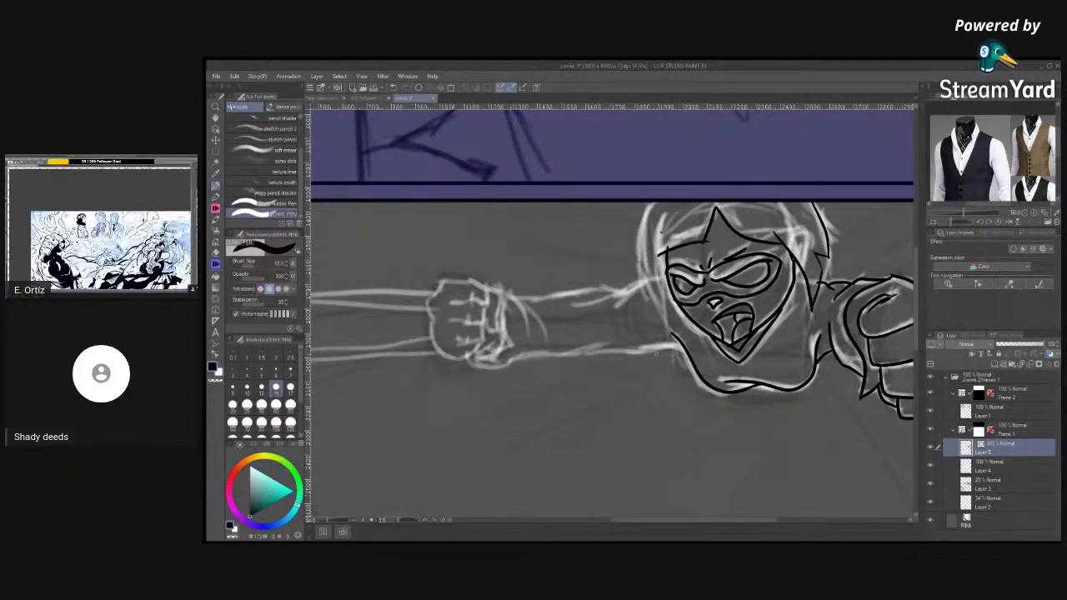
drag(636, 347, 691, 351)
key(ctrl+z)
mouse_move(636, 347)
mouse_down()
mouse_move(692, 360)
mouse_move(624, 350)
mouse_move(564, 360)
mouse_up()
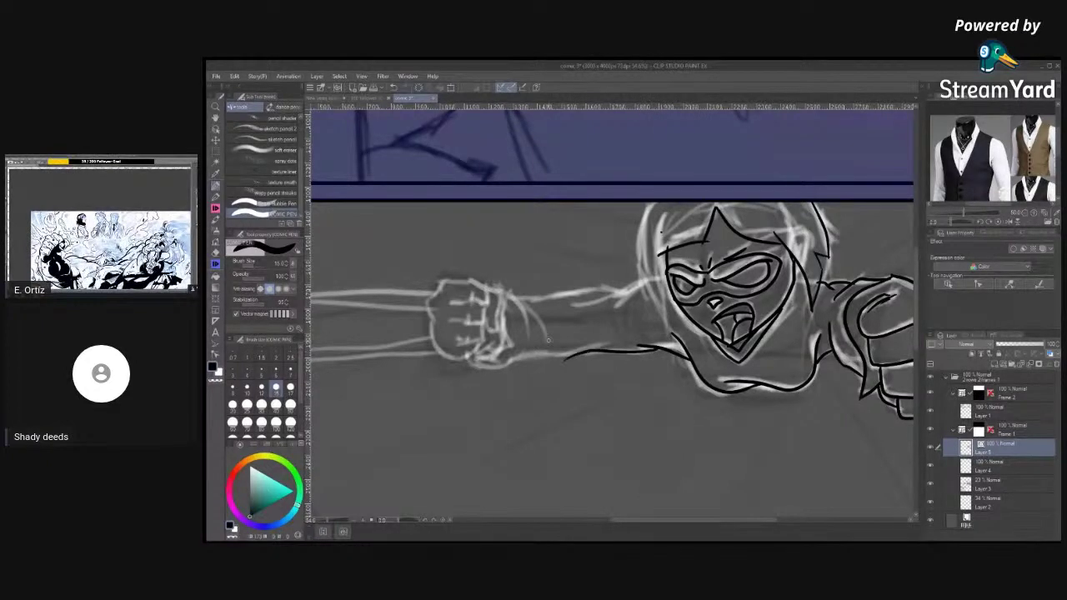
drag(617, 305, 645, 281)
drag(572, 305, 641, 284)
Ink the outstretched forearm's lower edge from the wrist, redoing it once, and the arm's upper contour.
drag(469, 361, 587, 350)
key(ctrl+z)
drag(517, 361, 596, 348)
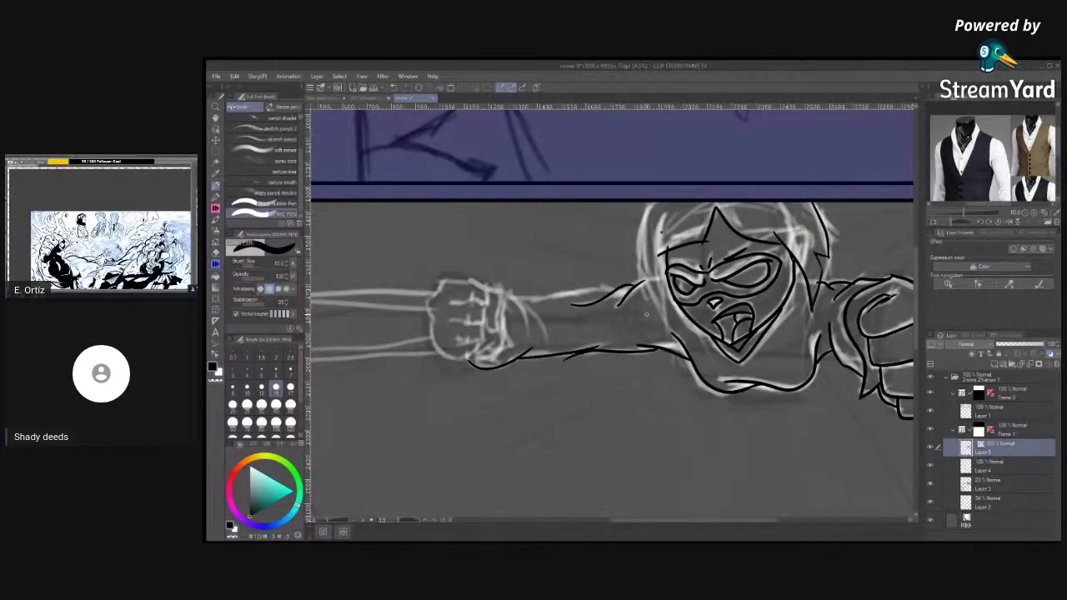
drag(532, 298, 614, 287)
Ink the outer and inner edges of the hood on the side of the outstretched arm.
drag(664, 208, 657, 252)
key(ctrl+z)
key(ctrl+y)
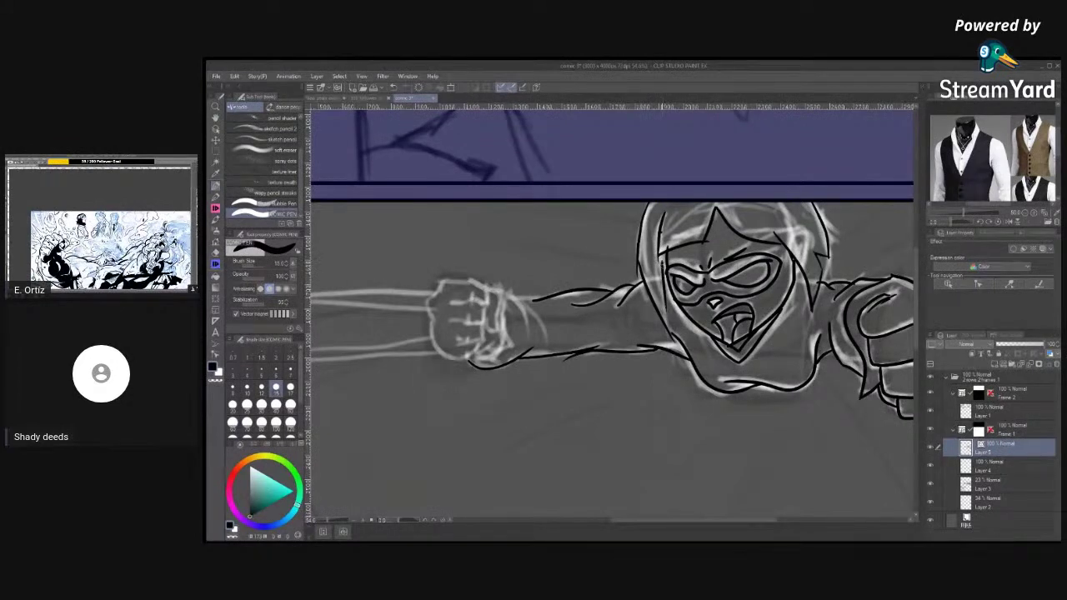
drag(664, 275, 669, 332)
drag(665, 249, 664, 324)
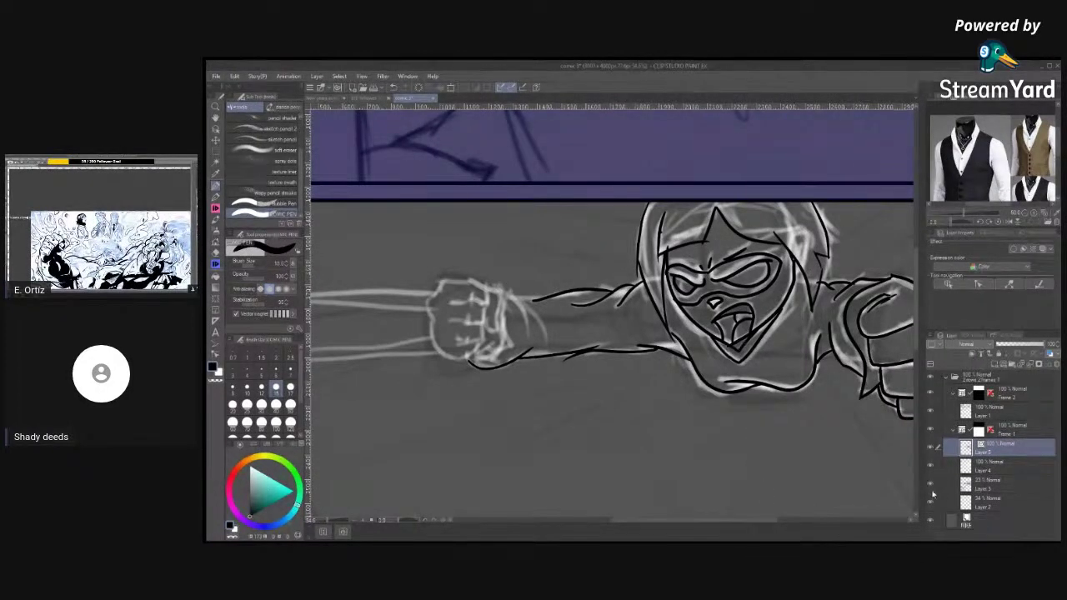
Erase the overlapping line on the underside of the outstretched arm and ink that stretch again.
drag(689, 399, 834, 405)
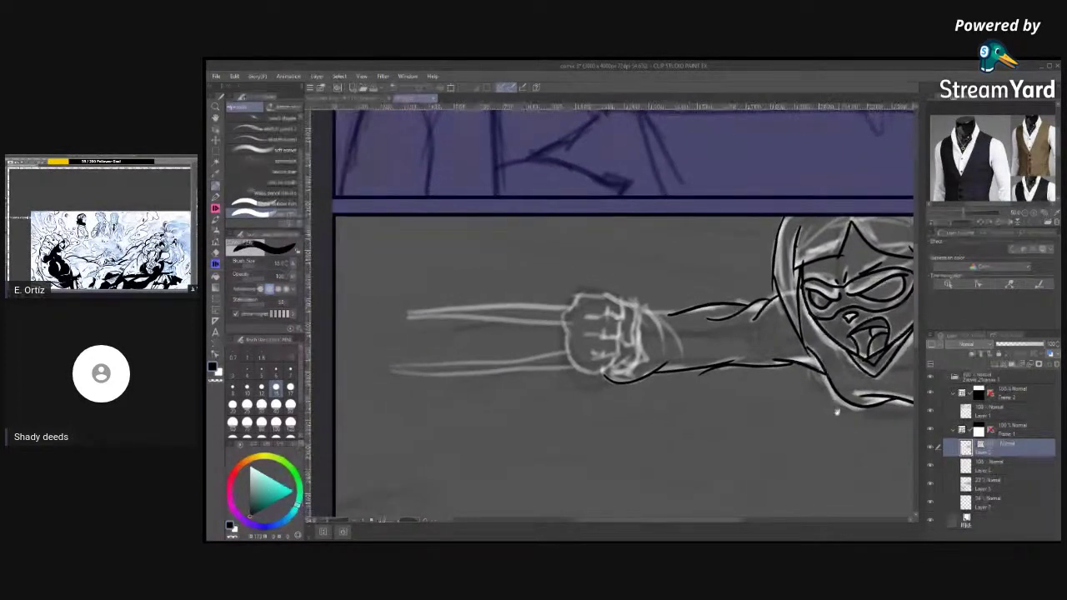
key(e)
drag(702, 374, 792, 364)
key(p)
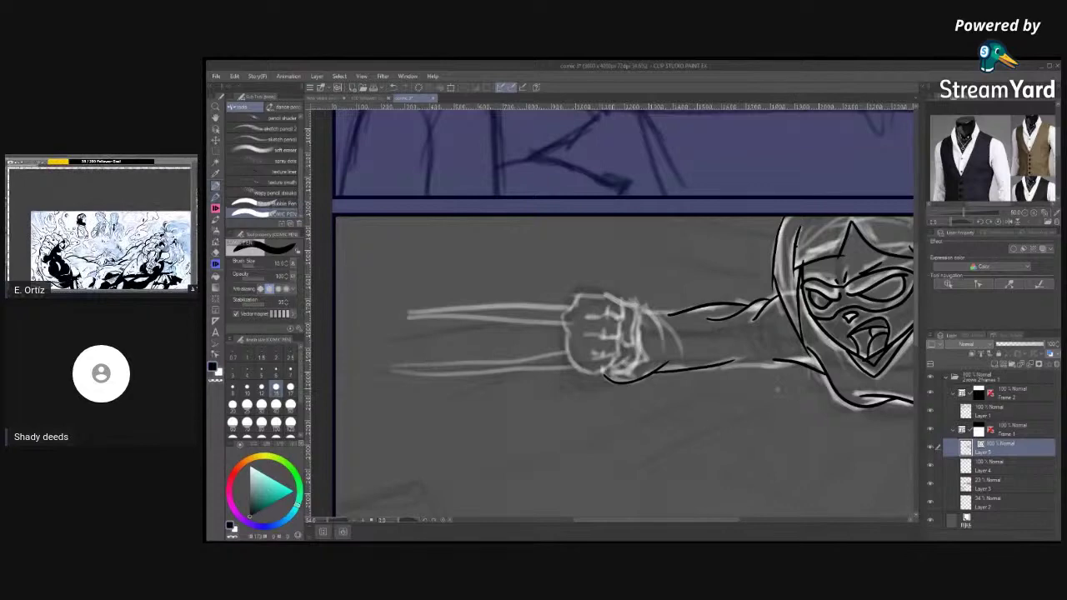
drag(715, 369, 789, 363)
Ink the curled edge on the wrist side of the outstretched fist's fingers, redoing the stroke once.
drag(627, 300, 636, 357)
key(ctrl+z)
mouse_move(624, 301)
mouse_down()
mouse_move(634, 352)
mouse_move(622, 343)
mouse_move(637, 349)
mouse_up()
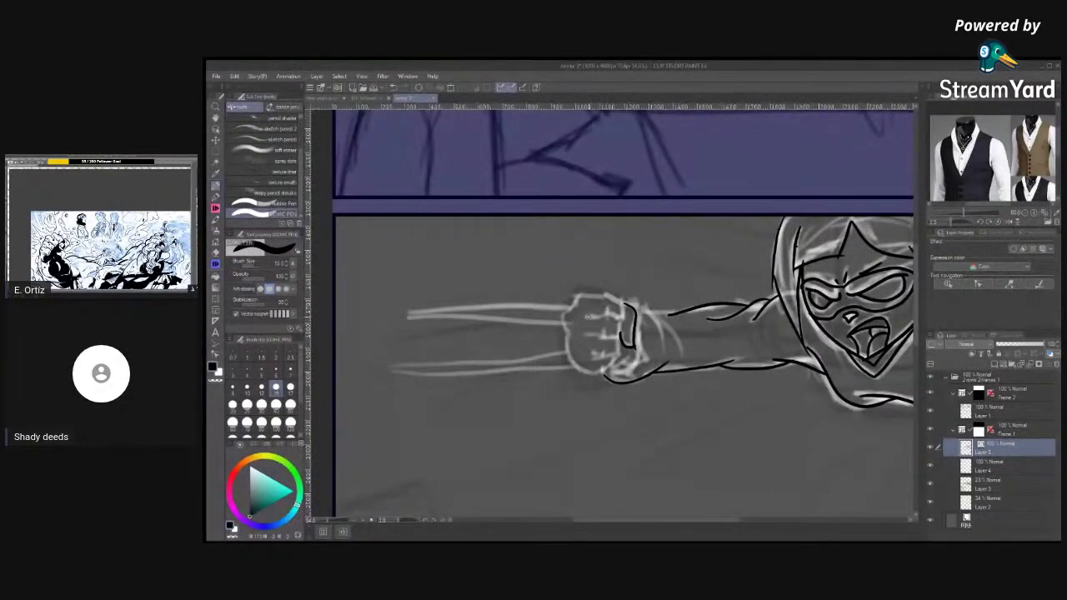
Ink the outstretched fist's top contour, redoing it once, and the lines separating its curled fingers.
mouse_move(571, 308)
mouse_down()
mouse_move(587, 295)
mouse_move(619, 299)
mouse_up()
key(ctrl+z)
mouse_move(570, 310)
mouse_down()
mouse_move(585, 294)
mouse_move(609, 298)
mouse_up()
drag(625, 298, 623, 319)
drag(622, 319, 621, 330)
mouse_move(583, 335)
mouse_down()
mouse_move(625, 336)
mouse_move(619, 353)
mouse_move(600, 355)
mouse_move(627, 354)
mouse_up()
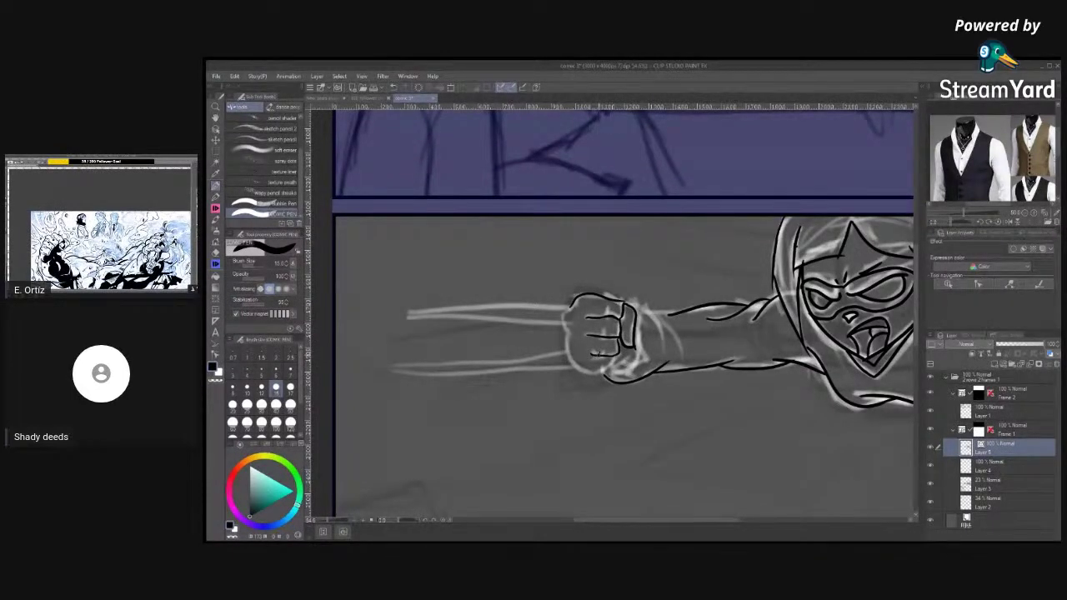
mouse_move(602, 329)
mouse_down()
mouse_move(606, 338)
mouse_move(608, 320)
mouse_up()
drag(618, 301, 626, 304)
Ink the knuckle side and bottom contour of the outstretched fist to close its outline.
key(e)
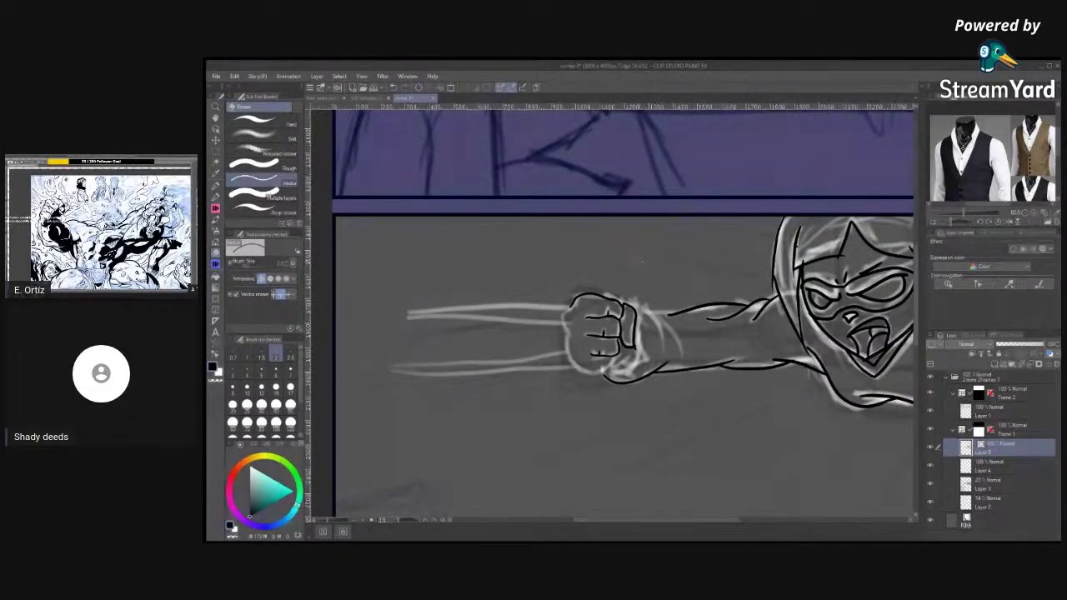
click(217, 189)
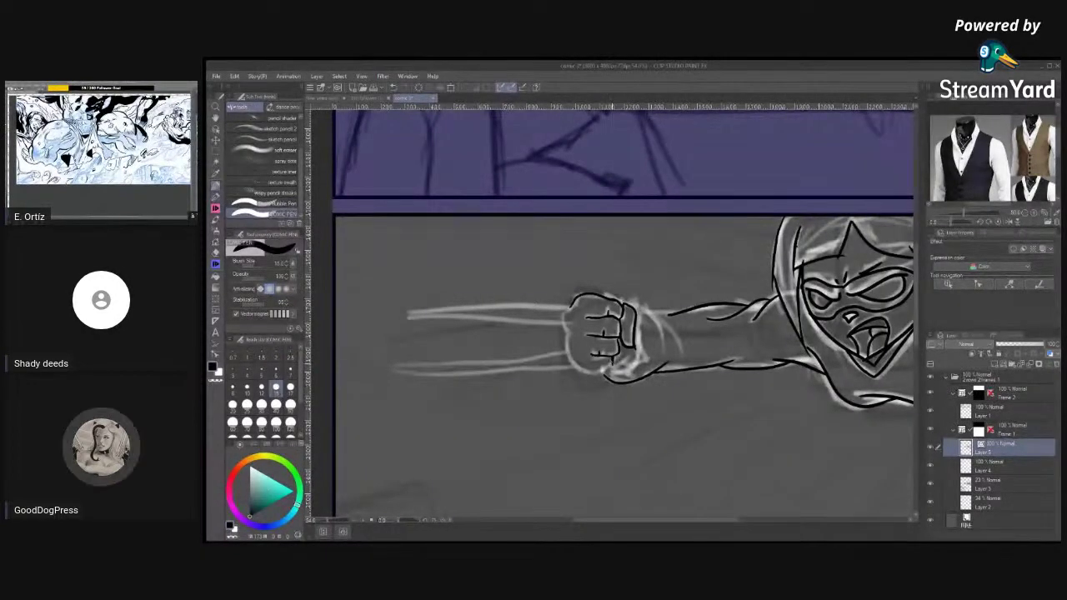
mouse_move(604, 364)
mouse_down()
mouse_move(601, 379)
mouse_move(576, 363)
mouse_up()
mouse_move(578, 307)
mouse_down()
mouse_move(562, 318)
mouse_move(575, 365)
mouse_move(589, 370)
mouse_up()
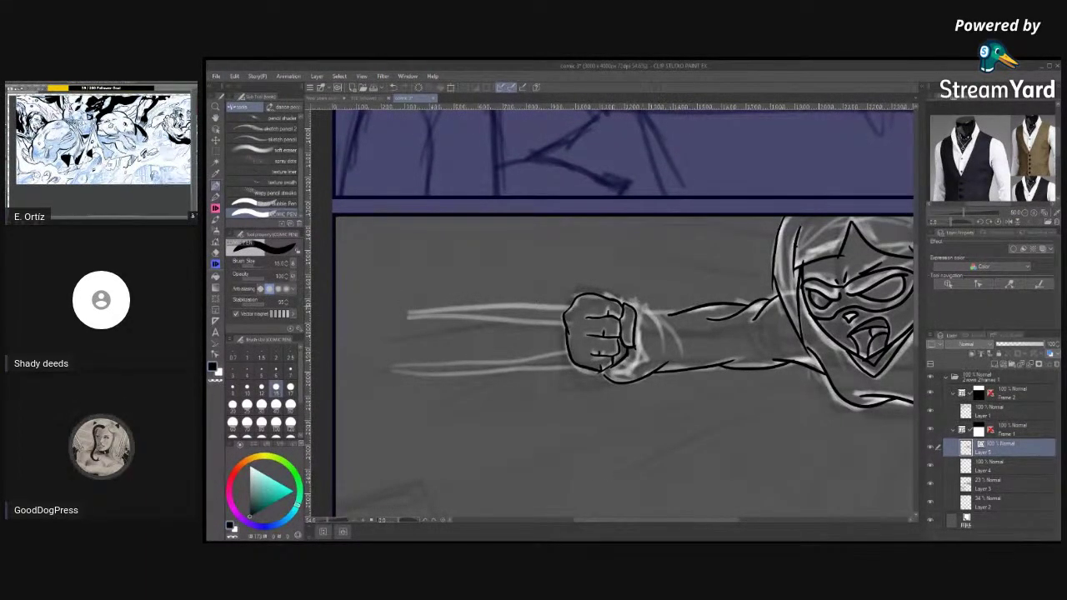
mouse_move(629, 302)
mouse_down()
mouse_move(654, 317)
mouse_move(647, 307)
mouse_move(677, 363)
mouse_up()
drag(646, 309, 695, 331)
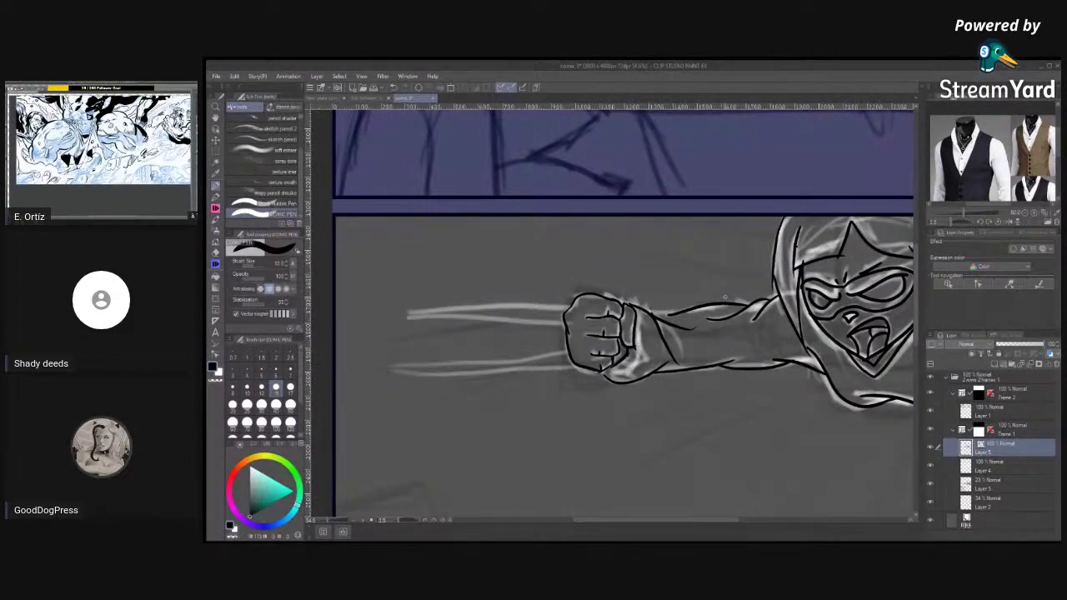
key(ctrl+z)
key(ctrl+z)
key(ctrl+z)
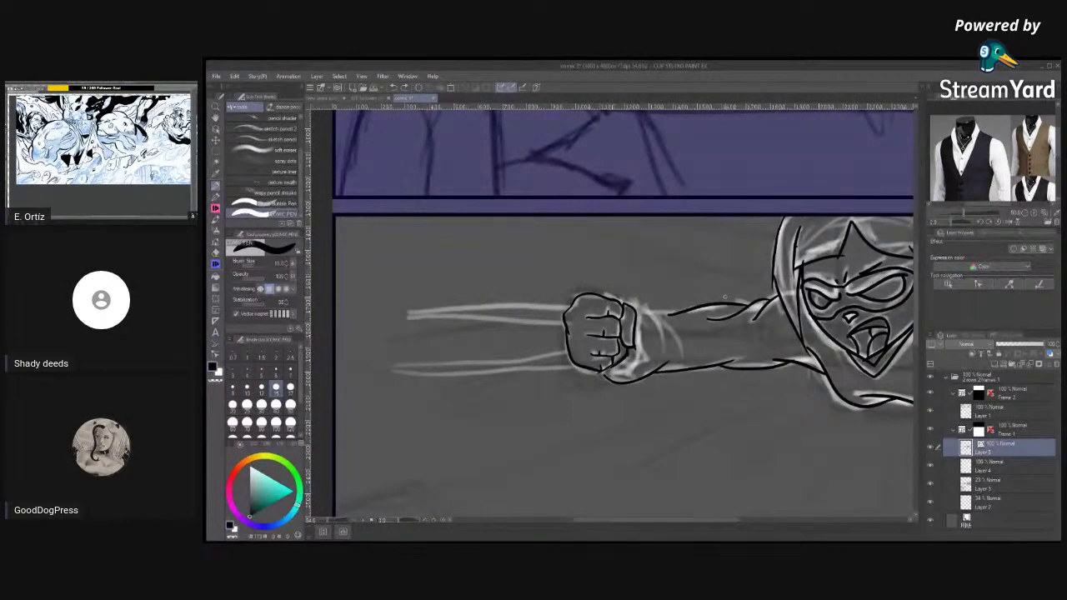
Ink the wrist's upper edge from the outstretched fist to the forearm, redoing it for a cleaner join.
mouse_move(603, 295)
mouse_down()
mouse_move(667, 335)
mouse_move(654, 313)
mouse_move(665, 316)
mouse_up()
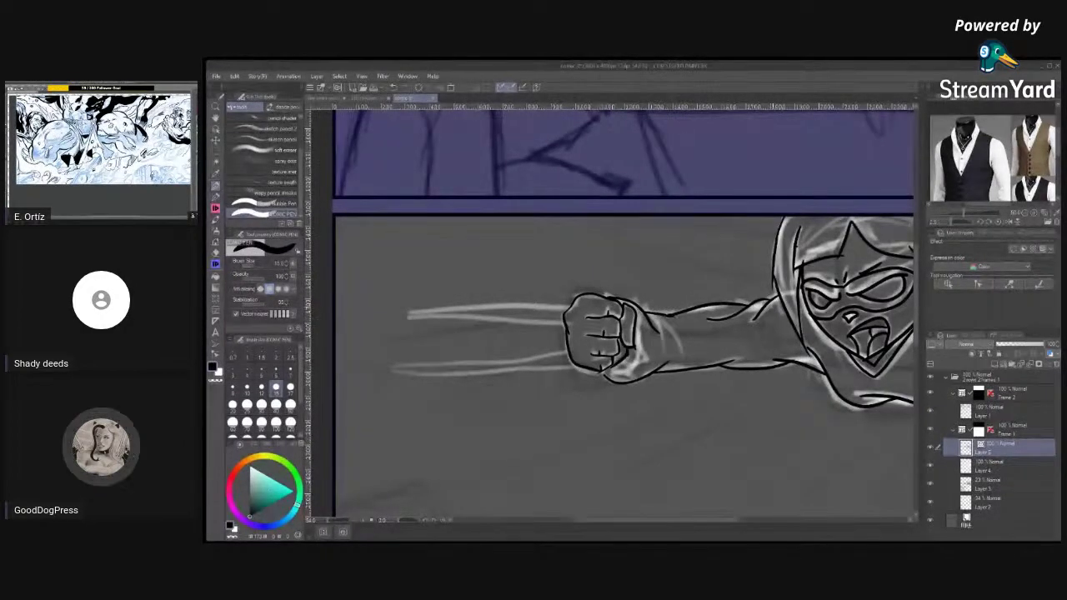
key(ctrl+z)
drag(633, 305, 689, 320)
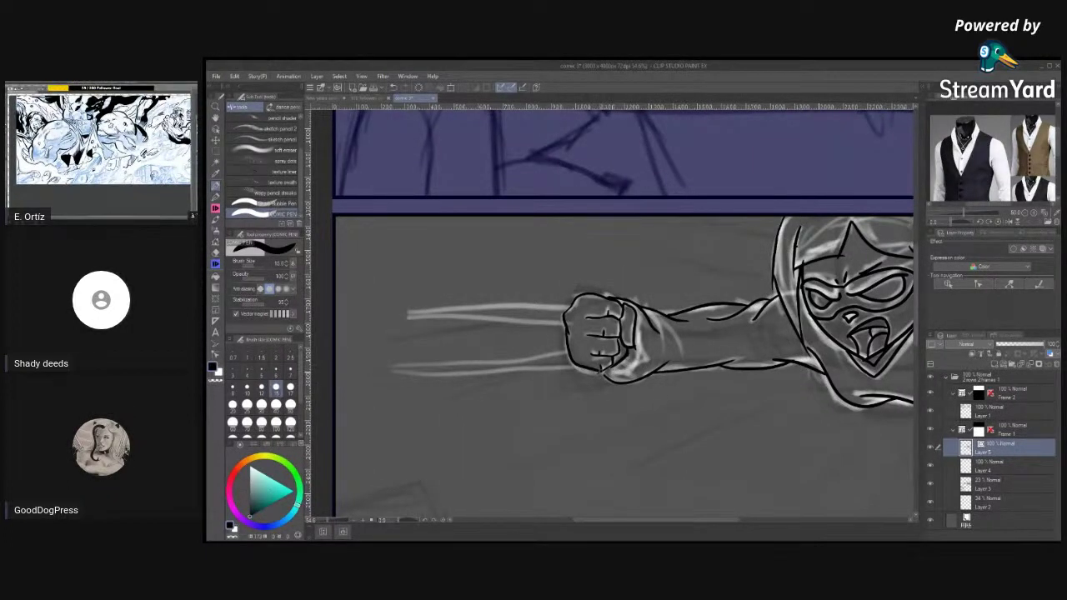
key(e)
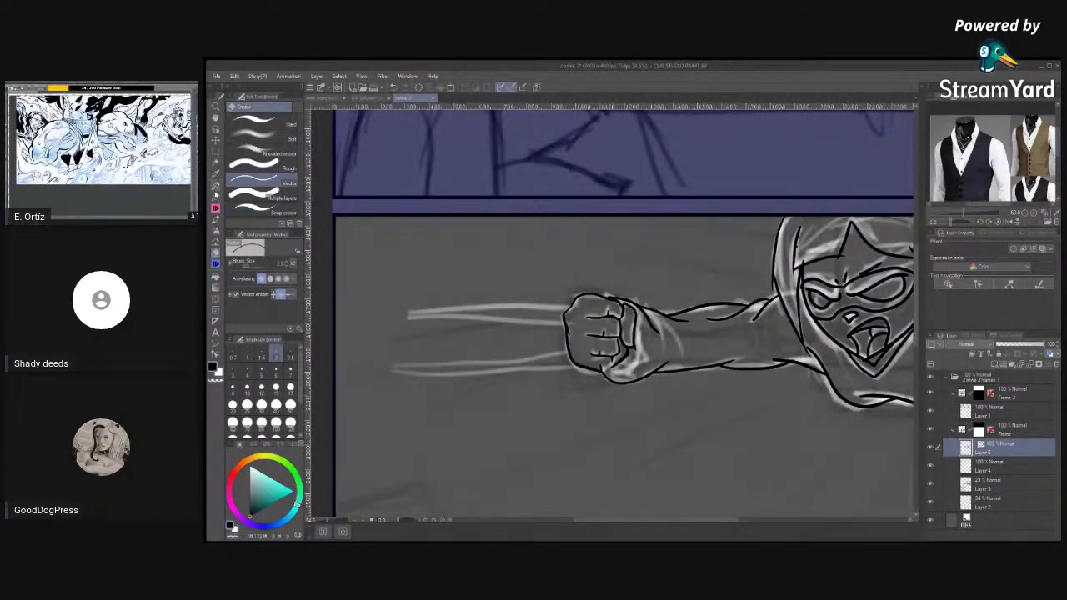
key(p)
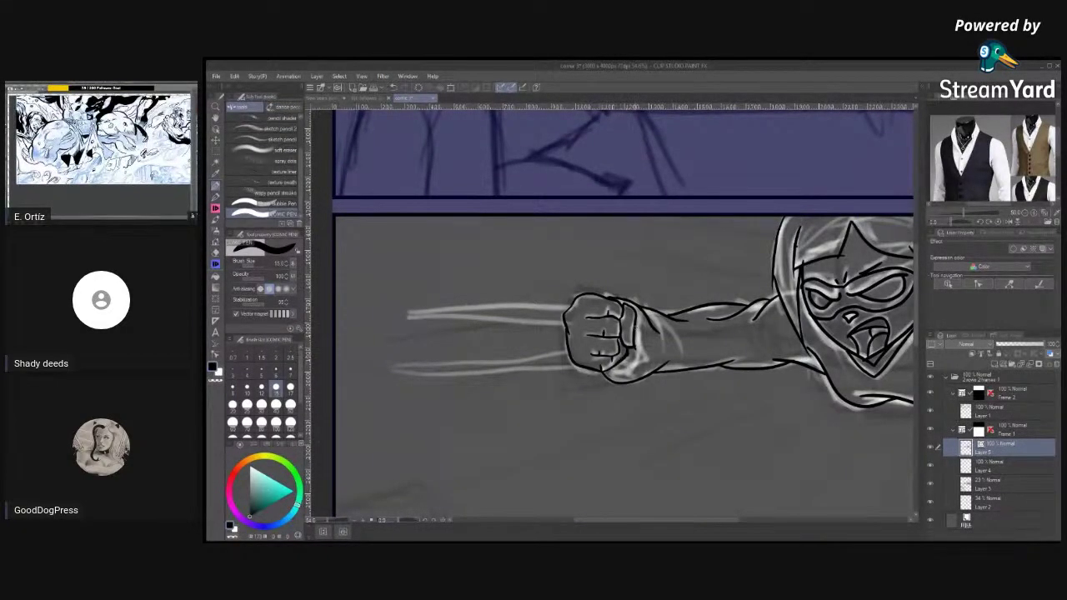
Check the inked figure against the whole page and ink the heel of the outstretched hand beside the curled fingers.
key(slash)
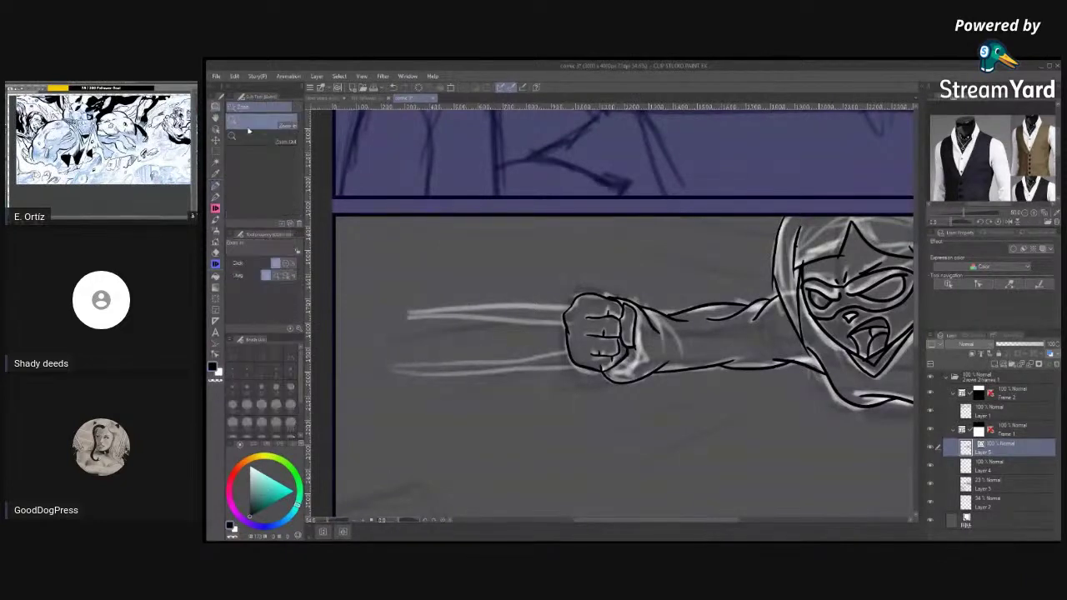
scroll(856, 333, down, 5)
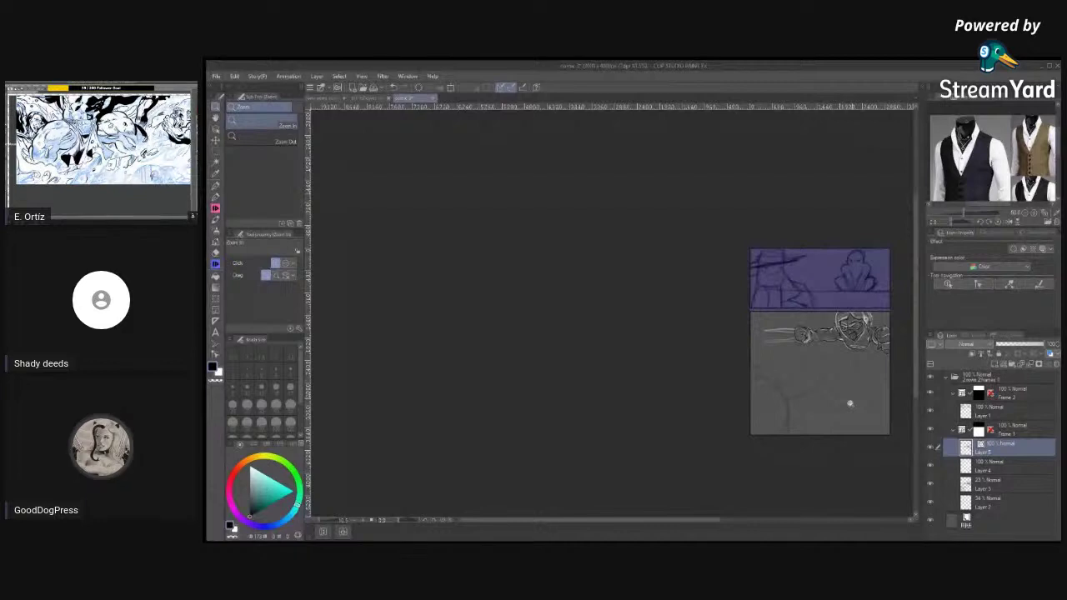
scroll(848, 401, up, 5)
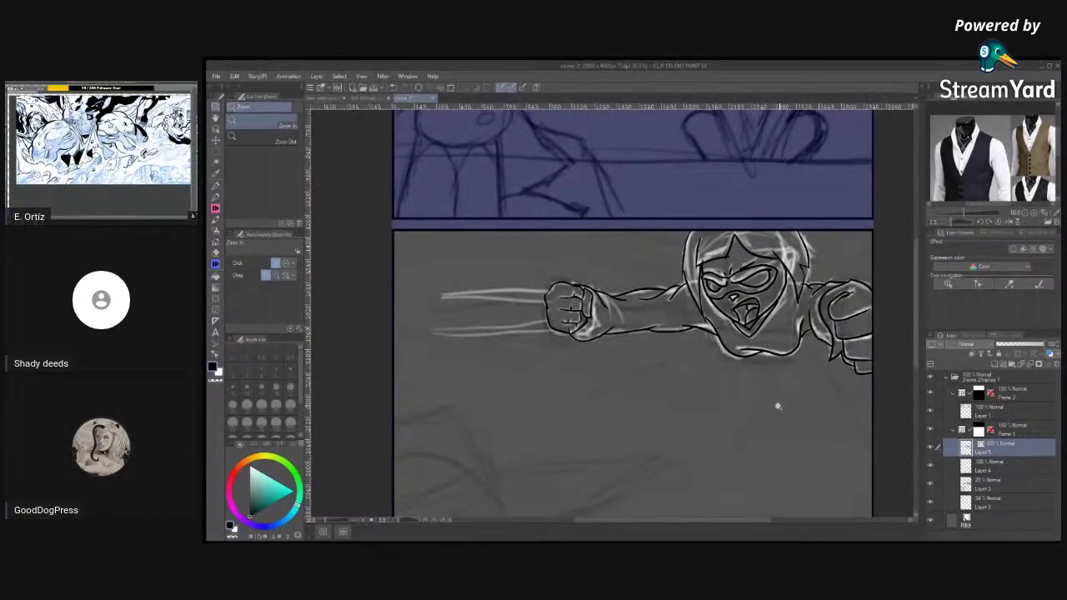
scroll(667, 337, up, 1)
click(666, 336)
key(p)
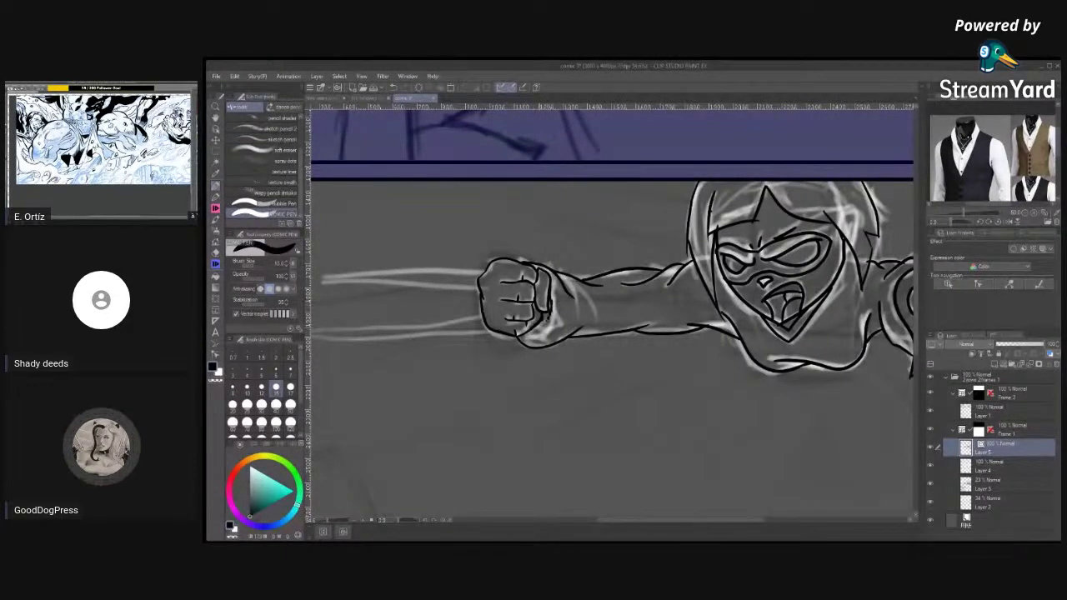
drag(552, 304, 535, 335)
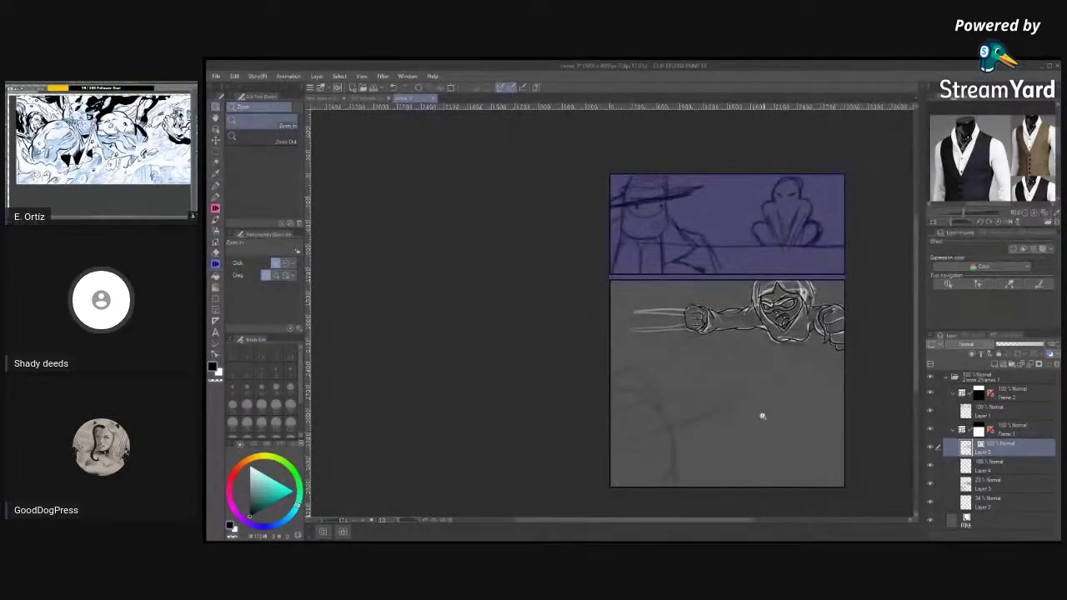
Return to the avatar drawing of the man in the hat and zoom in on his collar and chest.
click(330, 97)
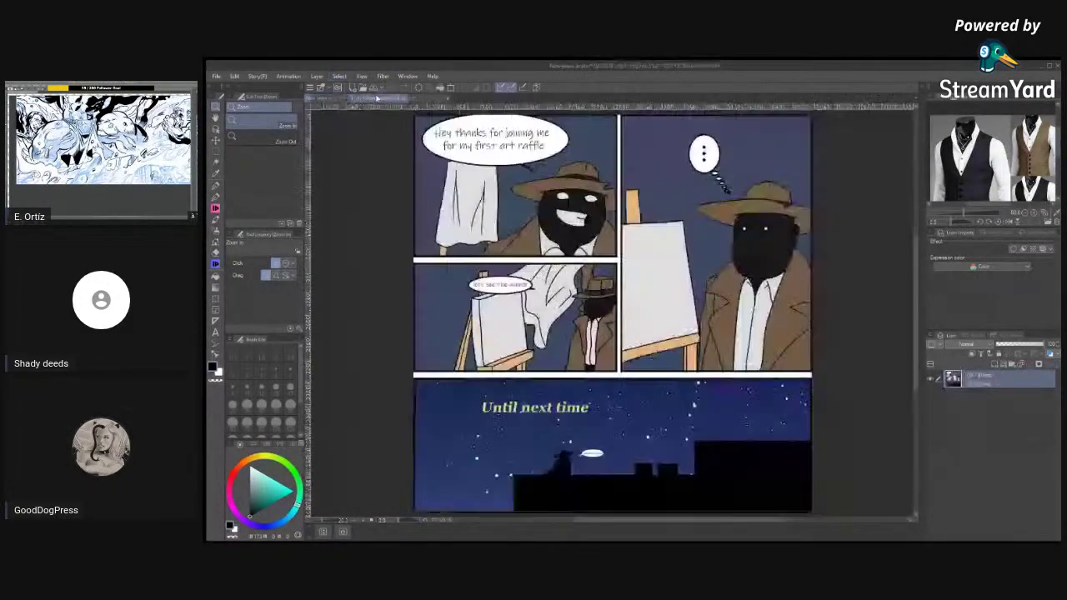
click(383, 98)
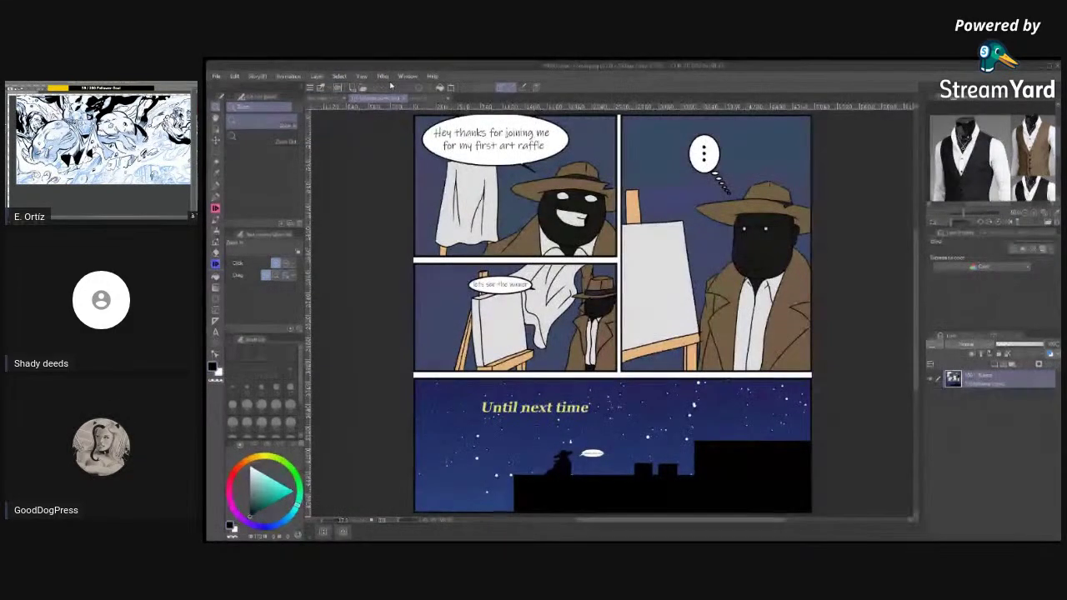
click(325, 98)
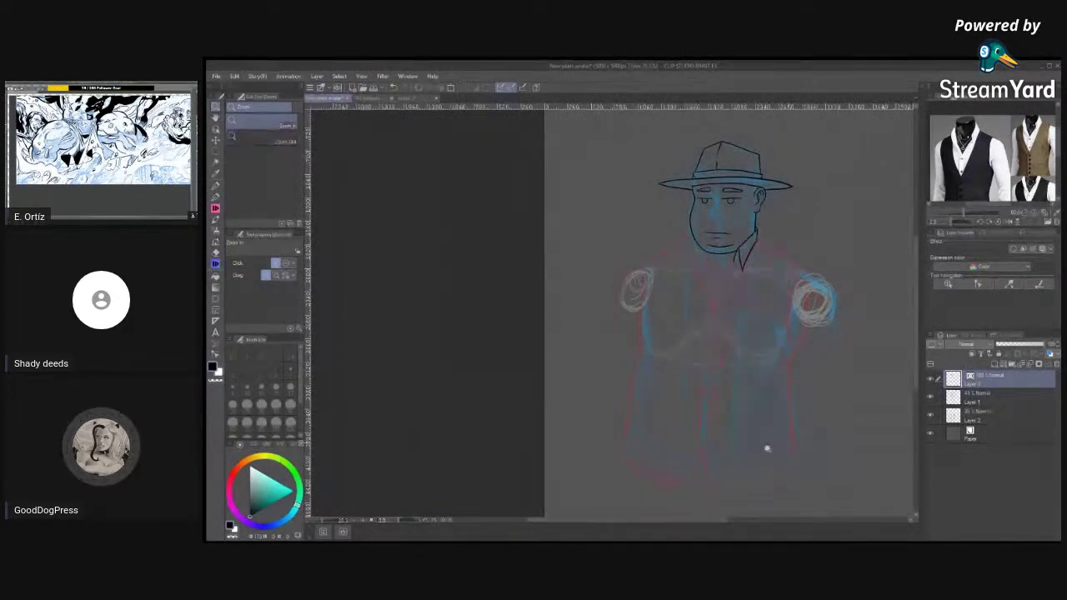
click(785, 281)
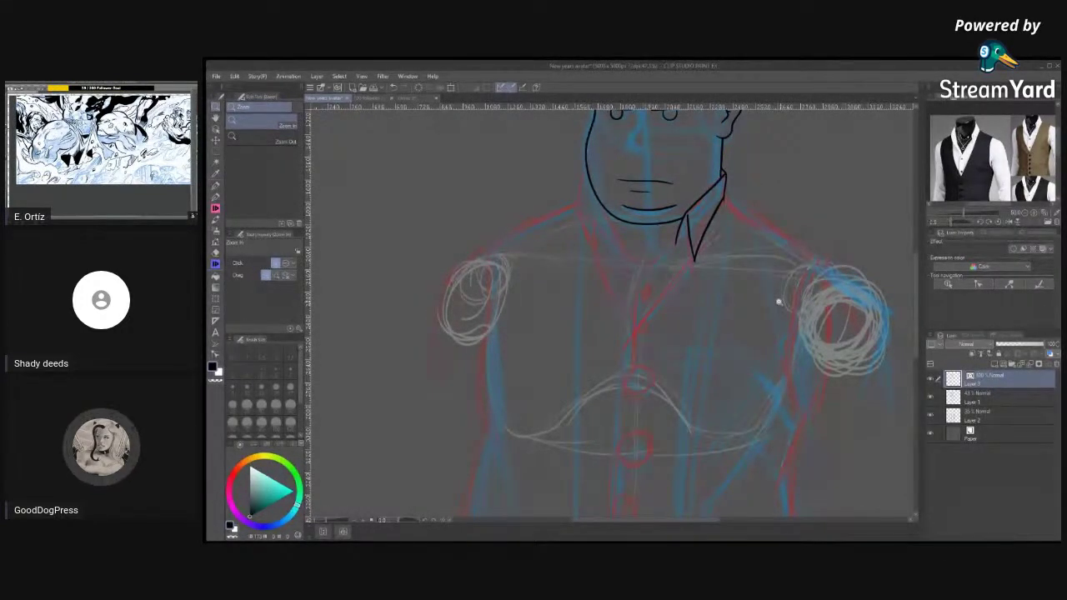
Ink the shirt's V-shaped neck opening and front edge, and the outer edge of the second collar flap.
key(p)
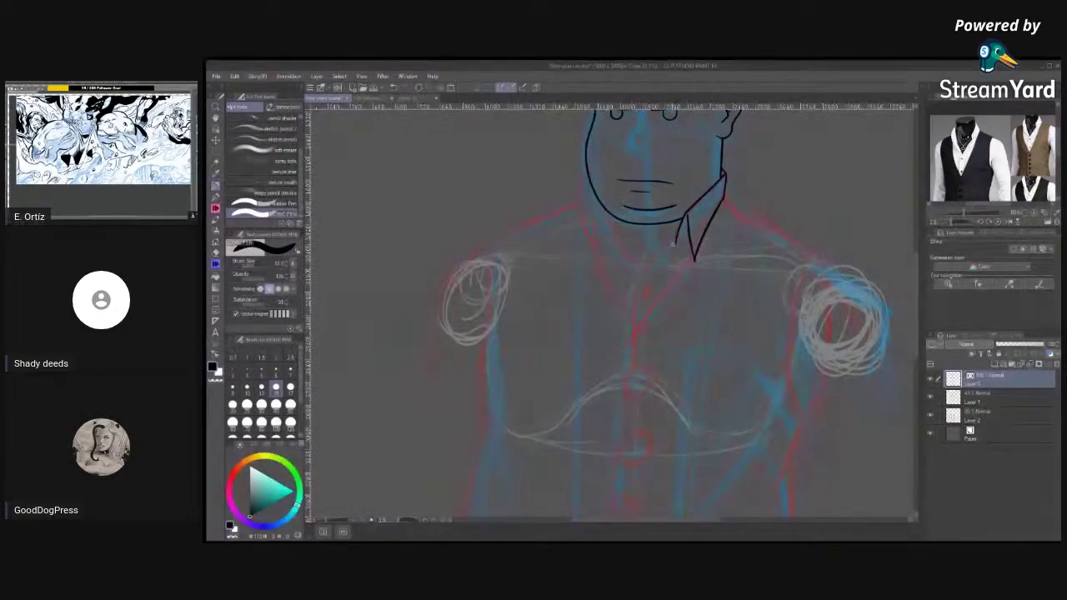
mouse_move(676, 240)
mouse_down()
mouse_move(637, 289)
mouse_move(634, 338)
mouse_up()
drag(601, 202, 641, 268)
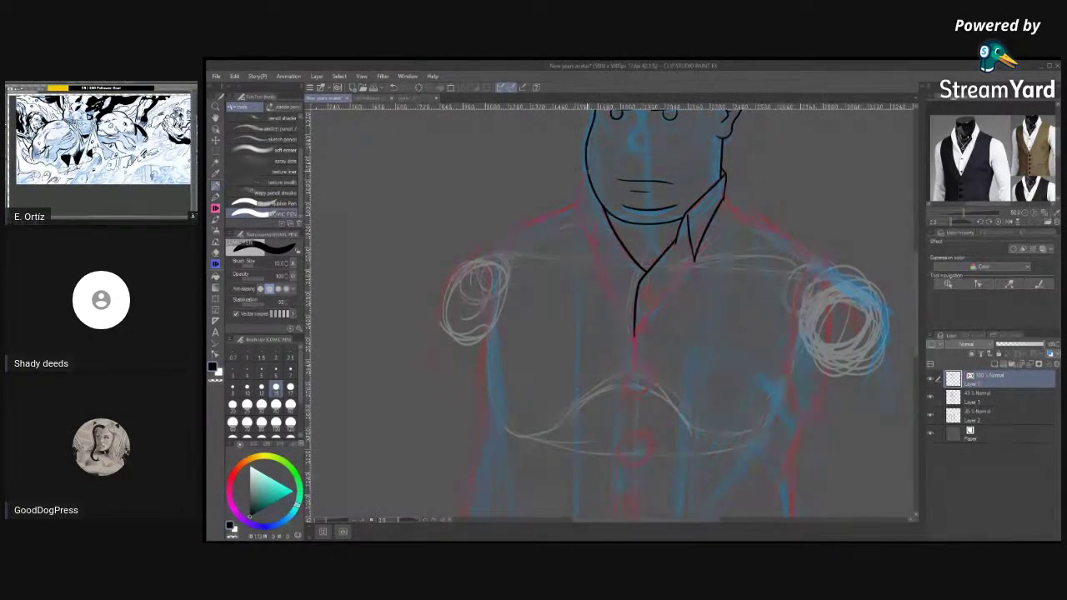
mouse_move(589, 167)
mouse_down()
mouse_move(577, 201)
mouse_move(594, 250)
mouse_move(621, 247)
mouse_move(632, 260)
mouse_move(591, 228)
mouse_up()
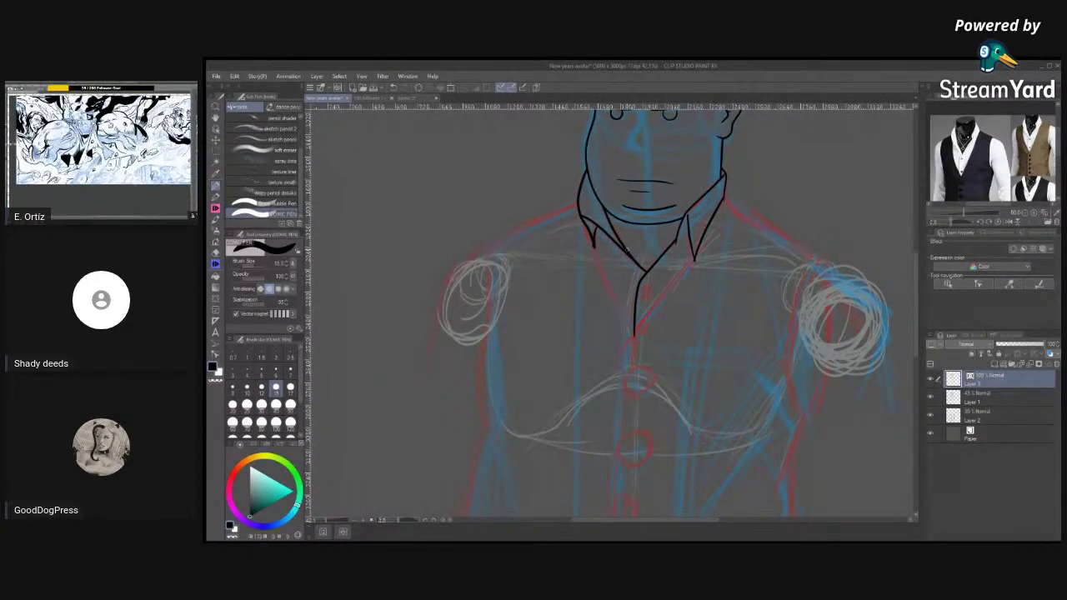
Ink the small round button on the shirt opening and the vest's V-neck edge from its point up to the collar flap.
drag(642, 288, 644, 293)
drag(634, 335, 625, 430)
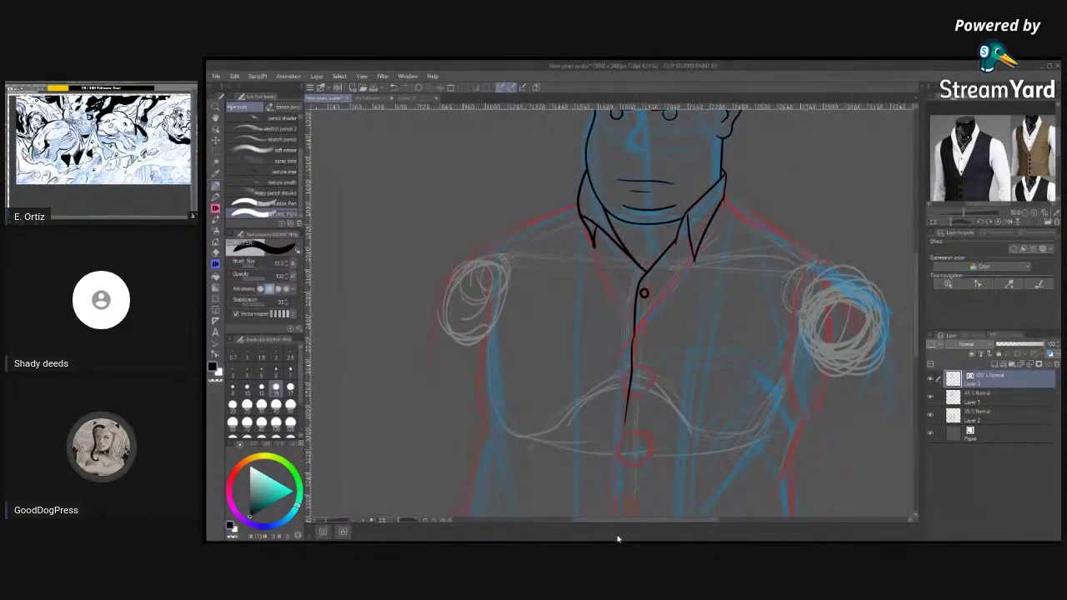
key(ctrl+z)
drag(634, 335, 693, 254)
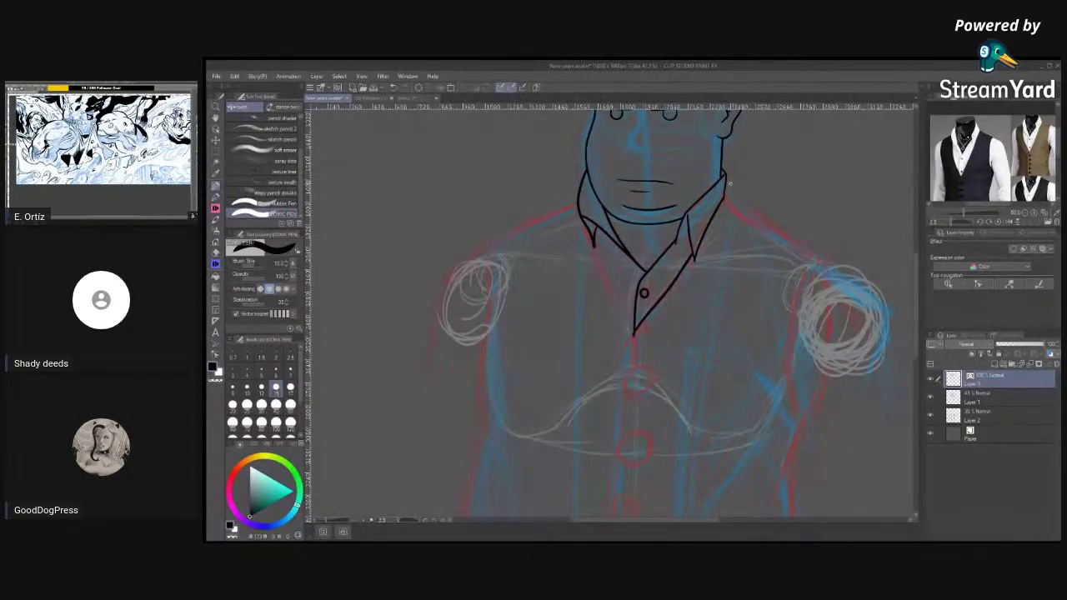
Ink the man's nose as a short bridge line curving into a rounded tip, redoing the stroke until it fits the sketch.
drag(731, 187, 742, 323)
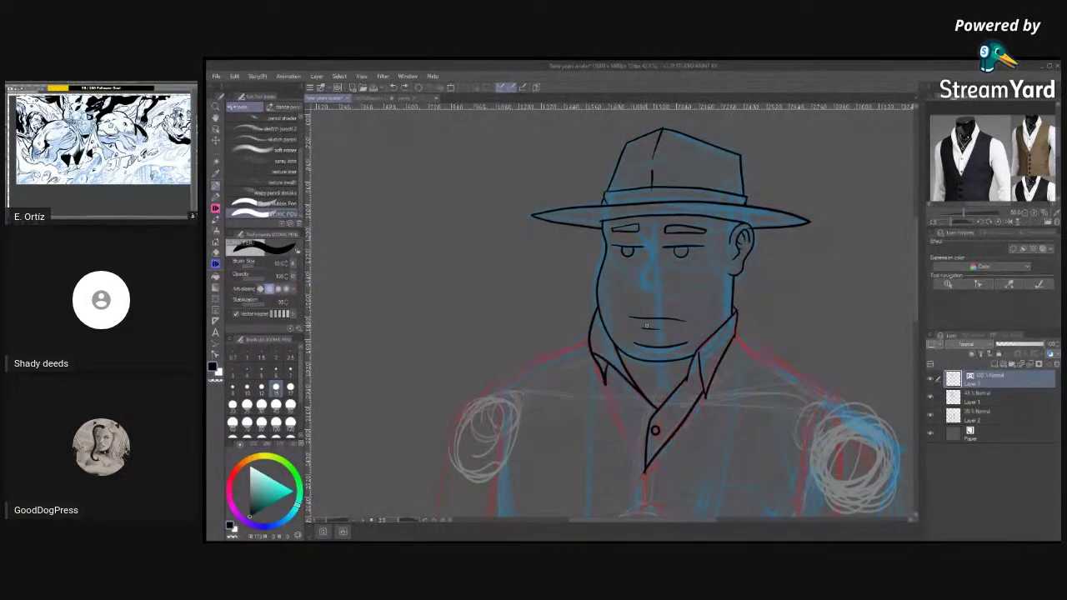
drag(641, 268, 645, 288)
key(ctrl+z)
mouse_move(642, 267)
mouse_down()
mouse_move(638, 292)
mouse_move(651, 294)
mouse_up()
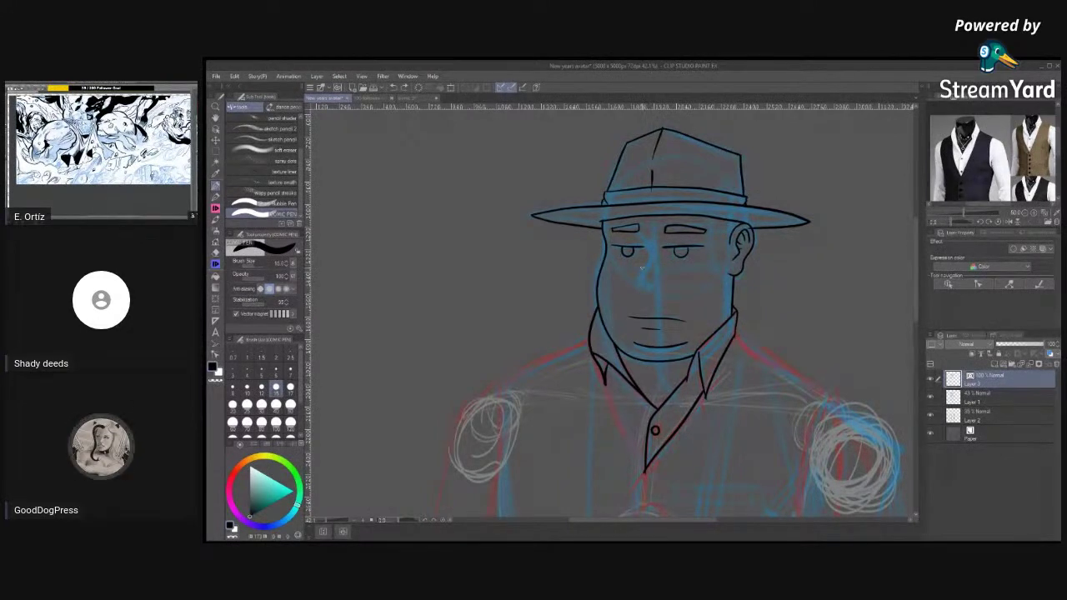
drag(638, 280, 654, 292)
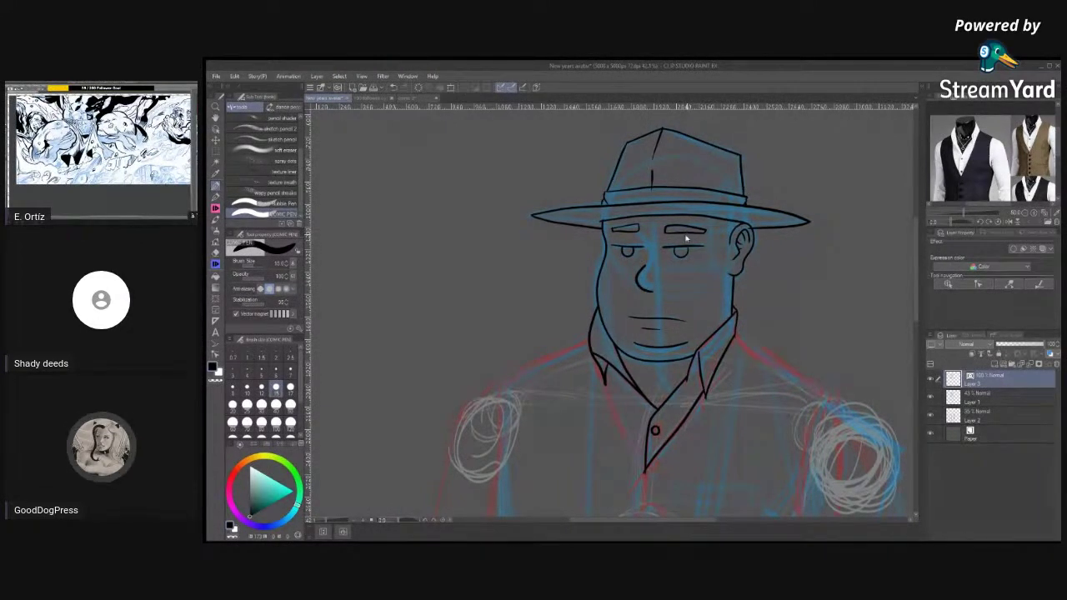
key(ctrl+z)
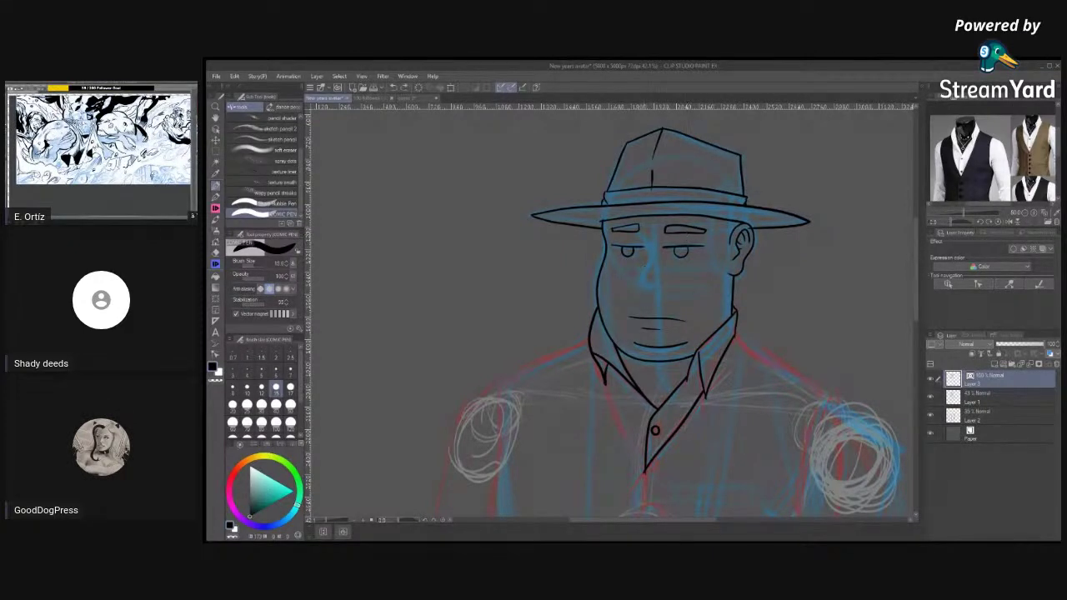
mouse_move(643, 269)
mouse_down()
mouse_move(684, 263)
mouse_move(649, 289)
mouse_up()
key(ctrl+z)
key(ctrl+z)
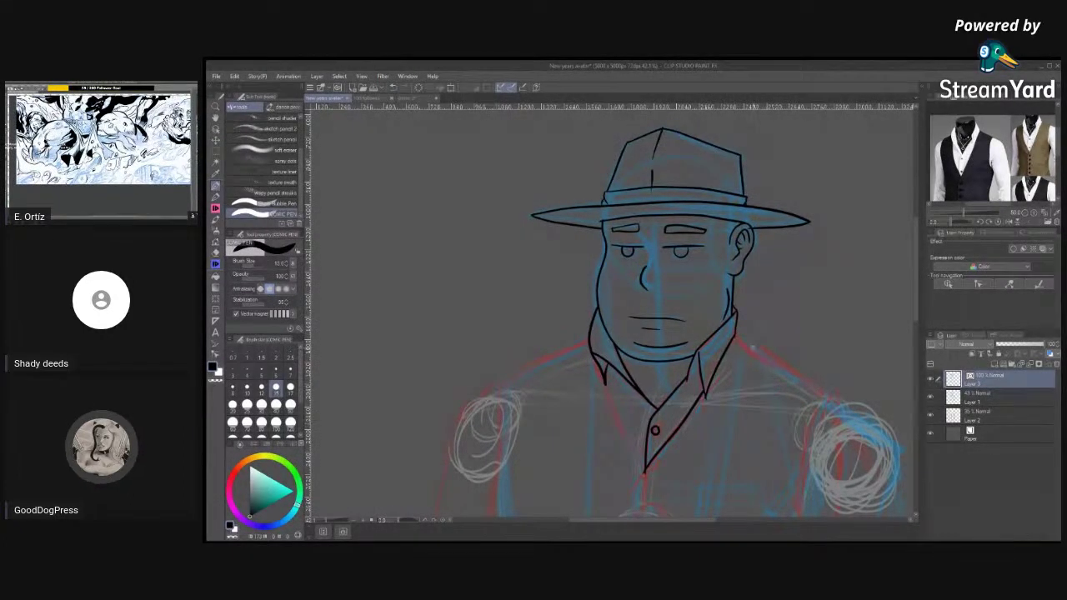
Ink the vest's centre front edge from the point of the V-neck down to where the hem splits.
drag(735, 331, 848, 414)
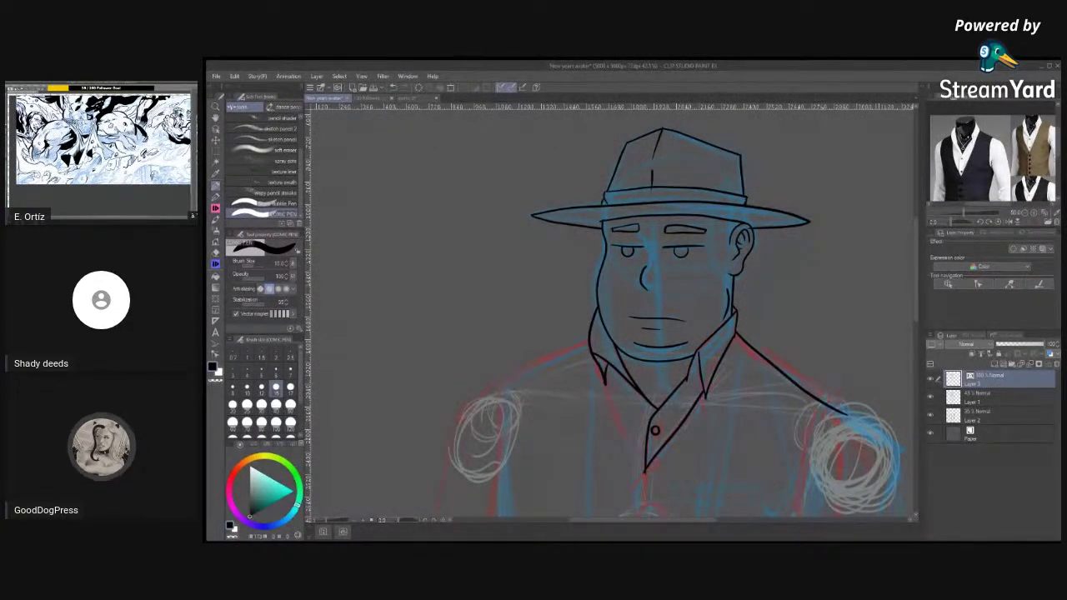
key(ctrl+z)
drag(850, 390, 775, 172)
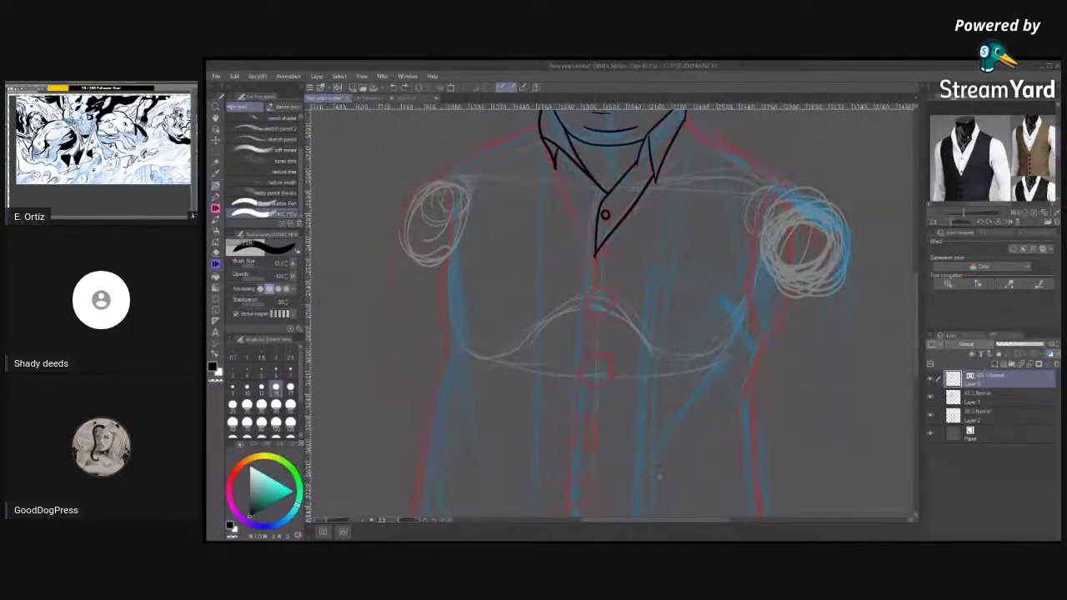
mouse_move(593, 254)
mouse_down()
mouse_move(580, 289)
mouse_move(572, 517)
mouse_up()
drag(707, 409, 696, 163)
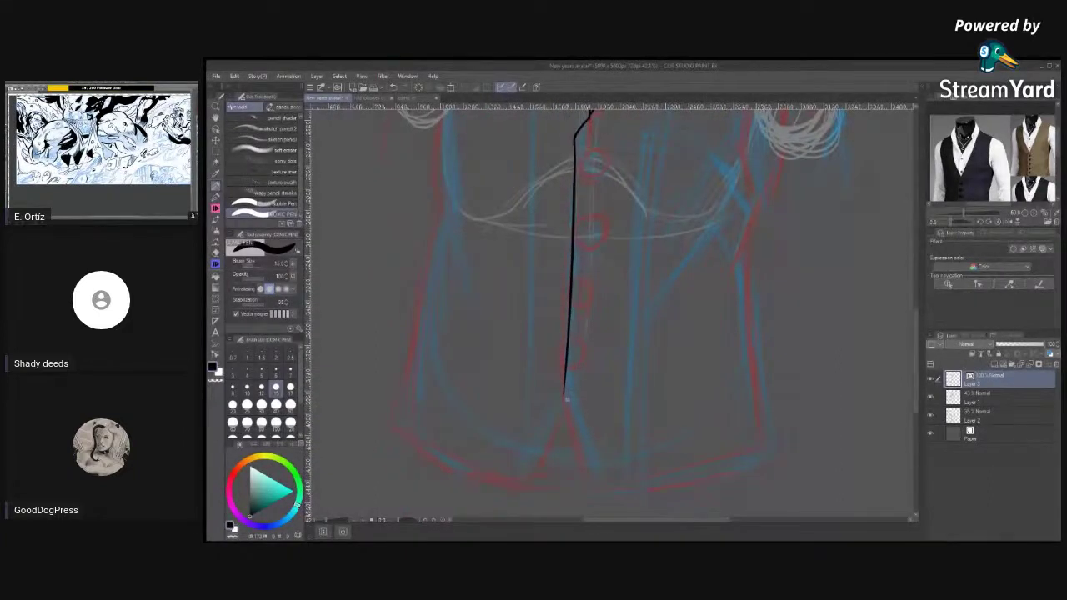
drag(600, 272, 607, 387)
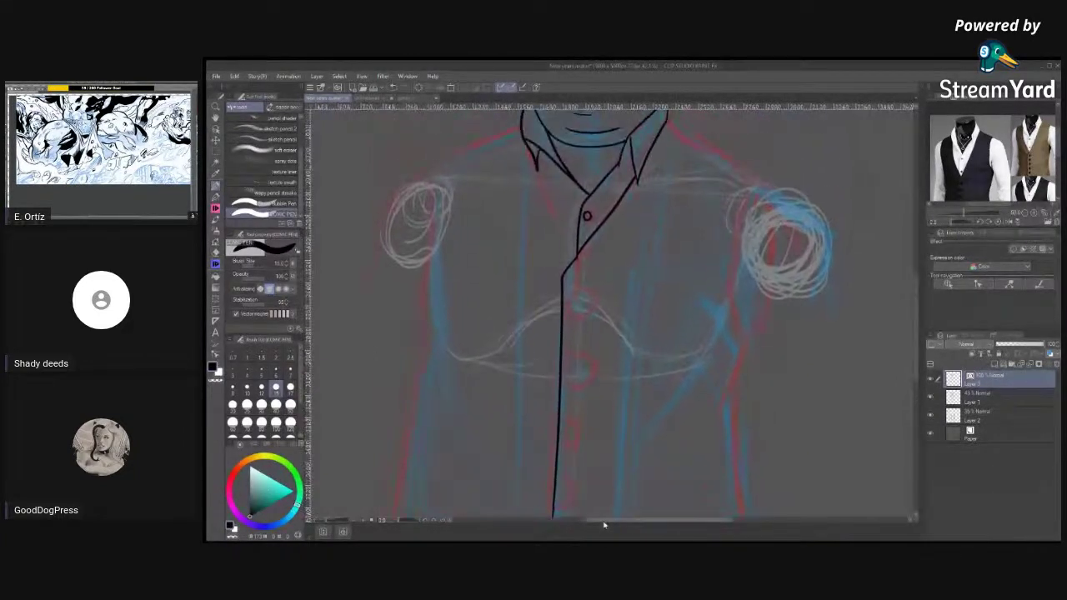
drag(683, 255, 670, 380)
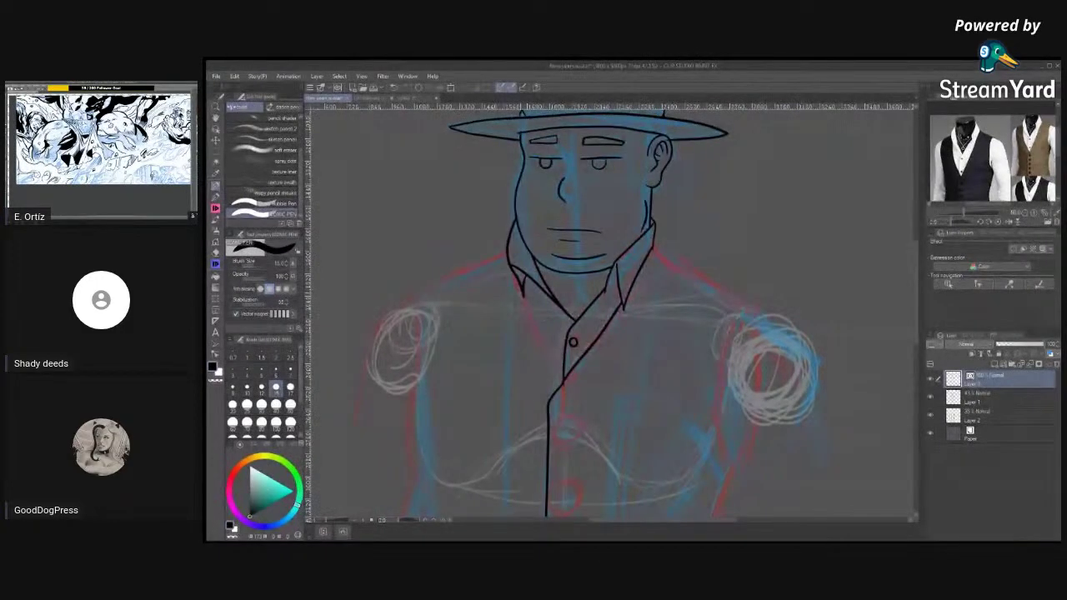
Ink the V-neck's other edge from the first collar flap to the front opening and trim its overlapping end with the vector eraser.
drag(521, 292, 562, 398)
key(e)
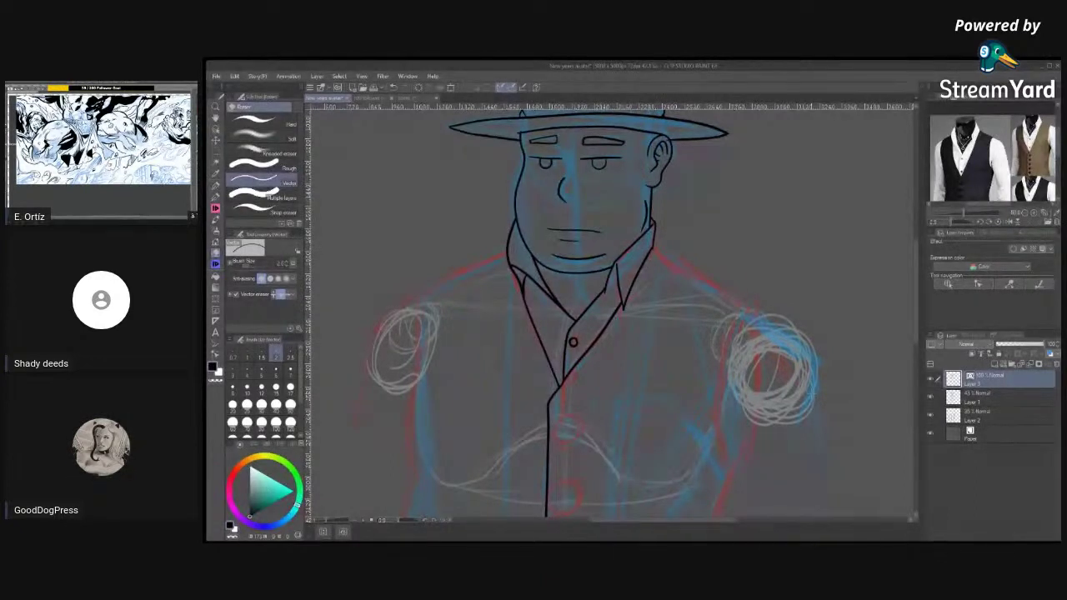
click(216, 197)
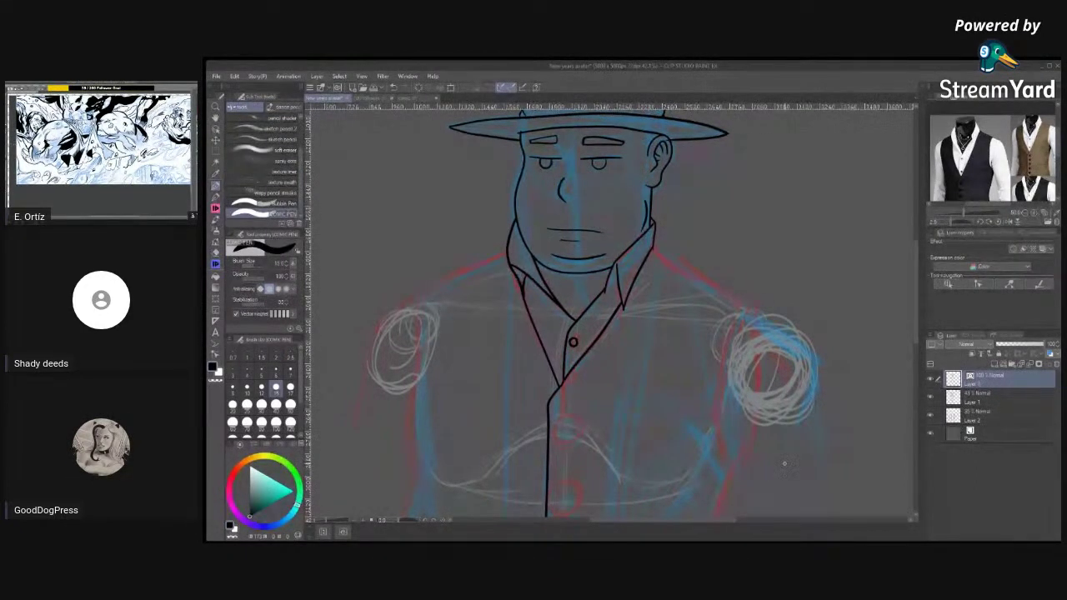
Ink the man's right shoulder line out from the collar and a short diagonal crease at the left side of his waist.
drag(654, 245, 772, 317)
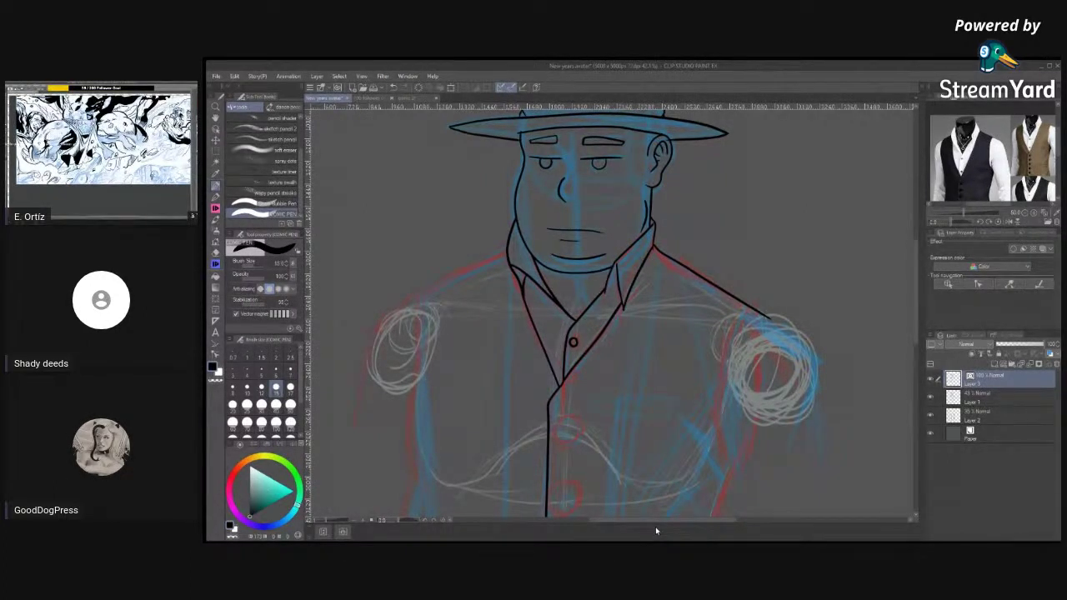
key(ctrl+z)
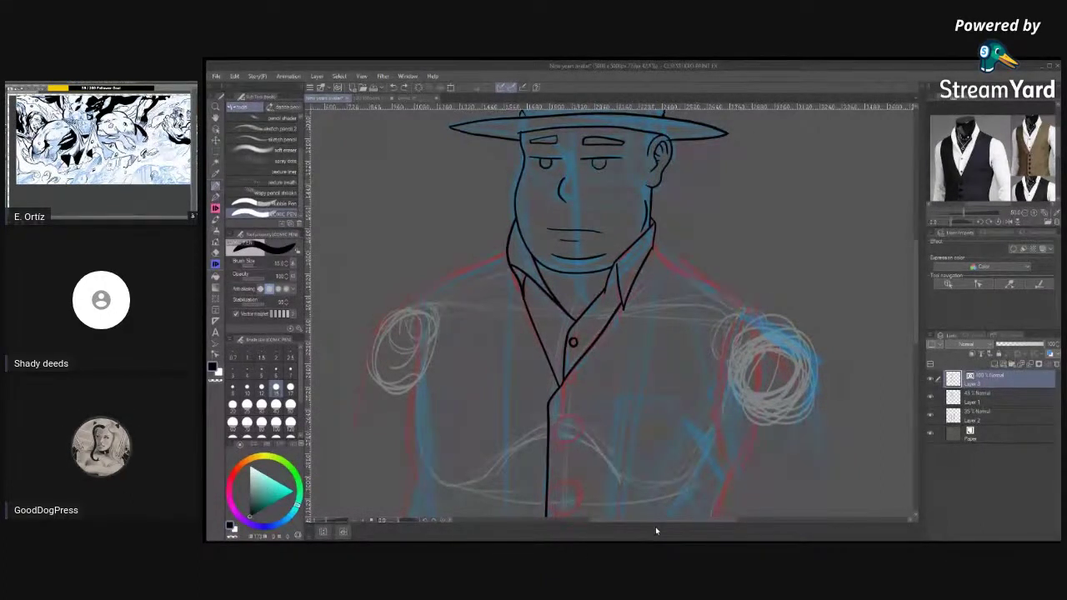
drag(416, 294, 504, 252)
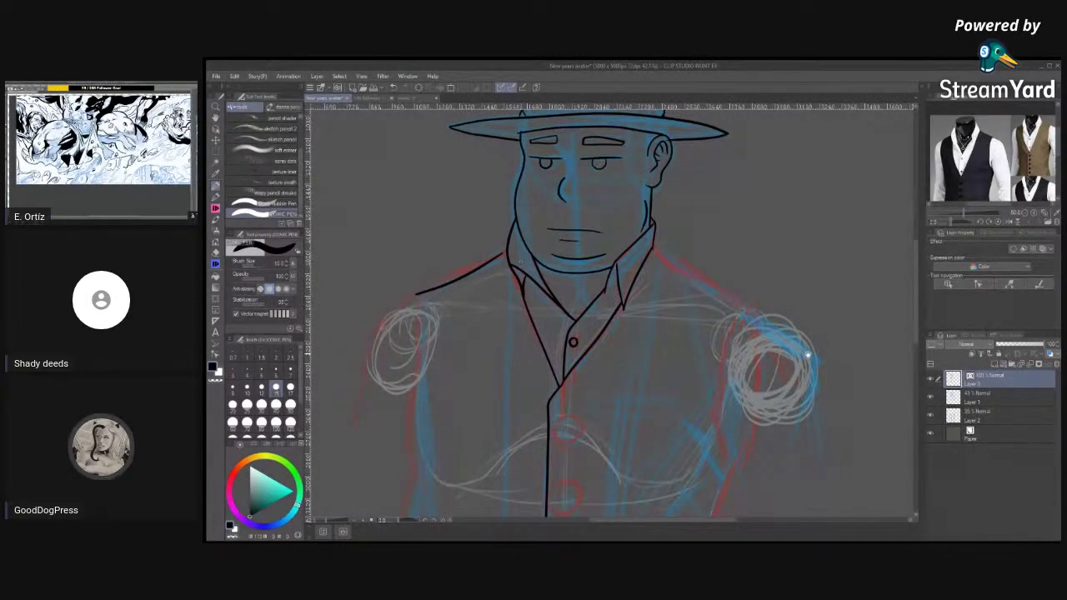
scroll(809, 357, down, 5)
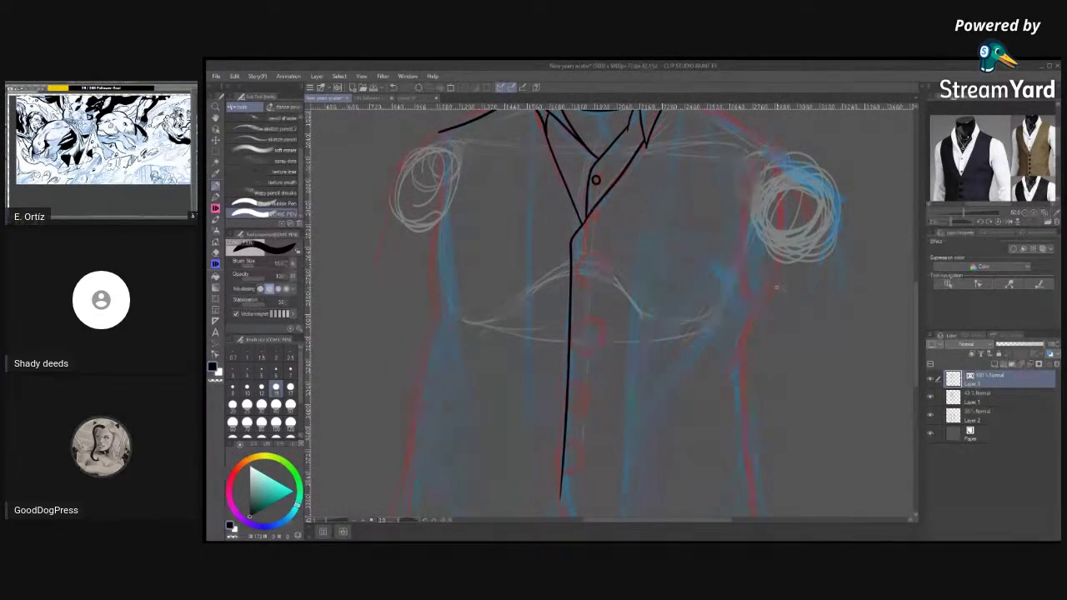
drag(734, 364, 717, 417)
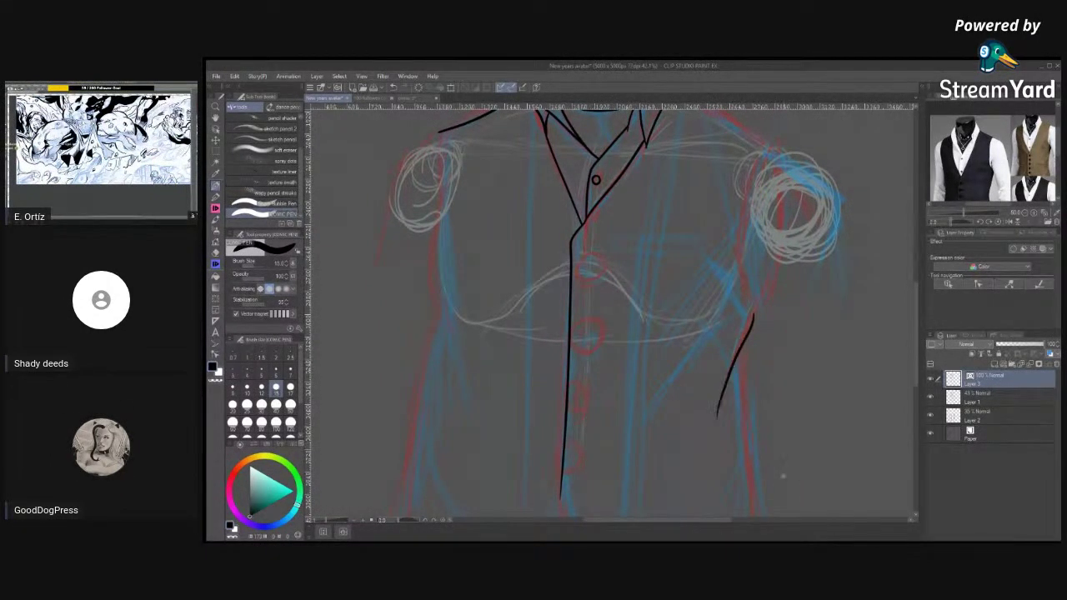
mouse_move(770, 353)
mouse_down()
mouse_move(771, 236)
mouse_move(746, 284)
mouse_move(745, 422)
mouse_up()
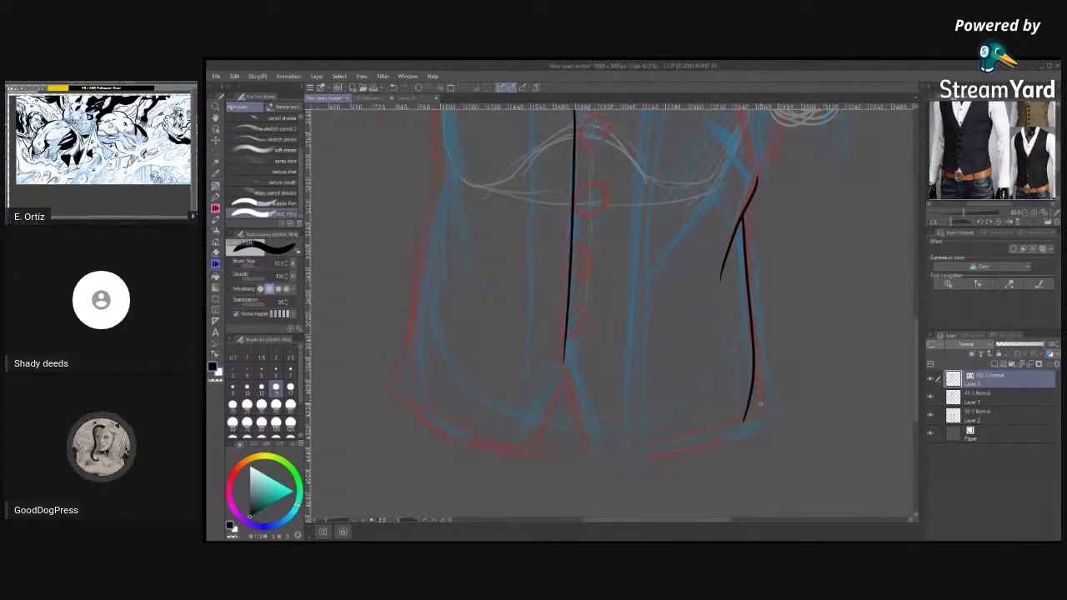
mouse_move(755, 371)
mouse_down()
mouse_move(762, 417)
mouse_move(745, 416)
mouse_up()
key(e)
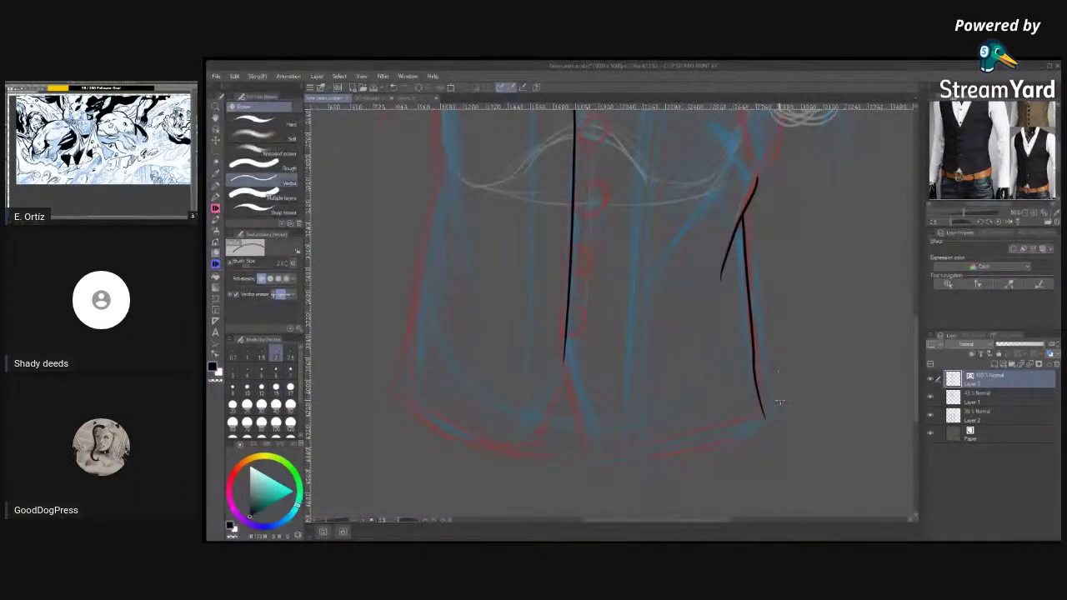
key(ctrl+z)
key(ctrl+z)
key(ctrl+z)
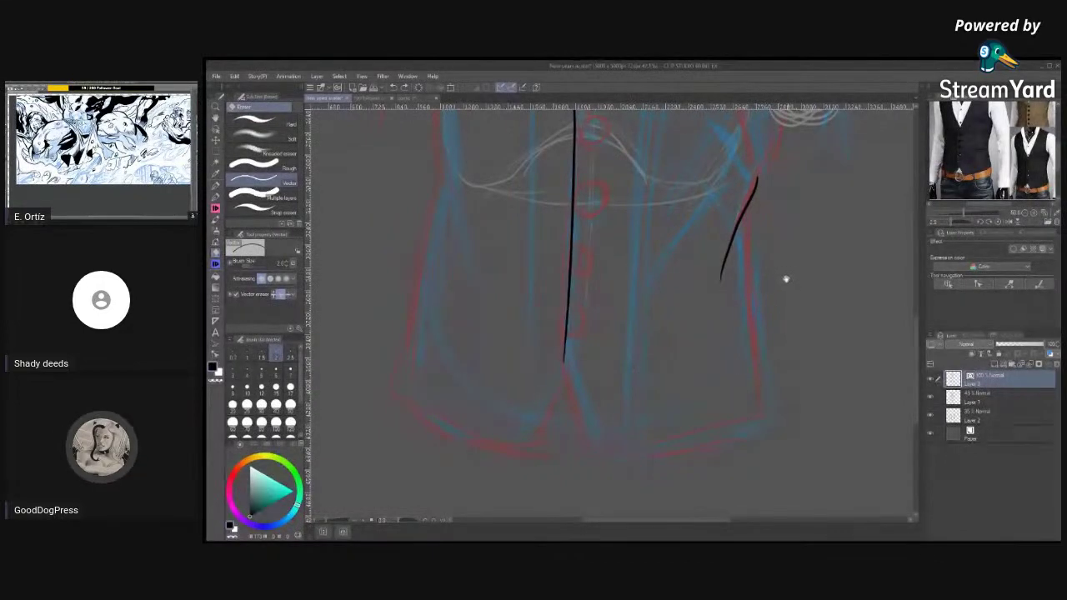
drag(786, 278, 767, 359)
key(p)
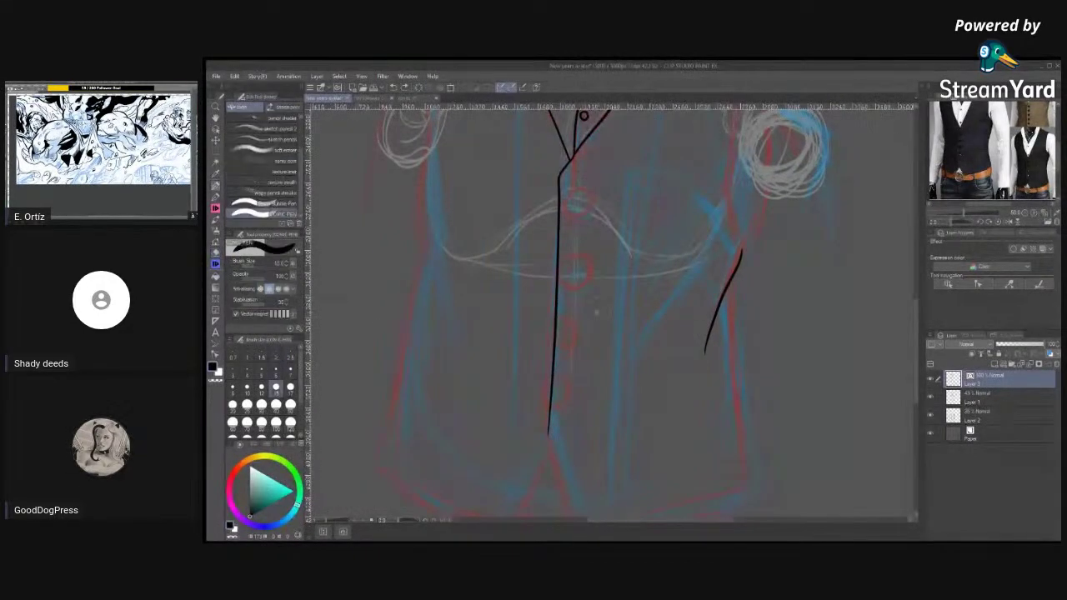
mouse_move(798, 303)
mouse_down()
mouse_move(739, 326)
mouse_move(680, 385)
mouse_up()
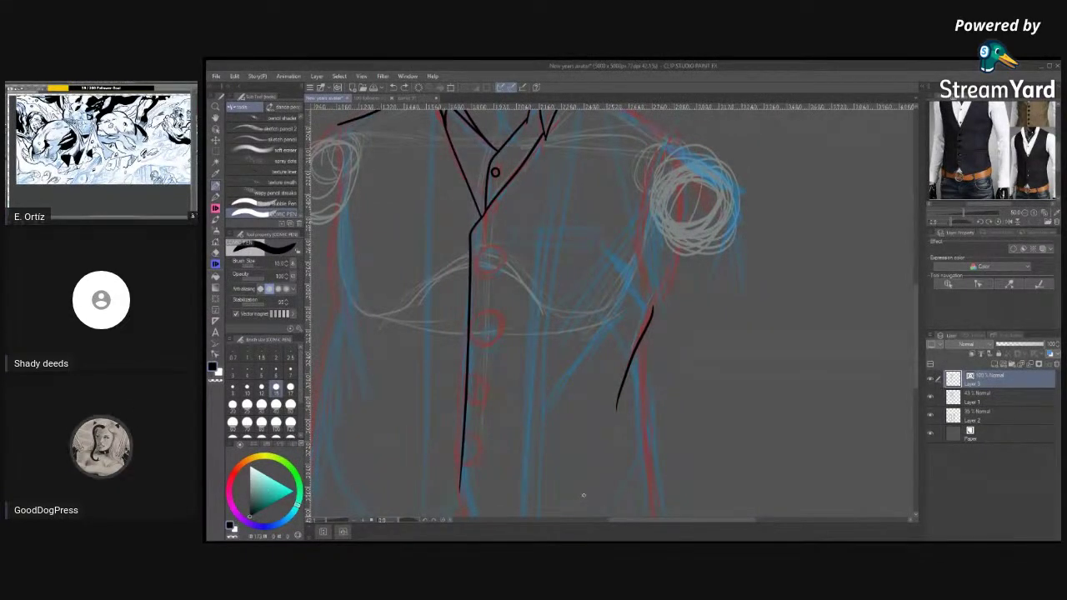
drag(645, 330, 647, 488)
drag(693, 368, 718, 430)
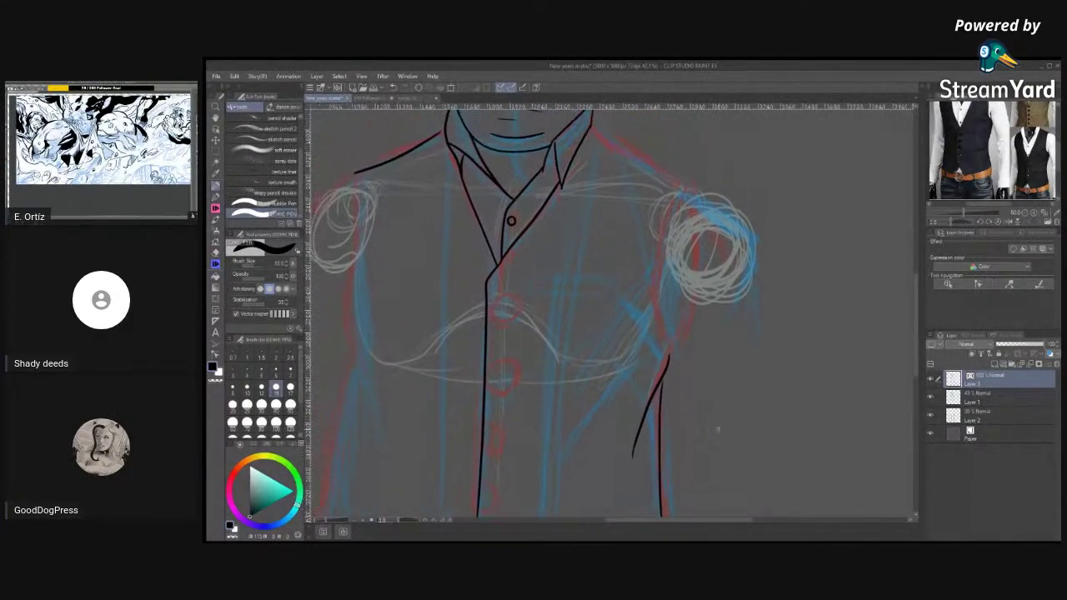
key(ctrl+z)
Ink the vest's left armhole edge from the shoulder to the waist crease, and the left shoulder line from the collar to the armhole.
mouse_move(682, 194)
mouse_down()
mouse_move(657, 292)
mouse_move(667, 361)
mouse_up()
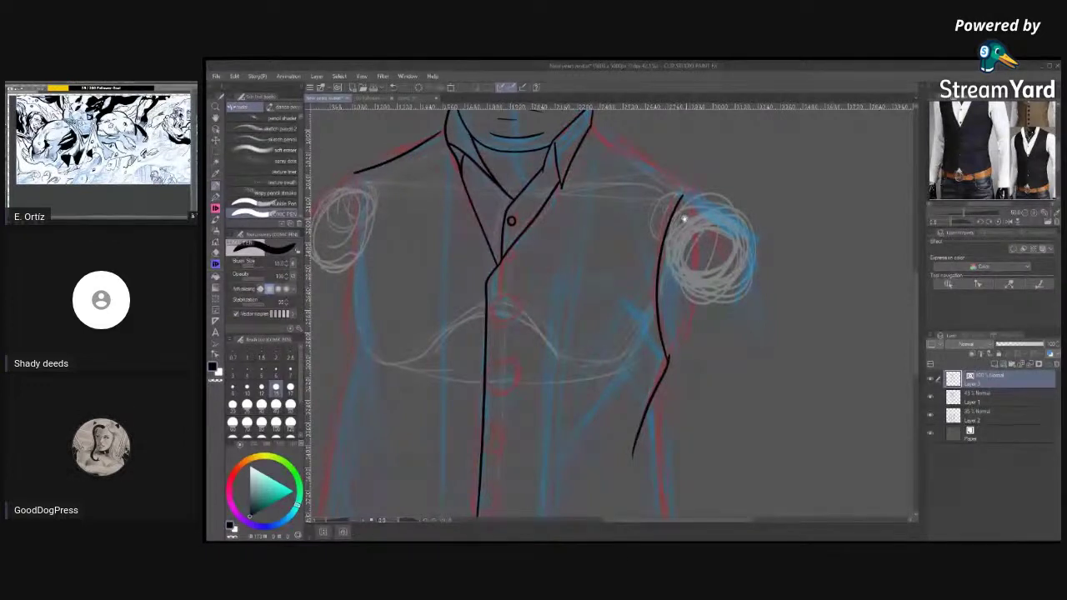
drag(686, 221, 705, 309)
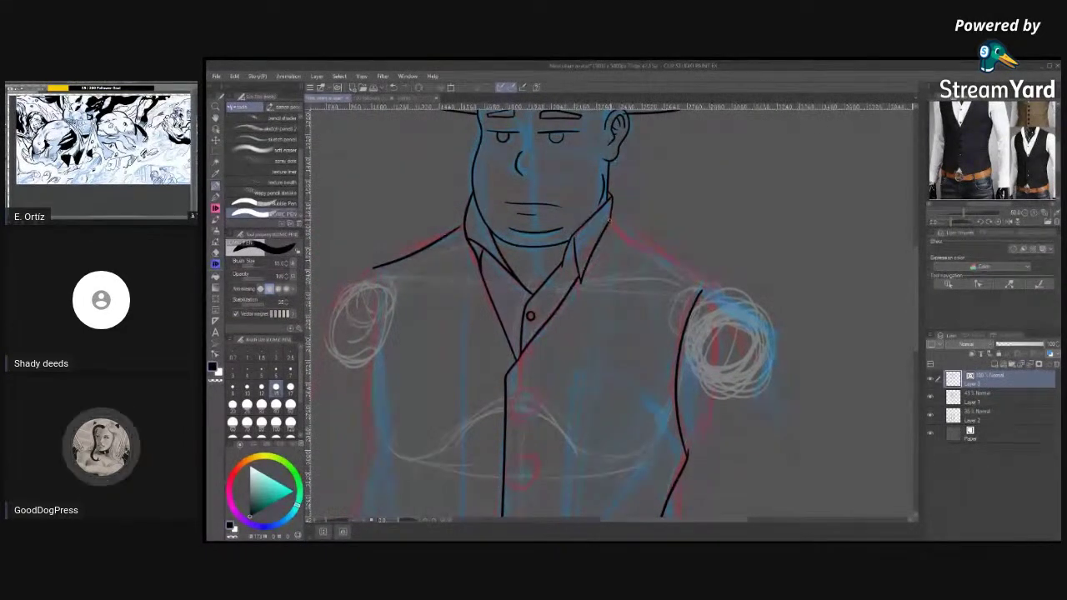
drag(609, 216, 719, 291)
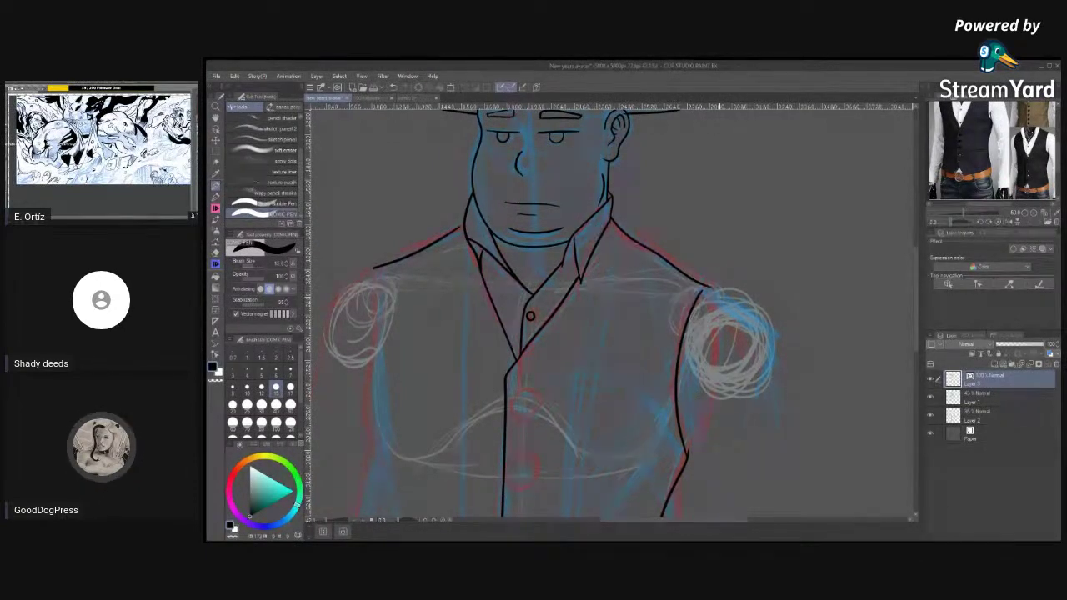
drag(710, 289, 687, 307)
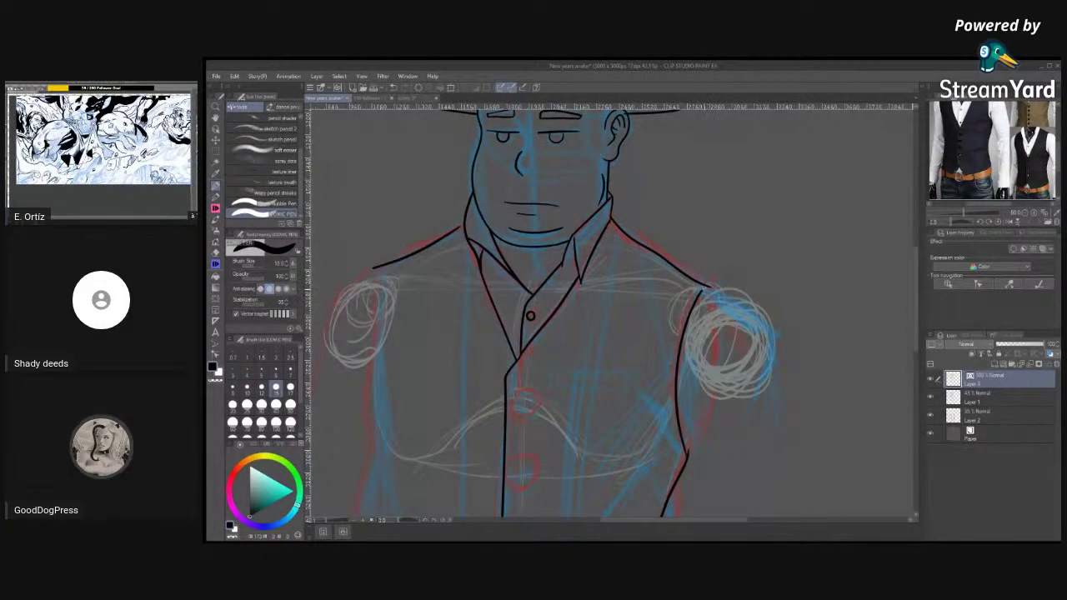
Ink the vest's right armhole edge from the shoulder tip down under the arm, ending in a short inward fold.
mouse_move(655, 331)
mouse_down()
mouse_move(801, 351)
mouse_move(806, 243)
mouse_up()
drag(574, 182, 567, 337)
key(ctrl+z)
mouse_move(573, 185)
mouse_down()
mouse_move(560, 260)
mouse_move(573, 355)
mouse_up()
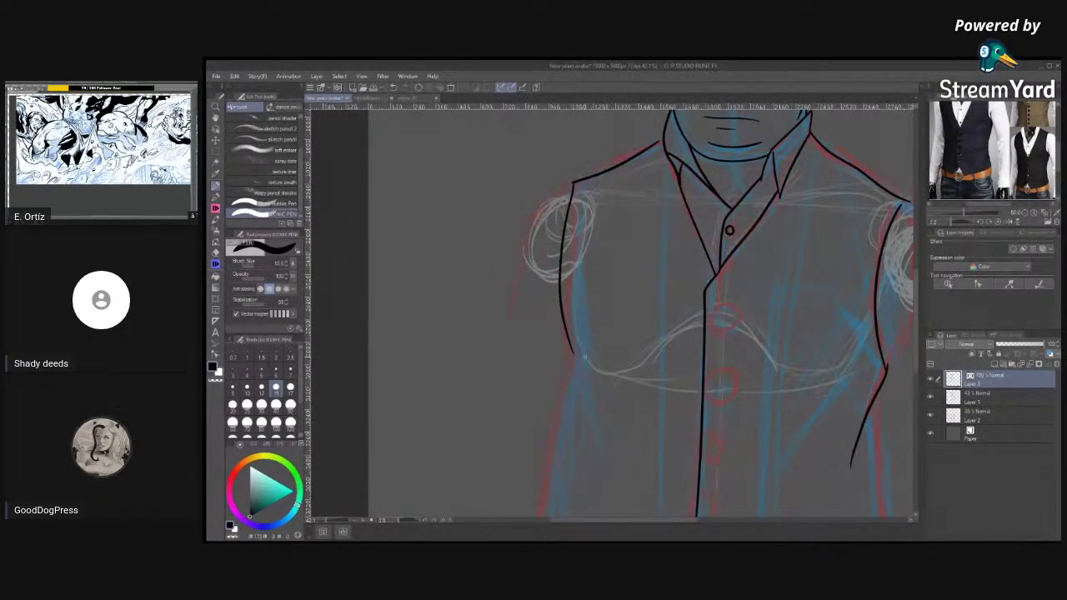
drag(570, 352, 582, 379)
Ink the vest's right side edge from under the arm to a flared hem corner, and erase the leftover straight end.
scroll(648, 278, down, 5)
drag(581, 202, 554, 469)
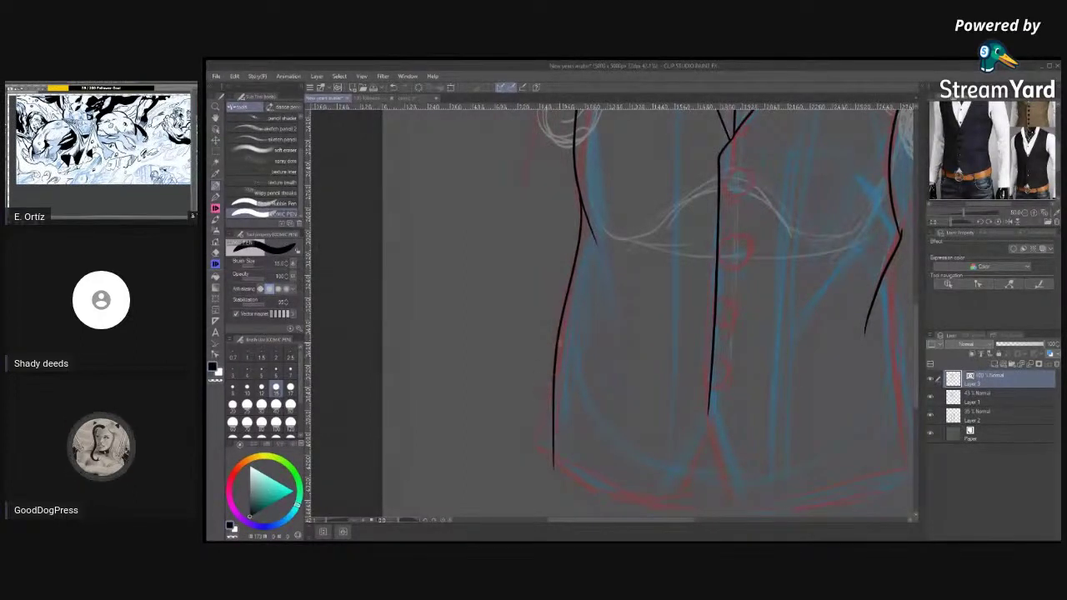
drag(552, 364, 522, 468)
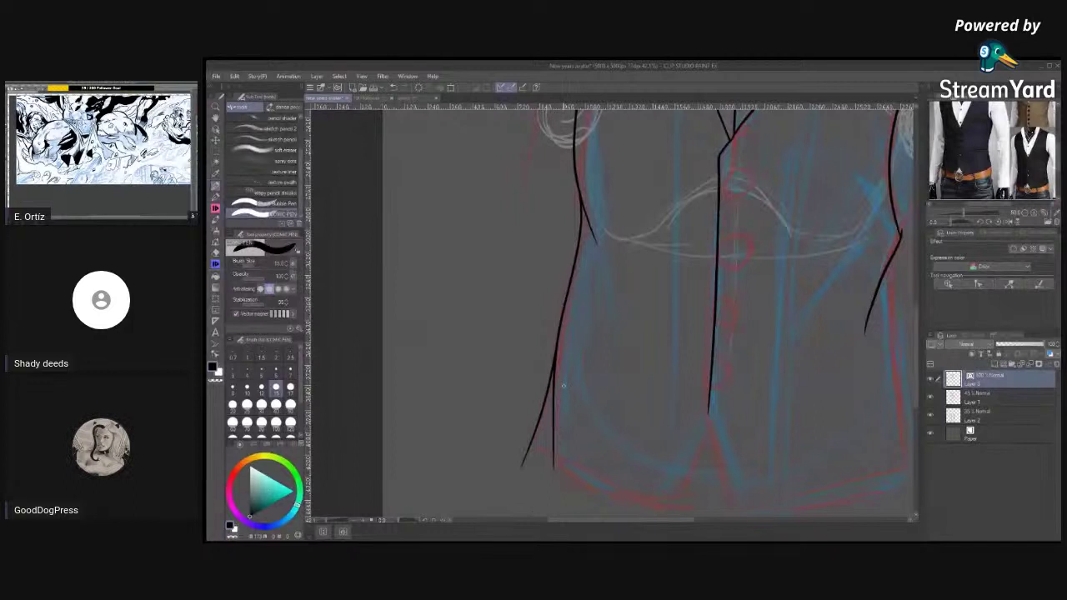
key(e)
click(553, 417)
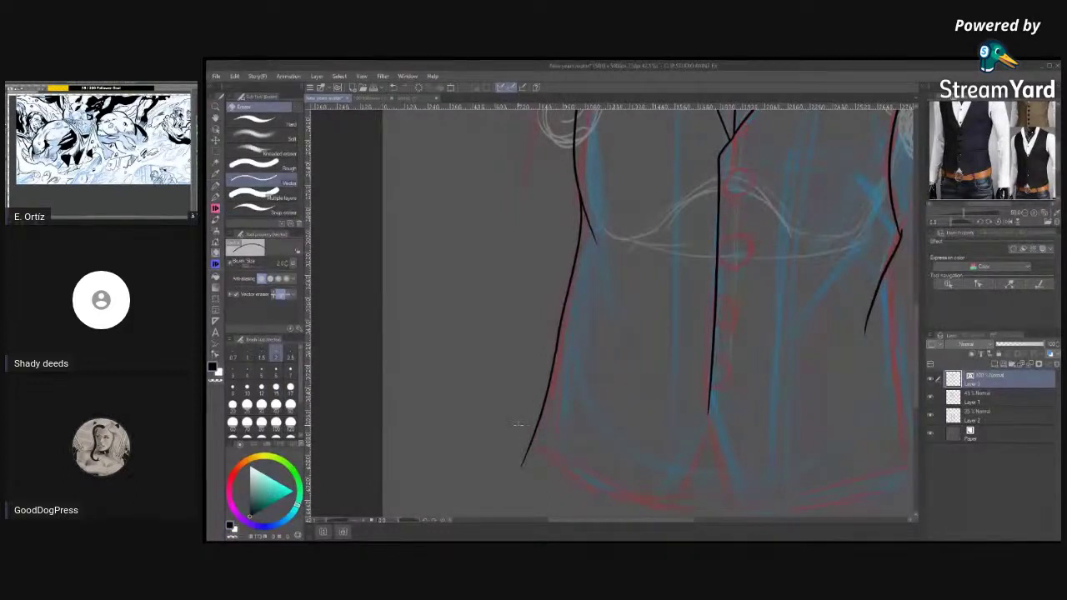
key(p)
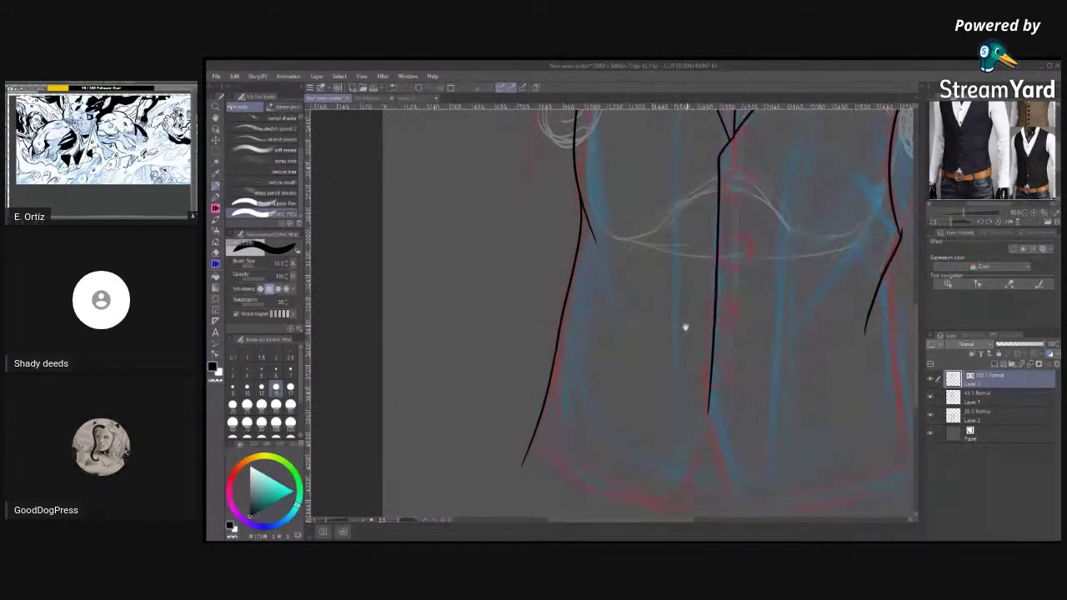
drag(707, 433, 688, 331)
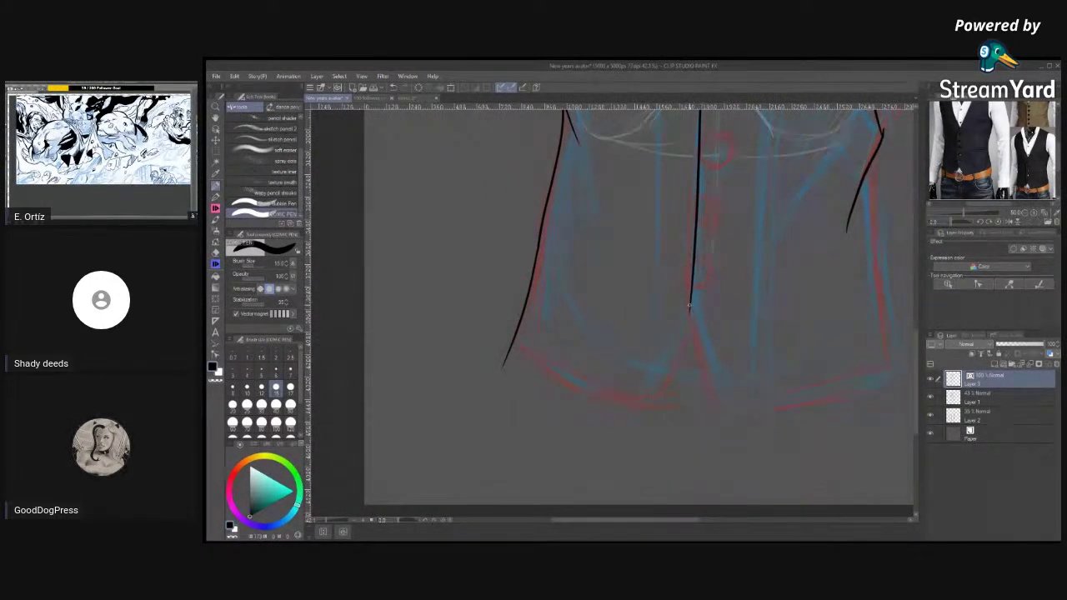
drag(689, 305, 718, 404)
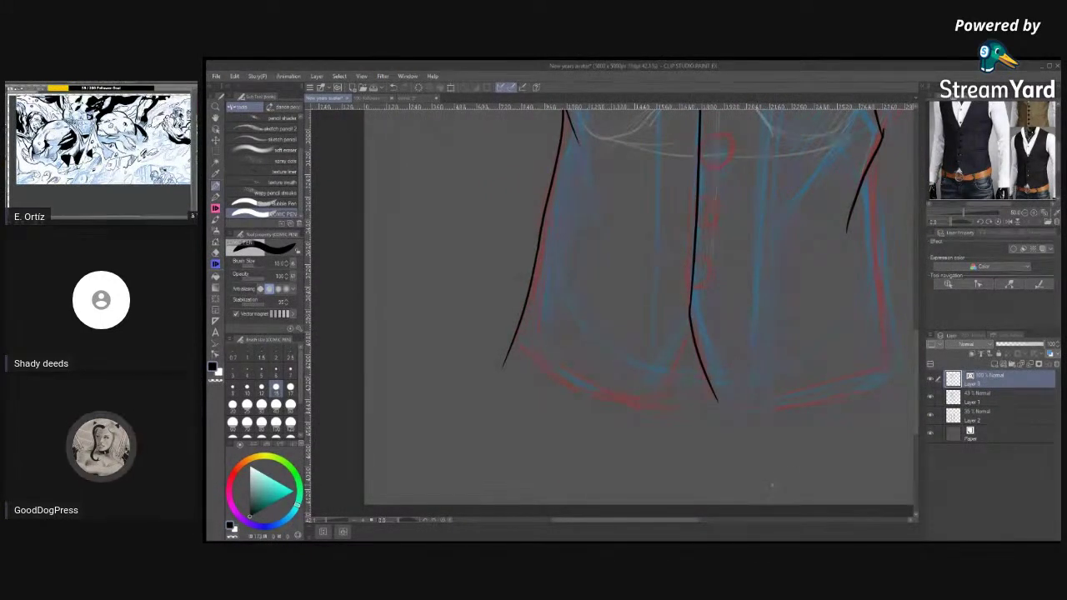
key(ctrl+z)
mouse_move(689, 307)
mouse_down()
mouse_move(701, 372)
mouse_move(738, 404)
mouse_up()
key(ctrl+z)
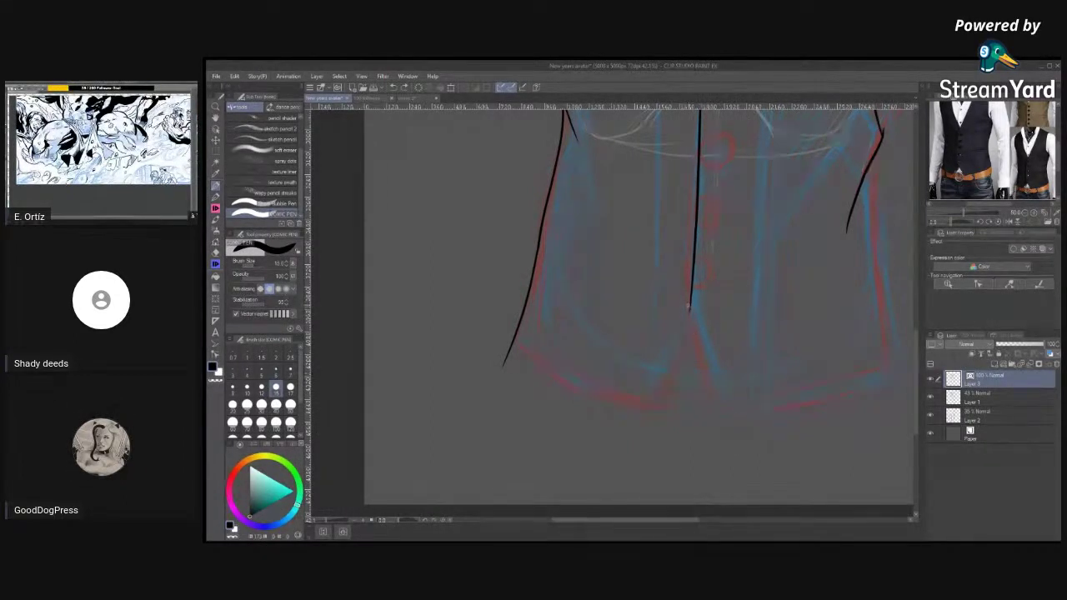
Ink the vest's lower right outline: the inverted-V split below the front opening, the hem, and the side edge beneath the fold.
drag(688, 307, 713, 405)
drag(689, 333, 661, 405)
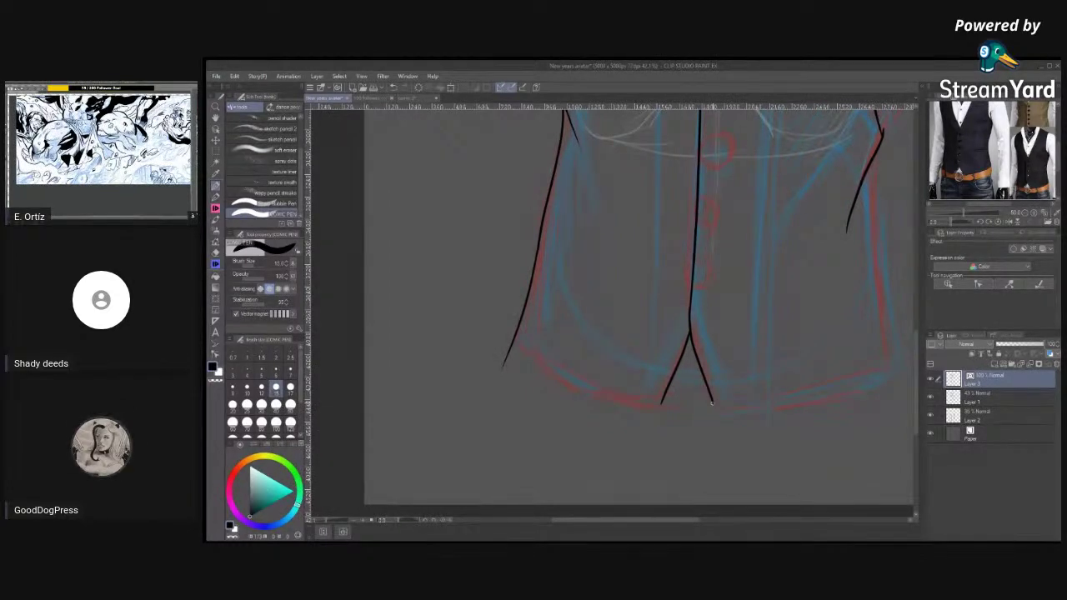
drag(711, 404, 863, 374)
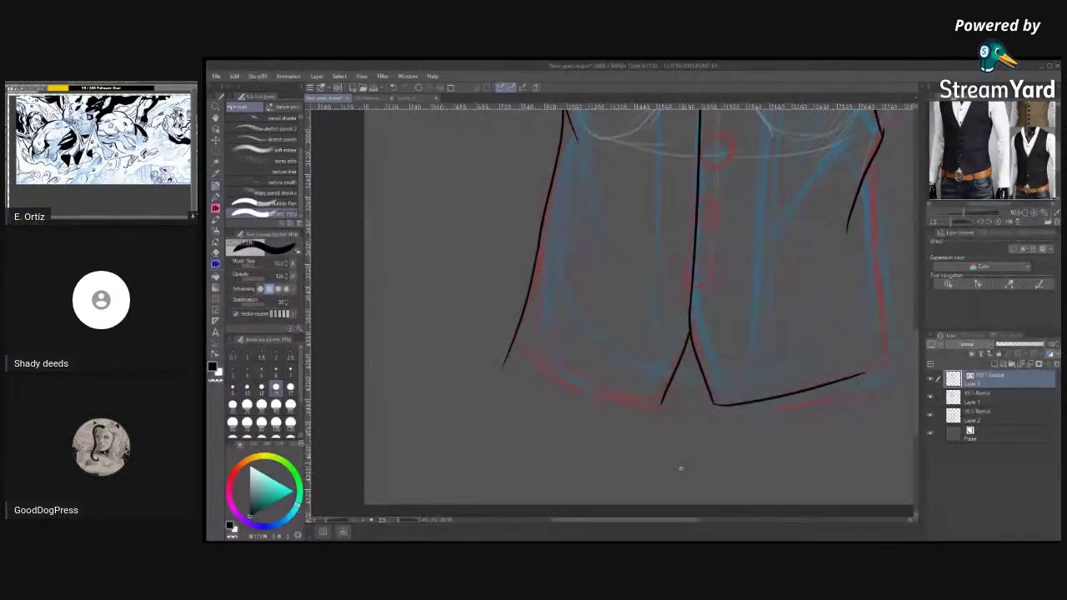
drag(868, 157, 872, 222)
scroll(829, 339, up, 5)
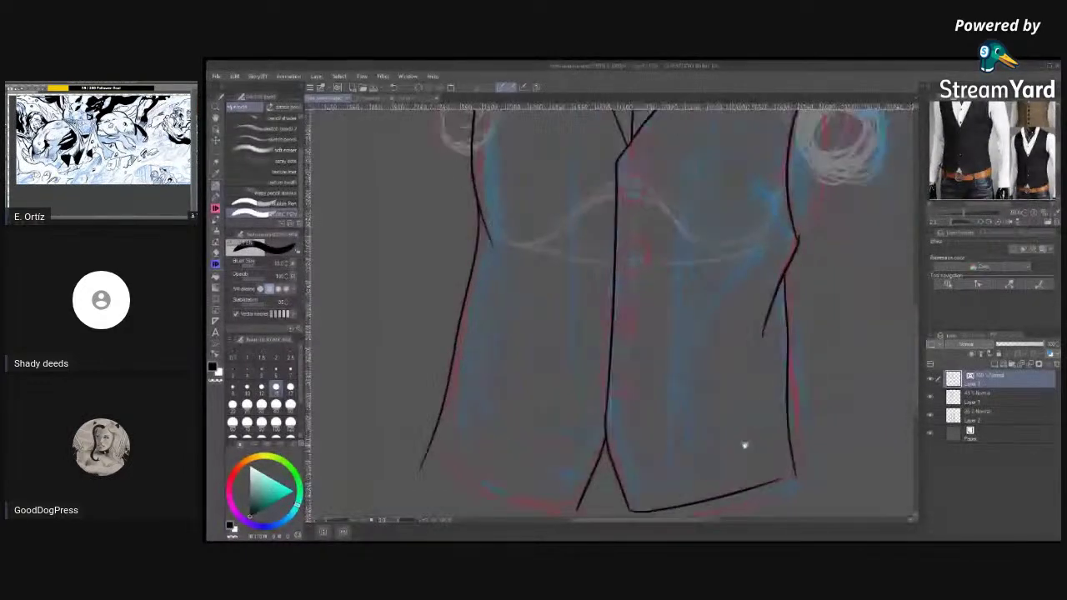
Select the ink layer and both sketch layers, then scale the whole figure down in several passes and place it near the canvas center.
click(219, 119)
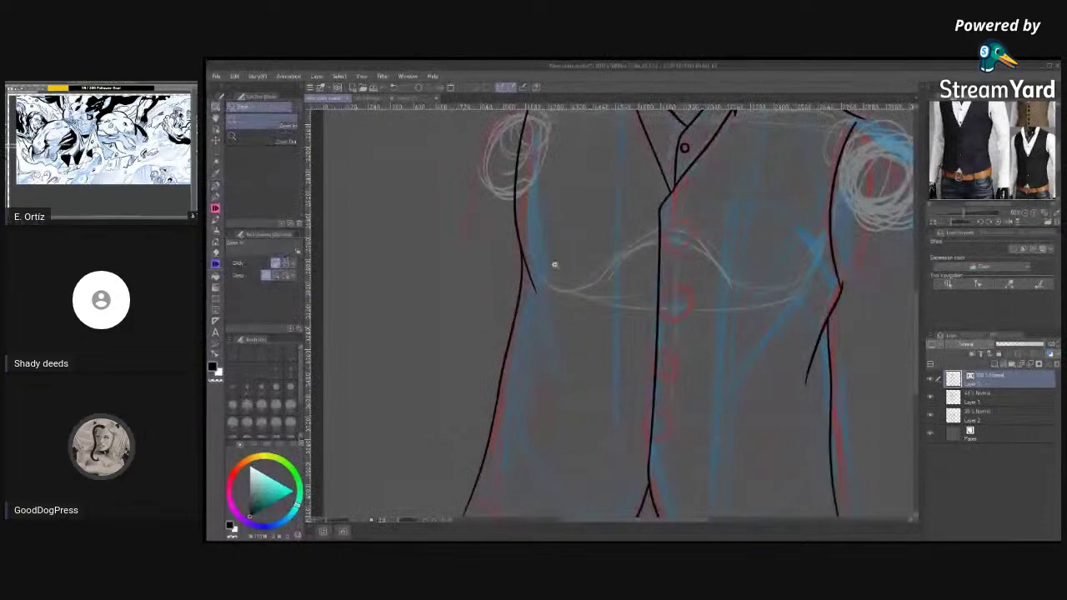
alt+click(732, 272)
scroll(799, 300, up, 2)
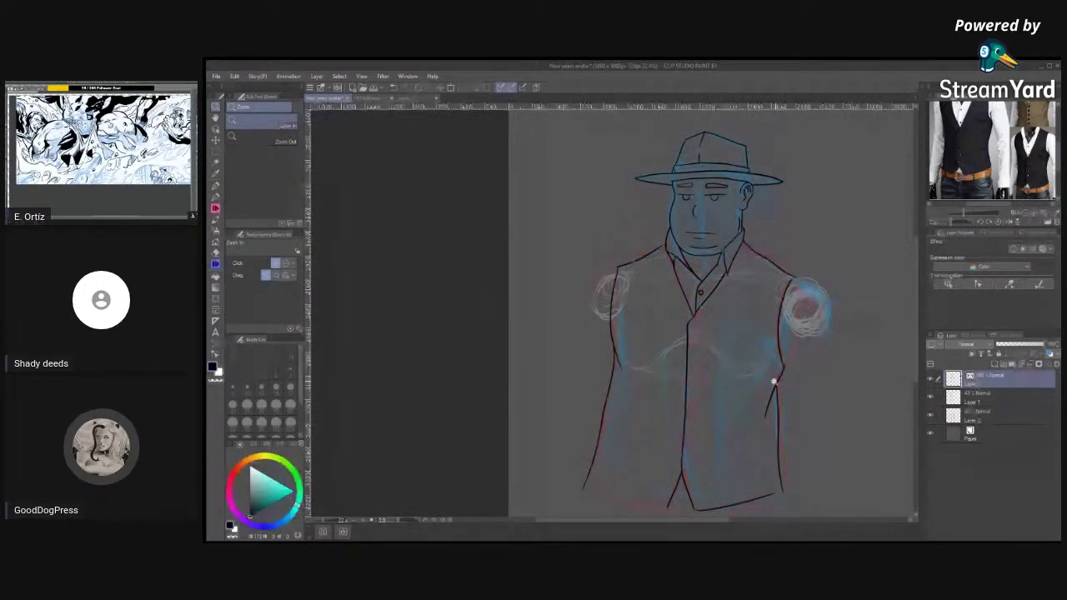
shift+click(951, 415)
key(ctrl+t)
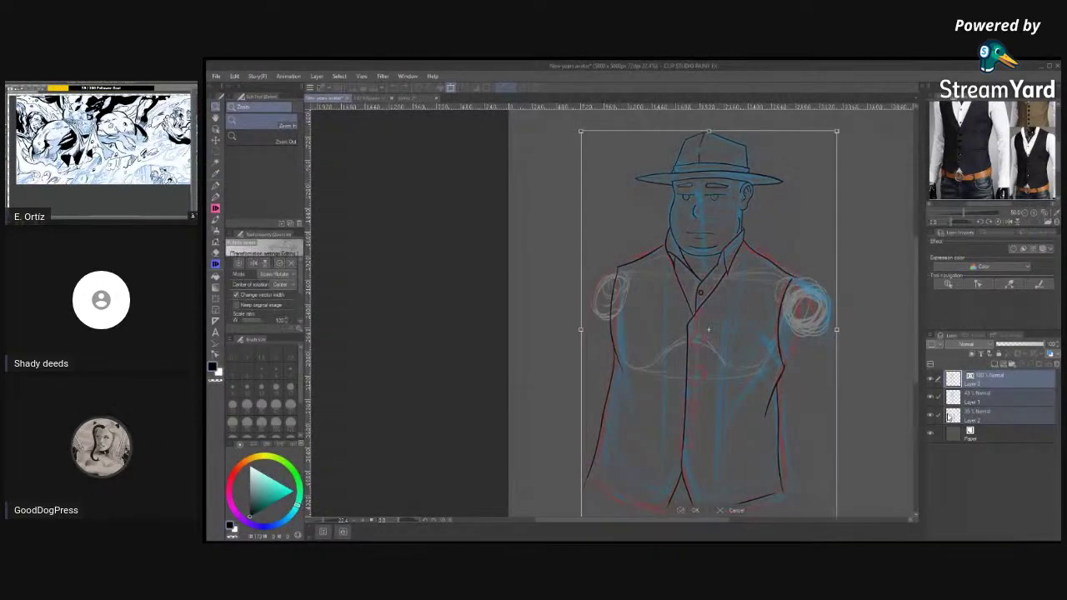
scroll(756, 332, down, 3)
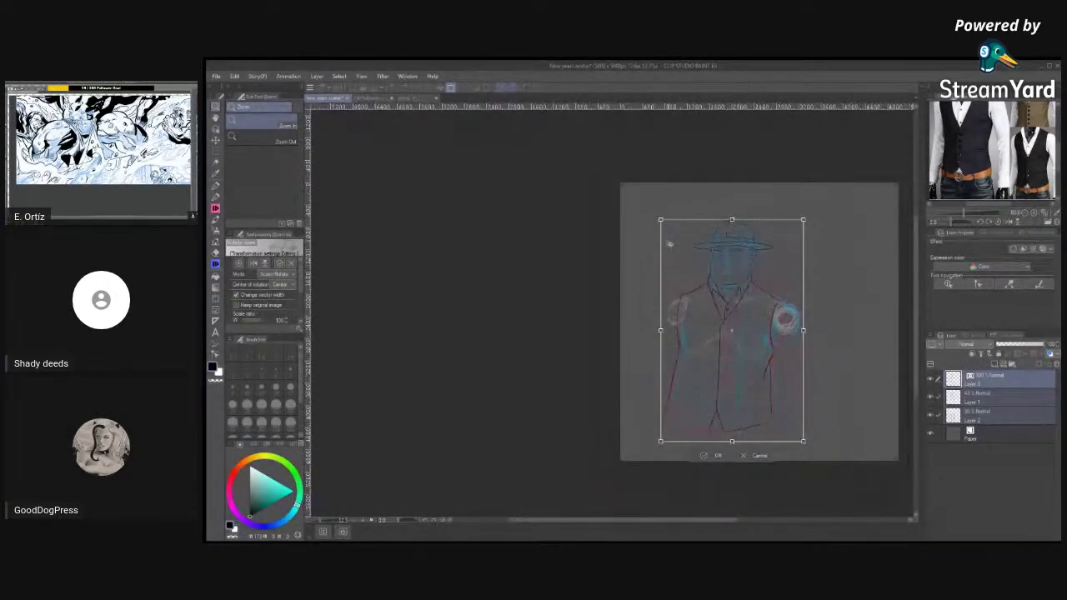
drag(661, 219, 680, 263)
drag(739, 338, 757, 275)
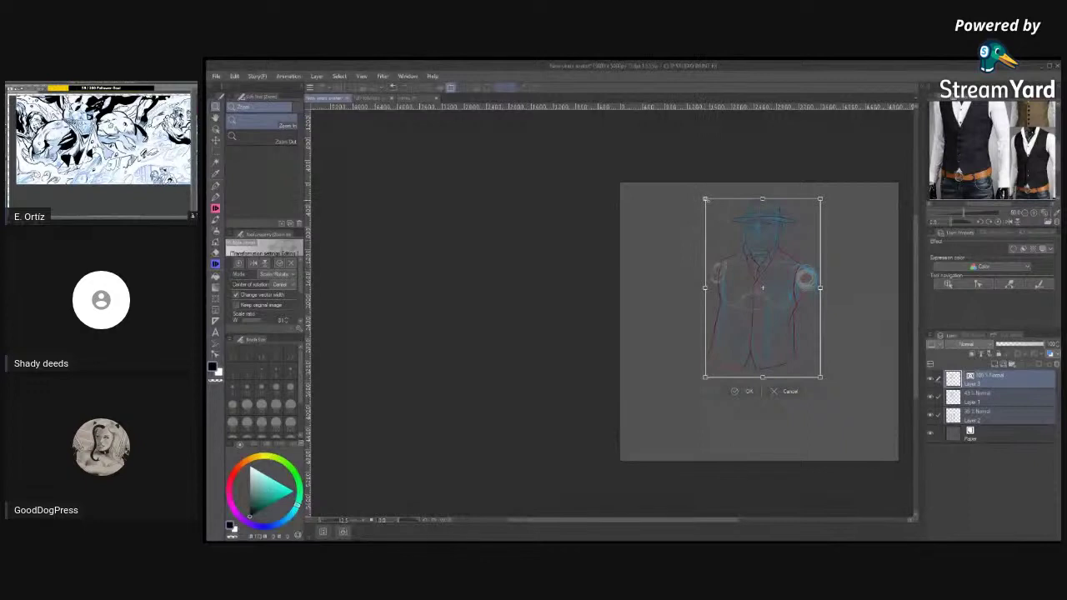
drag(705, 198, 724, 232)
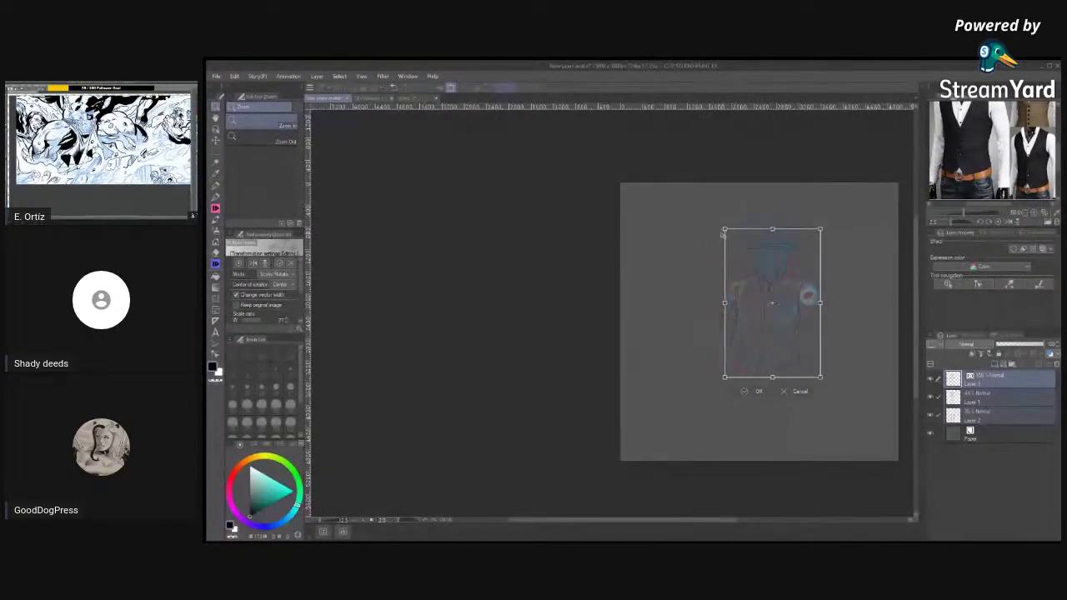
drag(774, 280, 748, 276)
drag(710, 229, 718, 241)
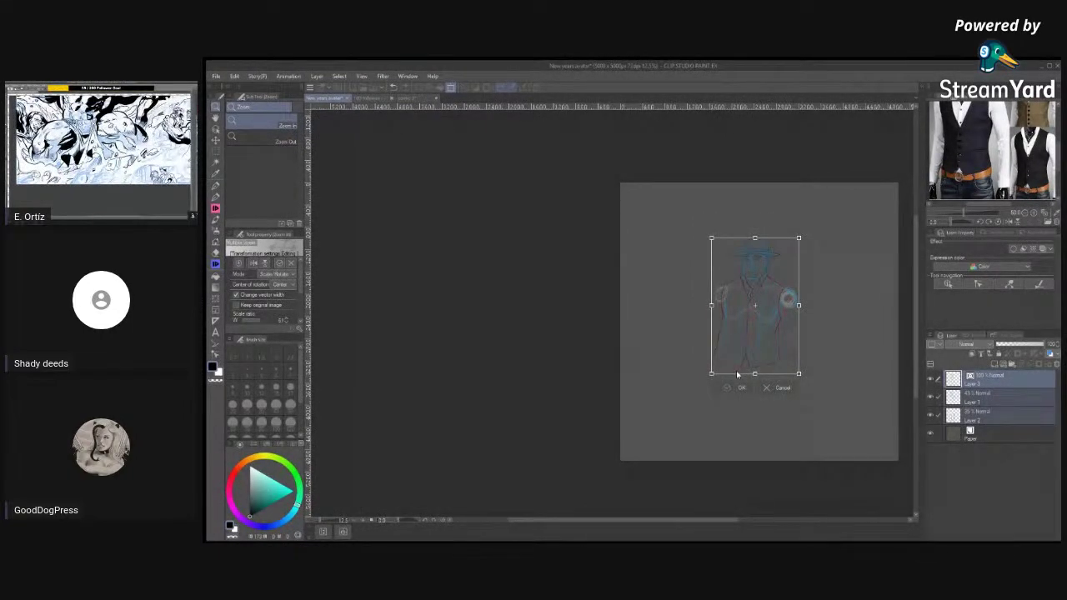
key(Return)
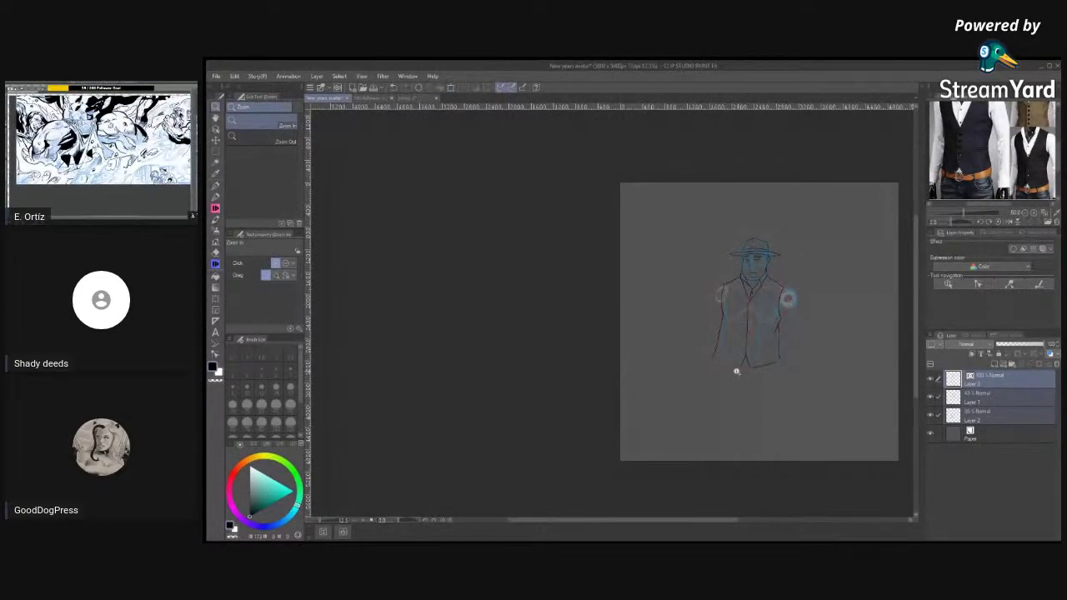
Move the figure's ink and sketch layers together up toward the canvas's upper edge.
click(214, 118)
drag(754, 302, 700, 314)
scroll(700, 314, up, 2)
key(k)
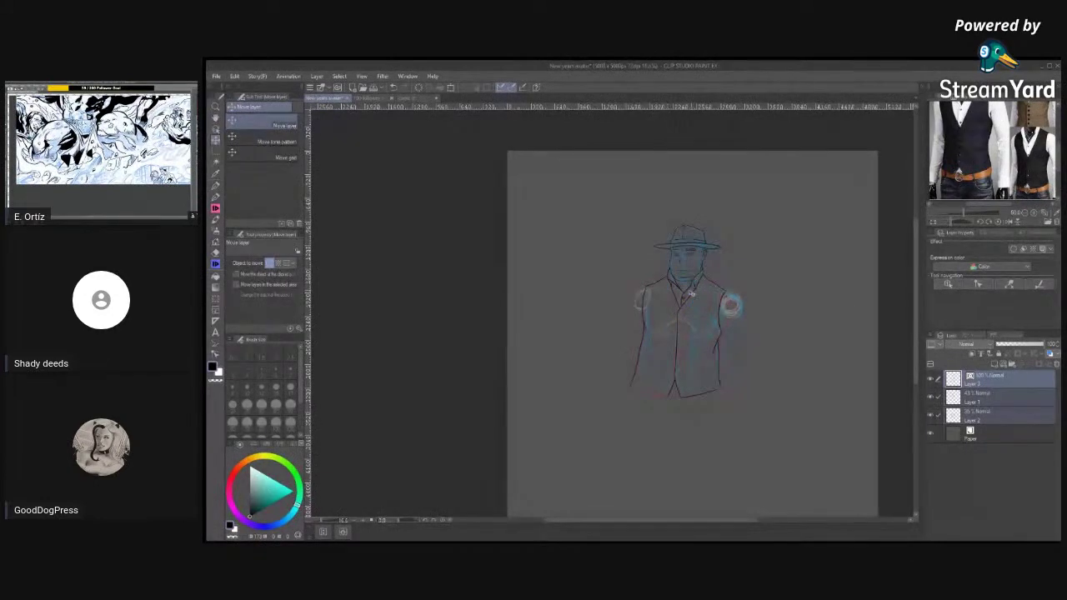
drag(691, 294, 691, 280)
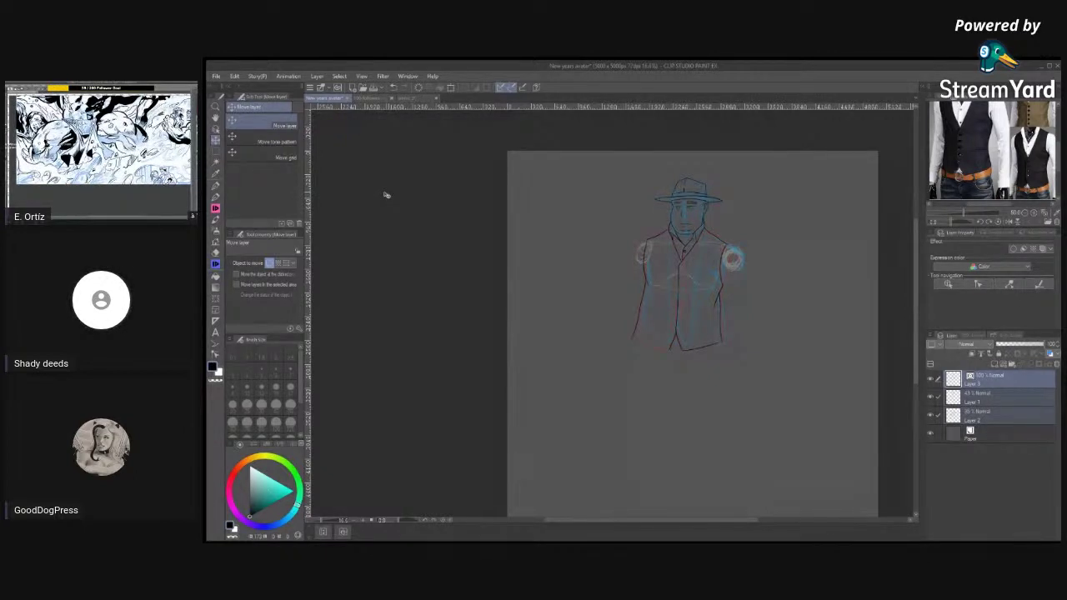
Examine the finished art raffle comic, then return to the avatar drawing and review the resized figure up close and at full view.
click(375, 98)
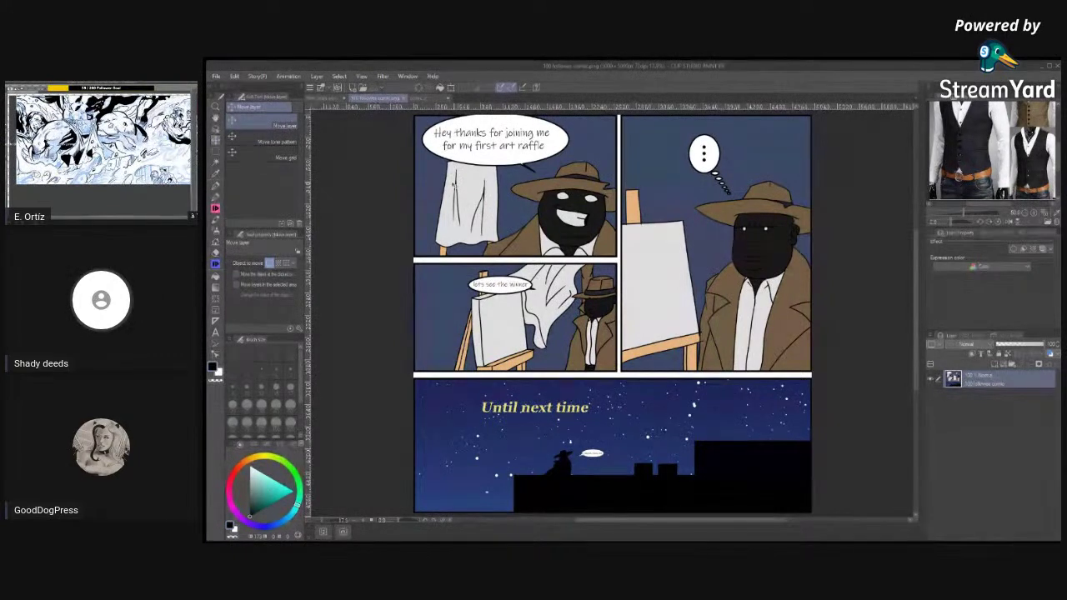
click(326, 98)
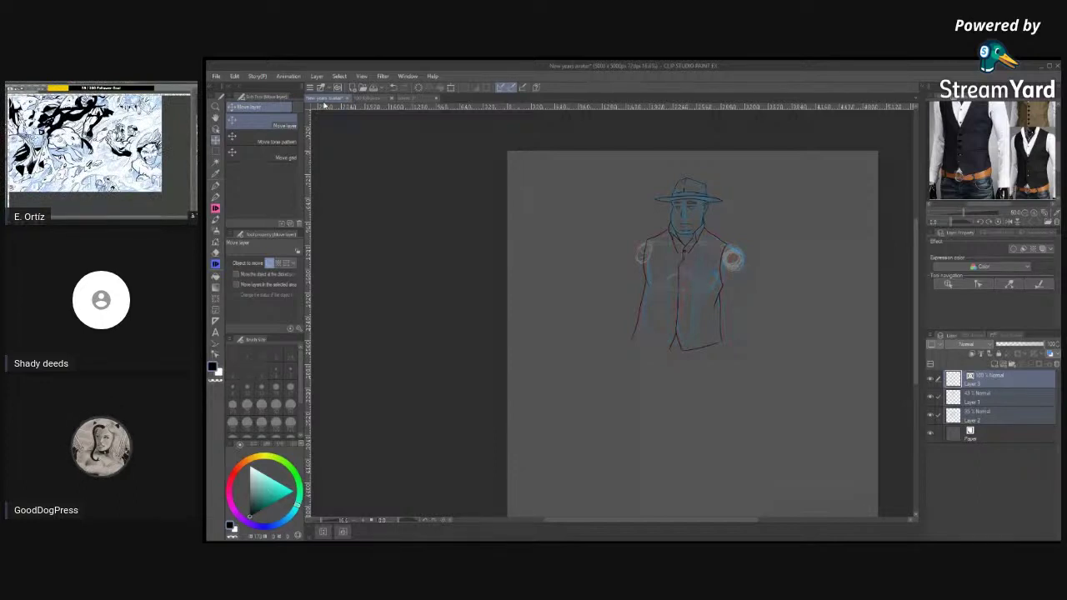
key(slash)
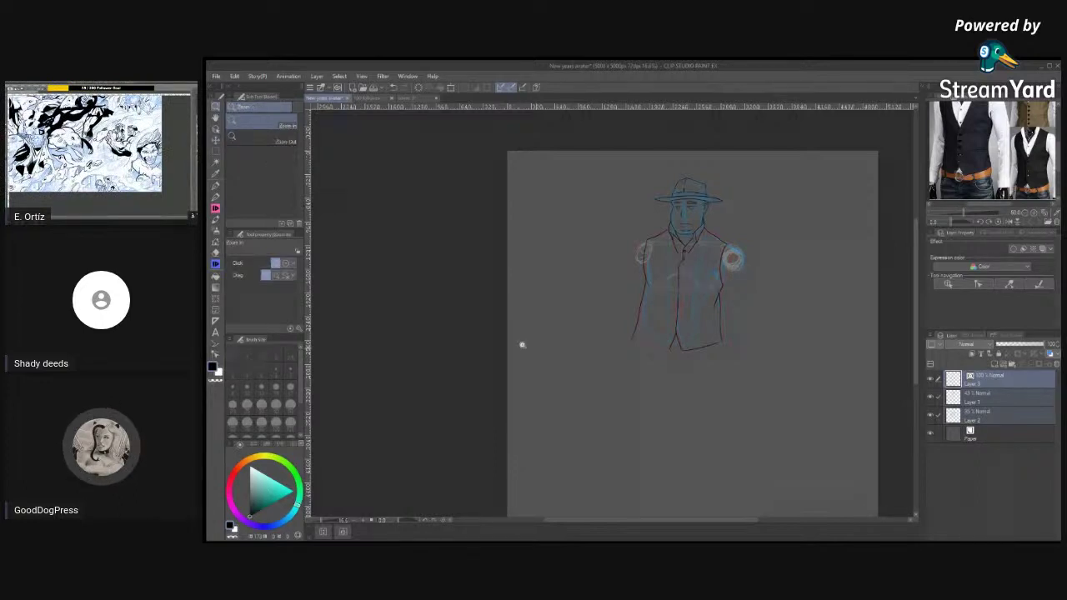
drag(751, 265, 792, 271)
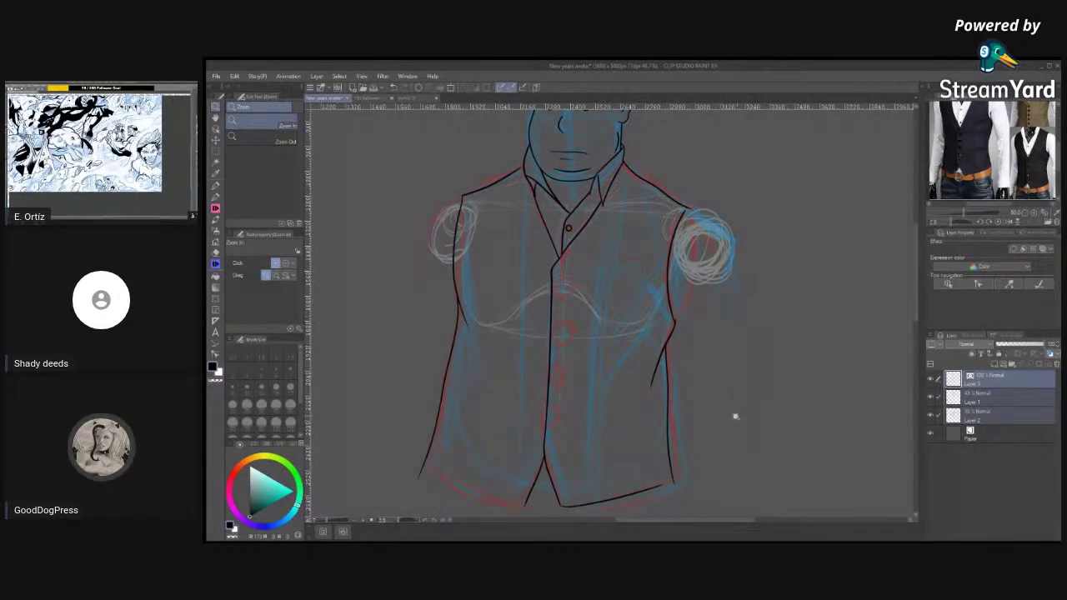
scroll(793, 397, down, 4)
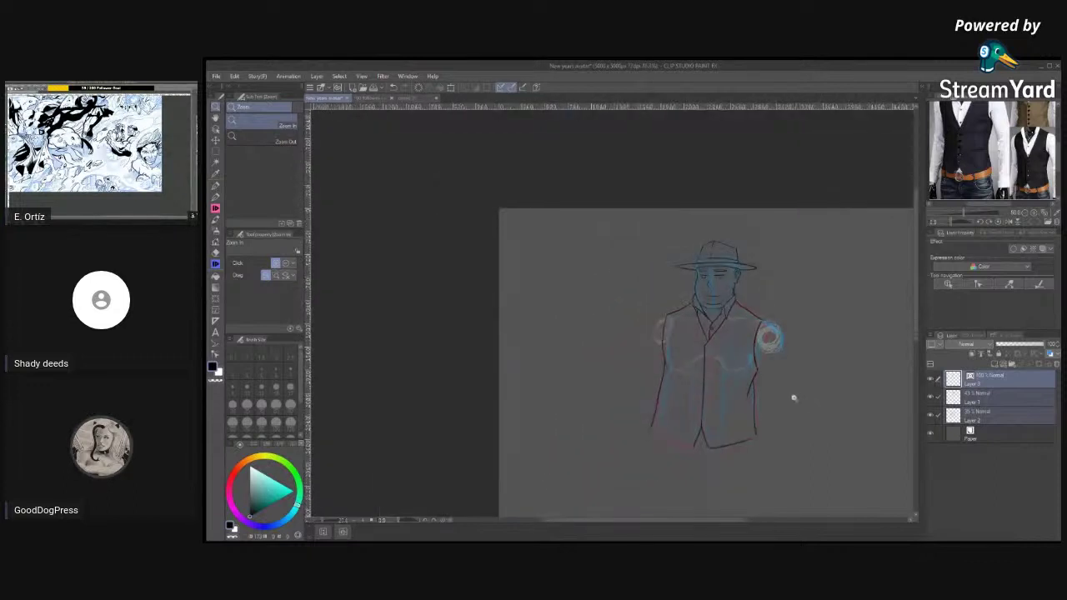
scroll(776, 447, up, 2)
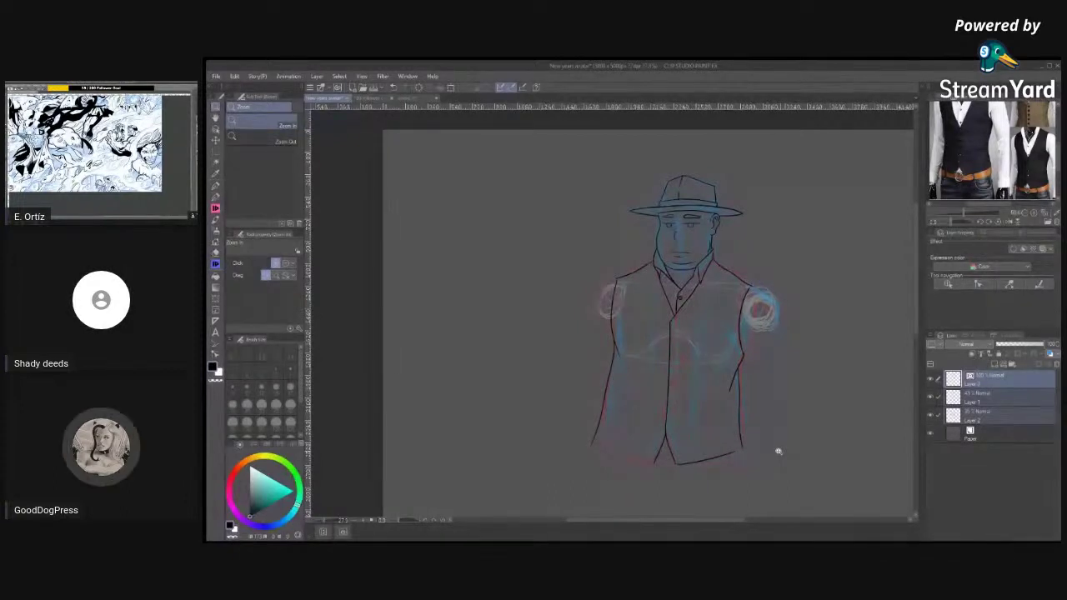
On the two-panel comic page, compare the masked figure's inks with its sketch layers hidden and shown.
click(419, 99)
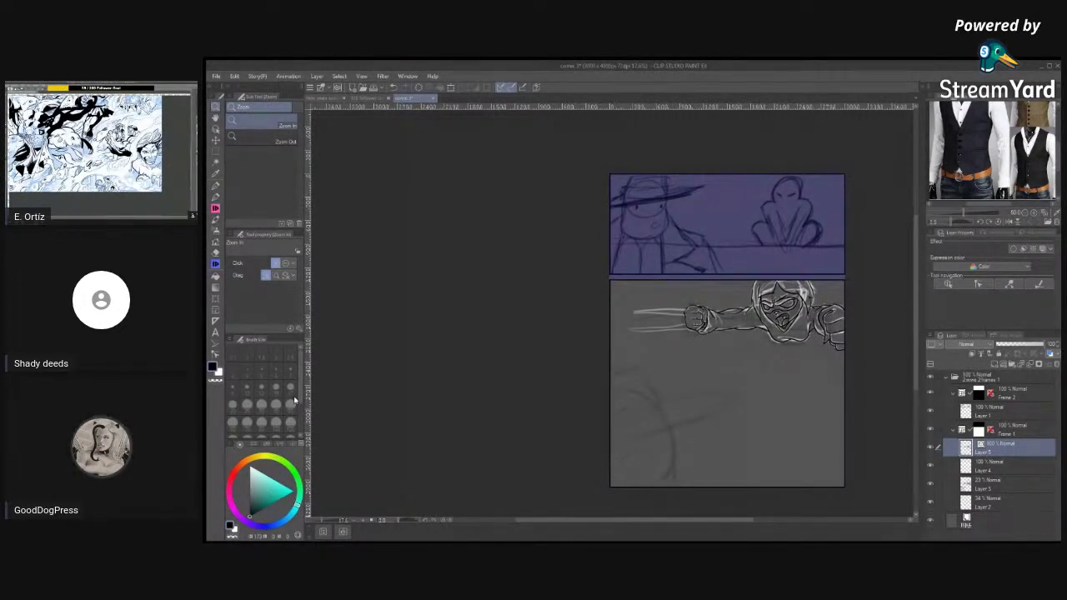
click(927, 469)
click(926, 467)
click(928, 471)
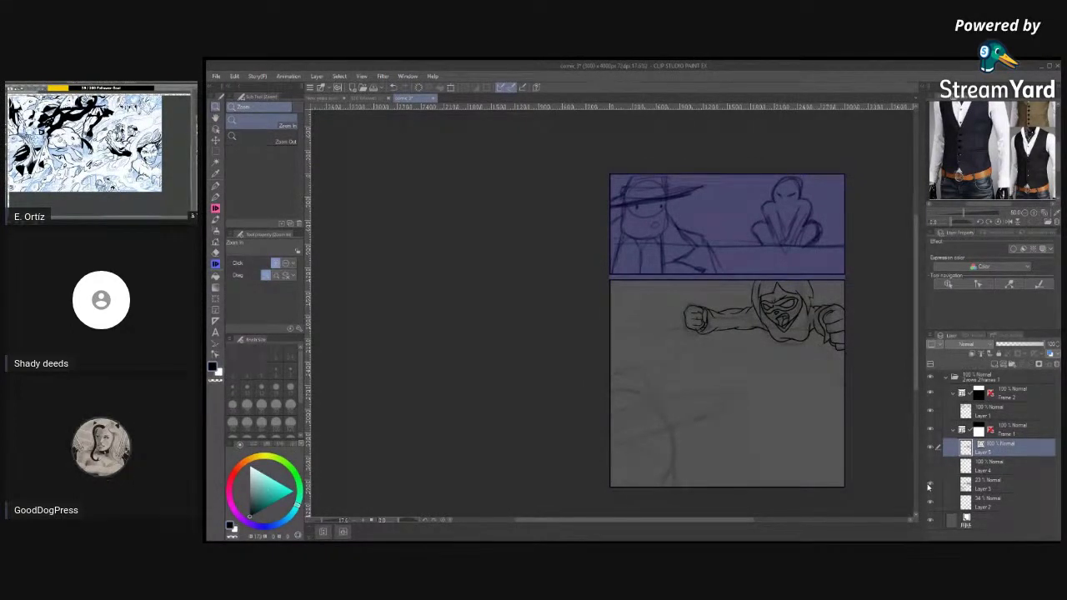
click(927, 485)
click(927, 485)
click(930, 487)
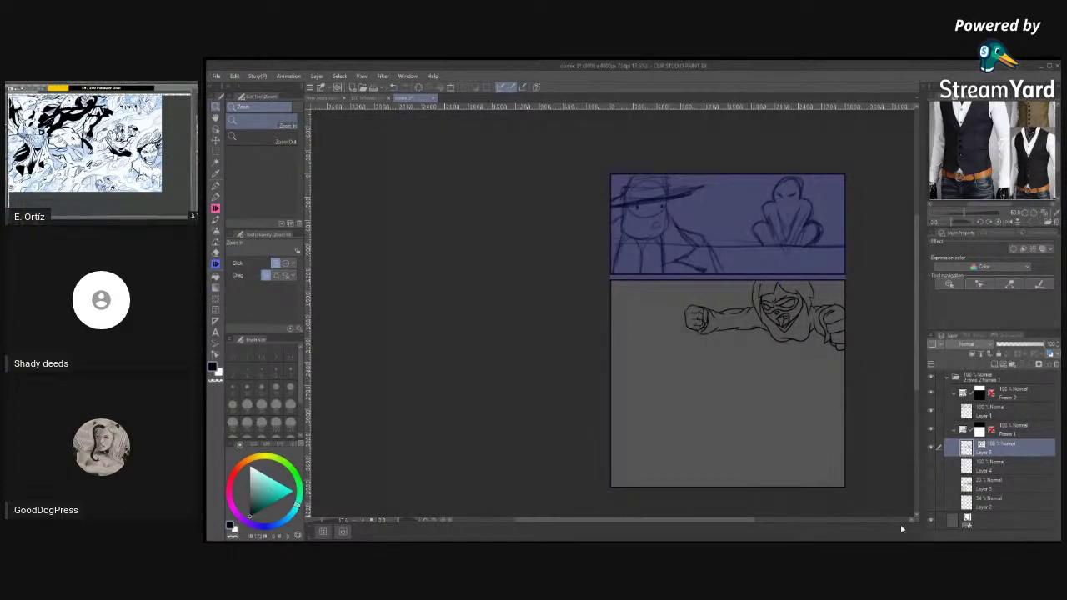
click(929, 464)
click(930, 485)
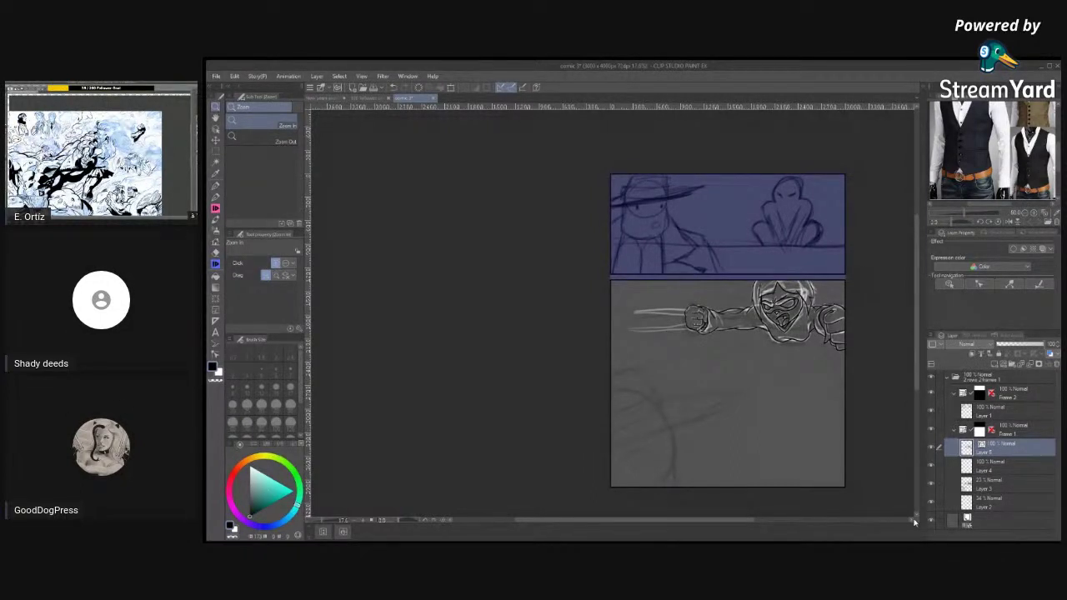
Bring up the finished colored comic pages and examine the frame folder layers of the page with the cat.
click(326, 98)
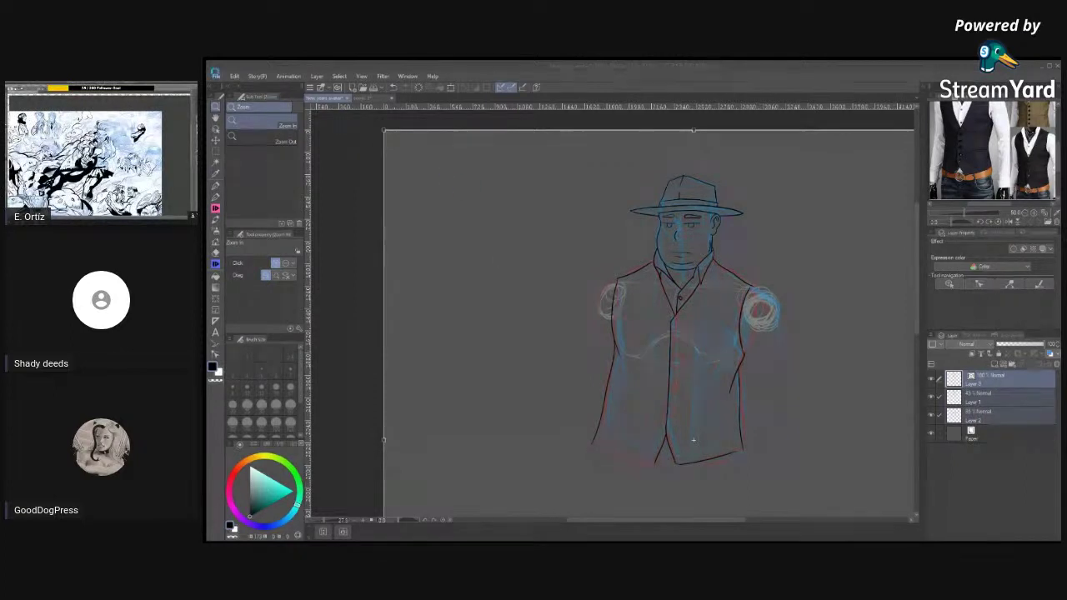
key(ctrl+Tab)
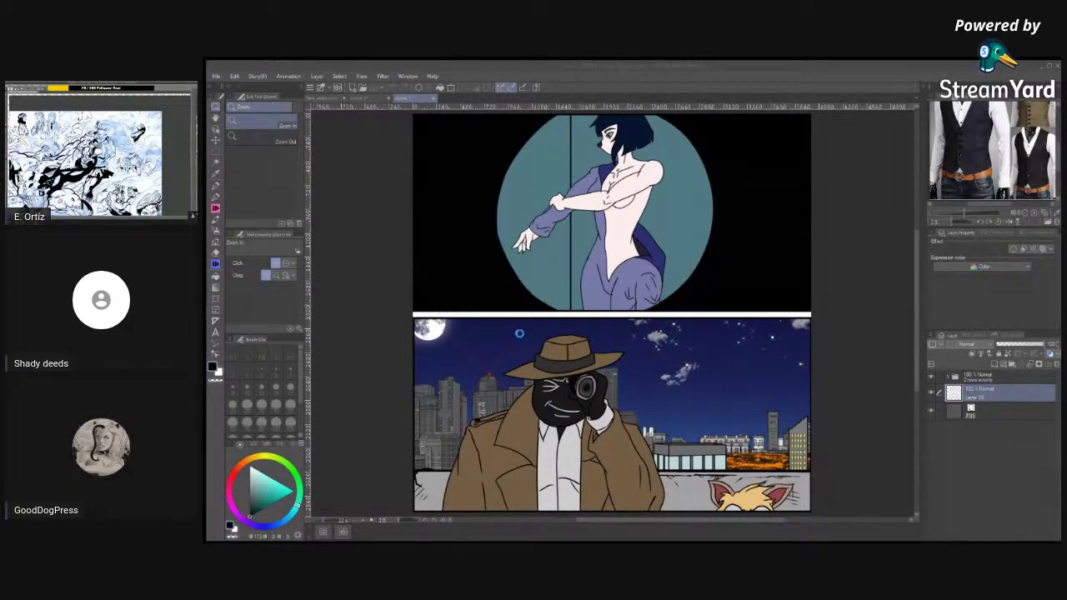
key(ctrl+Tab)
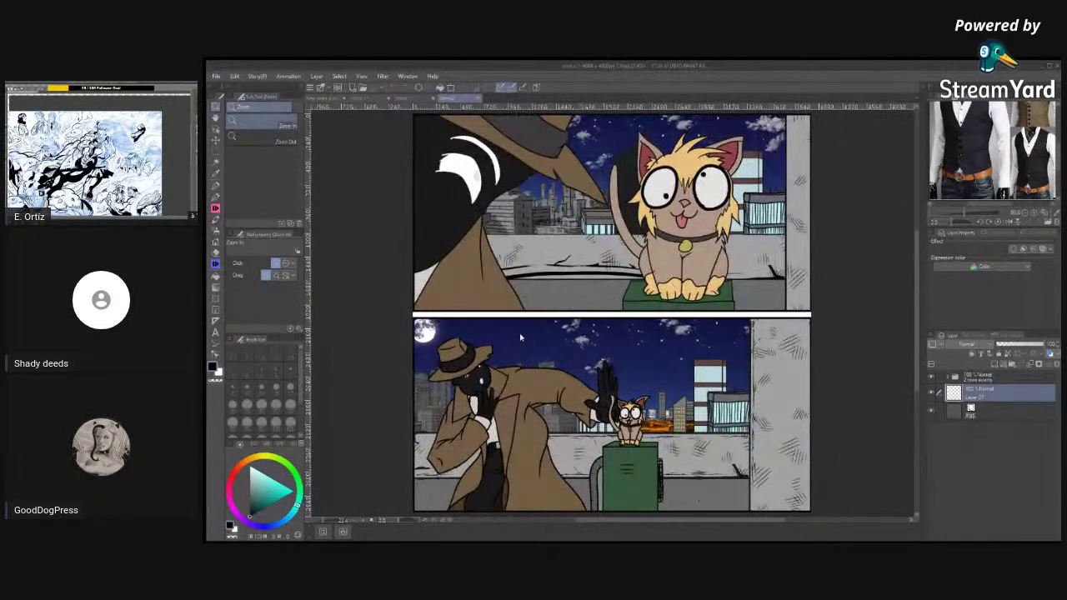
key(ctrl+Tab)
click(948, 378)
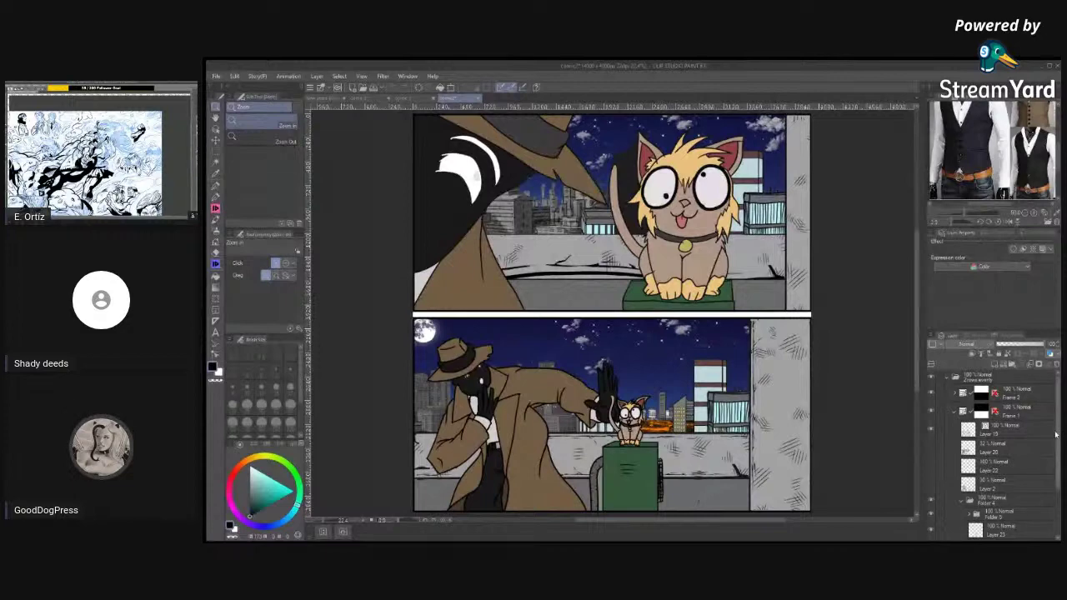
scroll(1054, 401, down, 3)
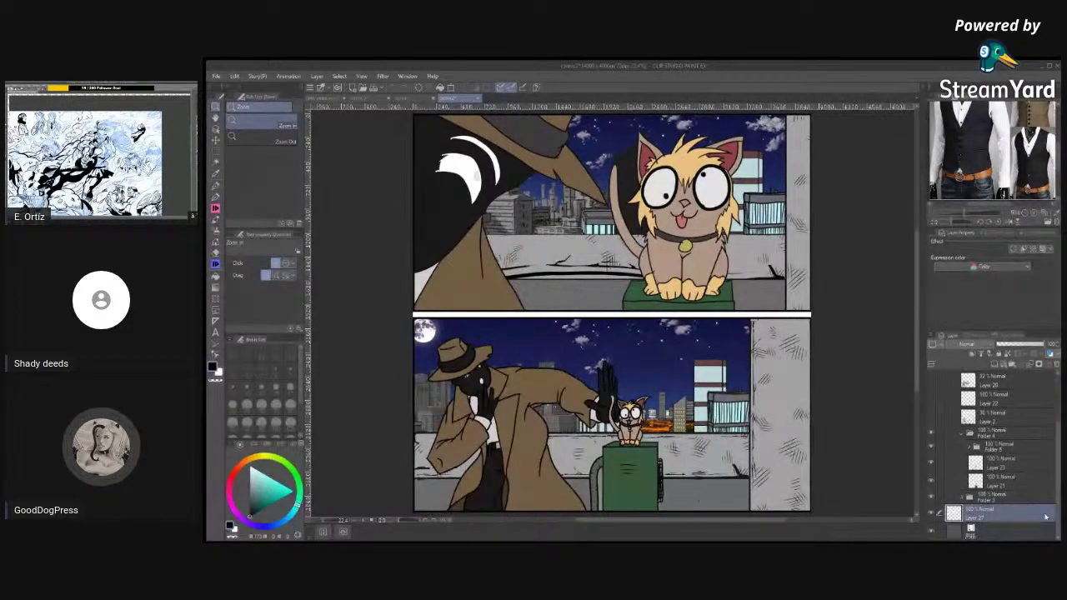
Bring up the finished page with the hatted man holding the spyglass and compare it with its lower layers hidden and shown.
click(402, 98)
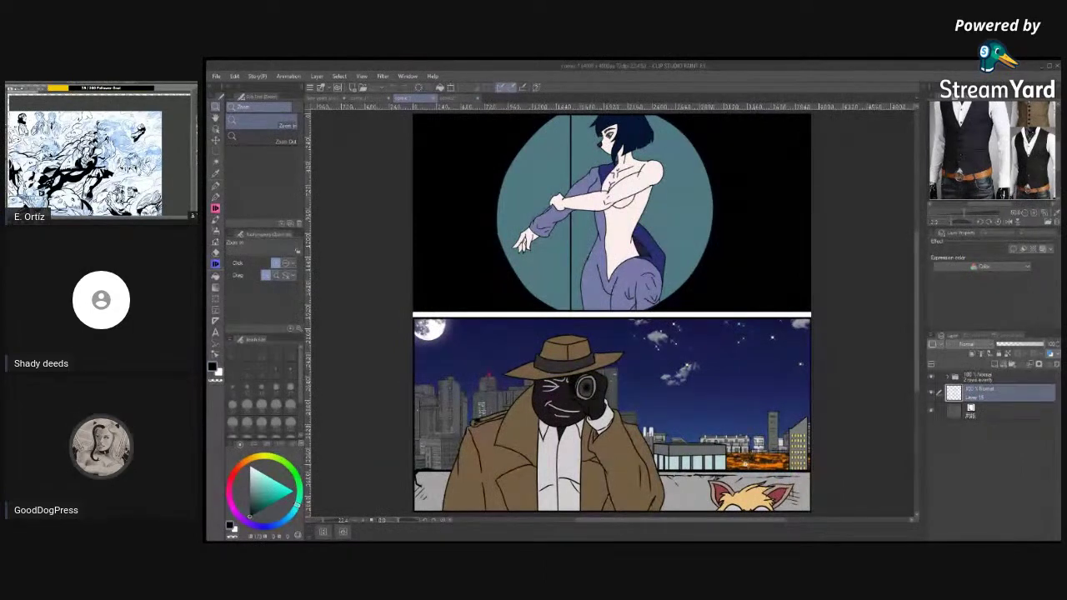
scroll(587, 387, up, 4)
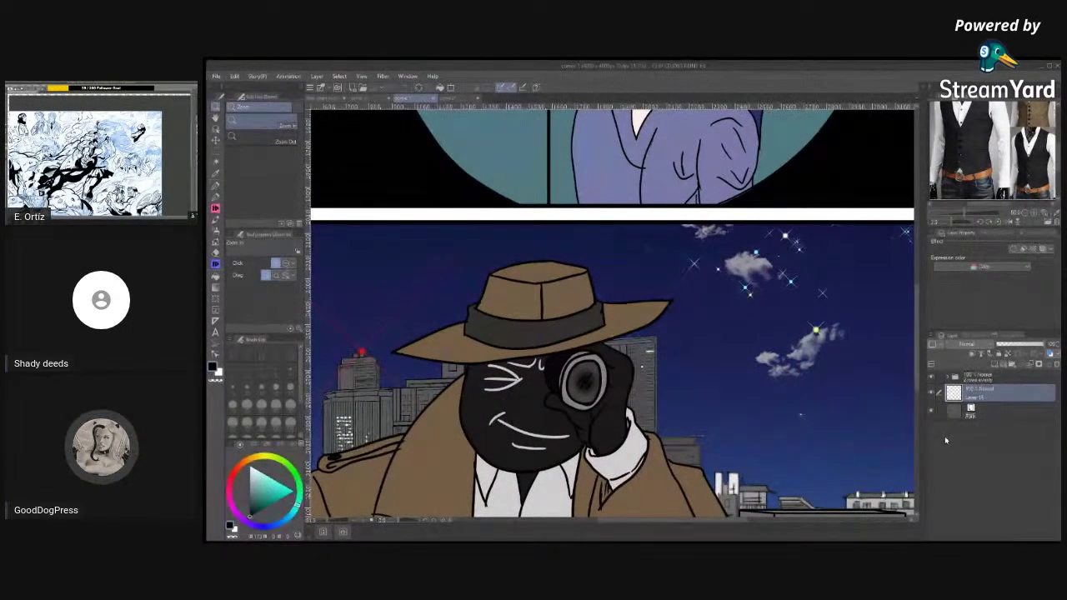
click(931, 413)
click(932, 413)
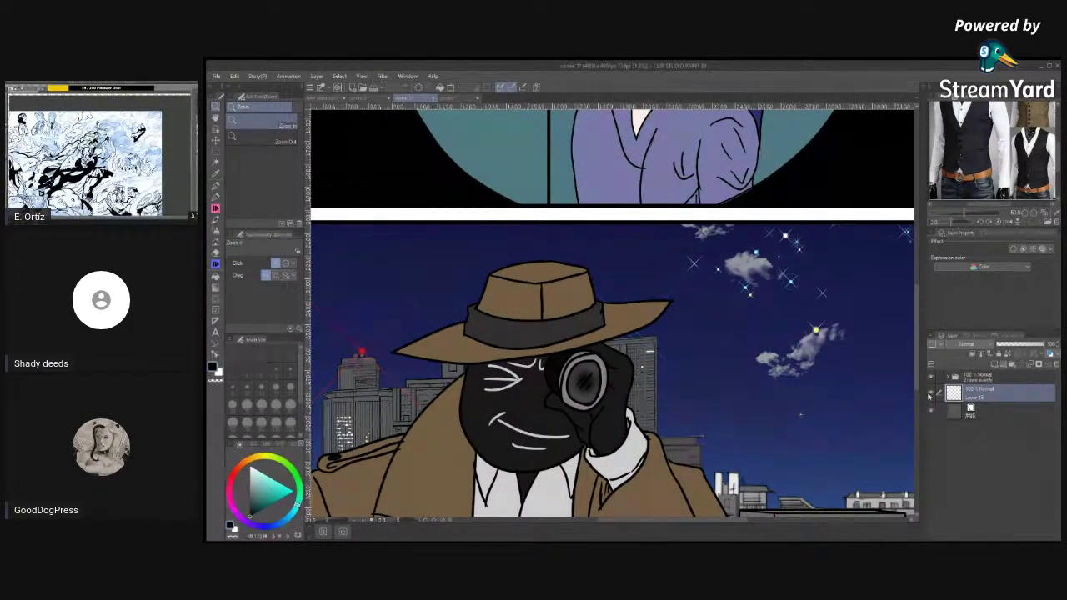
click(931, 396)
click(932, 396)
Expand the page's frame folders, examine the sketch and background layers of the lower panel, and review the whole page.
click(949, 378)
scroll(1052, 399, down, 5)
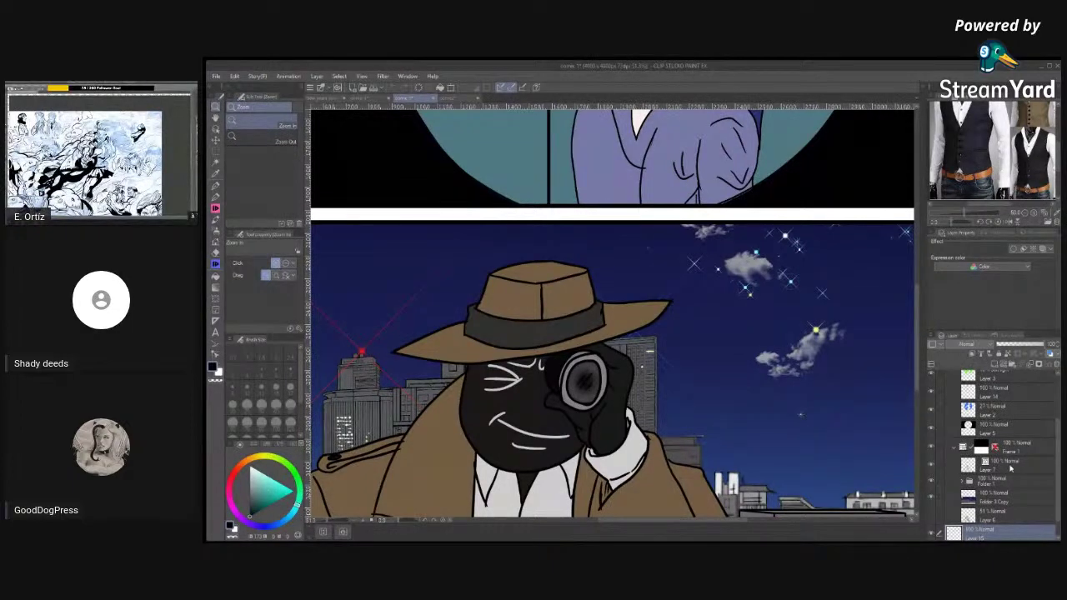
scroll(1047, 454, down, 2)
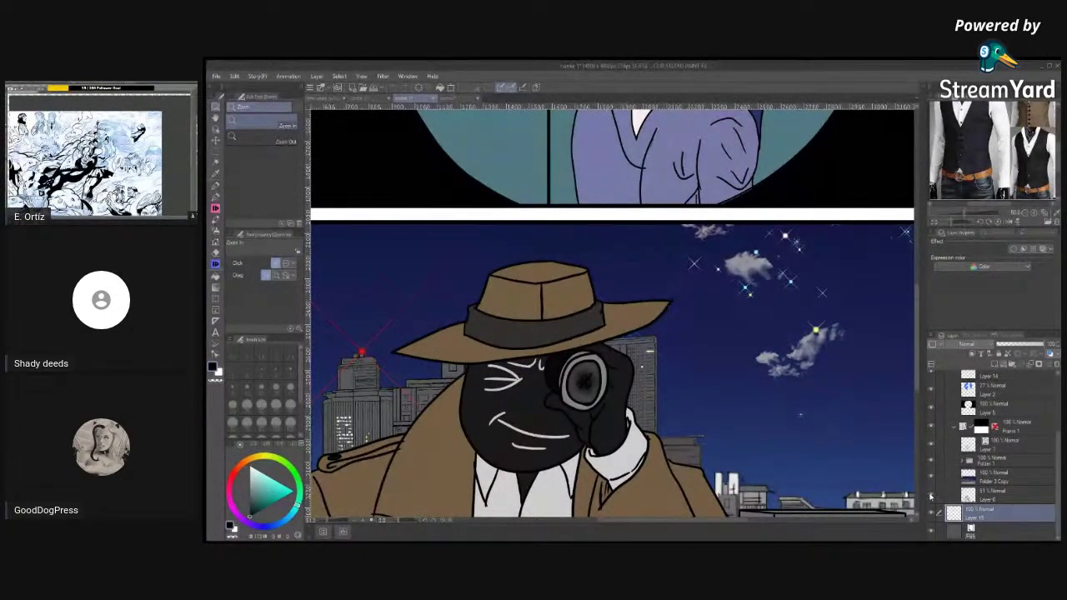
click(974, 496)
click(932, 495)
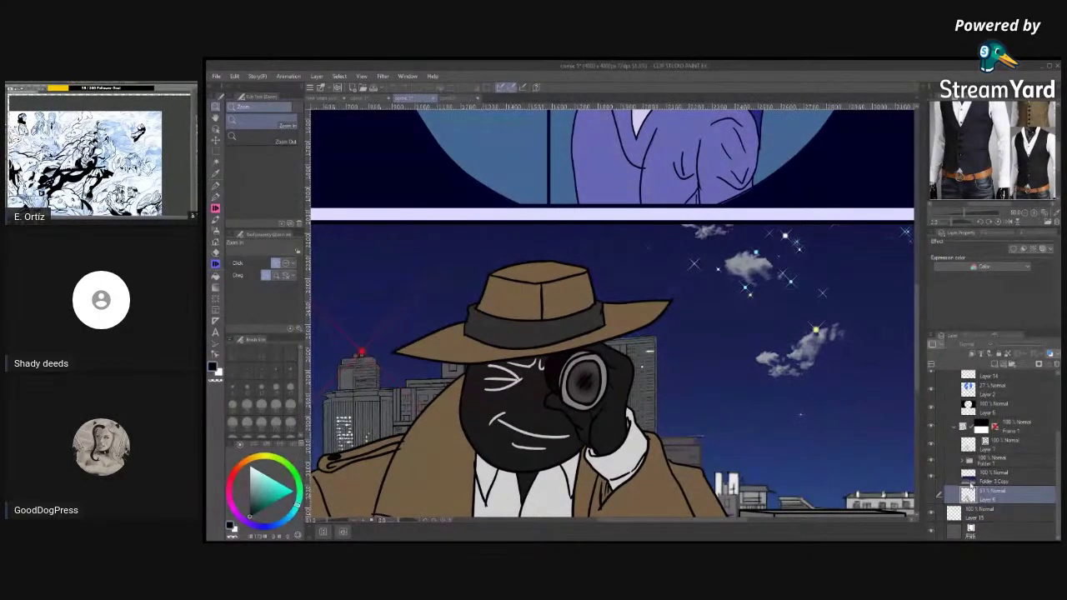
click(969, 481)
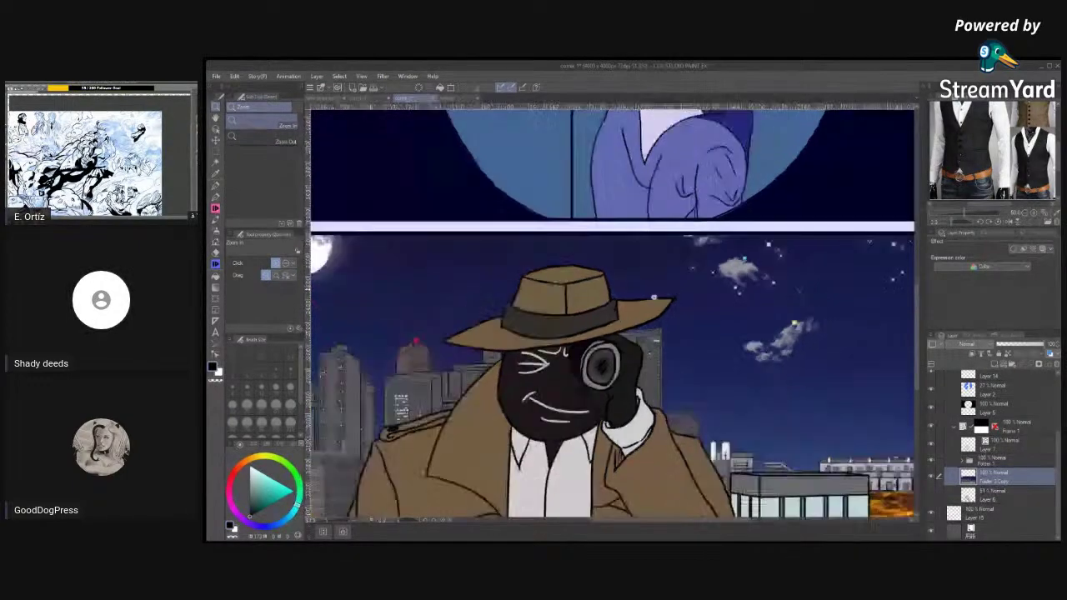
scroll(826, 374, down, 5)
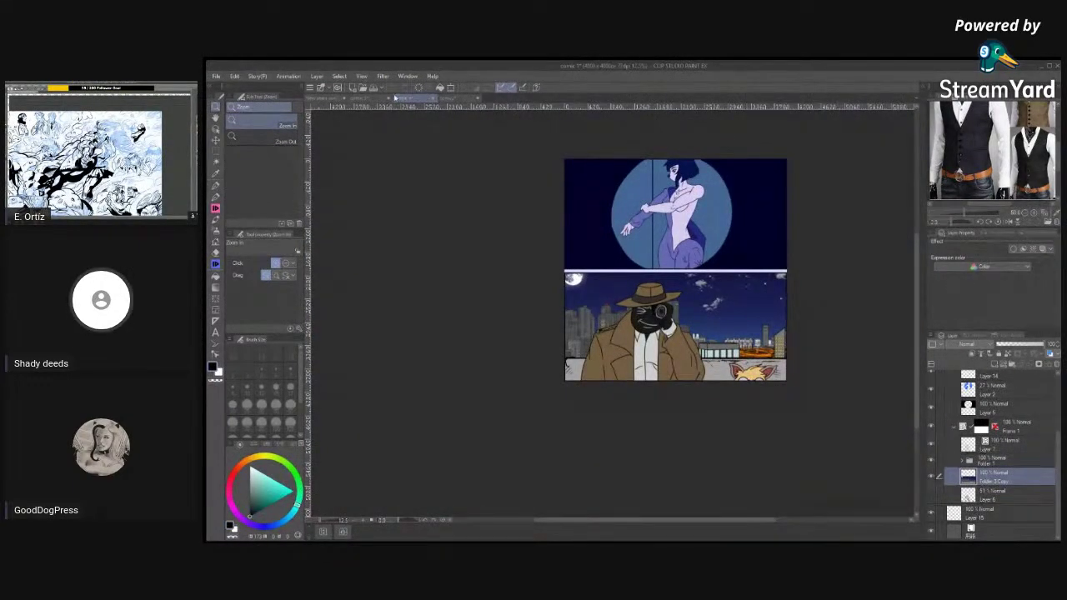
Return to the finished cat page to examine the cat up close, and compare it with the other comic pages.
click(375, 97)
click(446, 97)
key(ctrl+Tab)
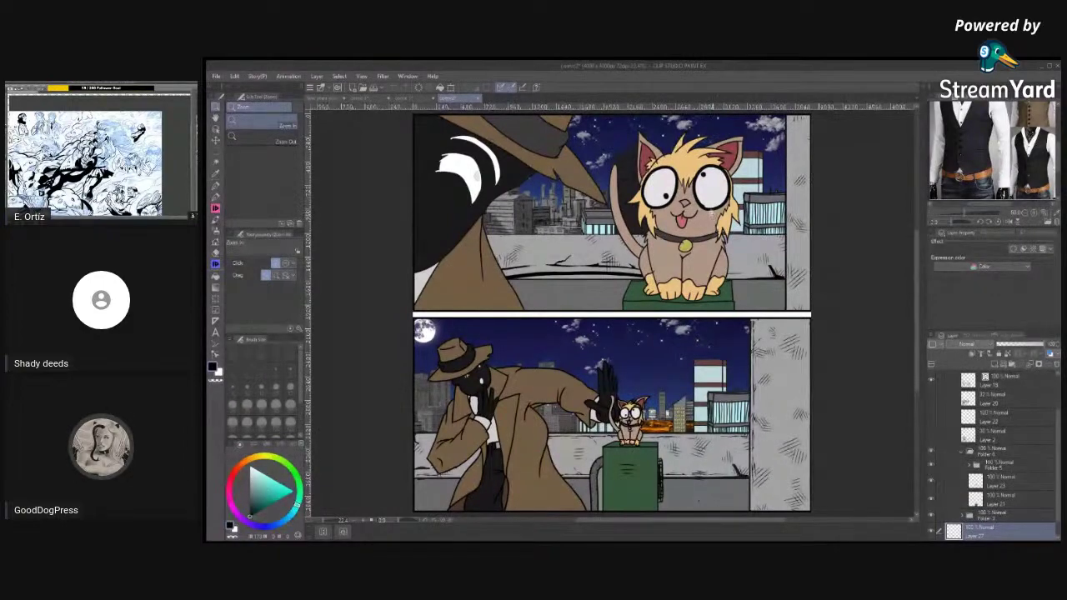
click(712, 214)
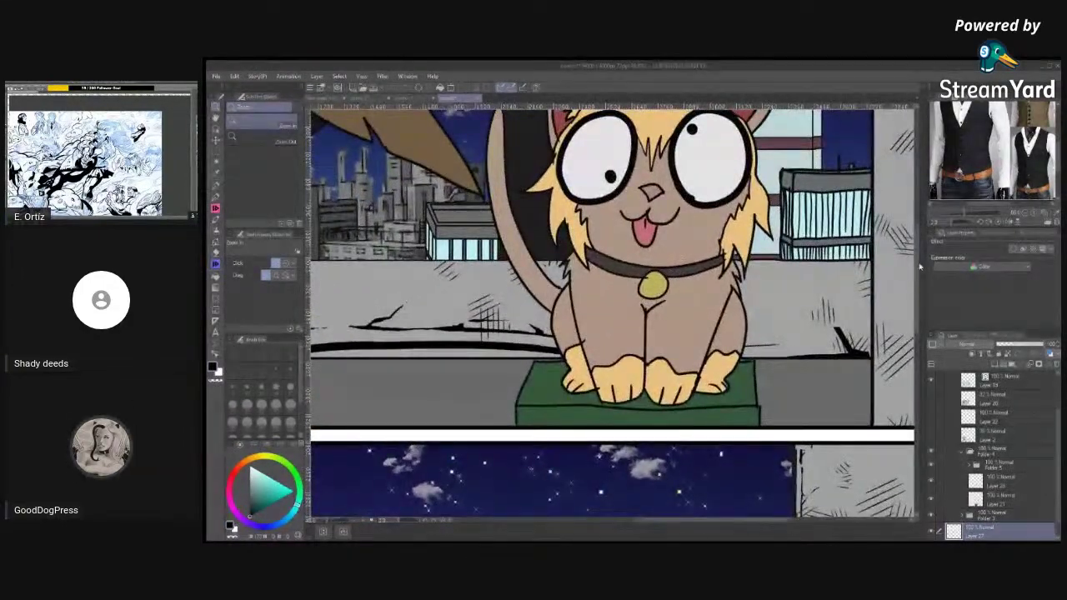
scroll(915, 259, up, 2)
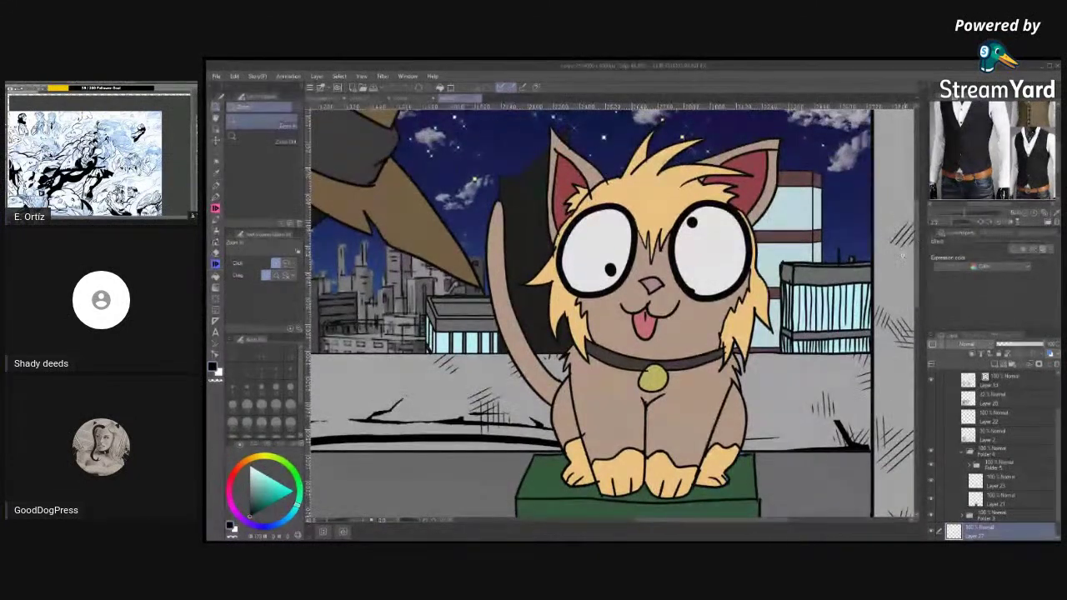
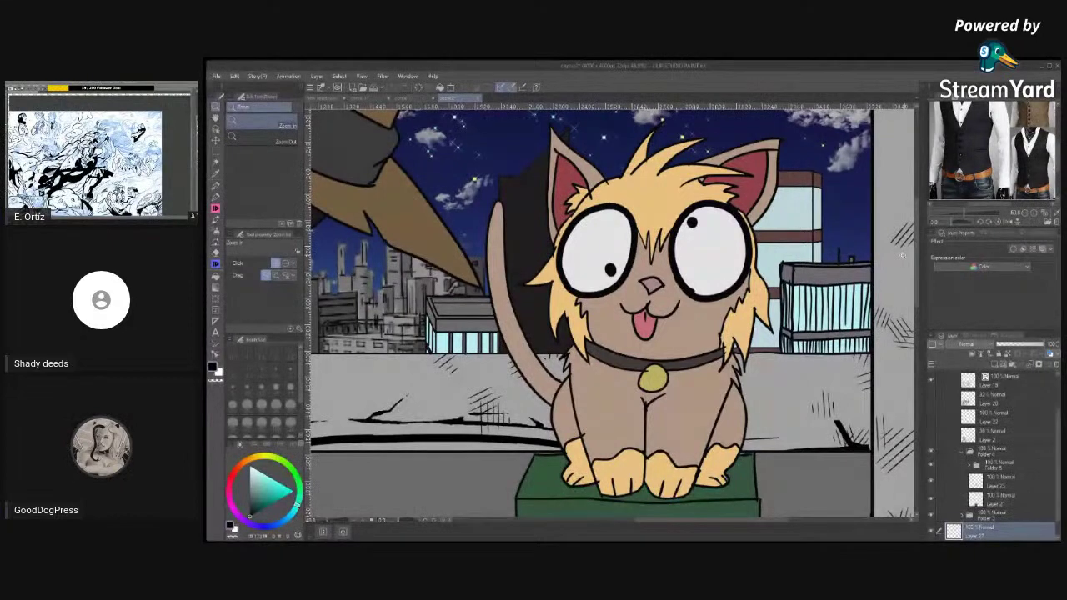
click(404, 98)
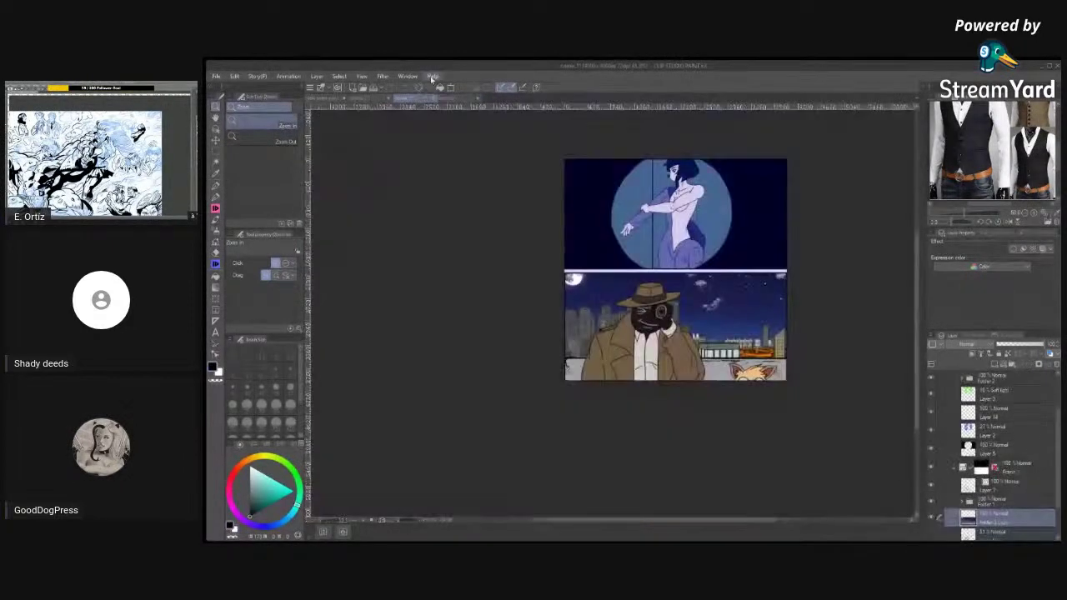
click(375, 99)
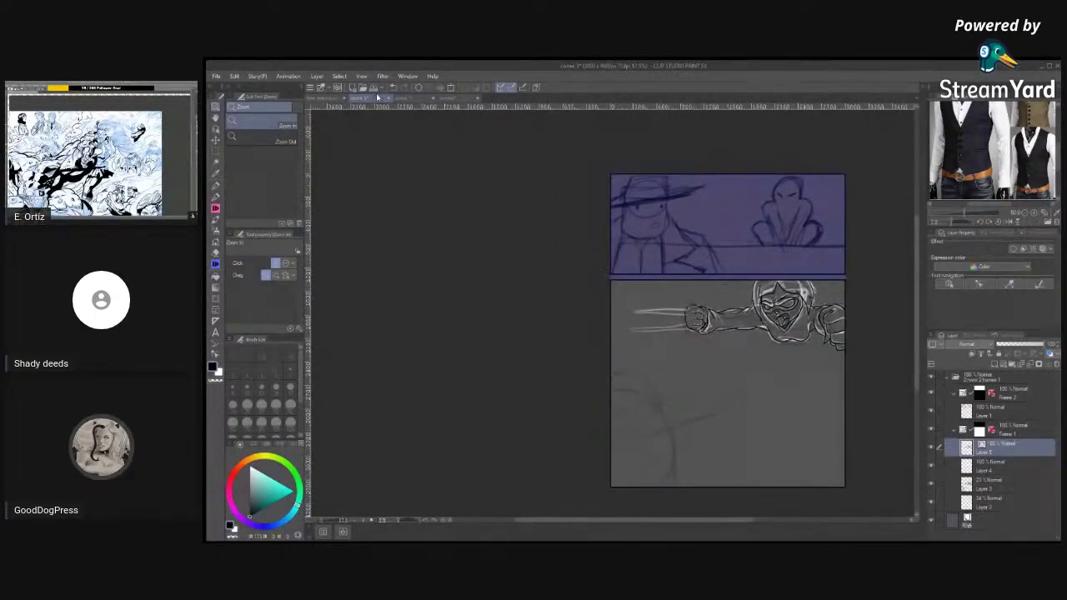
click(402, 97)
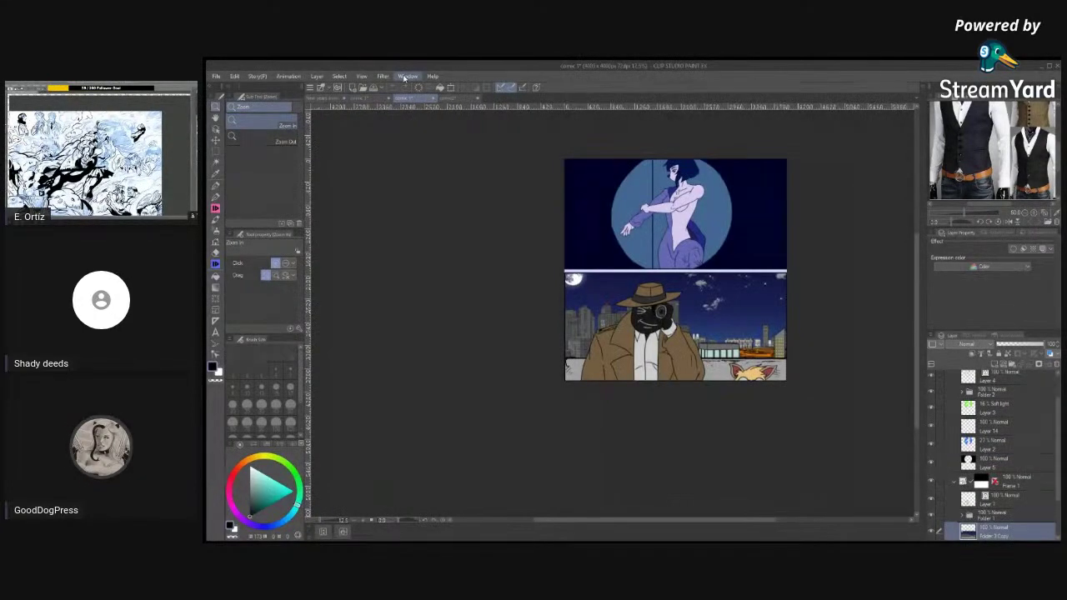
On the masked-figure page, ink two long pointed blades extending from the outstretched fist over the sketch.
click(367, 100)
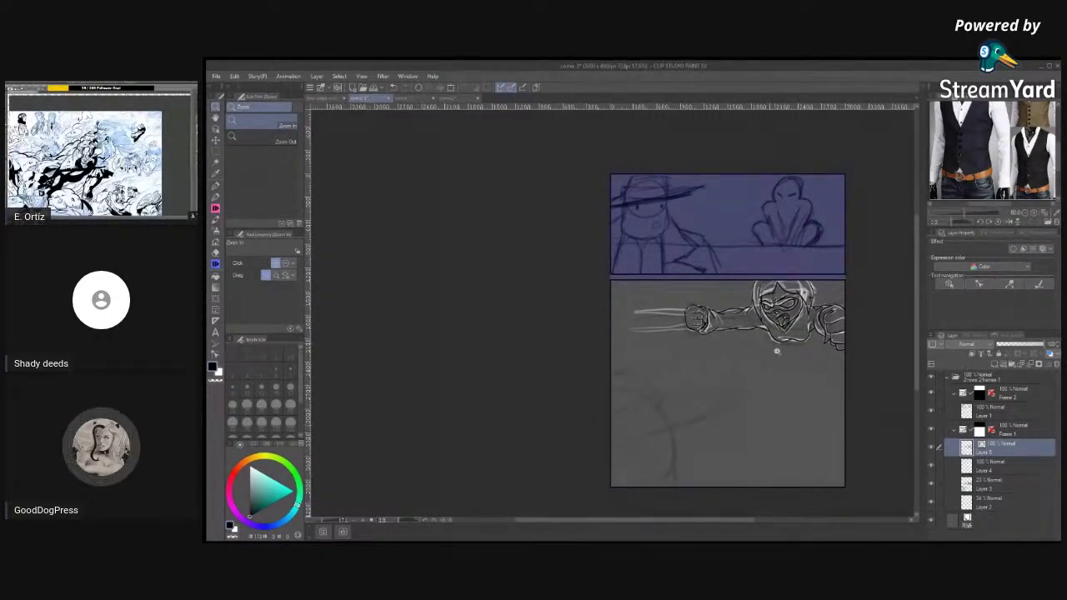
scroll(693, 334, up, 5)
scroll(661, 332, up, 2)
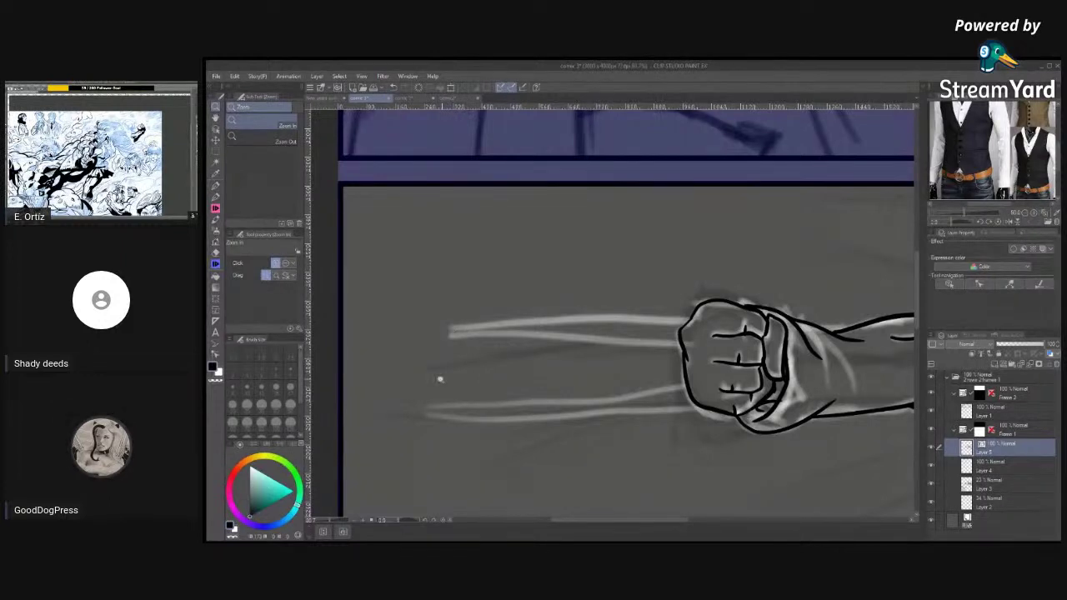
click(215, 187)
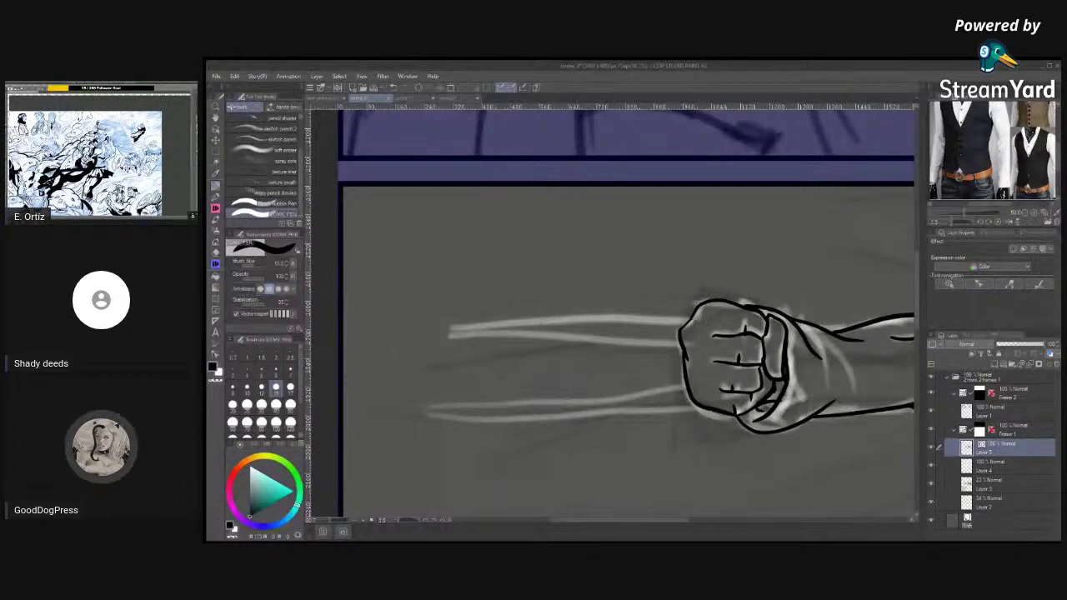
drag(448, 328, 696, 322)
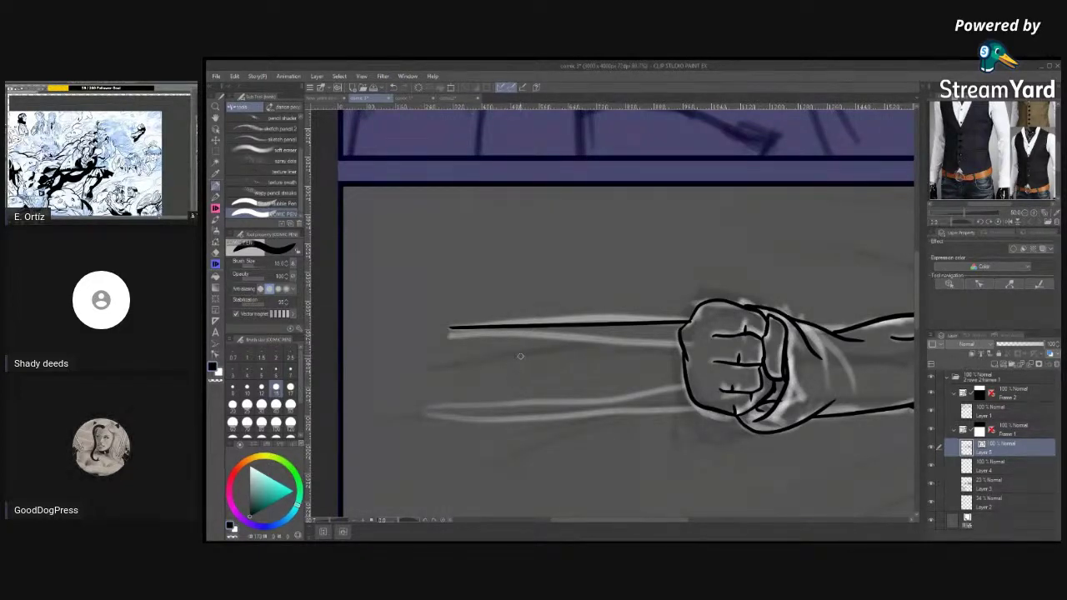
drag(450, 327, 689, 347)
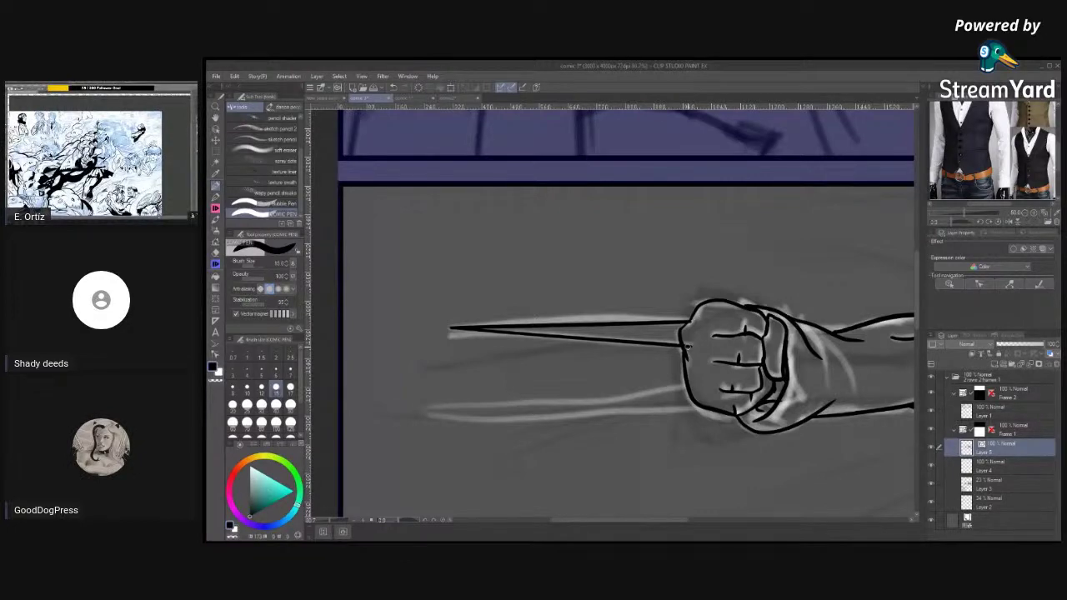
drag(446, 408, 708, 380)
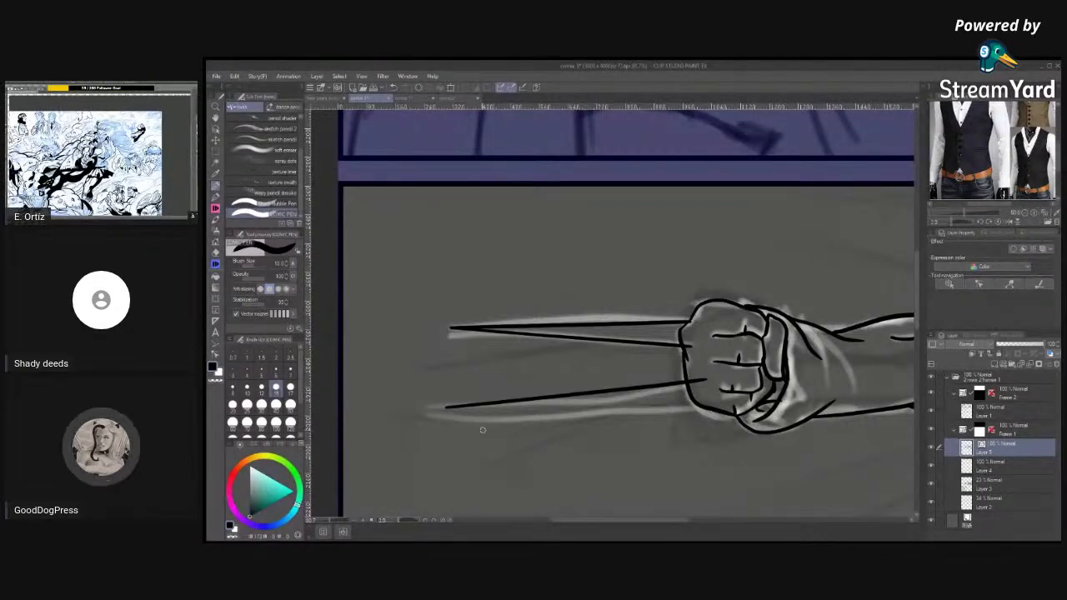
drag(448, 407, 711, 401)
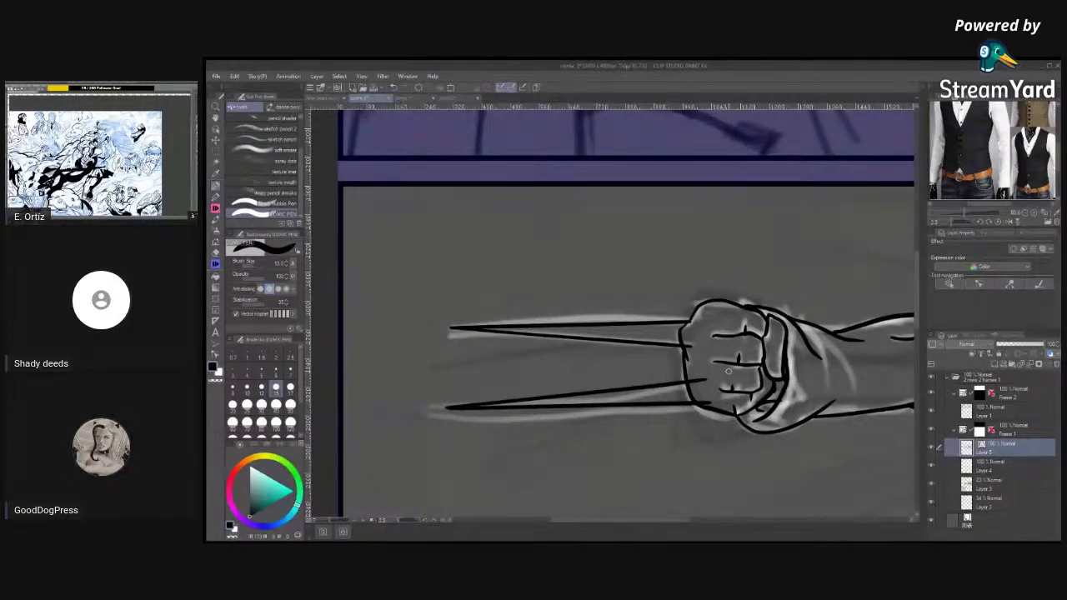
Trim the blade lines that overlap the fist with the vector eraser.
key(e)
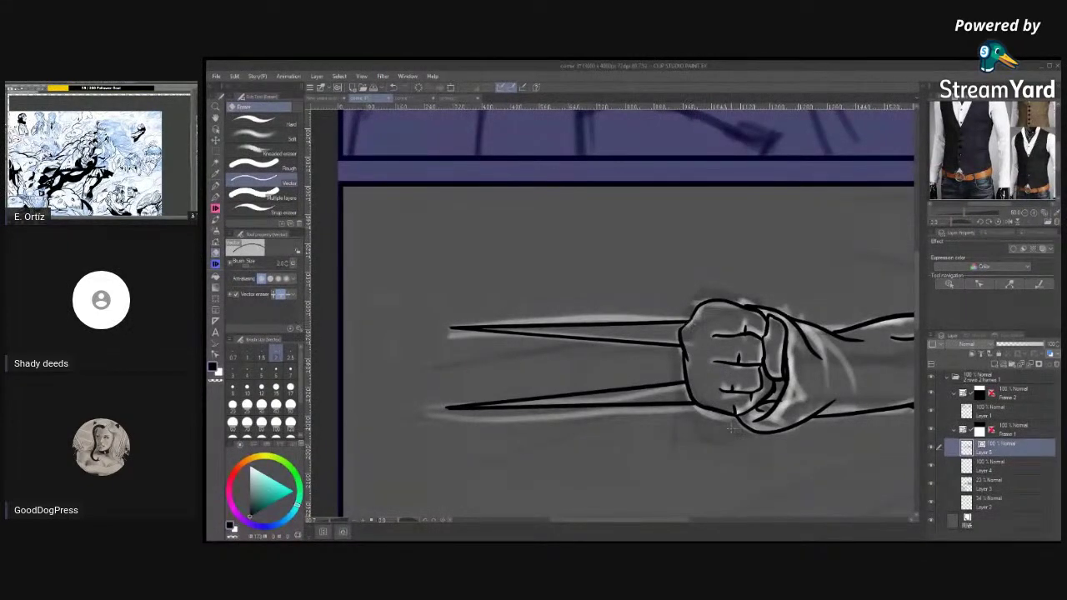
mouse_move(843, 437)
mouse_down()
mouse_move(562, 456)
mouse_move(417, 413)
mouse_move(313, 403)
mouse_move(607, 401)
mouse_up()
scroll(562, 455, up, 2)
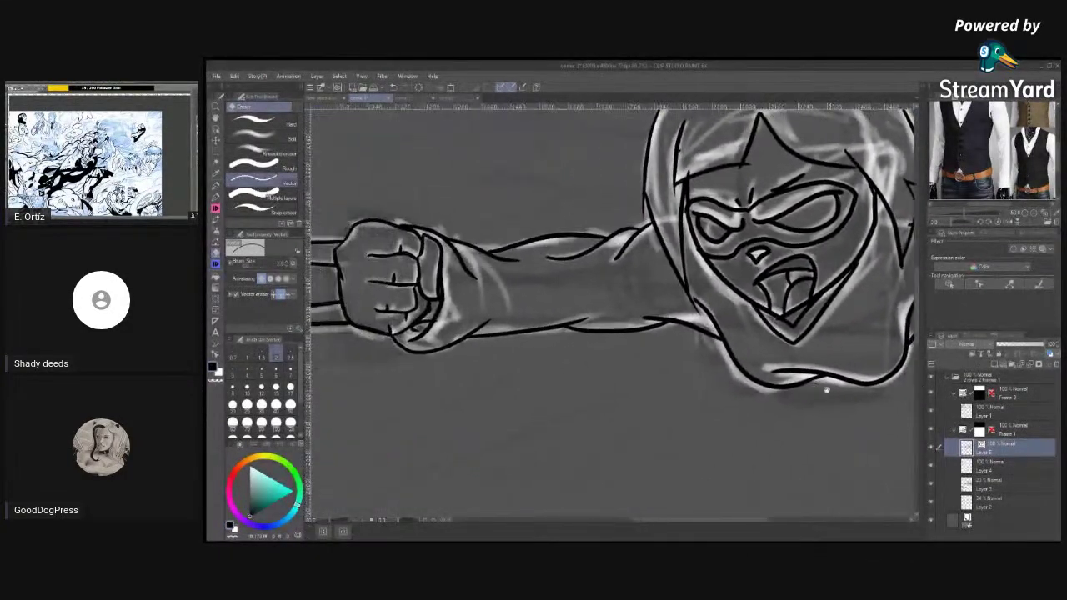
Review the lower panel's inks at full view and compare them with the sketch layers hidden and the Layer 4 sketch shown again.
click(216, 115)
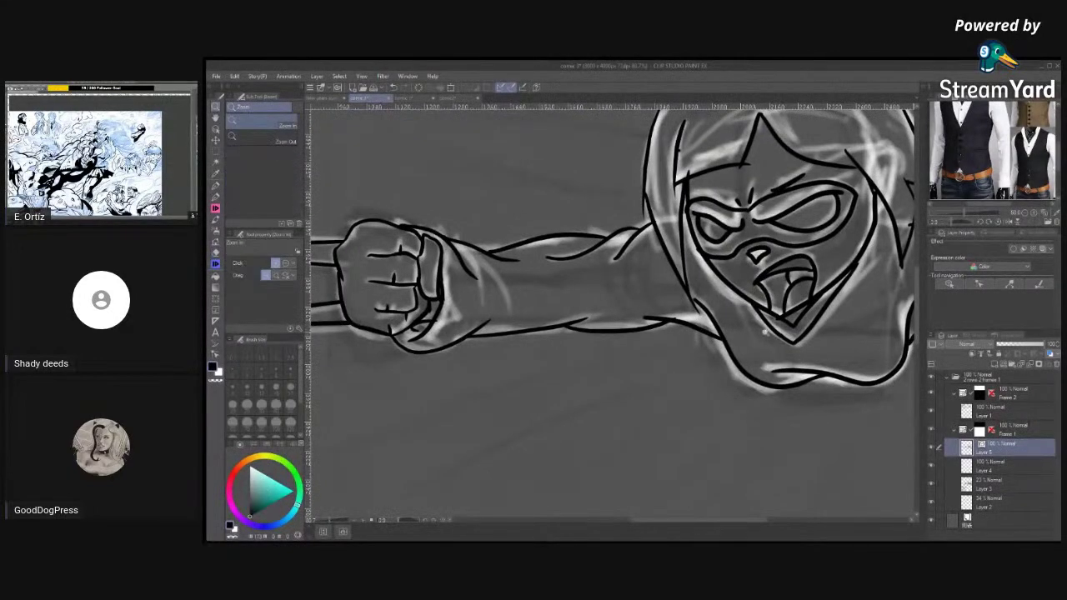
scroll(817, 367, down, 3)
scroll(813, 413, down, 3)
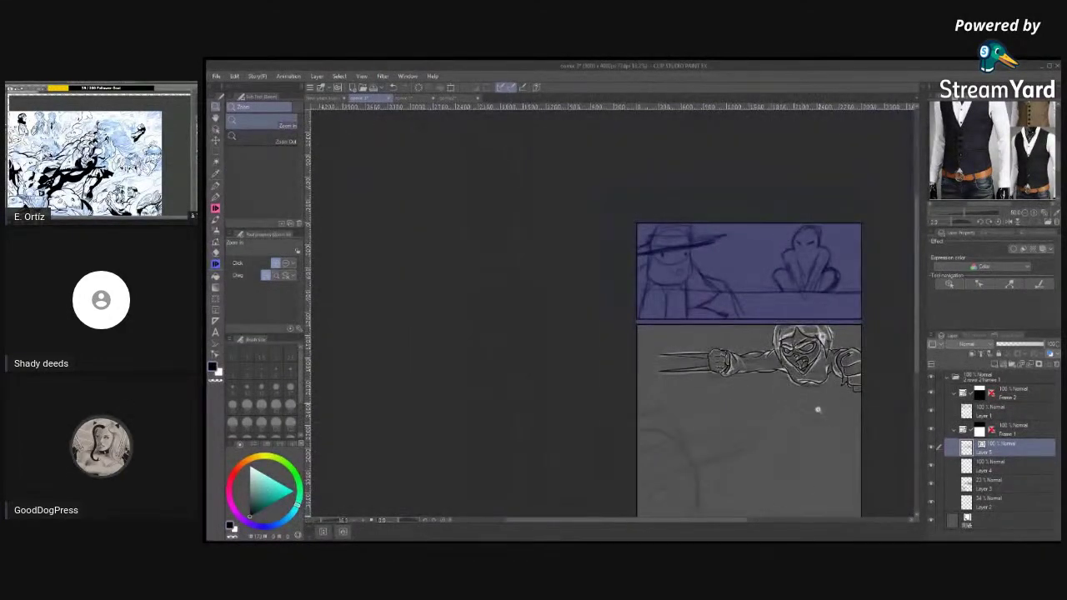
scroll(813, 396, up, 1)
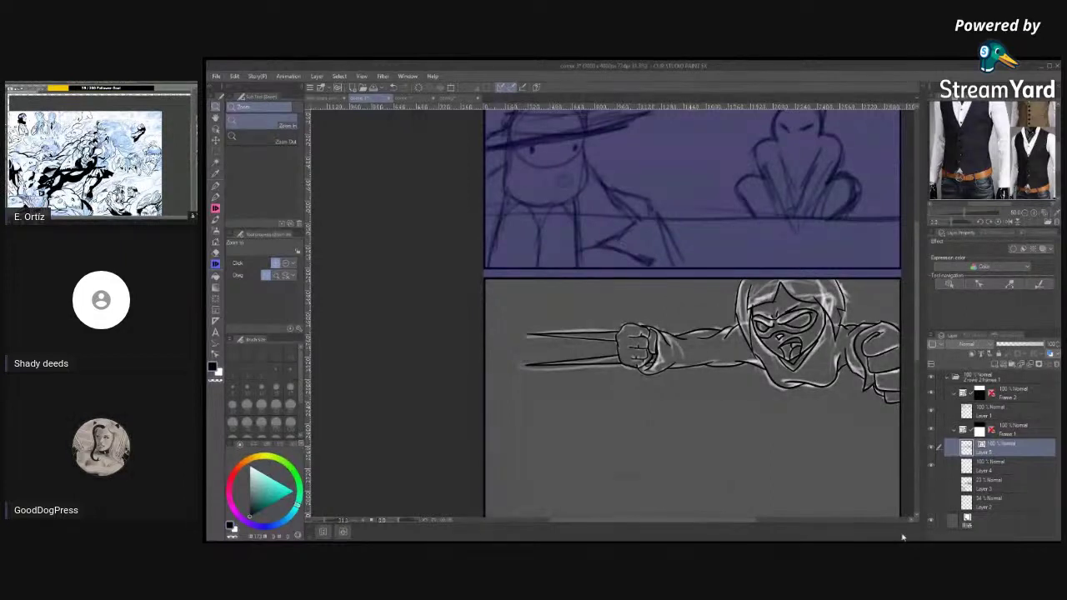
click(931, 468)
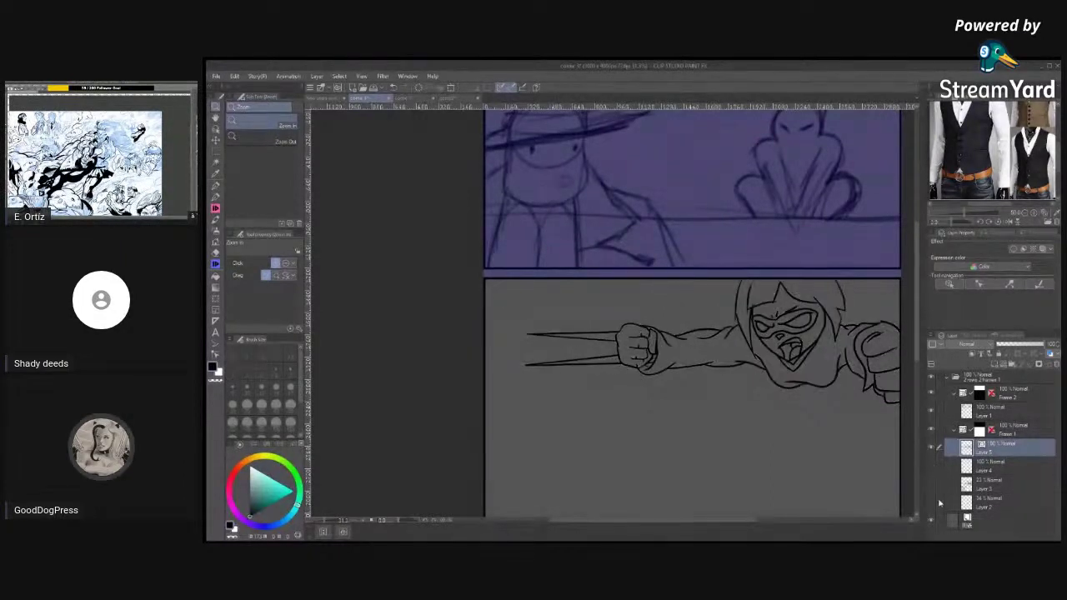
click(929, 467)
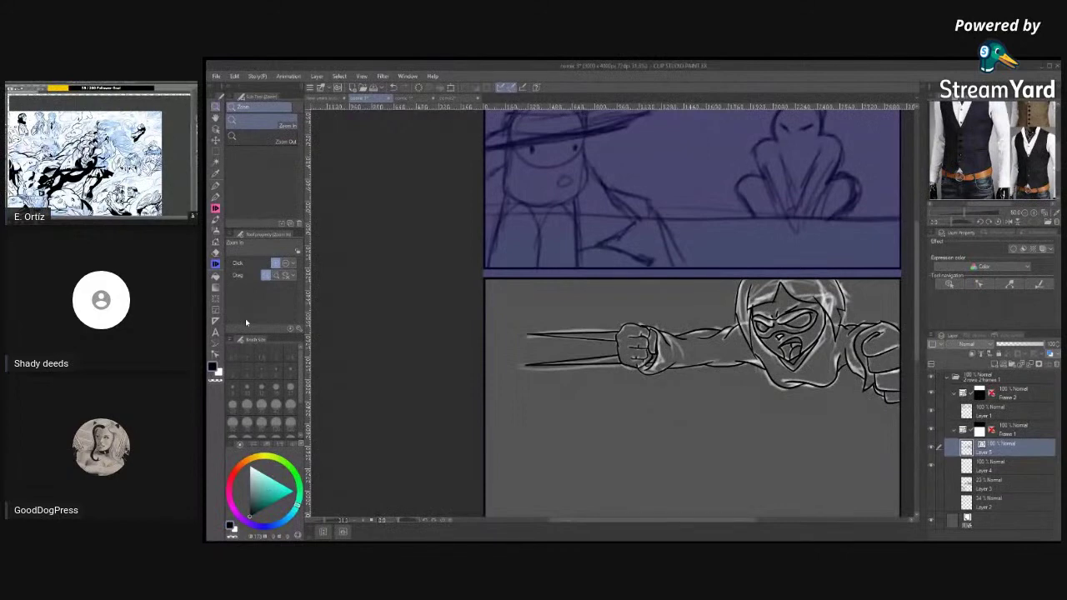
Try different placements of scattered saturated lines in the lower panel, ending with speed lines radiating from around the masked figure's head.
click(216, 299)
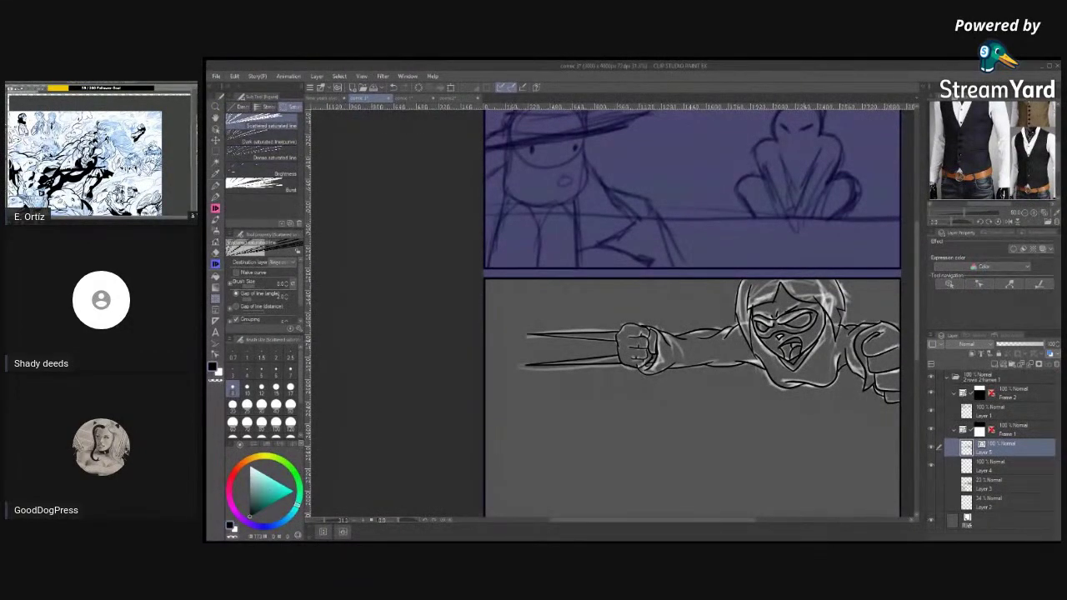
mouse_move(878, 301)
mouse_down()
mouse_move(834, 284)
mouse_move(787, 242)
mouse_move(667, 484)
mouse_move(429, 521)
mouse_up()
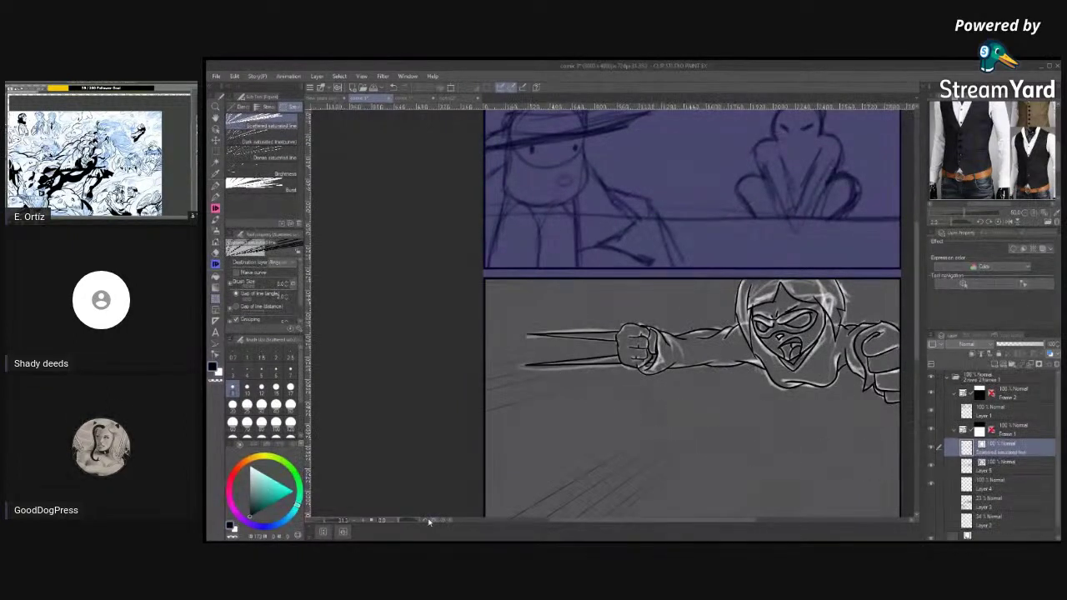
key(ctrl+z)
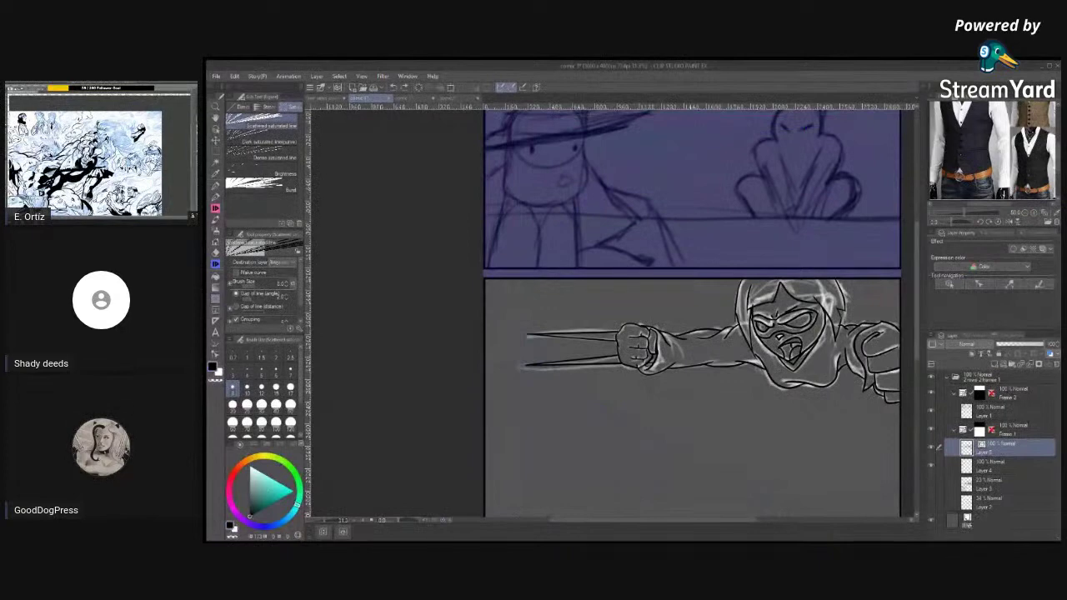
key(ctrl+y)
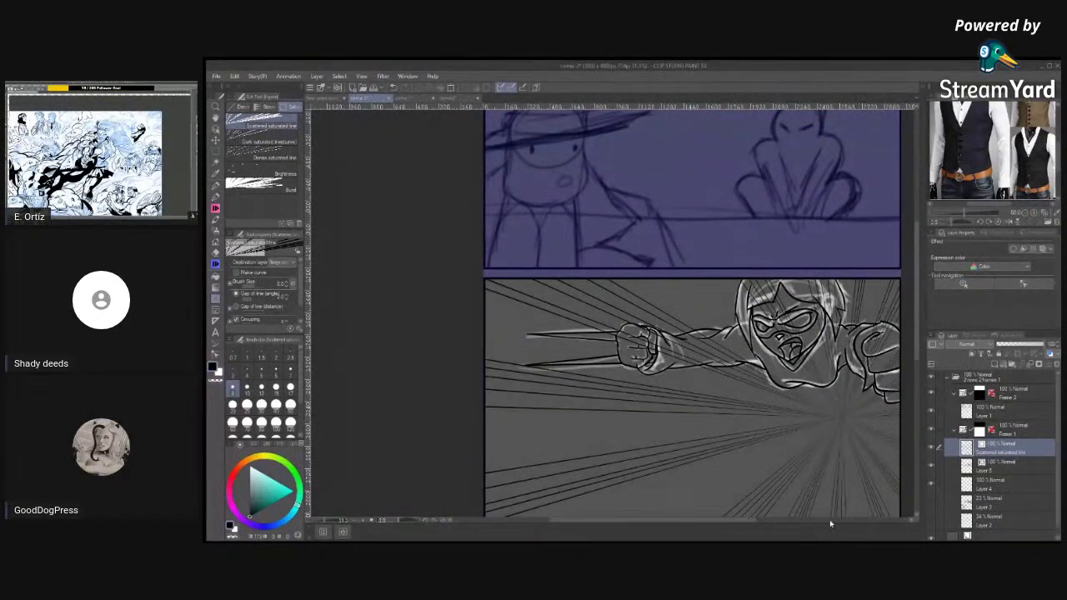
key(ctrl+z)
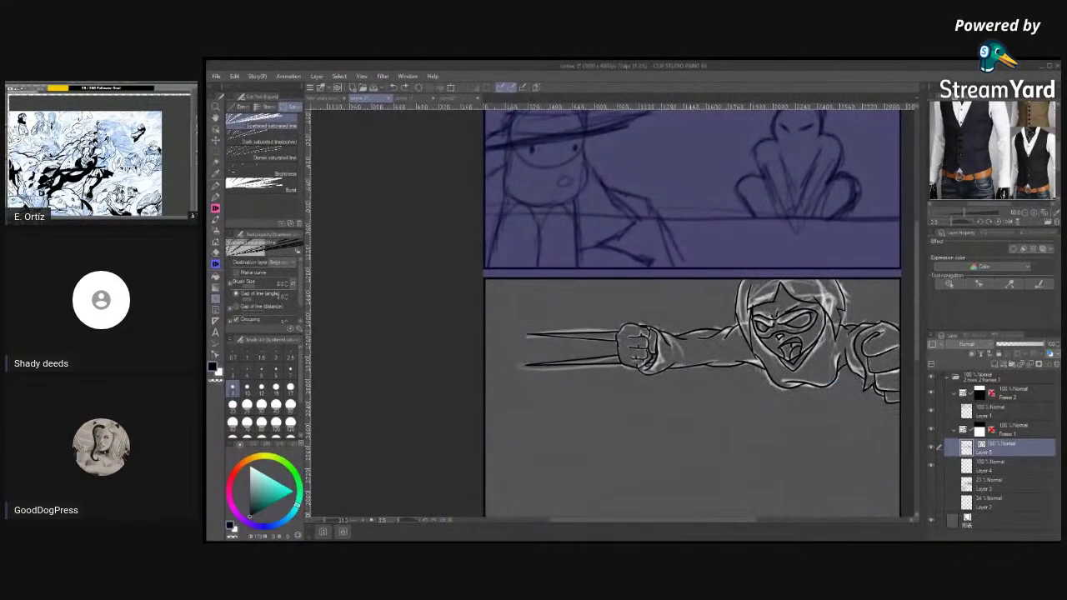
key(ctrl+y)
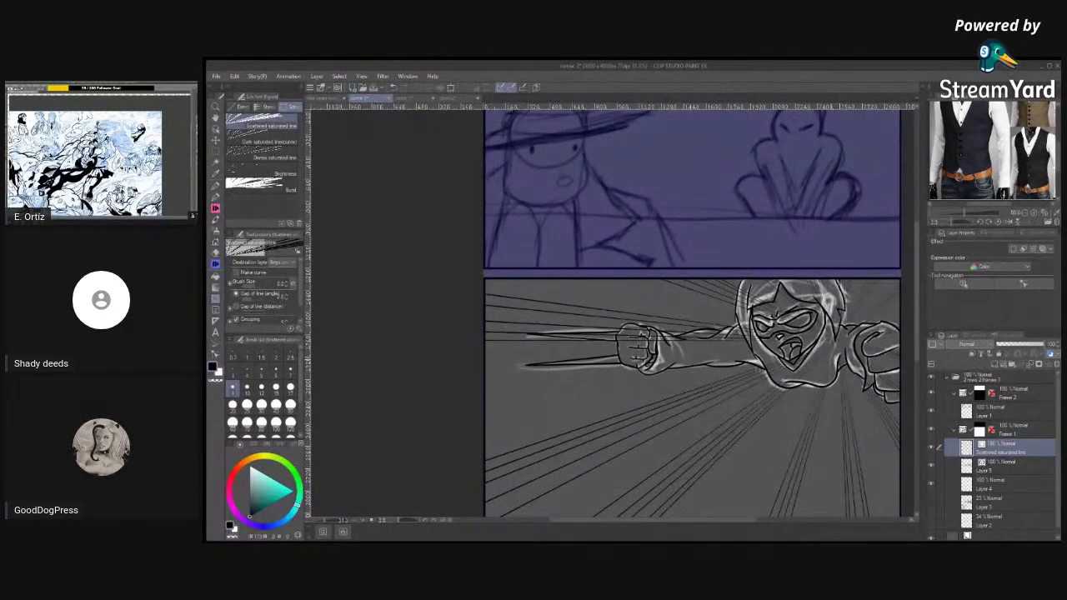
Move the scattered saturated line layer below the figure's ink layer and Layer 4, directly above Layer 3.
drag(965, 450, 967, 492)
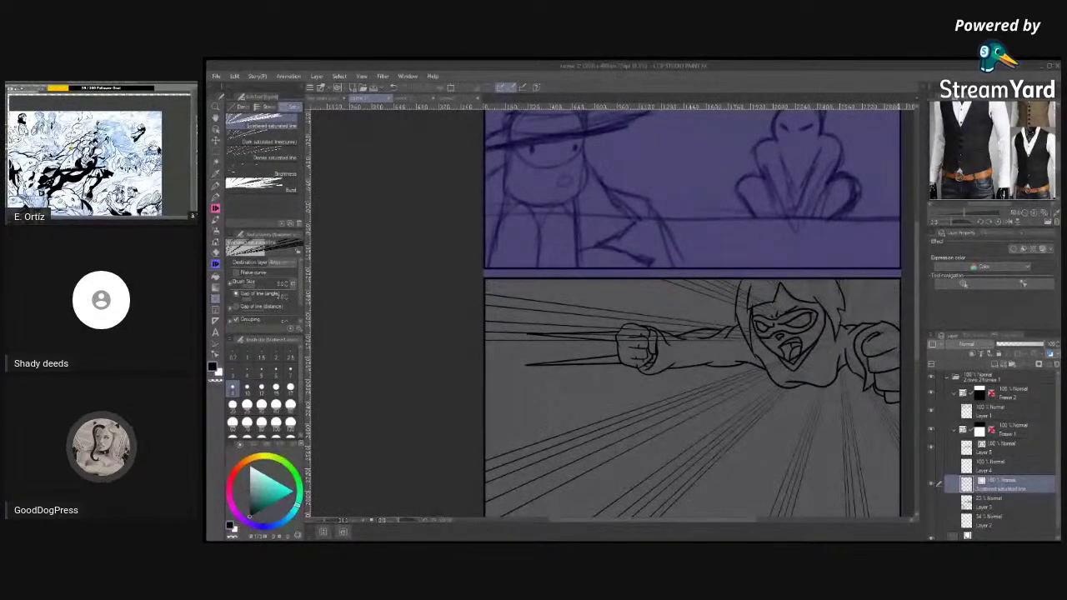
key(/)
alt+click(779, 291)
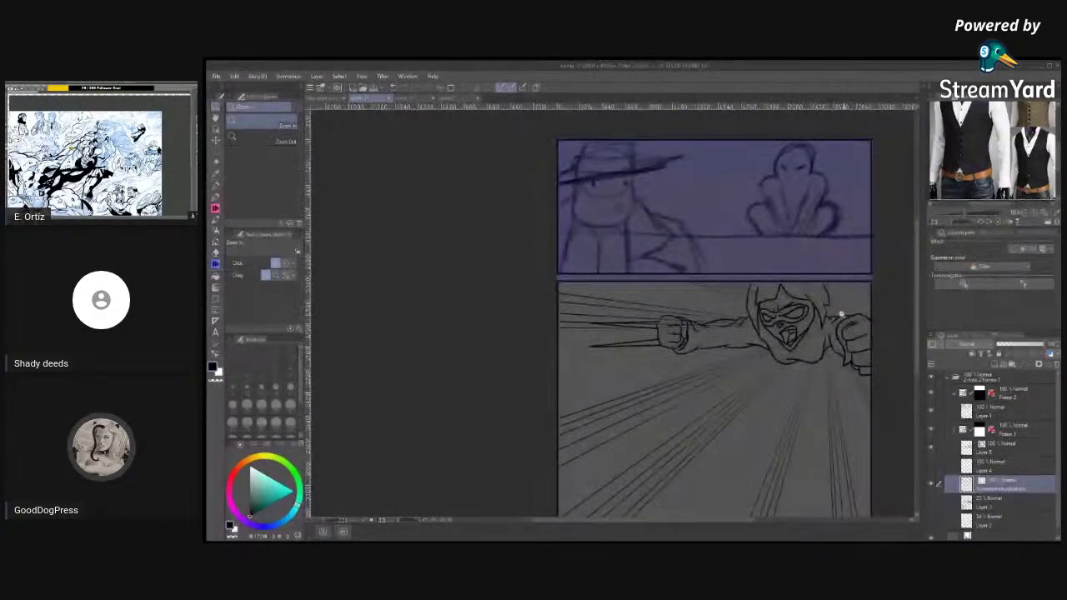
alt+click(859, 375)
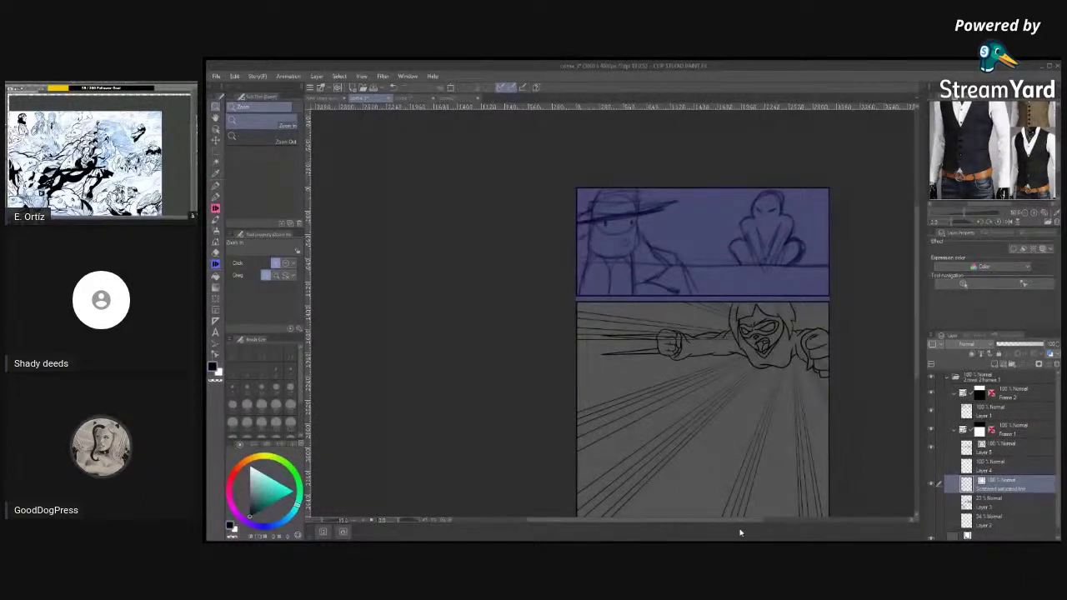
Replace the old Layer 4 with a new blank layer above the speed lines, and hide the scattered saturated line layer.
click(932, 465)
click(932, 466)
click(984, 466)
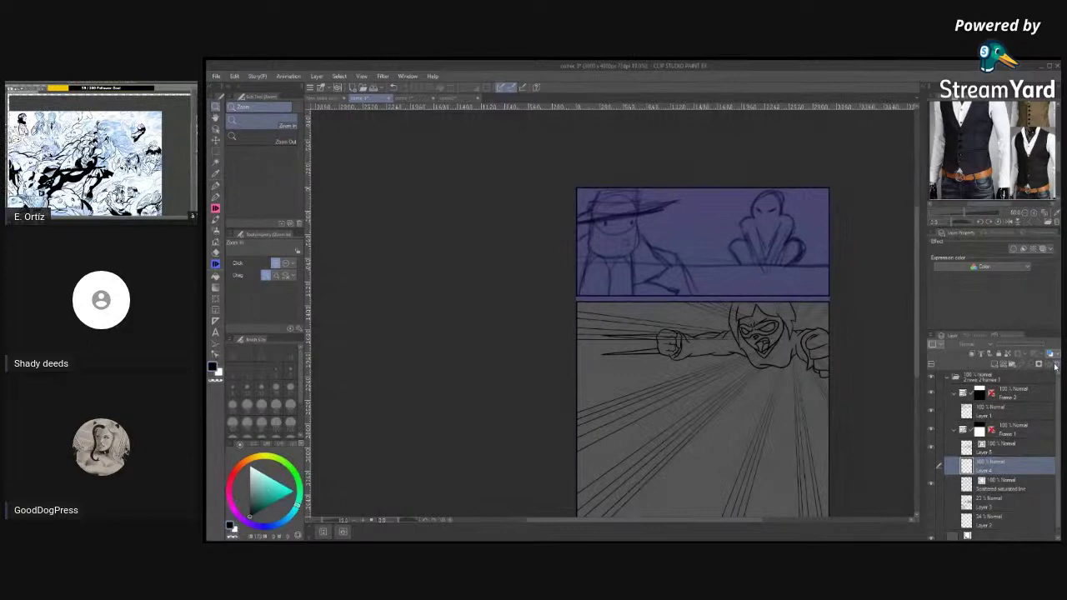
key(Return)
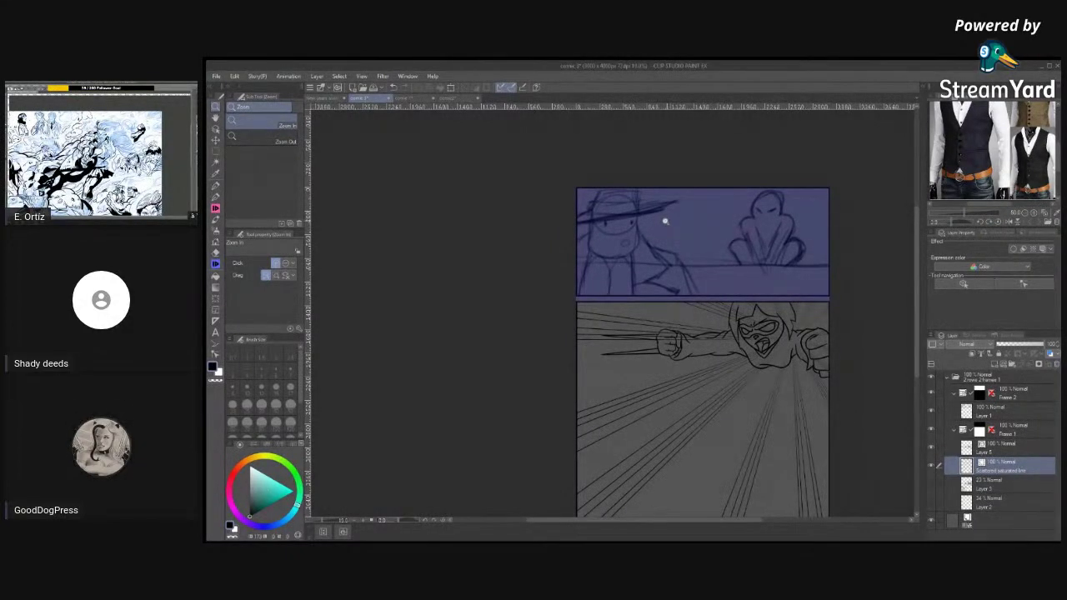
click(995, 364)
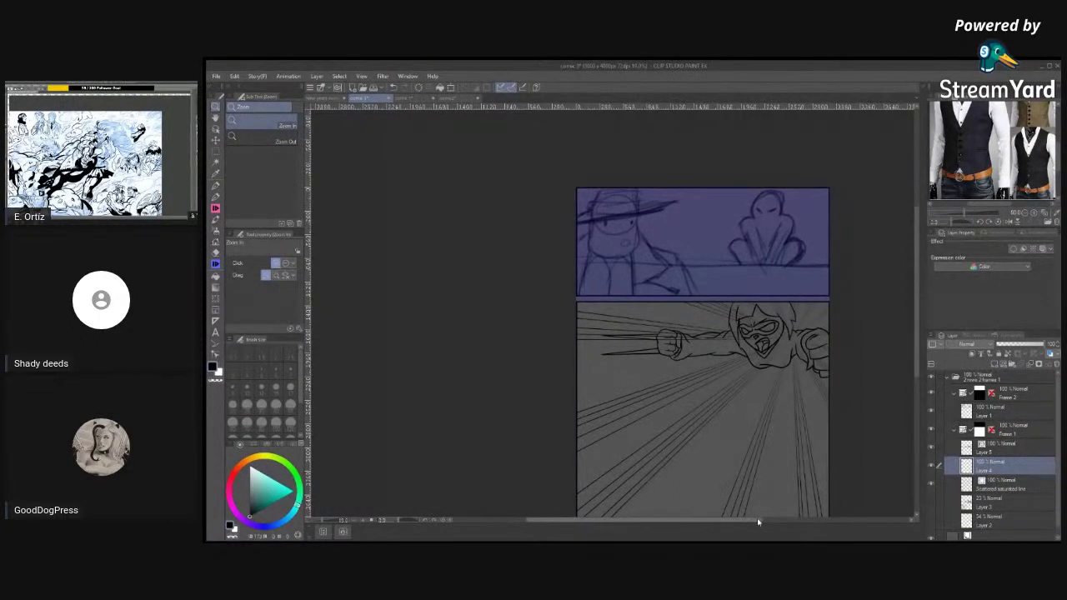
click(932, 484)
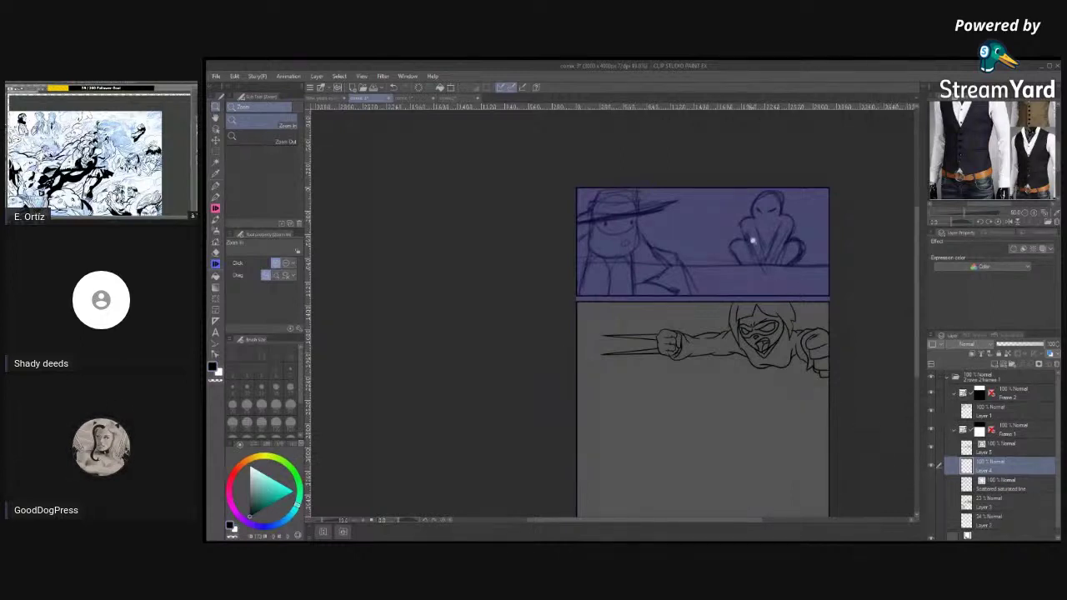
On the coloured comic page, slightly adjust the opacity of the blue Layer 2 in the upper frame.
click(411, 98)
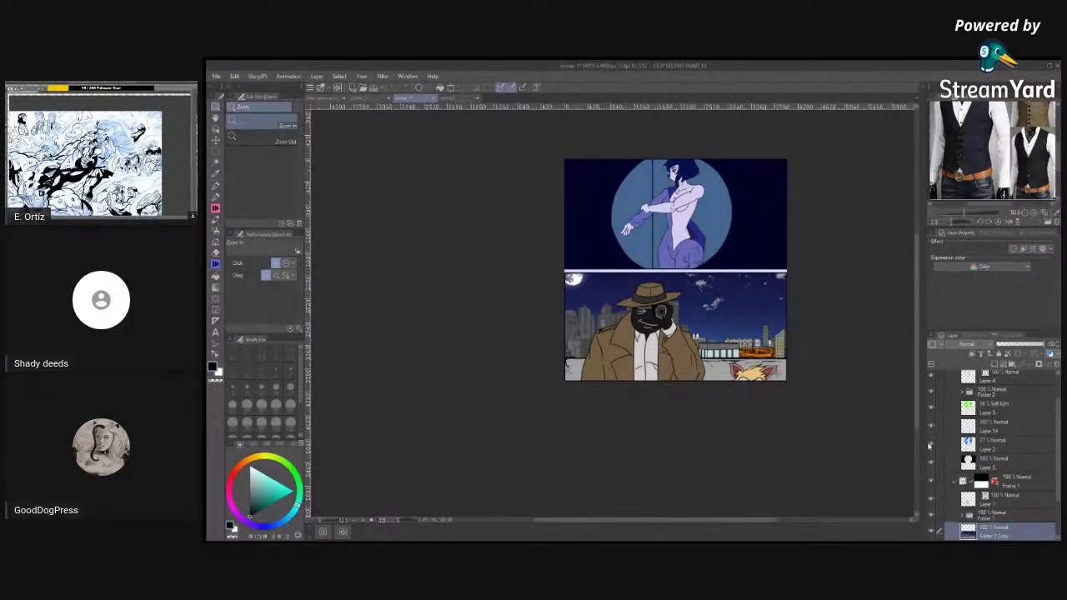
scroll(1001, 438, down, 1)
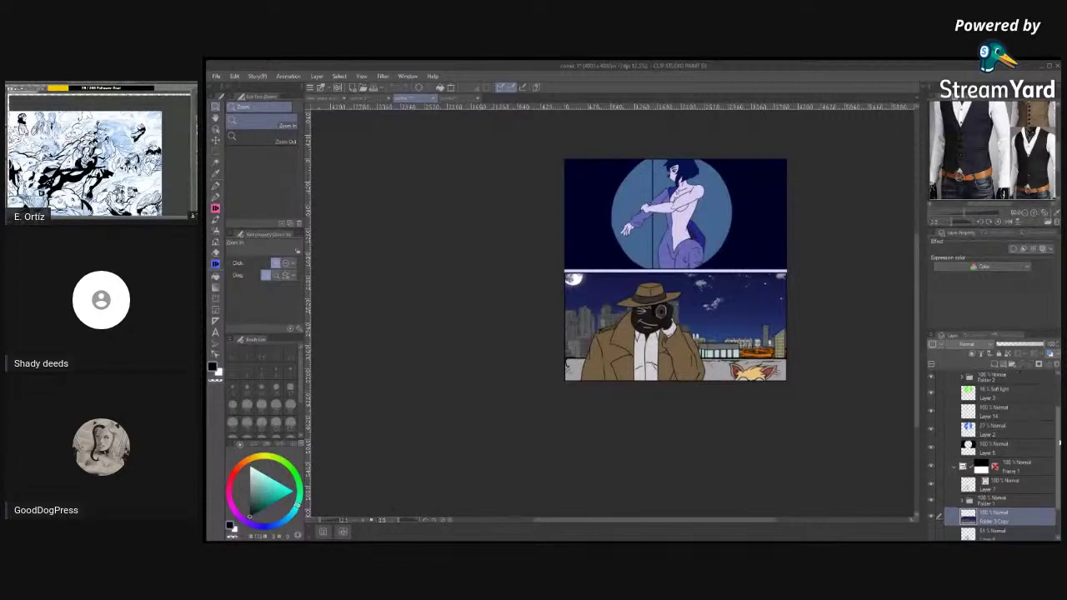
click(1005, 426)
drag(1003, 352, 1002, 345)
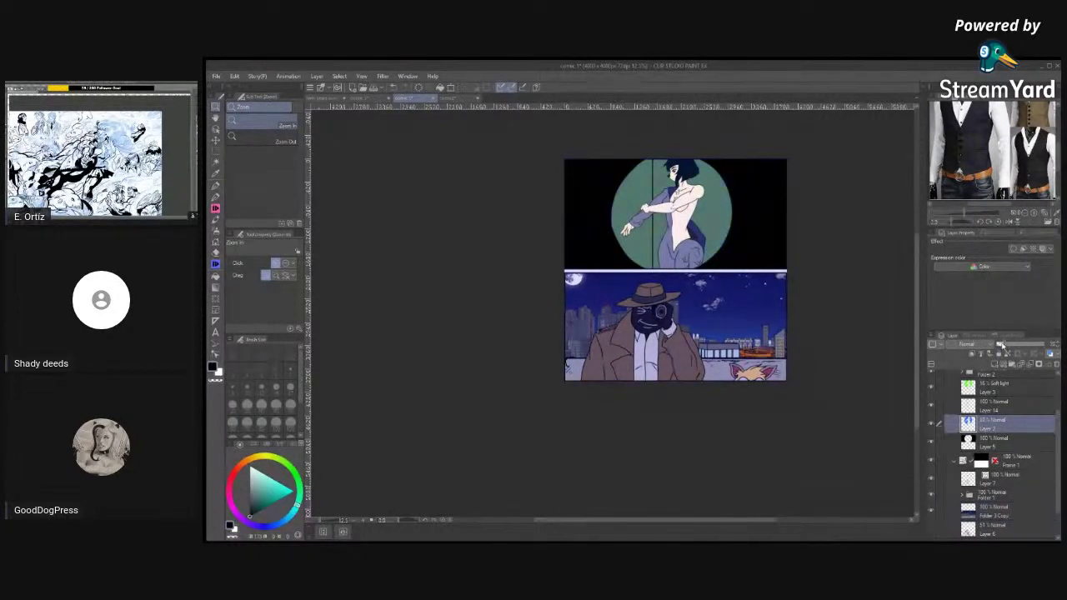
drag(1001, 344, 1005, 346)
Select Layer 1 inside Folder 2, sample the purple of the woman's clothing, and return to the masked-figure page.
drag(1059, 445, 1059, 426)
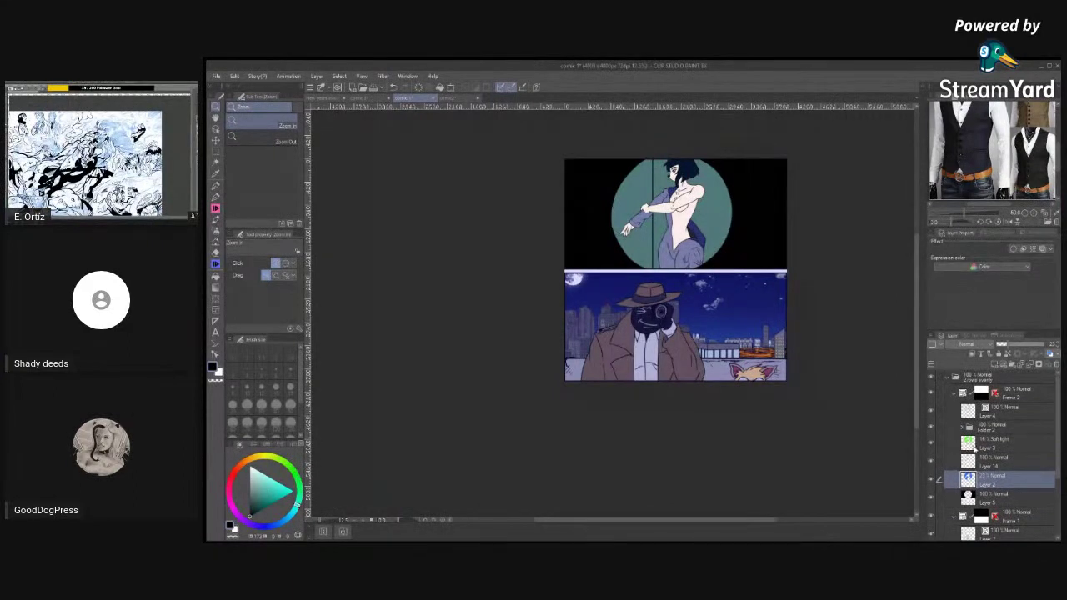
mouse_move(1057, 432)
mouse_down()
mouse_move(1056, 488)
mouse_move(1055, 417)
mouse_up()
click(946, 381)
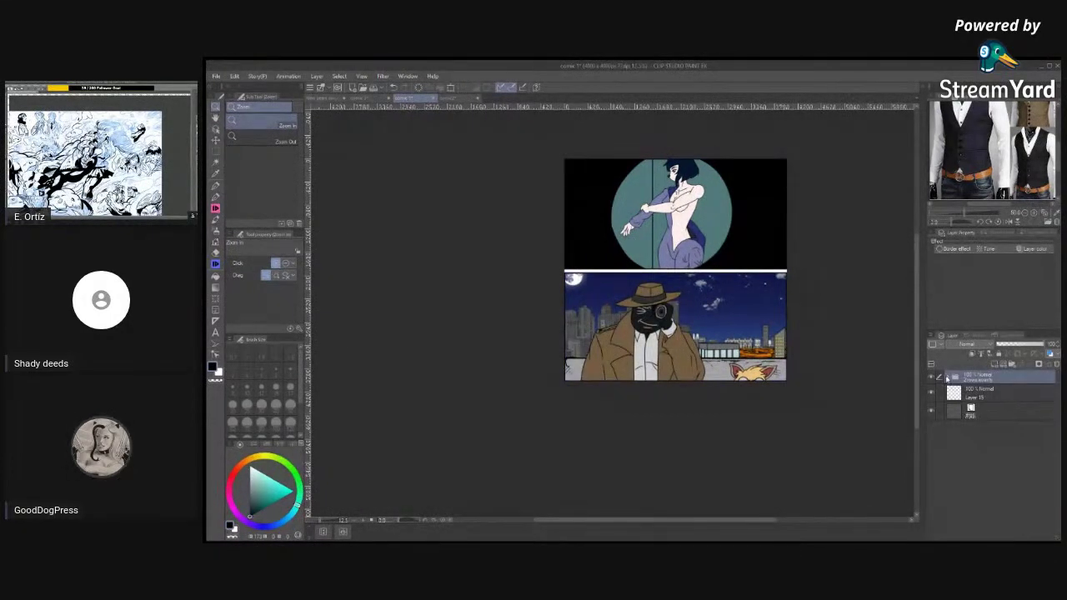
click(946, 381)
click(930, 393)
click(930, 392)
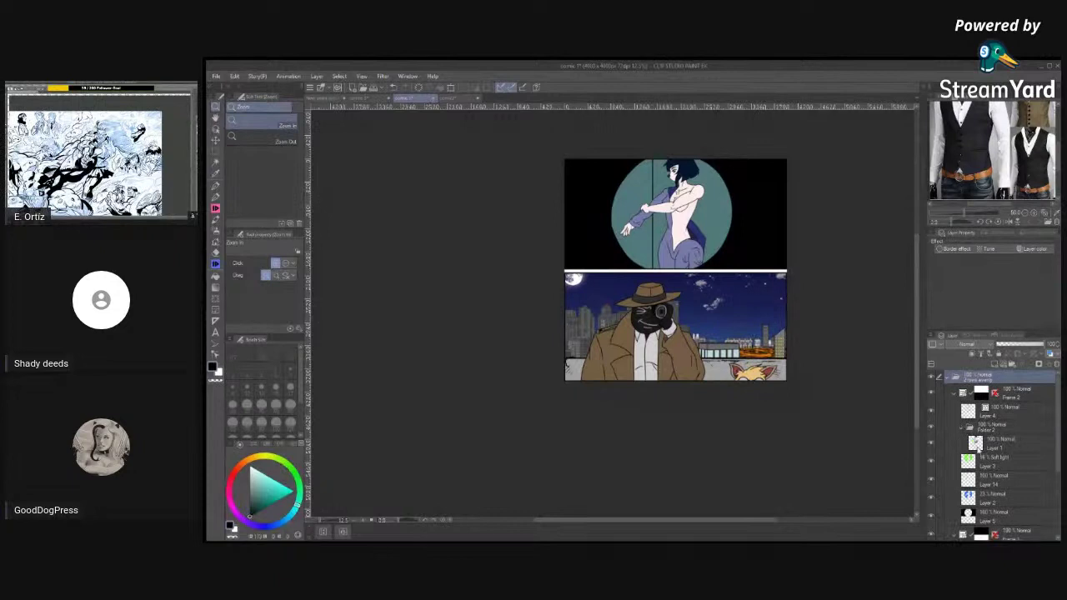
click(977, 446)
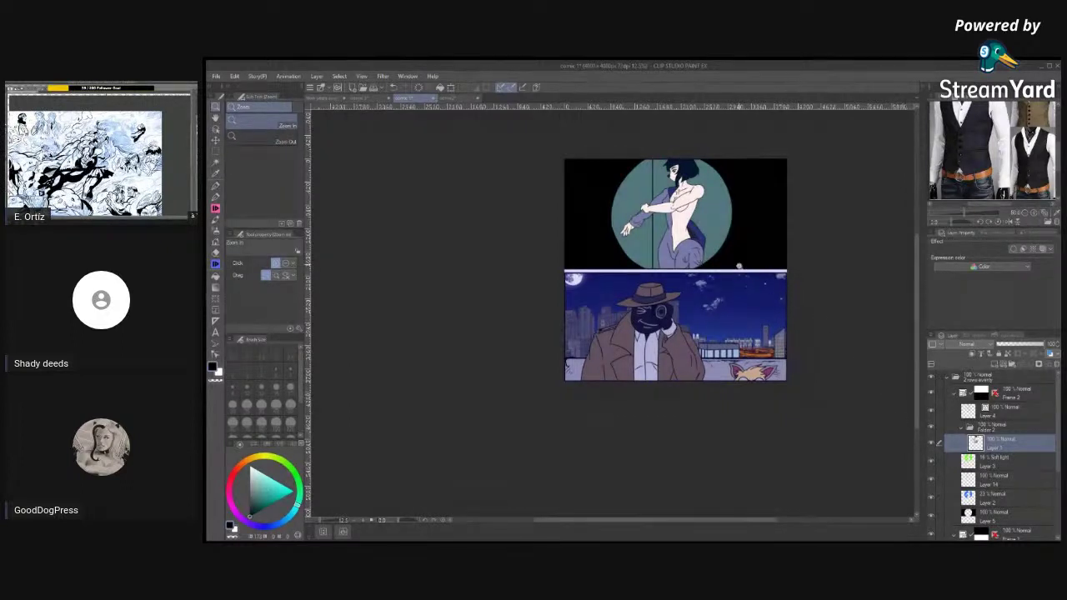
key(alt)
click(215, 190)
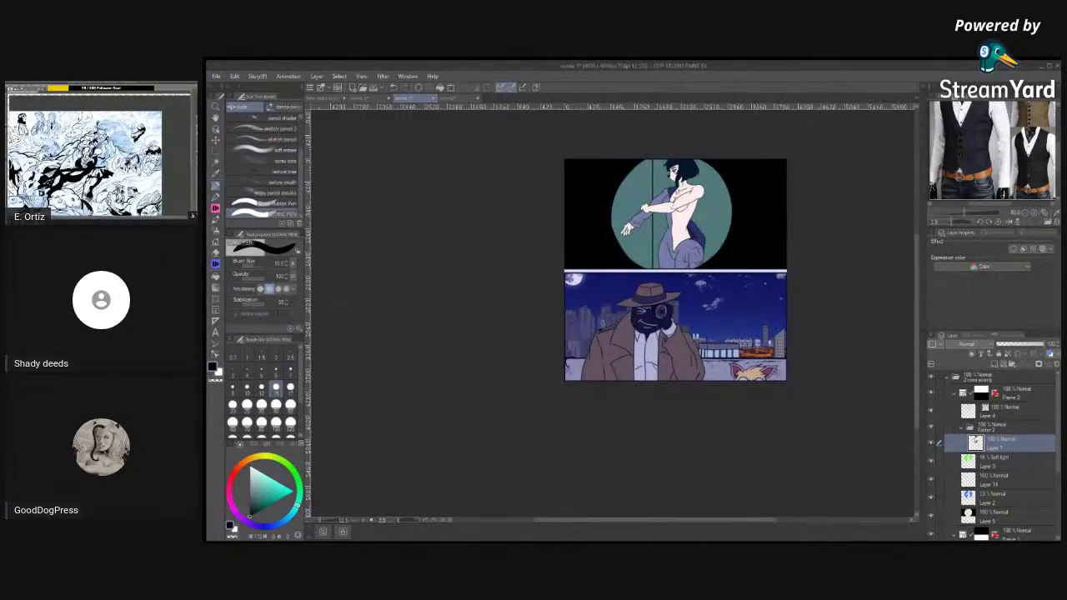
alt+click(669, 255)
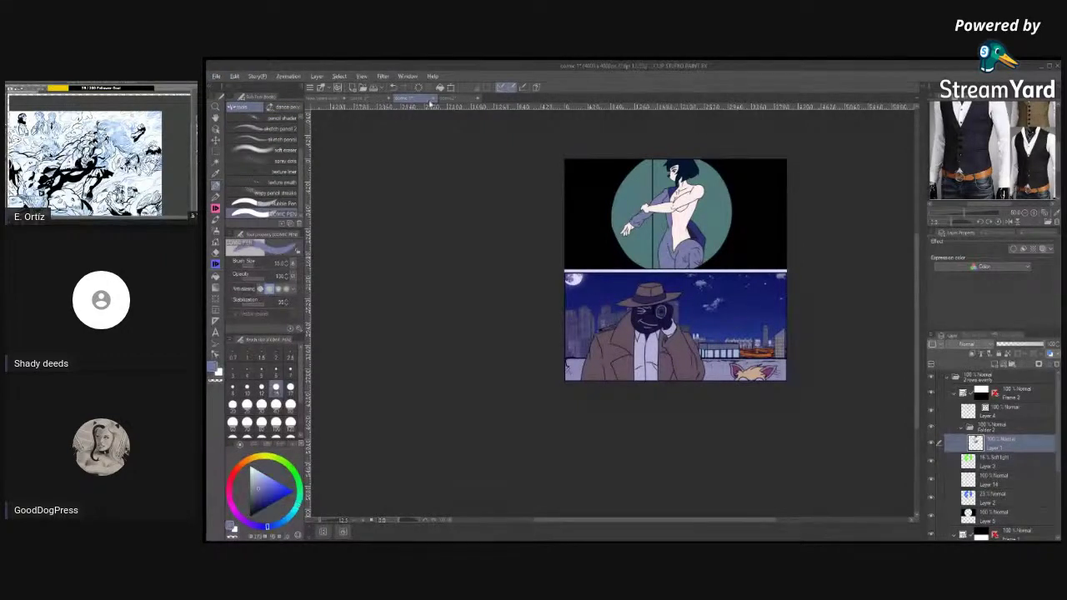
click(379, 100)
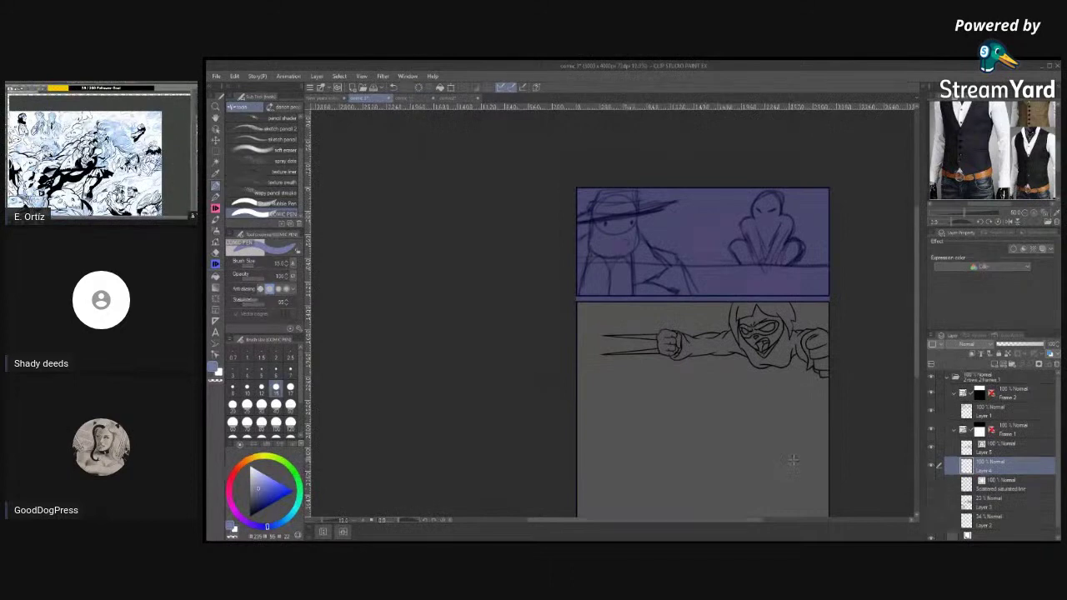
Try filling the empty area of the lower panel with the sampled purple on Layer 4.
key(h)
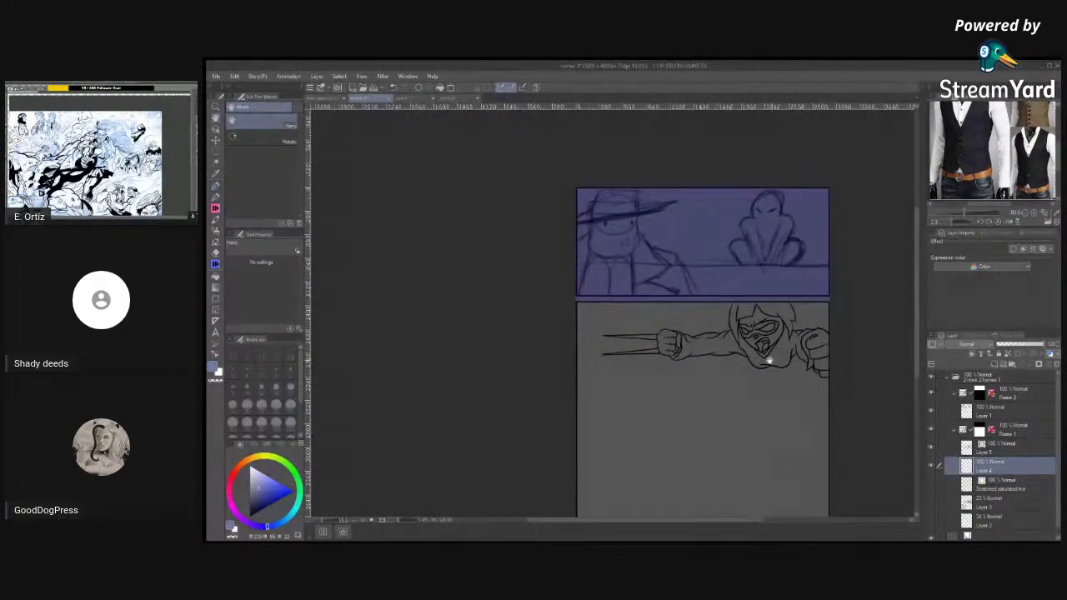
key(g)
key(g)
key(g)
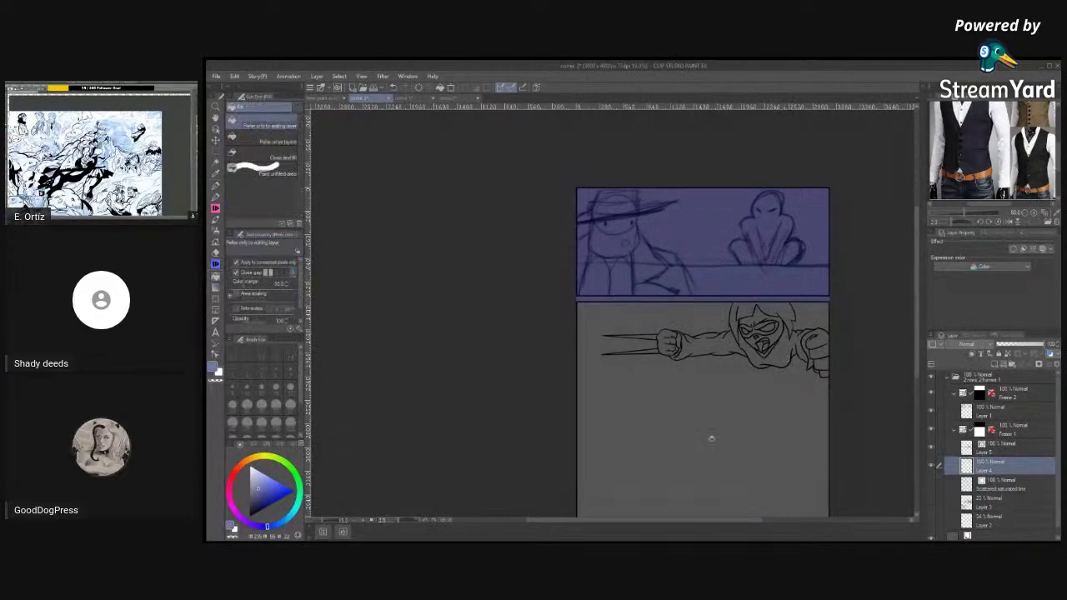
click(680, 473)
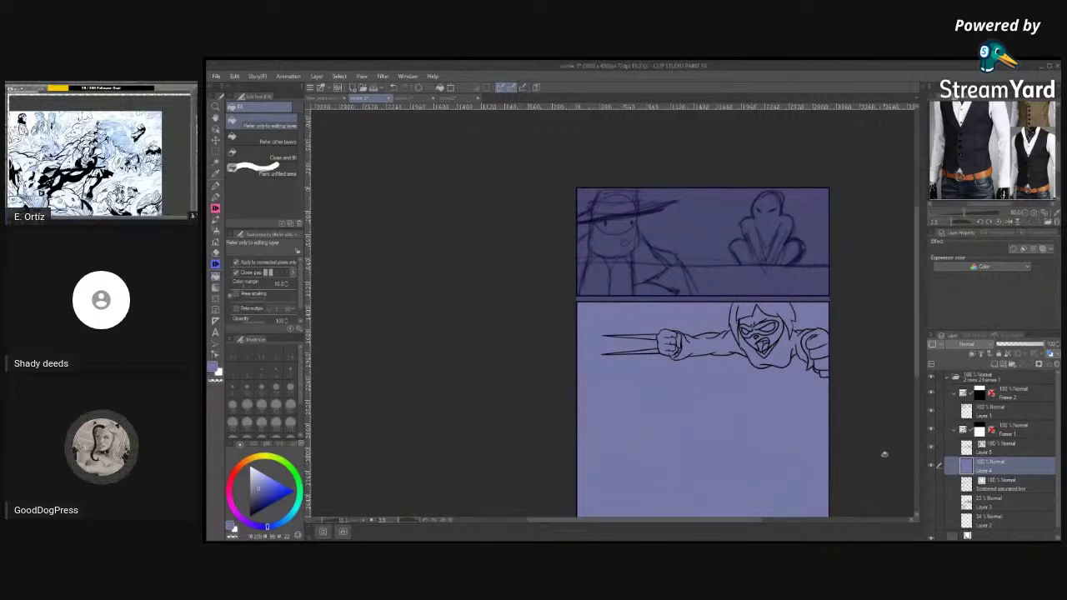
key(ctrl+z)
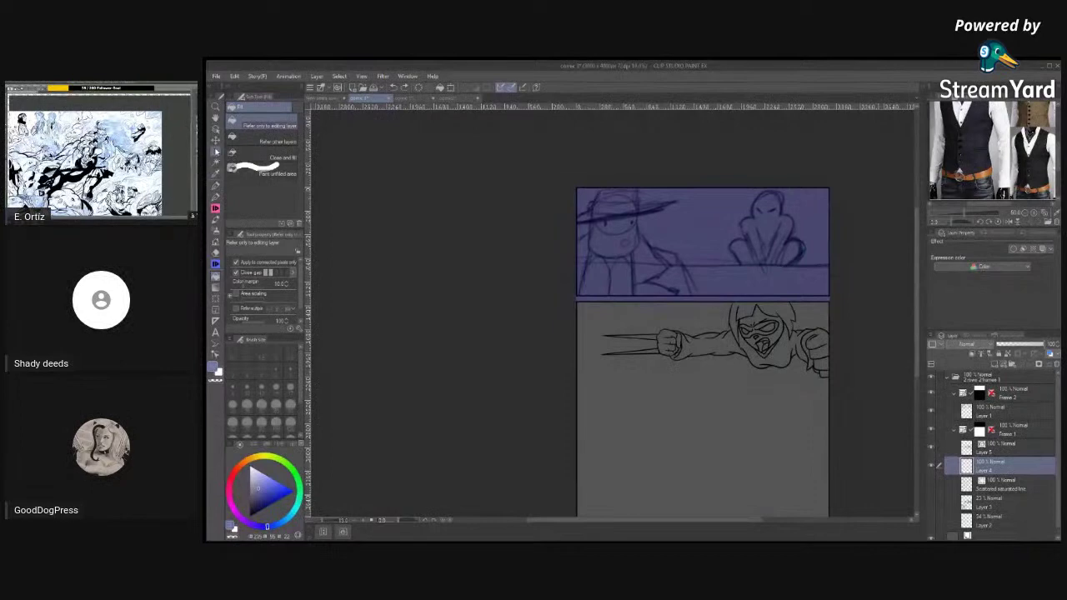
Auto-select the masked figure's sleeves and torso across all layers and fill them with the sampled purple on Layer 4.
click(216, 161)
click(734, 351)
shift+click(776, 358)
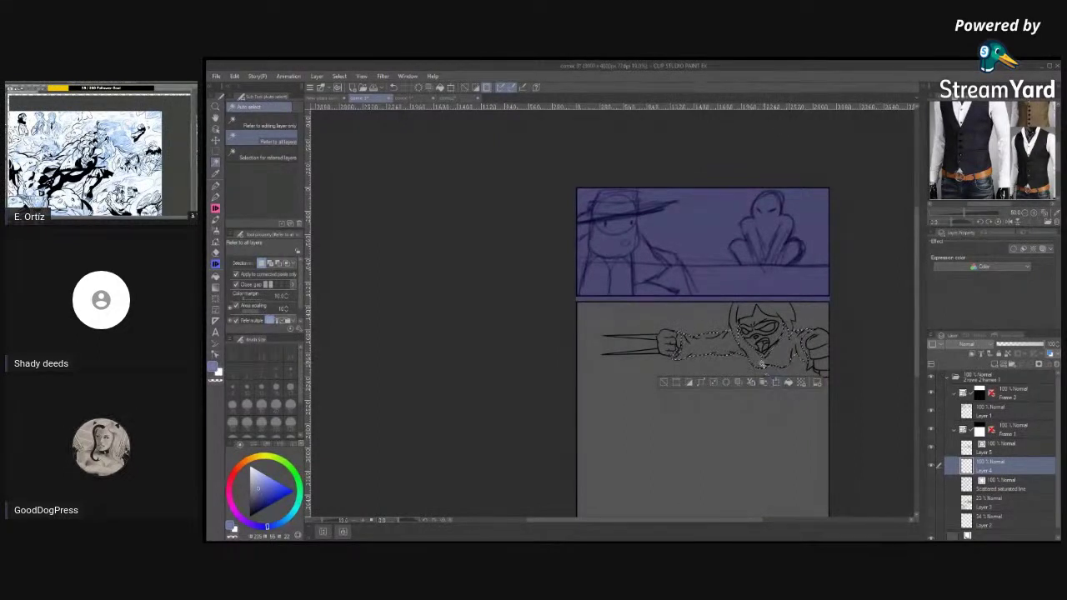
key(g)
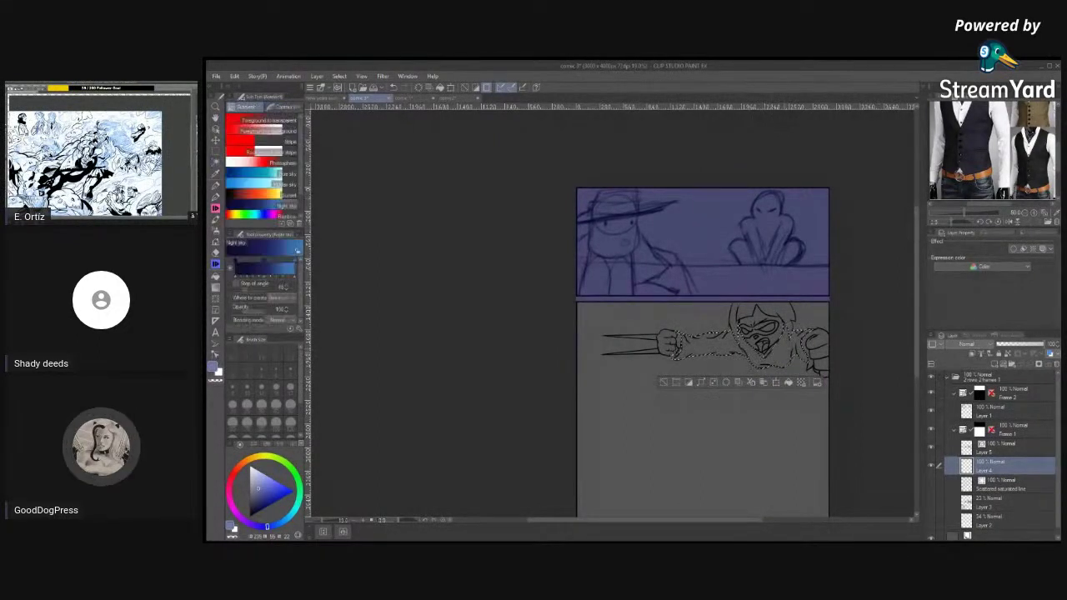
click(763, 360)
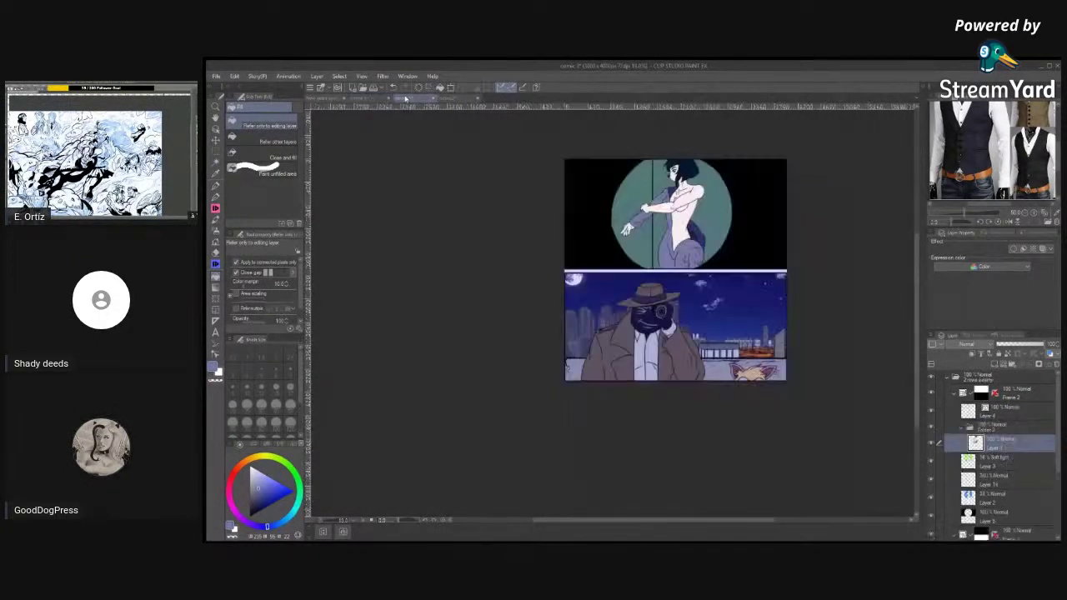
Sample the woman's dark navy hair colour from the coloured comic page and return to the masked-figure page.
click(405, 99)
key(i)
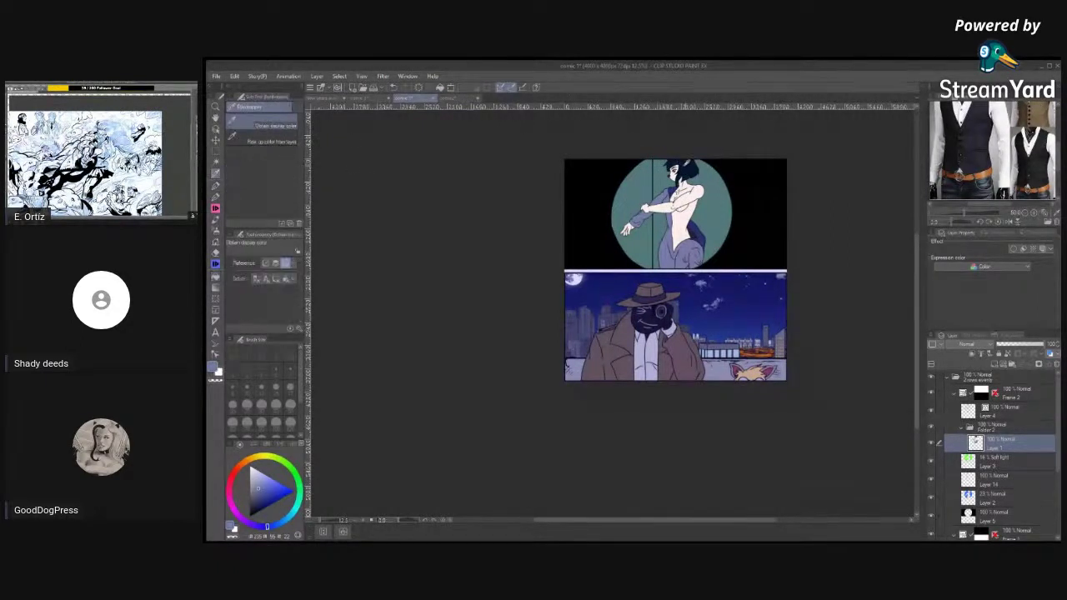
click(671, 146)
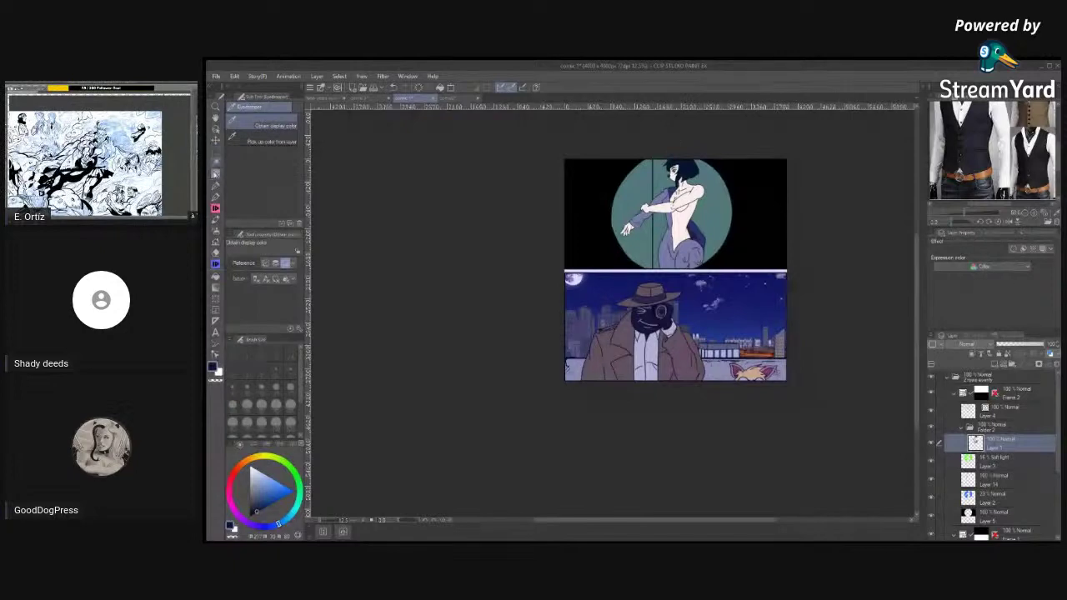
click(459, 99)
click(369, 98)
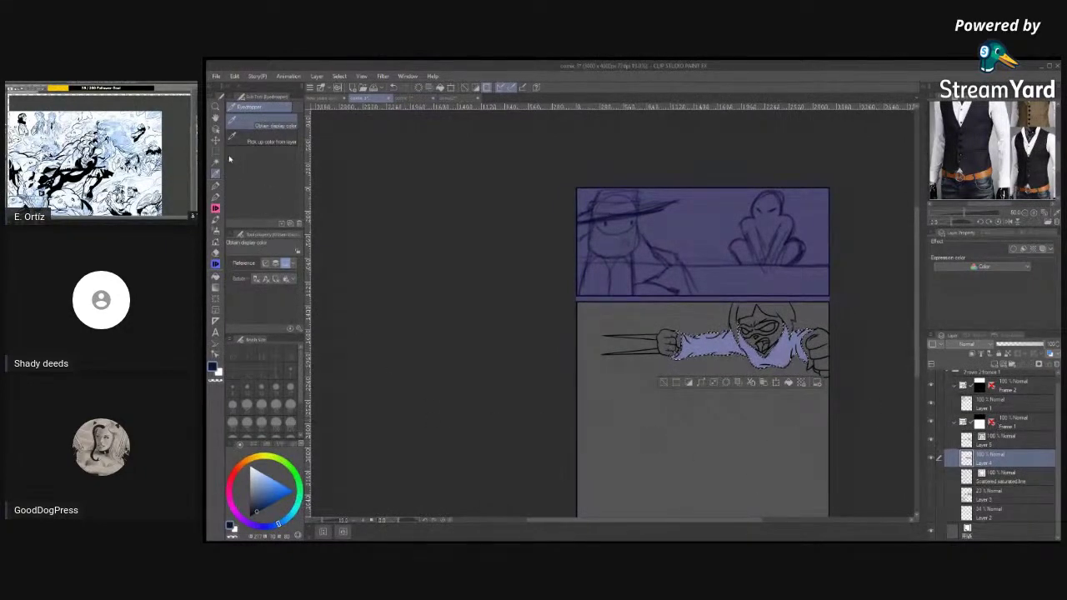
Auto-select the masked figure's hair and fill it with the sampled dark navy on Layer 4.
key(w)
shift+click(782, 313)
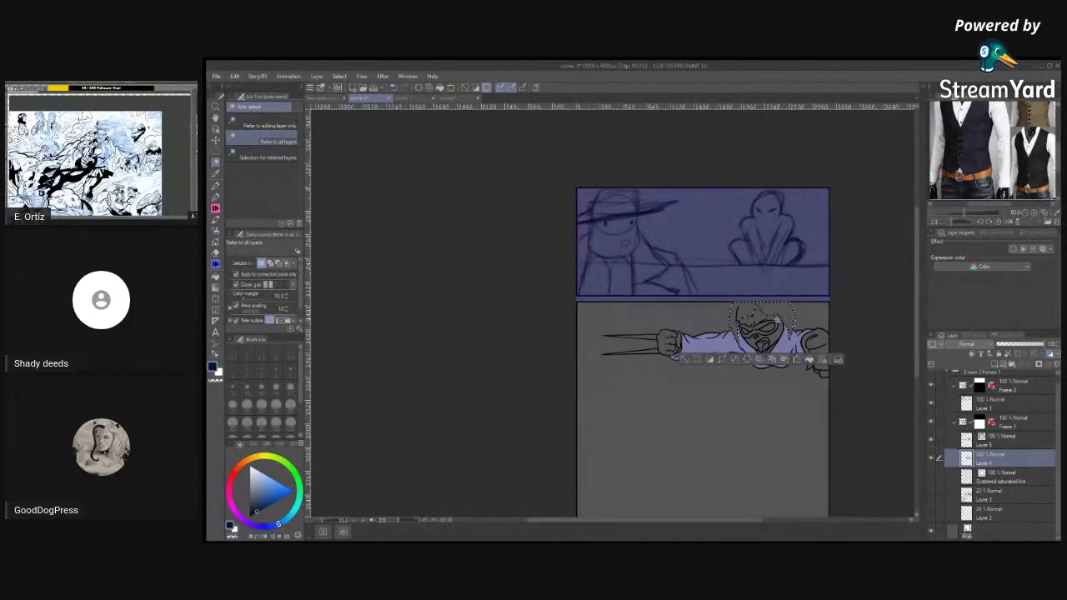
key(g)
key(g)
click(782, 316)
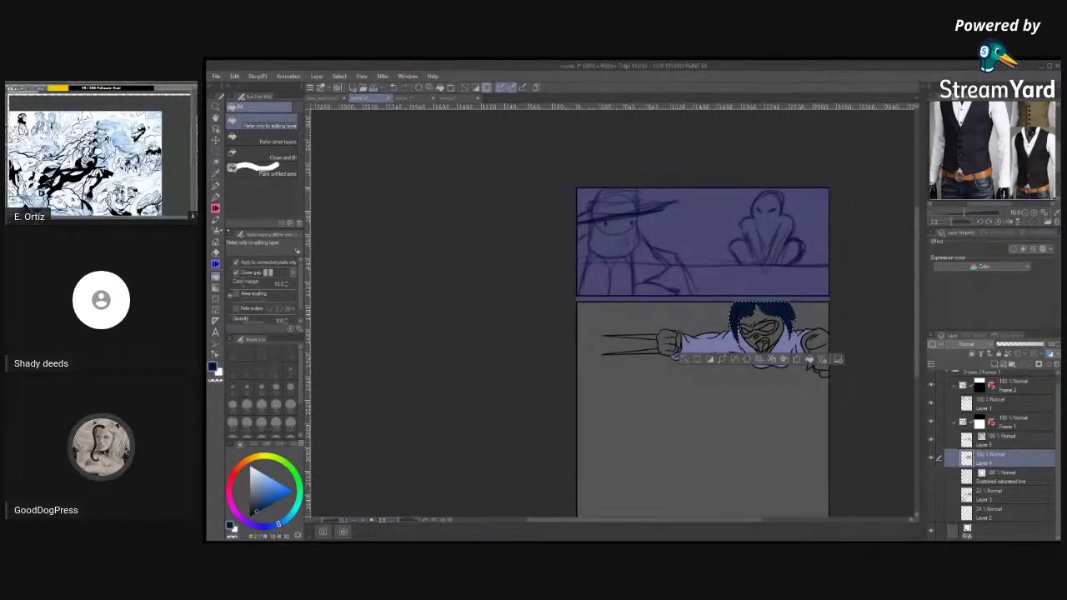
Sample the woman's pale skin colour from the coloured comic page and return to the masked-figure page.
click(415, 99)
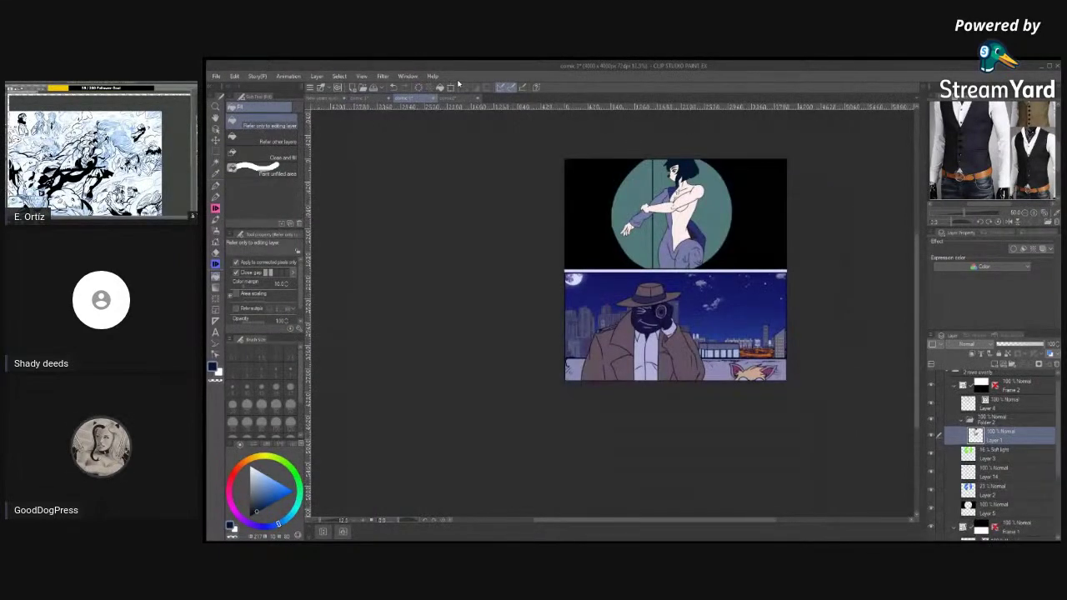
click(216, 173)
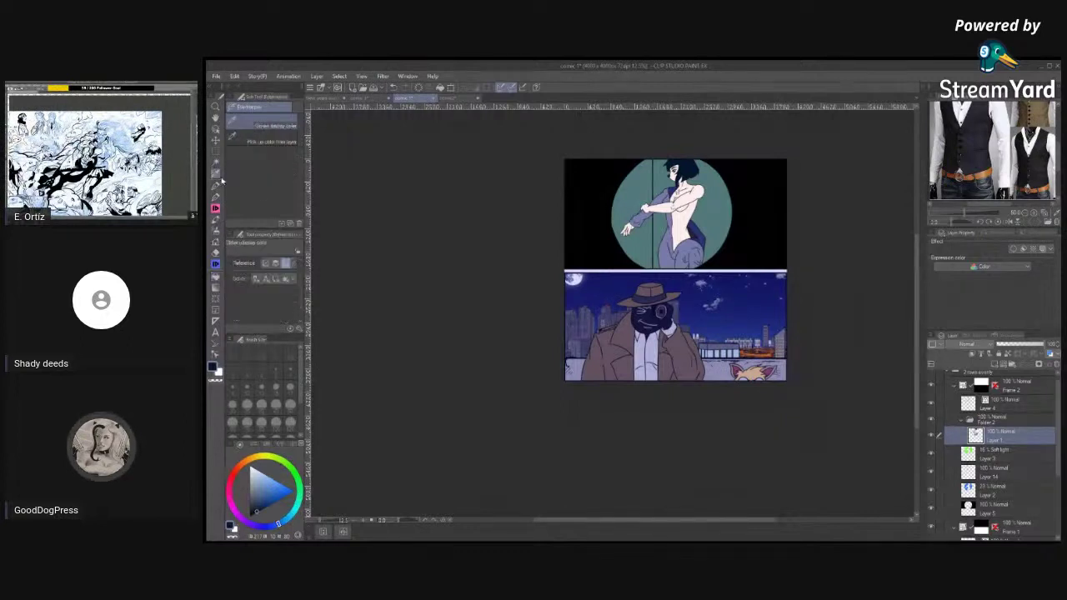
click(689, 215)
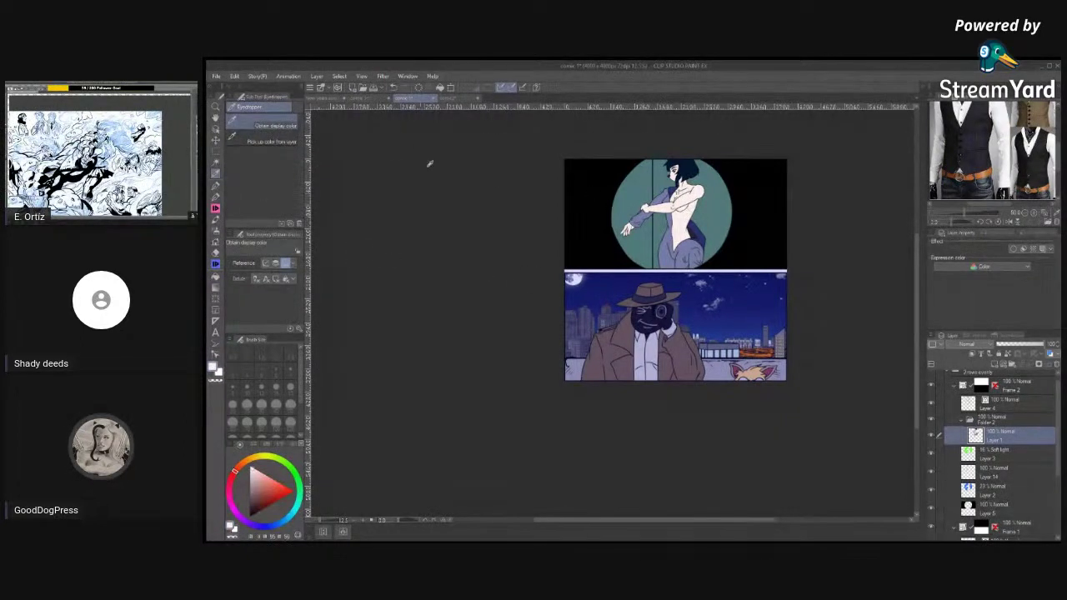
click(367, 99)
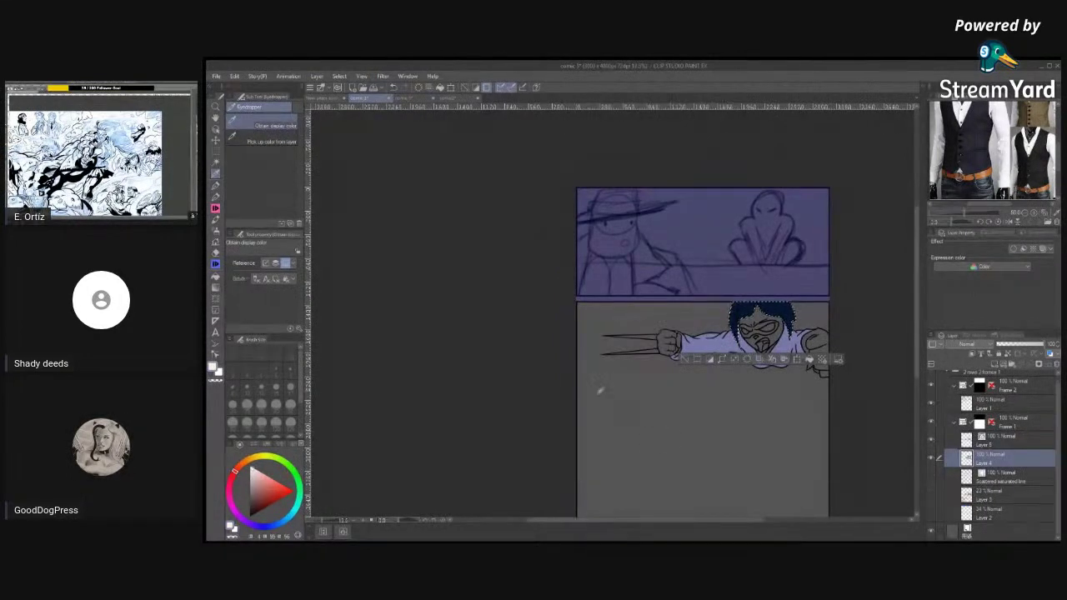
Auto-select the masked figure's face and both fists across all layers, fill them with the sampled pale skin colour on Layer 4, and deselect.
click(216, 160)
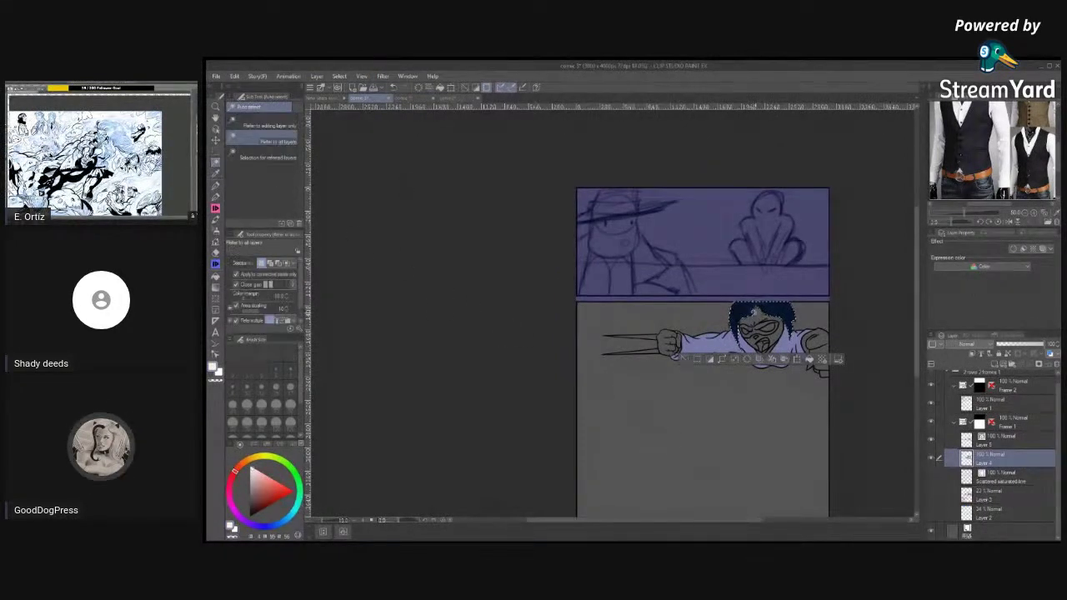
shift+click(819, 346)
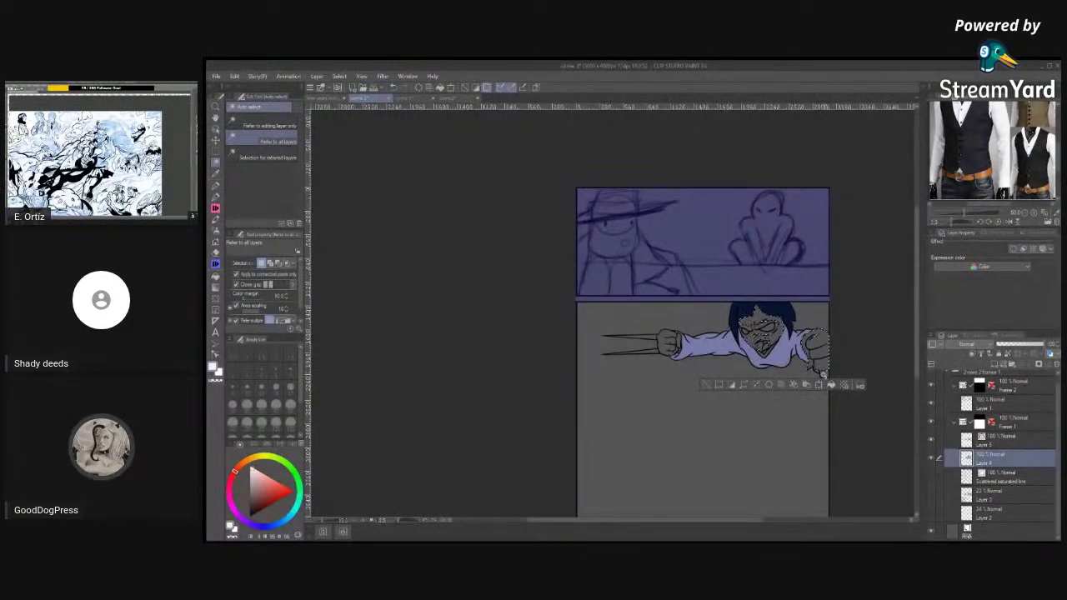
shift+click(817, 373)
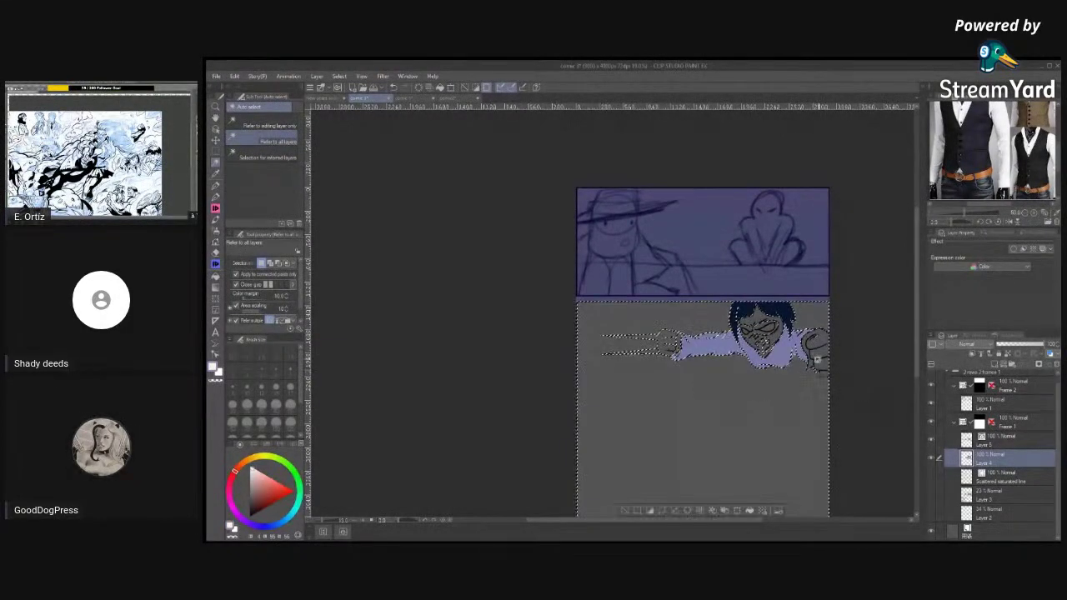
shift+click(664, 348)
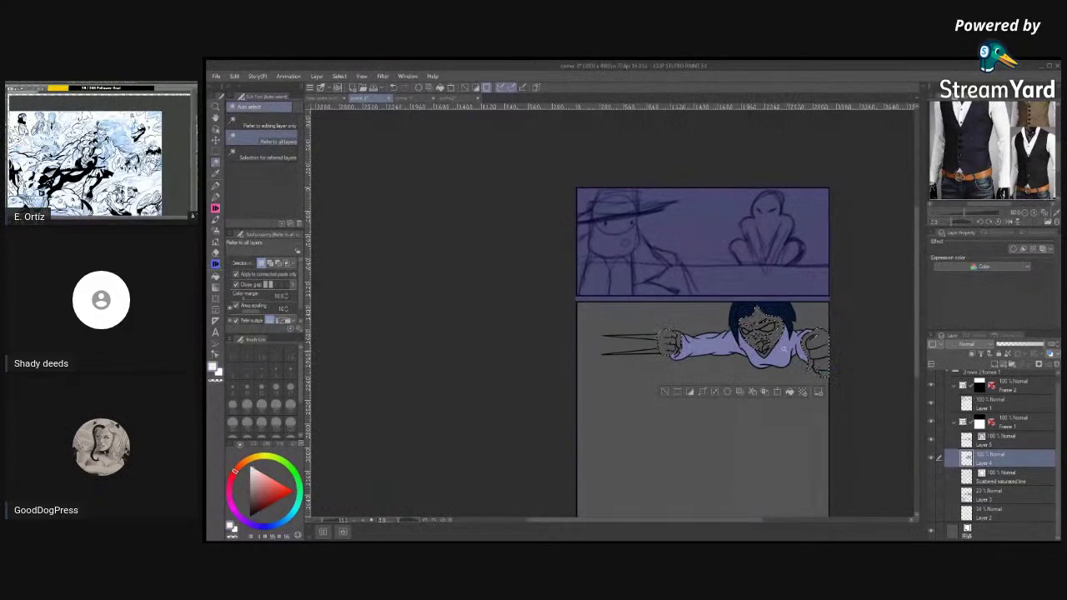
key(g)
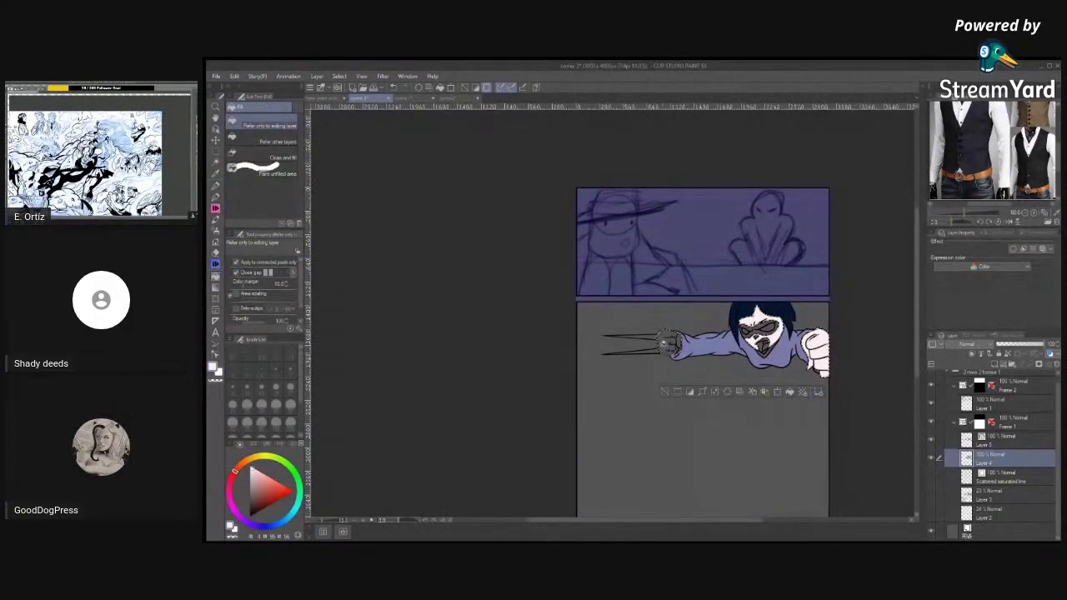
click(664, 344)
key(slash)
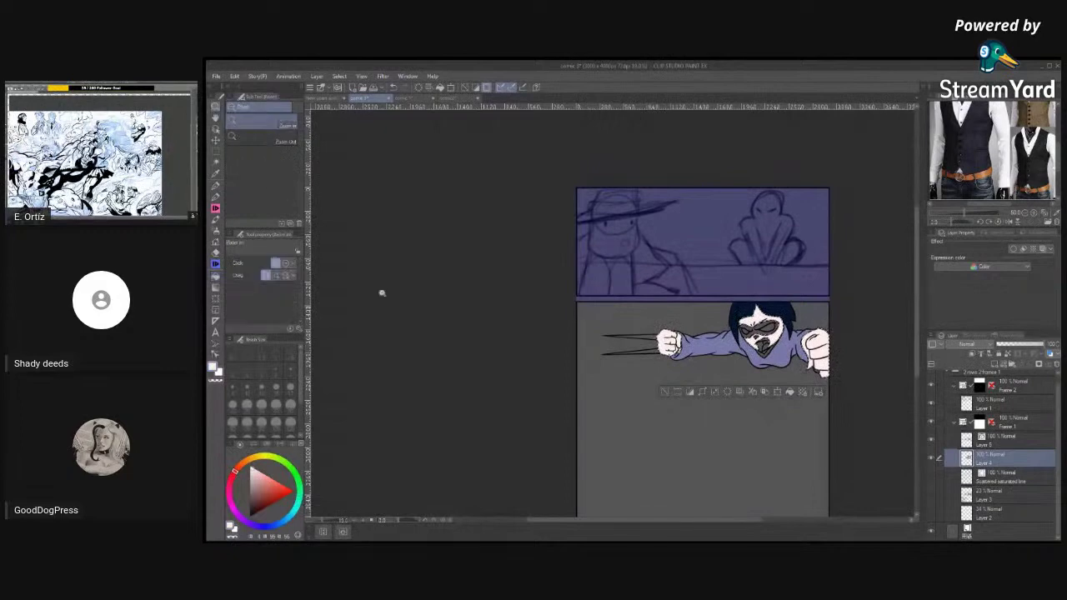
click(881, 370)
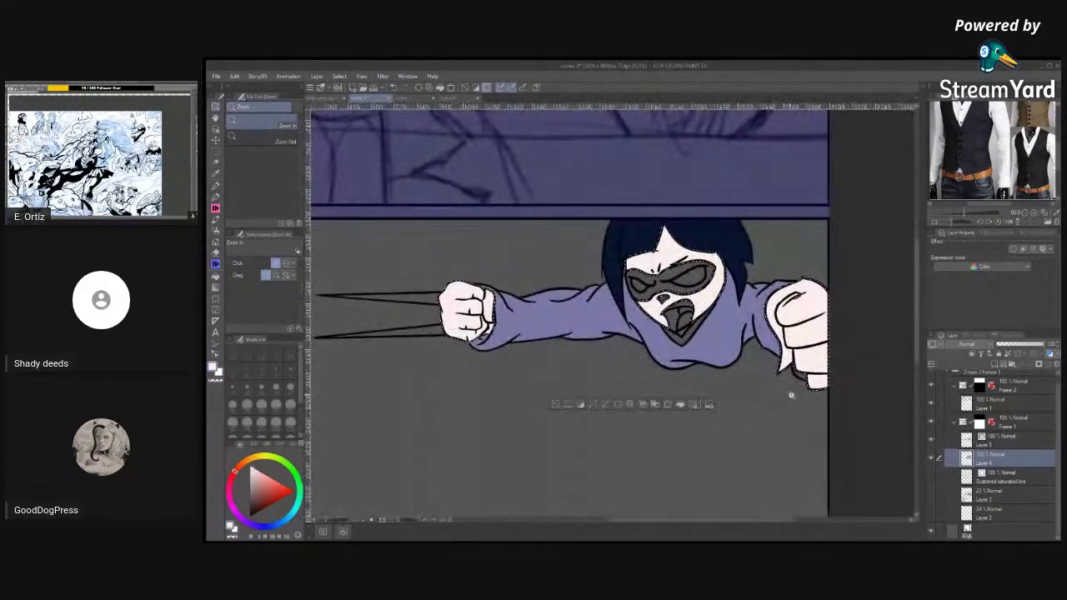
key(m)
key(ctrl+d)
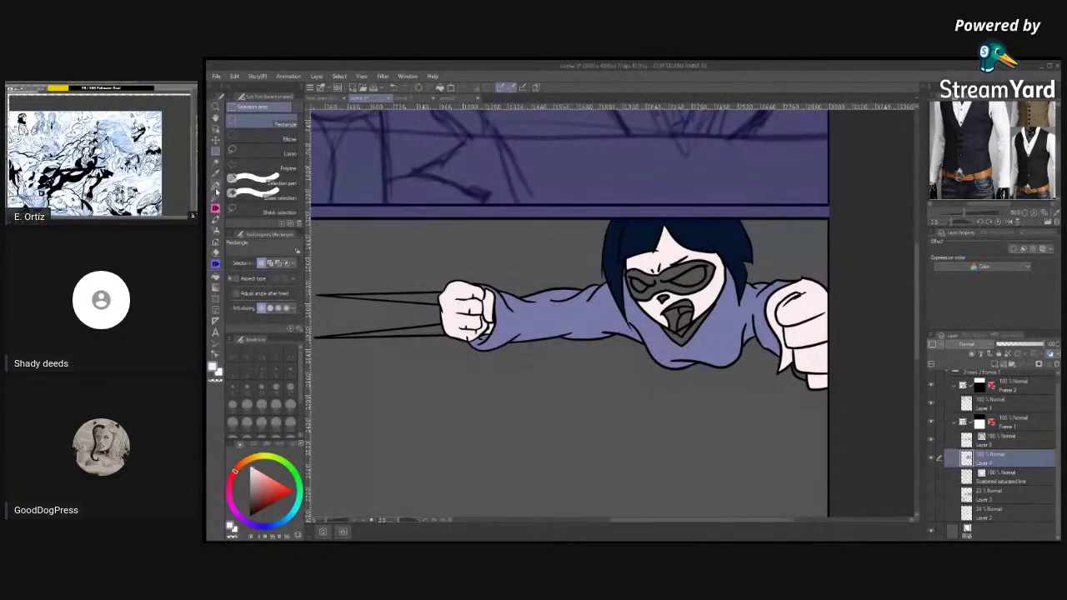
click(217, 219)
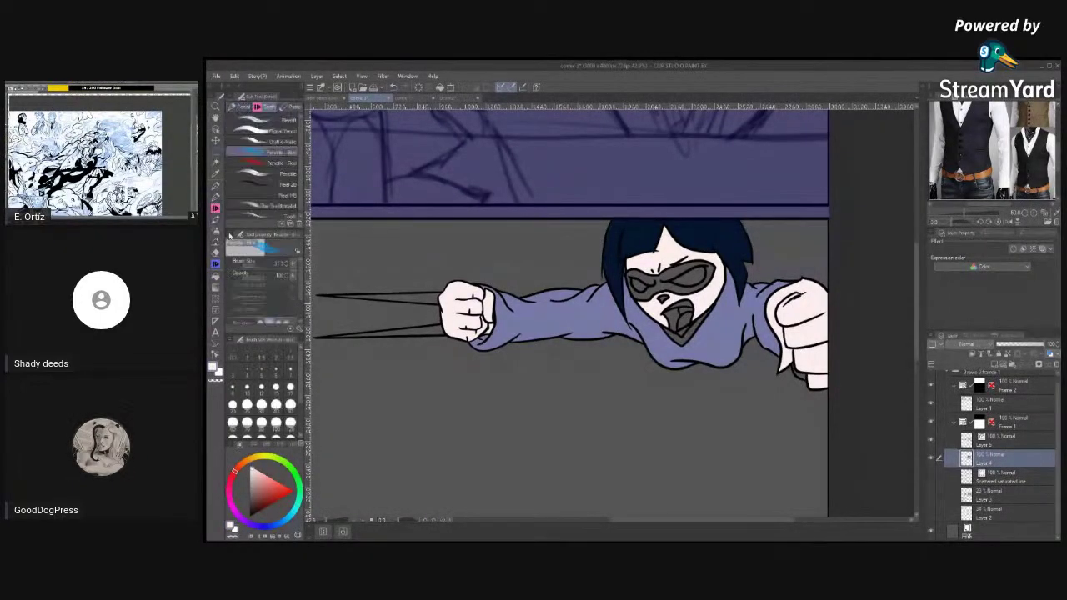
click(216, 198)
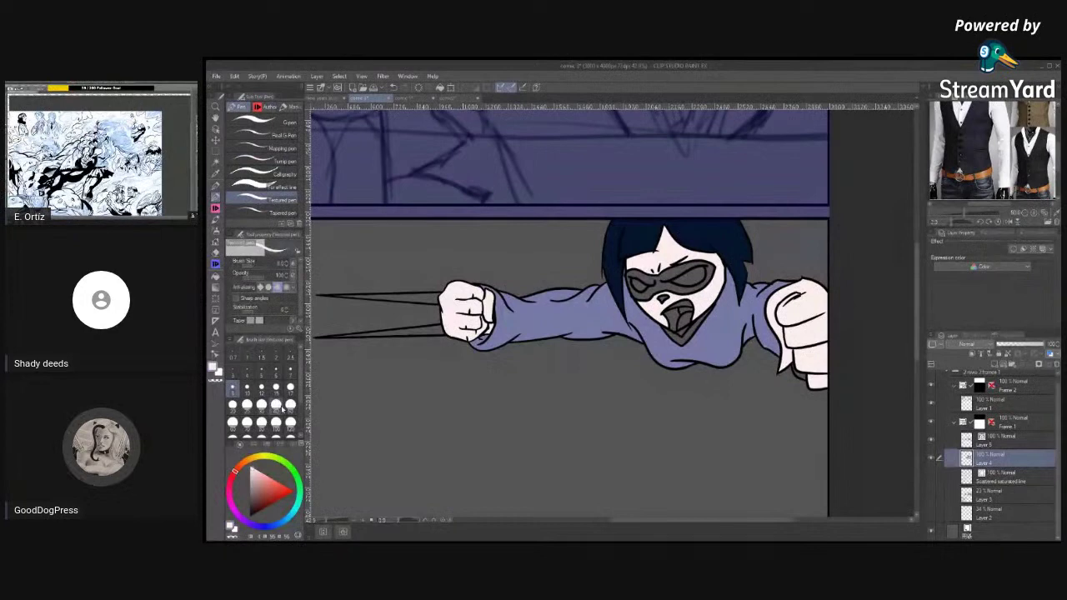
key(b)
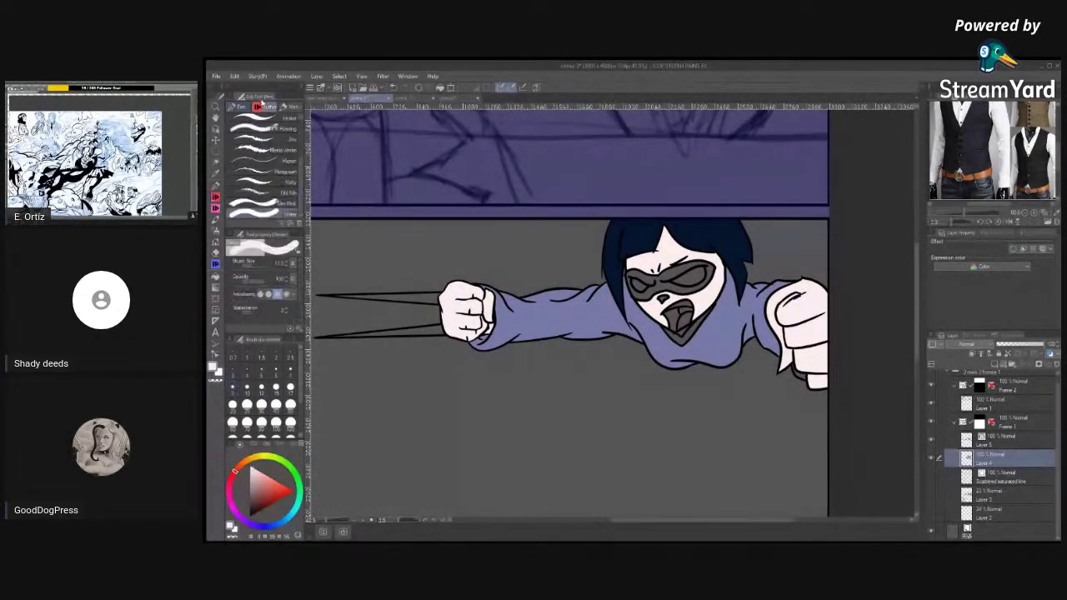
click(263, 204)
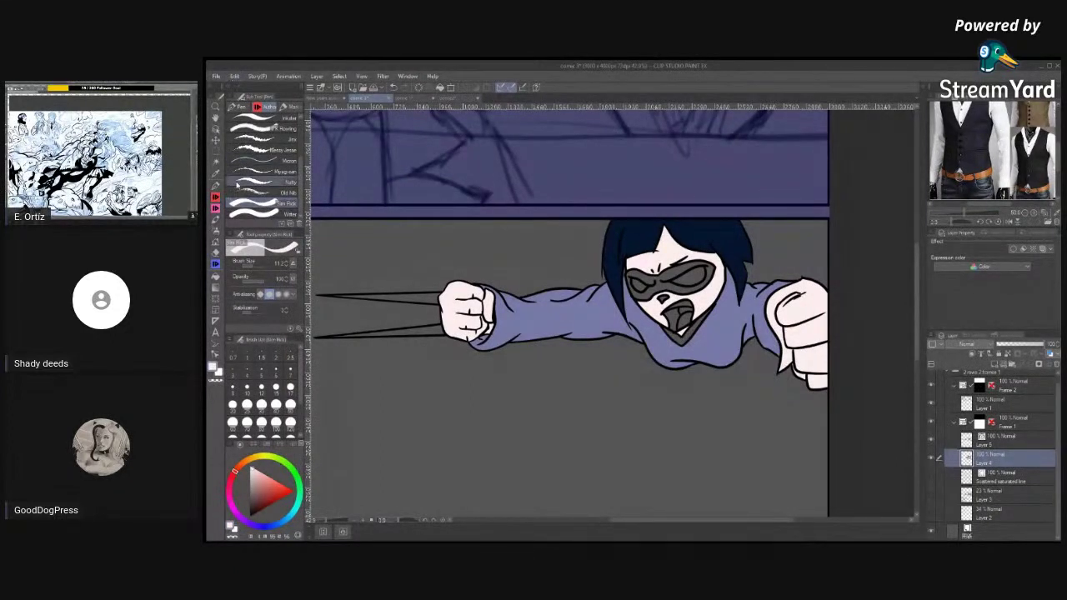
key(j)
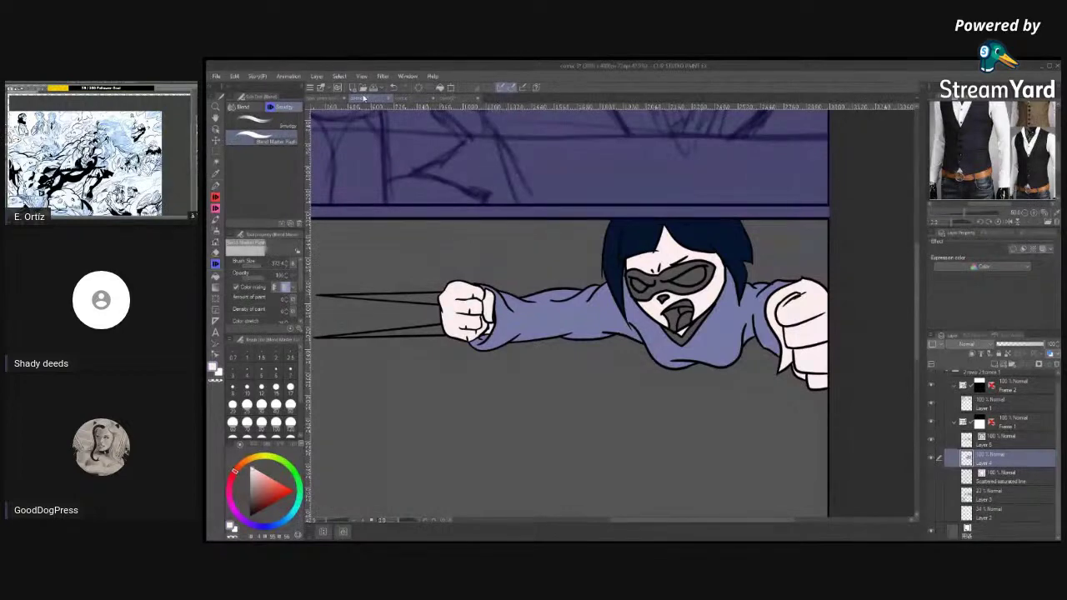
Sample the dark blue-grey patch beside the woman's eye on the coloured comic page and return to the masked-figure page.
click(337, 98)
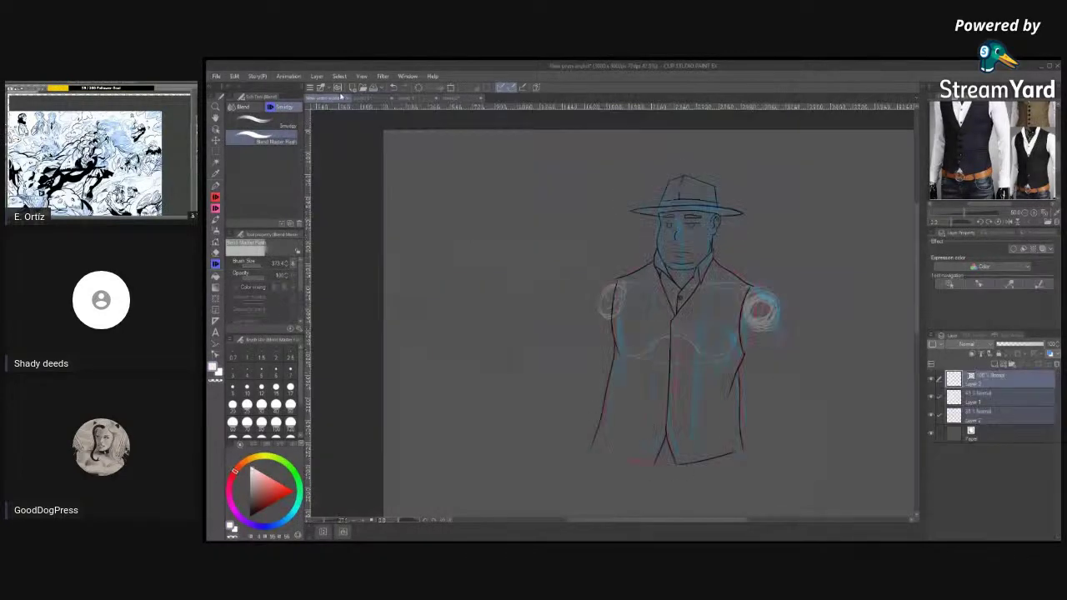
click(408, 97)
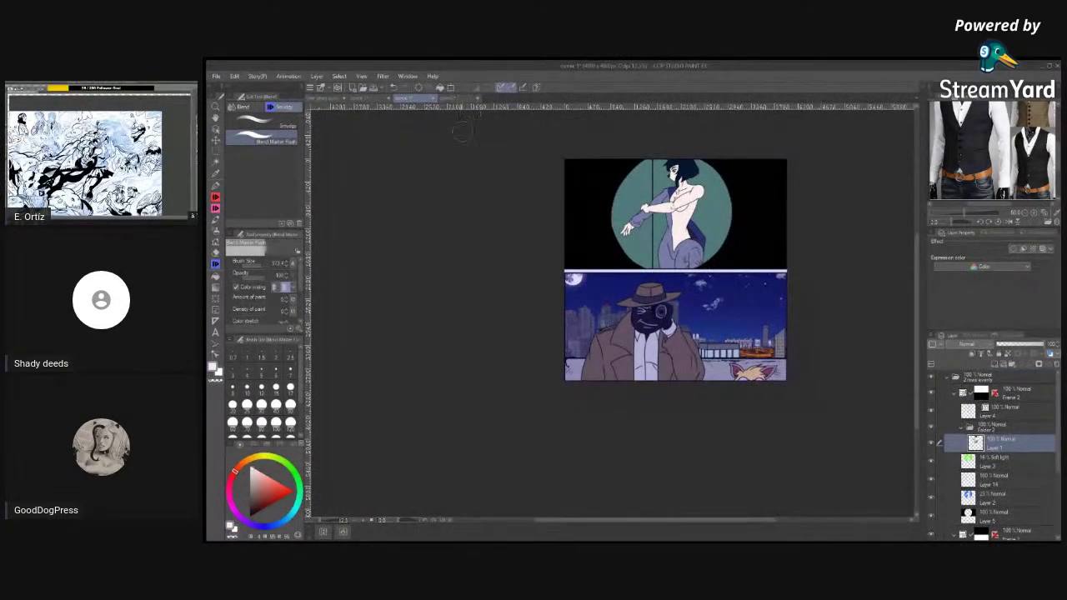
click(216, 109)
click(704, 174)
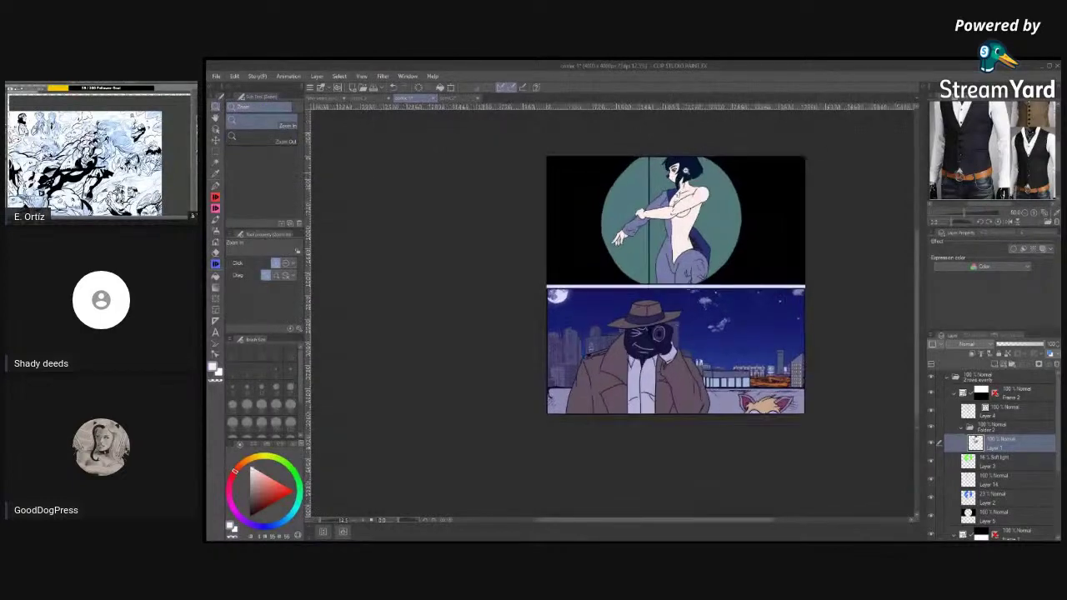
click(707, 177)
click(712, 180)
scroll(663, 372, up, 2)
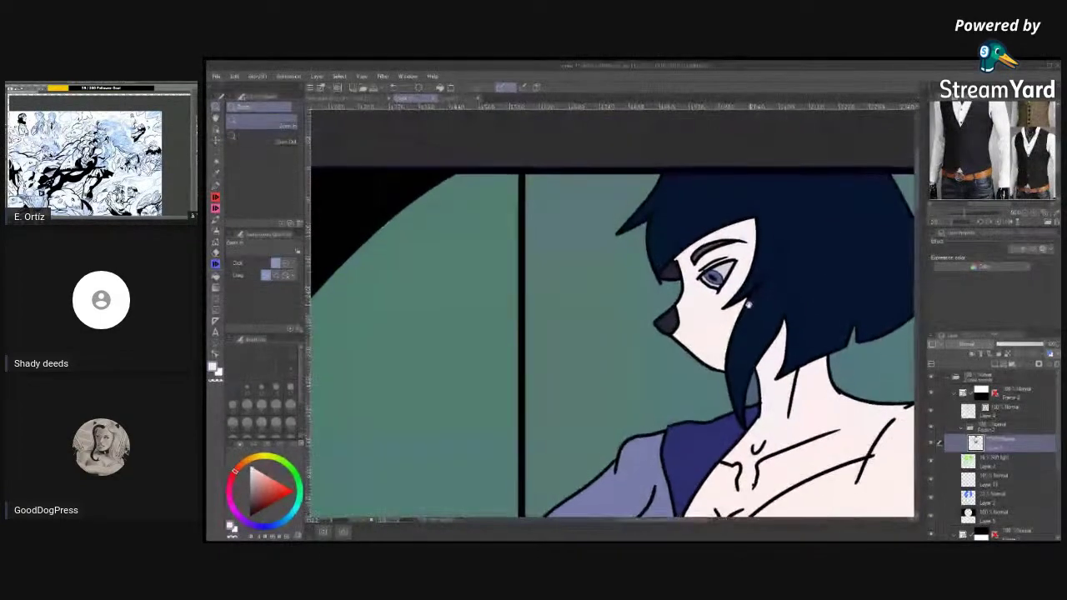
click(216, 166)
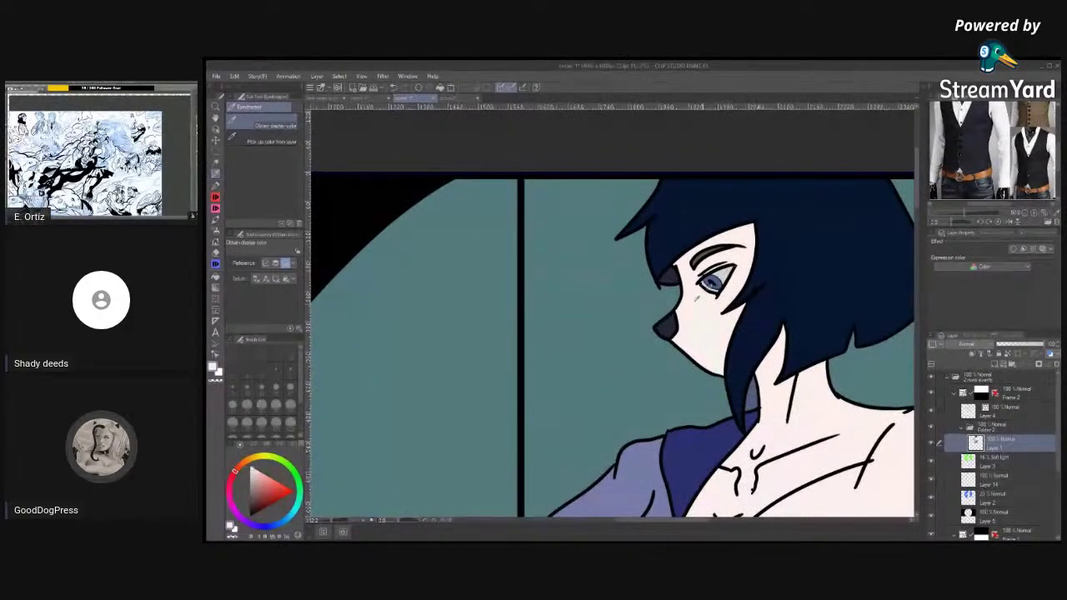
click(667, 291)
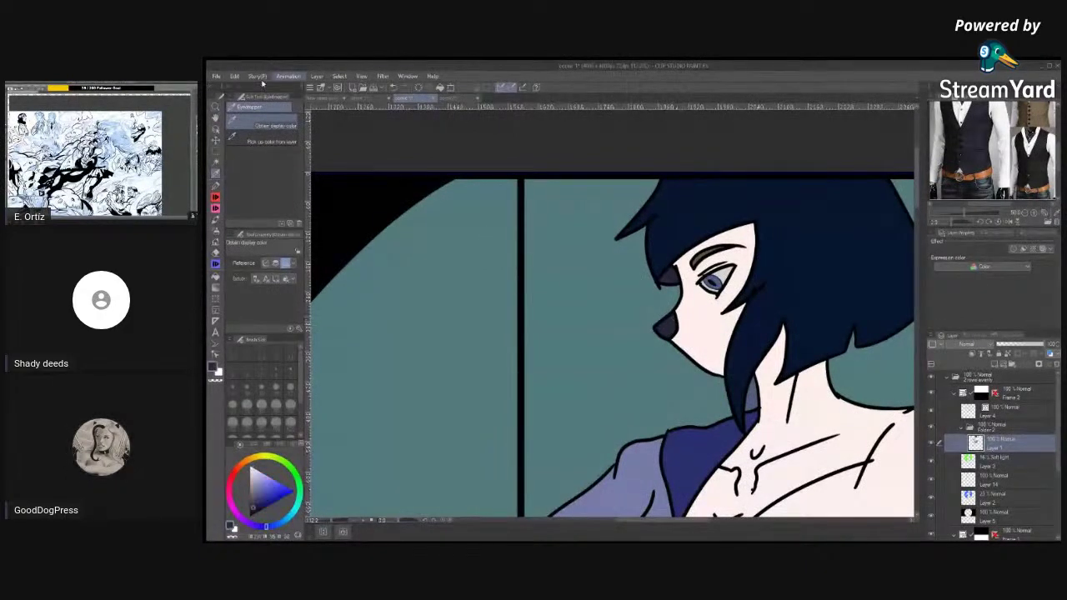
click(451, 98)
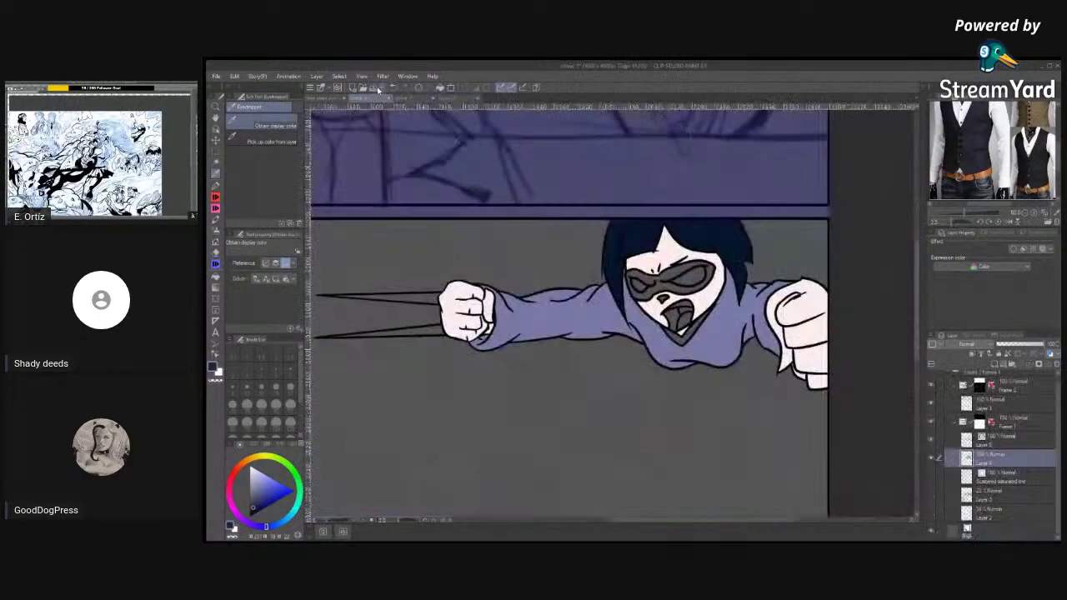
click(374, 97)
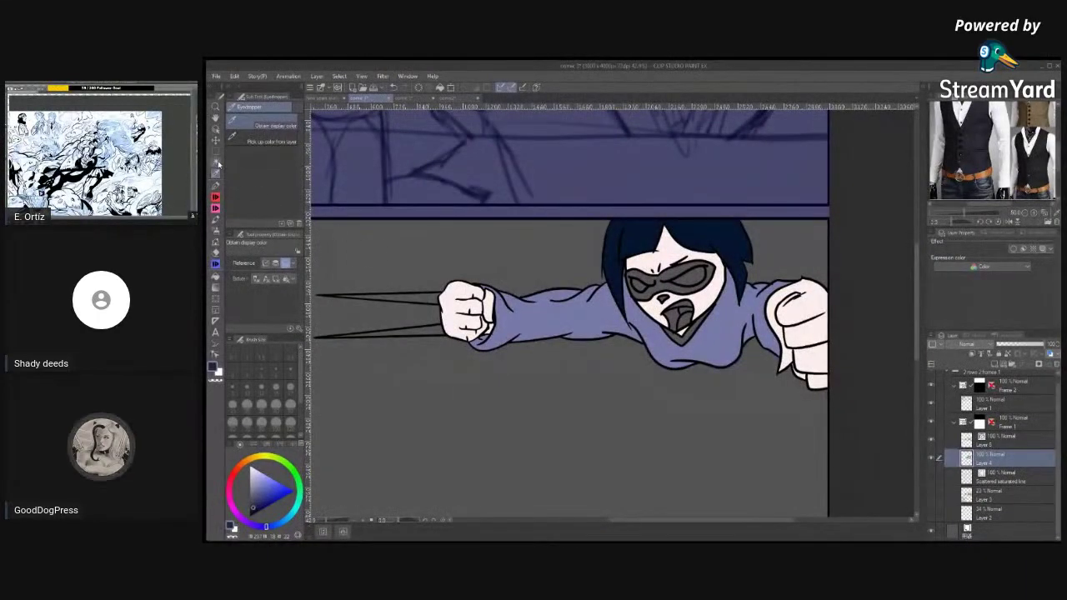
click(215, 209)
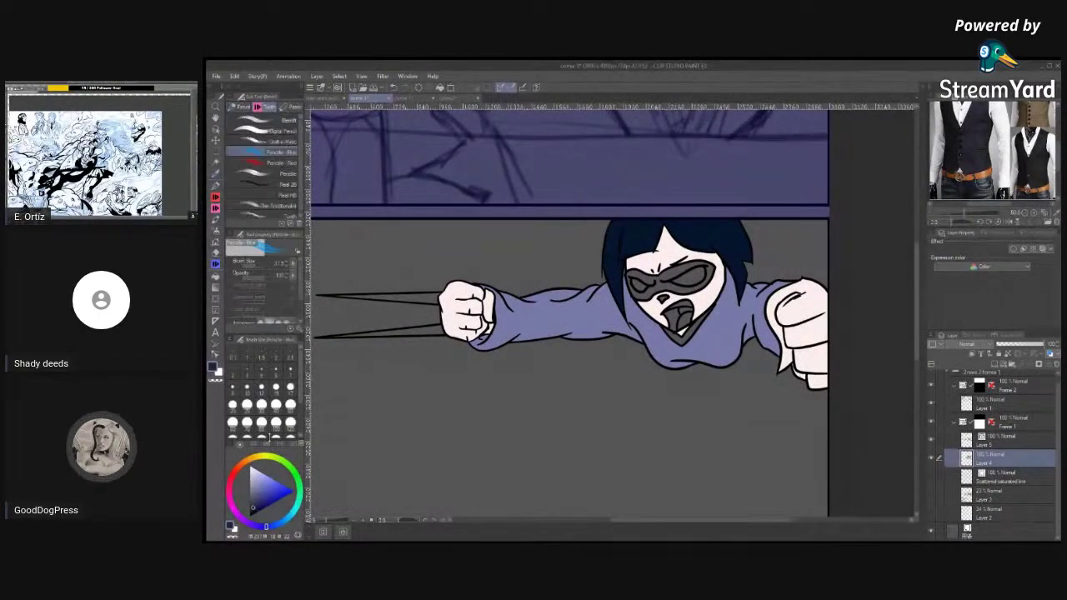
key(p)
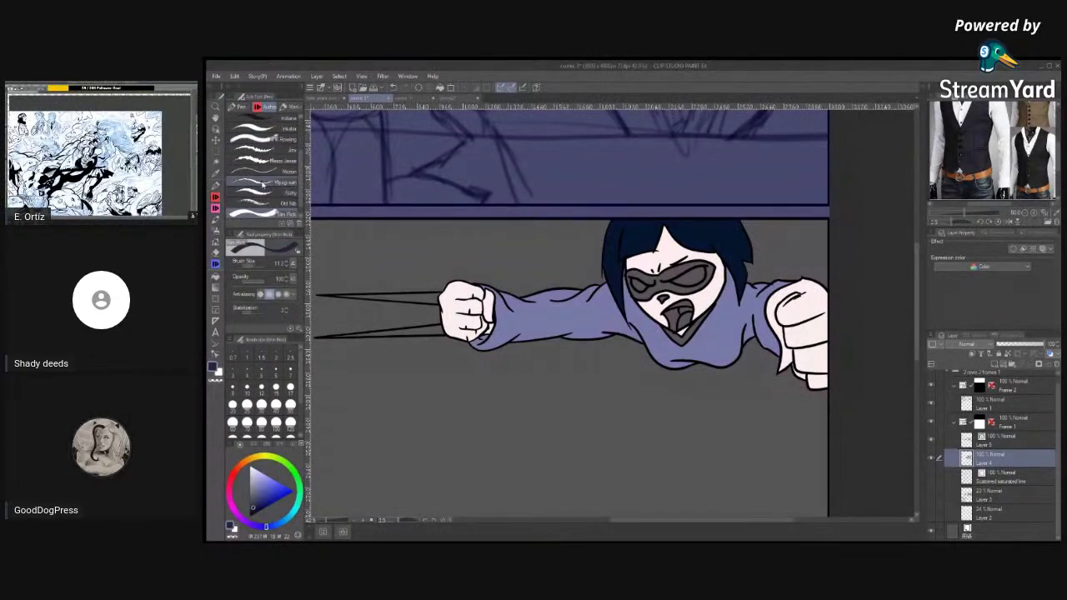
click(249, 111)
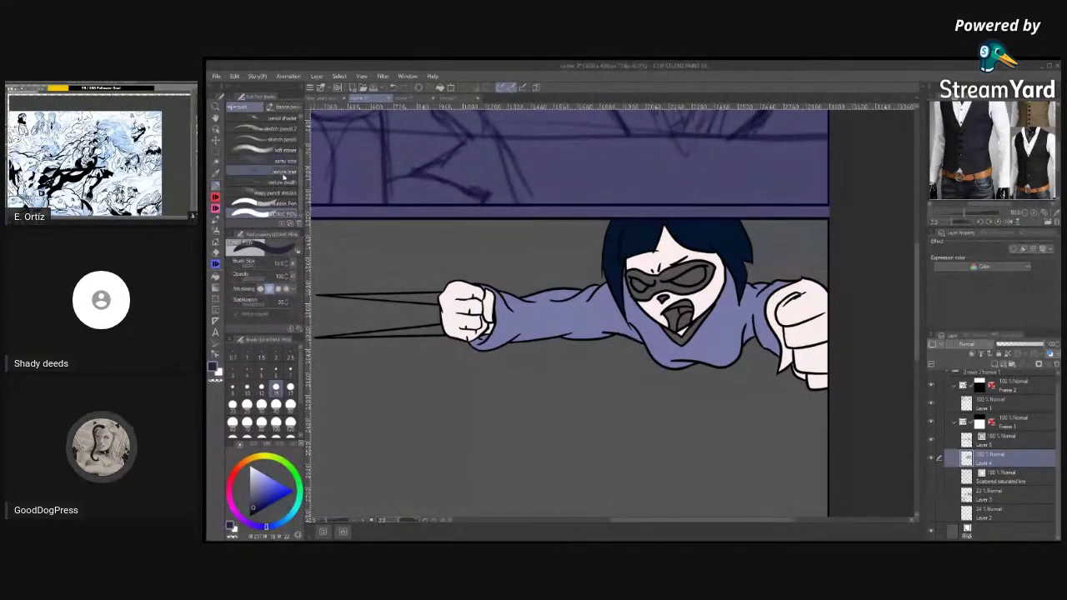
click(293, 171)
click(288, 203)
click(293, 206)
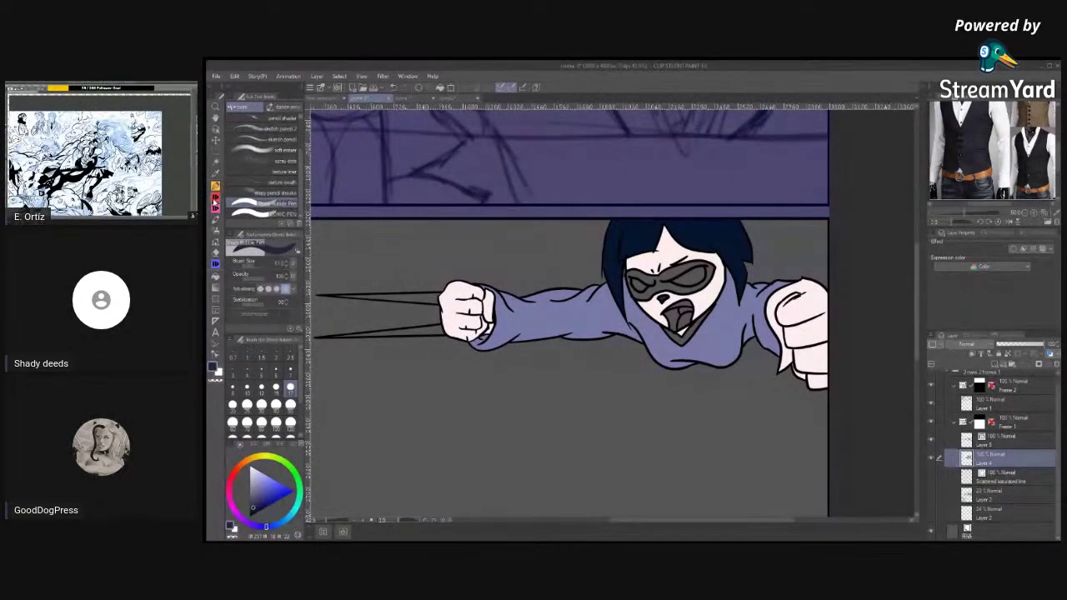
click(214, 199)
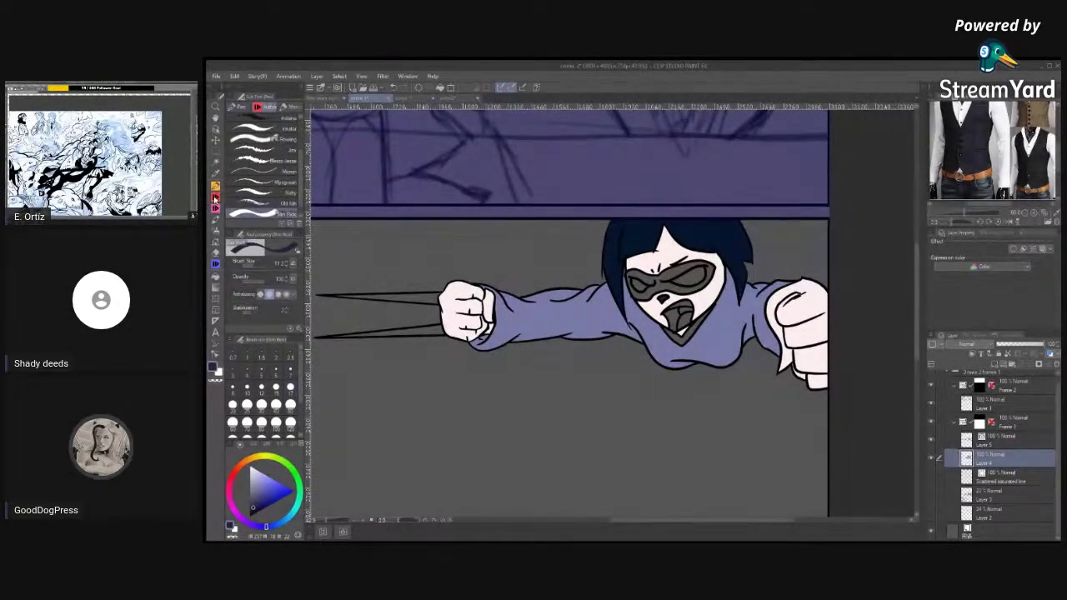
click(327, 98)
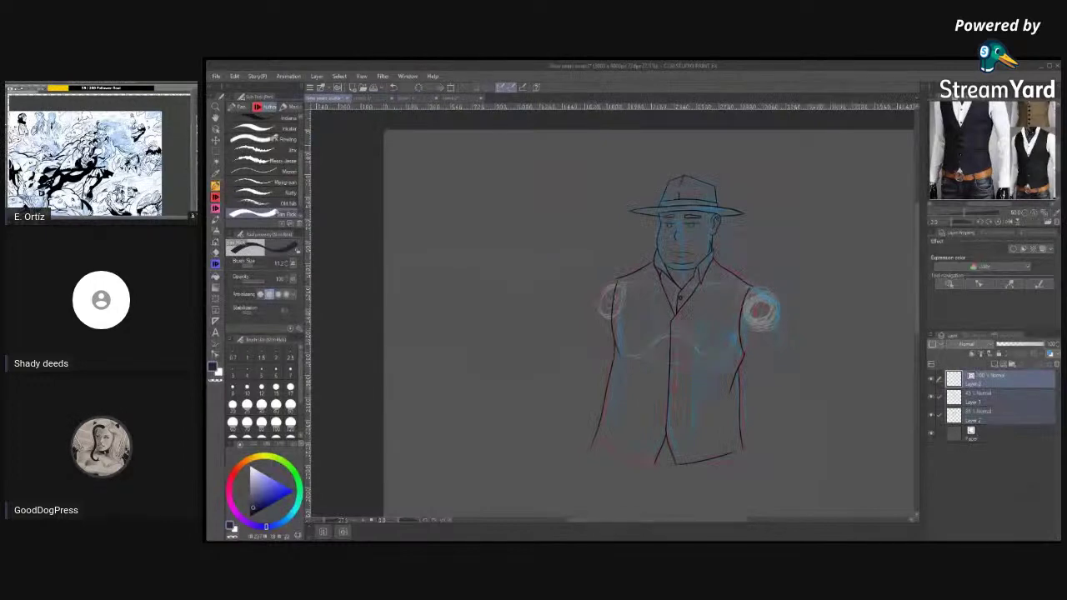
click(422, 98)
click(442, 99)
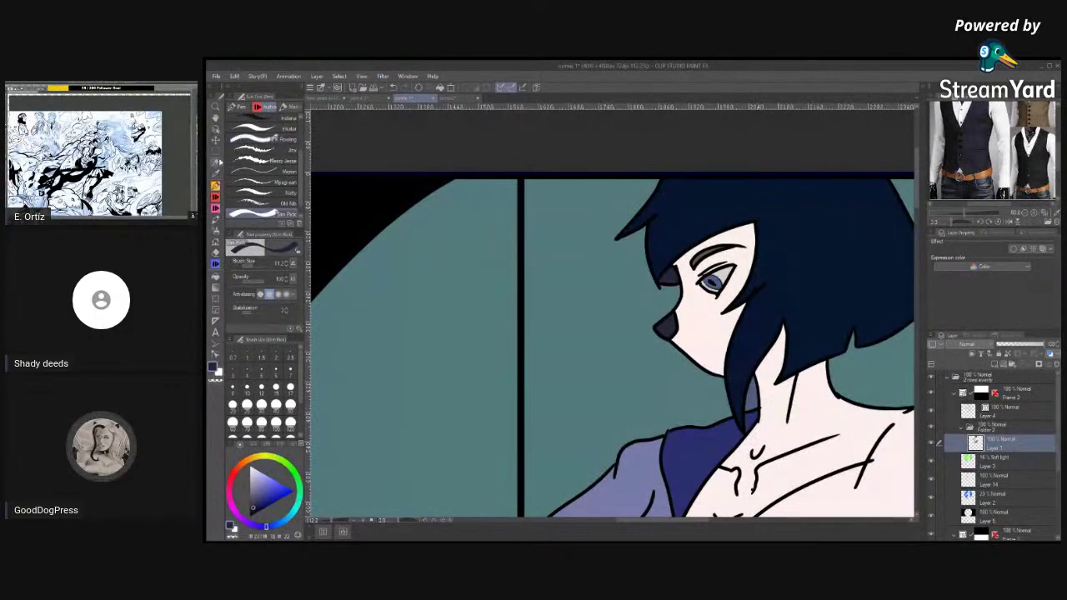
click(360, 99)
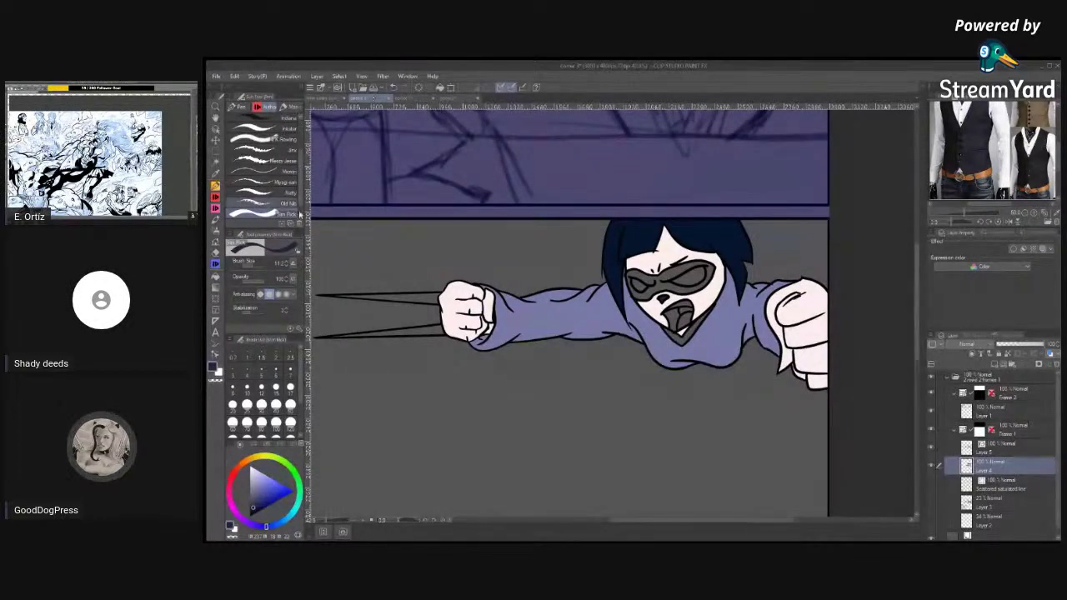
Auto-select the figure's eye mask across all layers and fill it with a near-black shade of the sampled colour on Layer 4.
key(w)
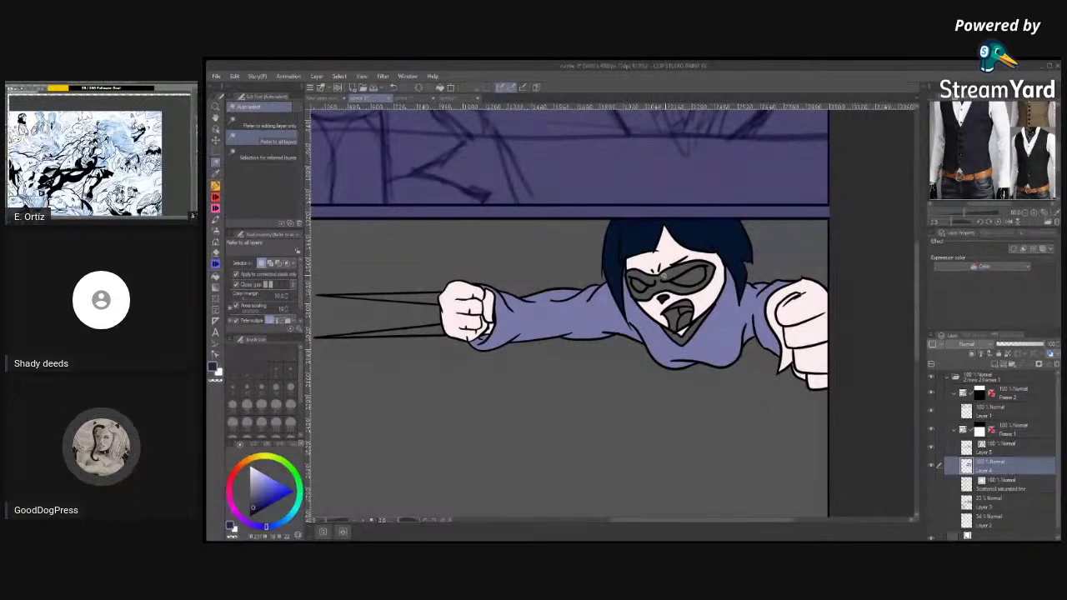
click(673, 277)
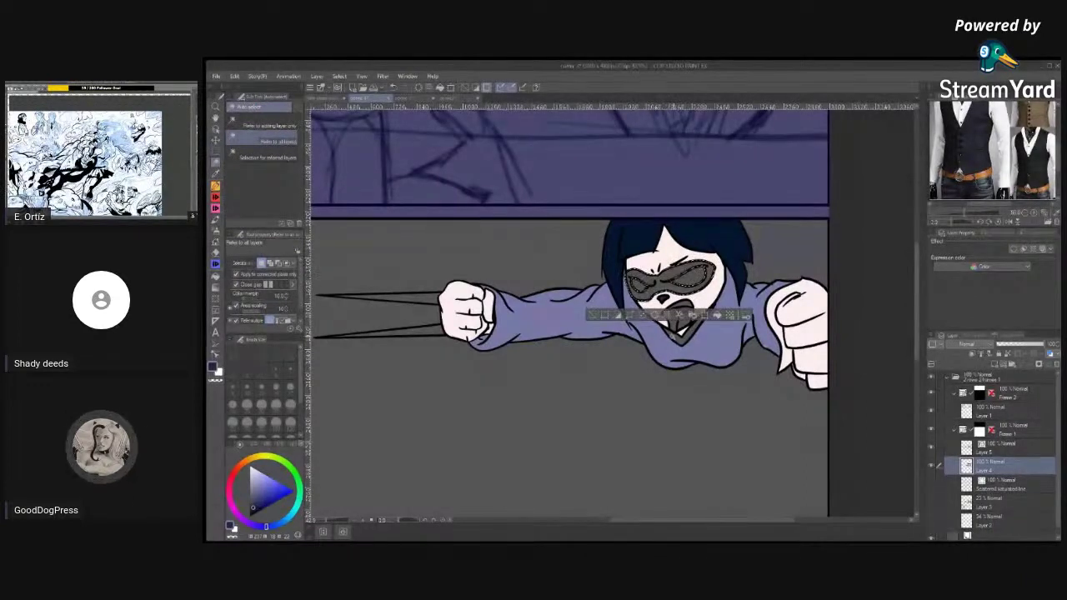
key(g)
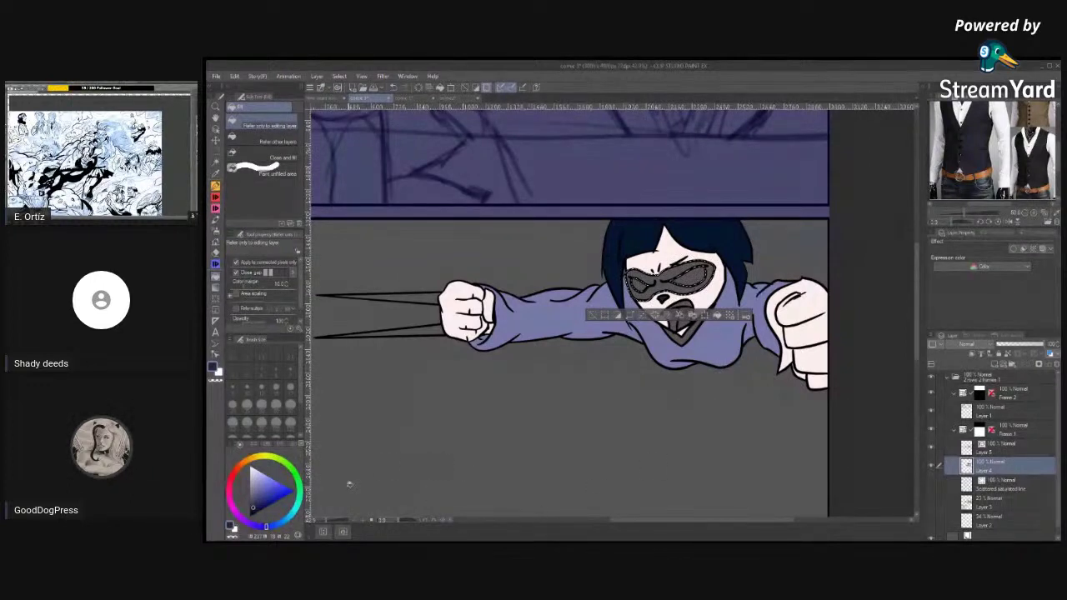
click(251, 511)
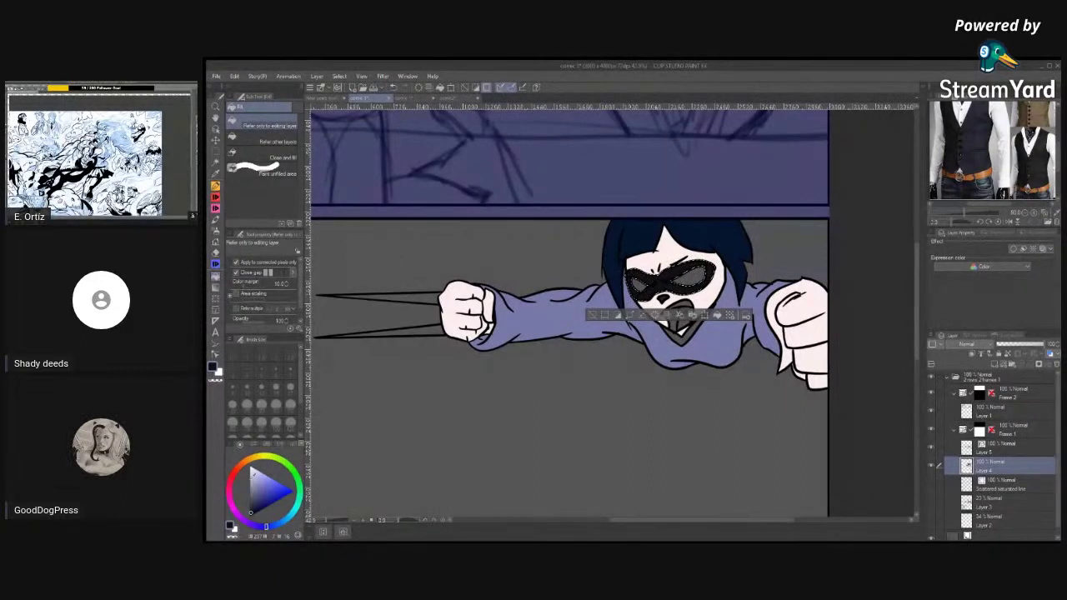
Choose a light grey, auto-select the mask's eye openings across all layers and fill them on Layer 4.
click(251, 482)
click(216, 164)
click(640, 285)
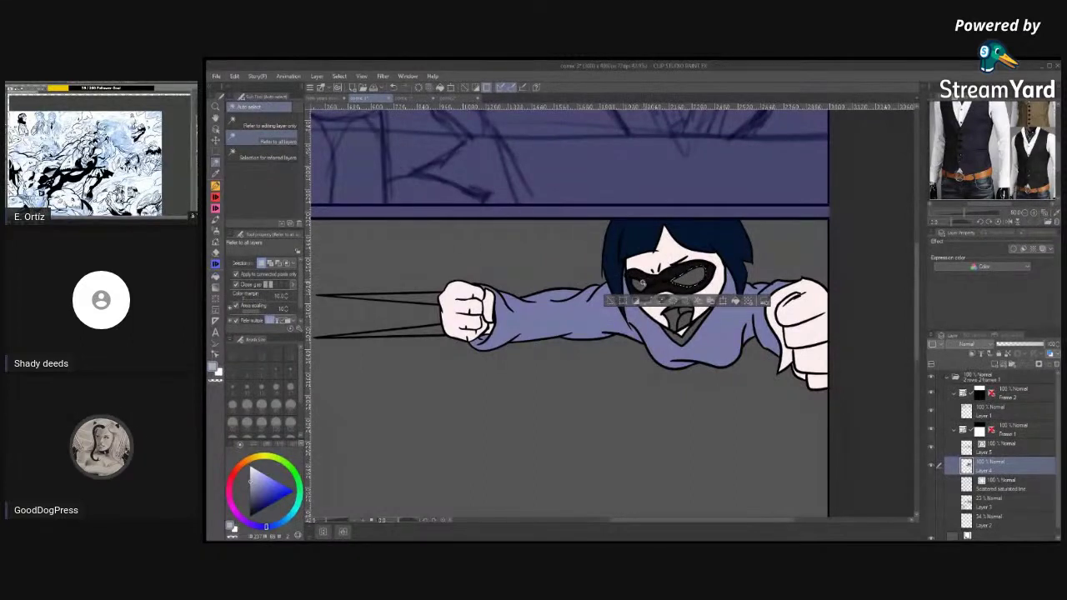
key(g)
key(g)
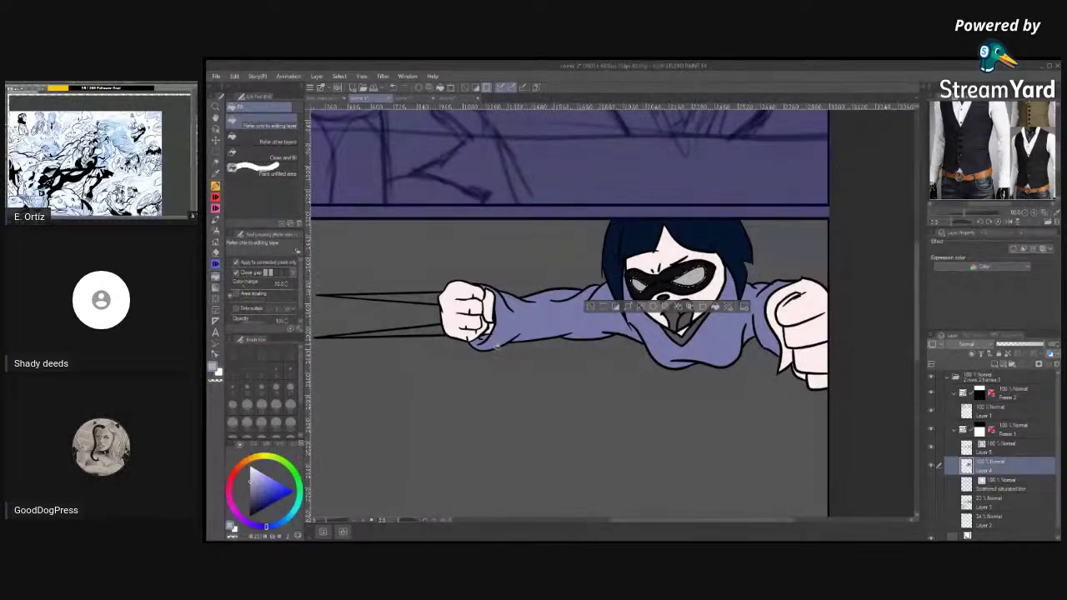
Choose a near-white colour, refill the mask's eye openings on Layer 4 and deselect.
click(253, 472)
click(253, 472)
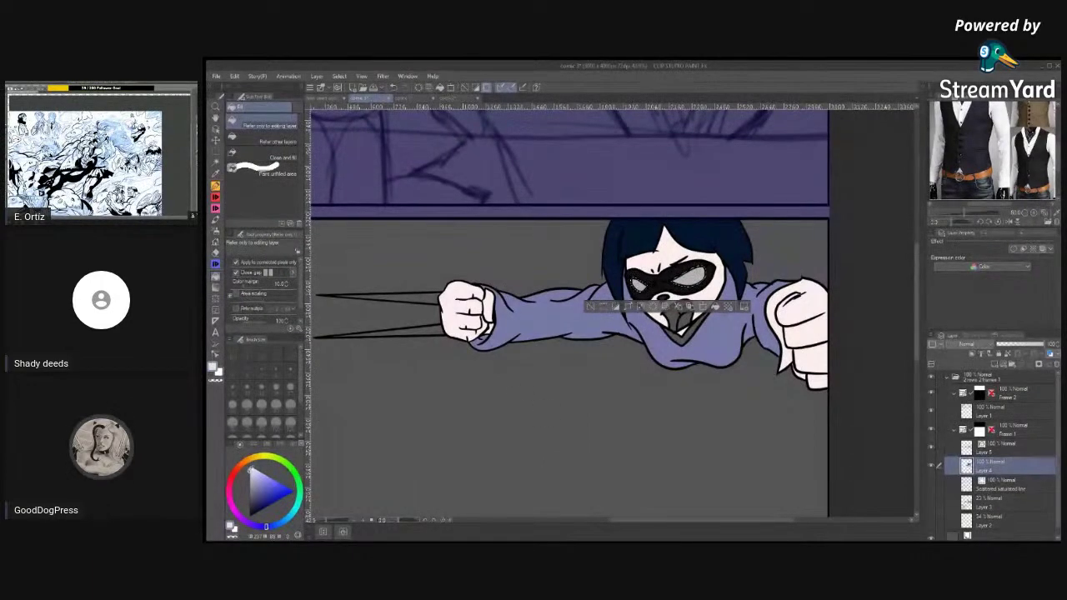
click(640, 283)
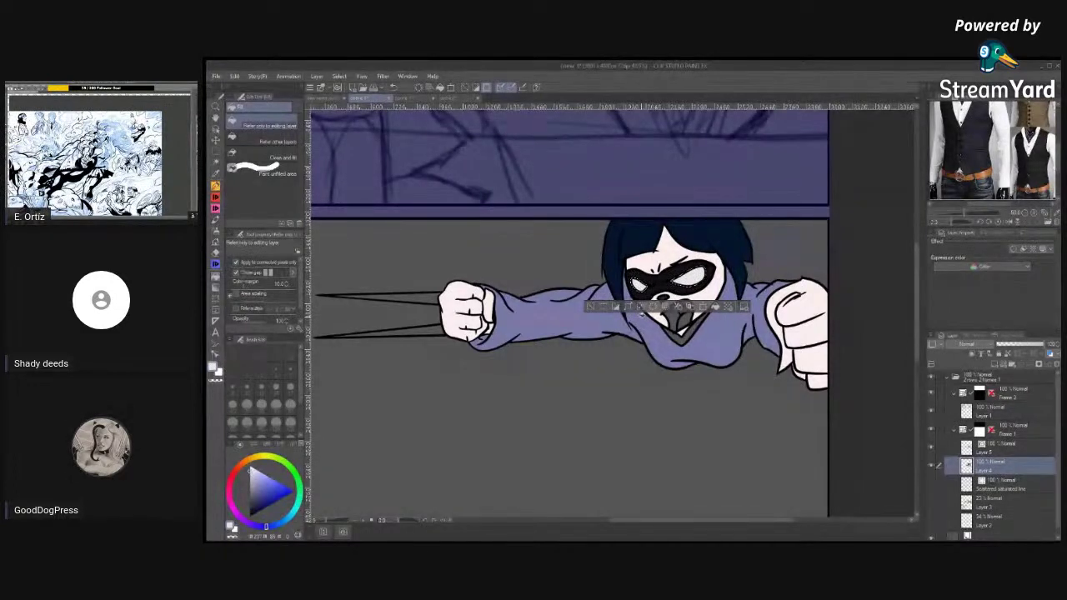
click(251, 465)
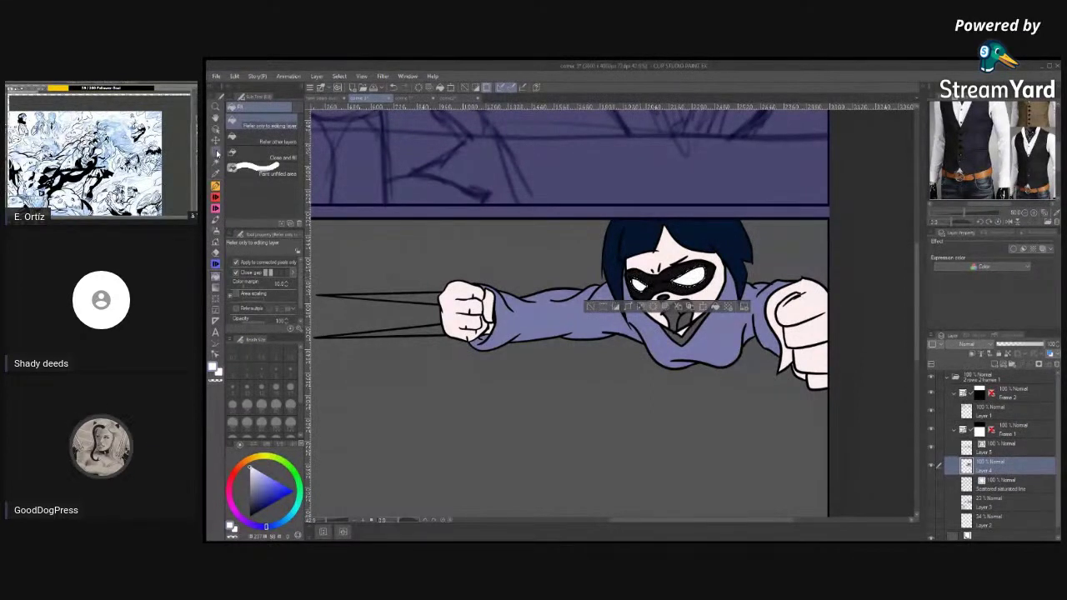
click(218, 152)
key(ctrl+d)
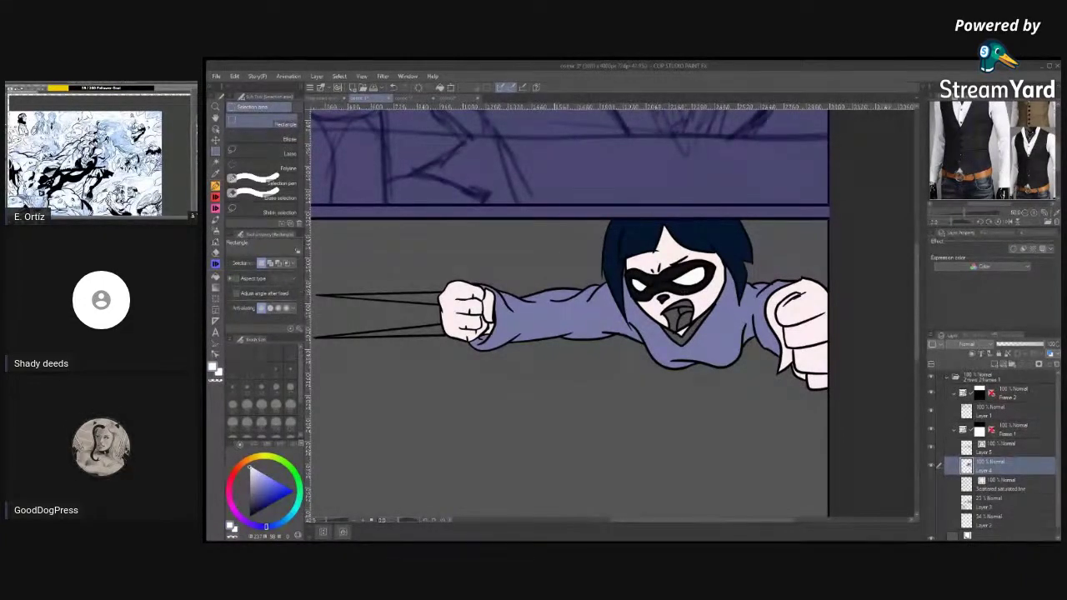
Try filling the figure's open mouth with near-white, choose a muted dark red, and undo the mouth fills.
key(g)
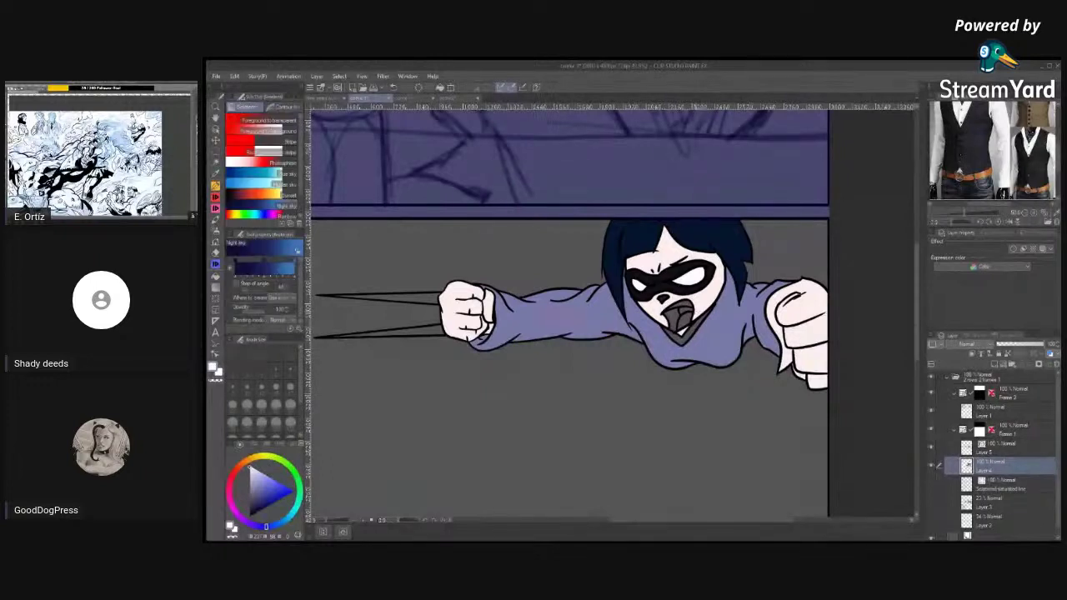
key(g)
click(687, 316)
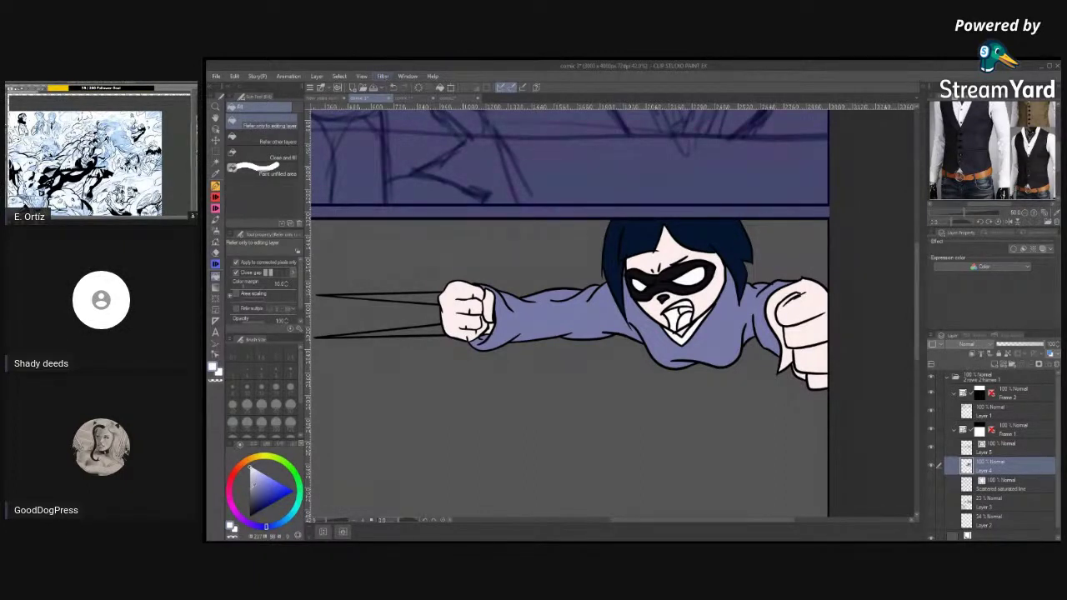
click(233, 474)
drag(271, 490, 263, 498)
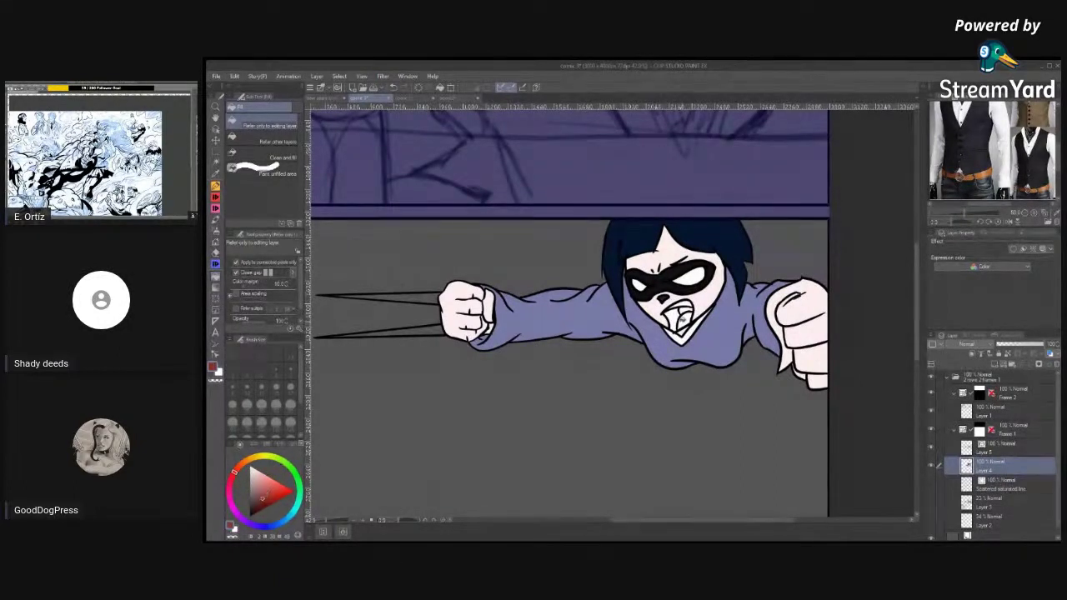
click(673, 329)
key(ctrl+z)
key(ctrl+z)
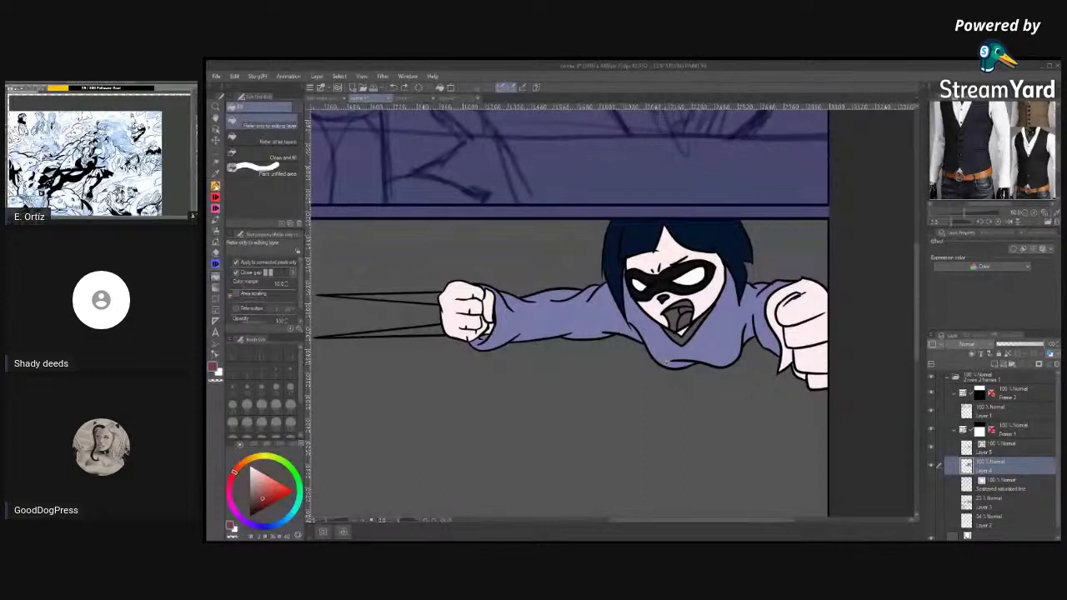
Paint the figure's tongue muted red and the rest of the mouth interior a darker red on Layer 4.
key(b)
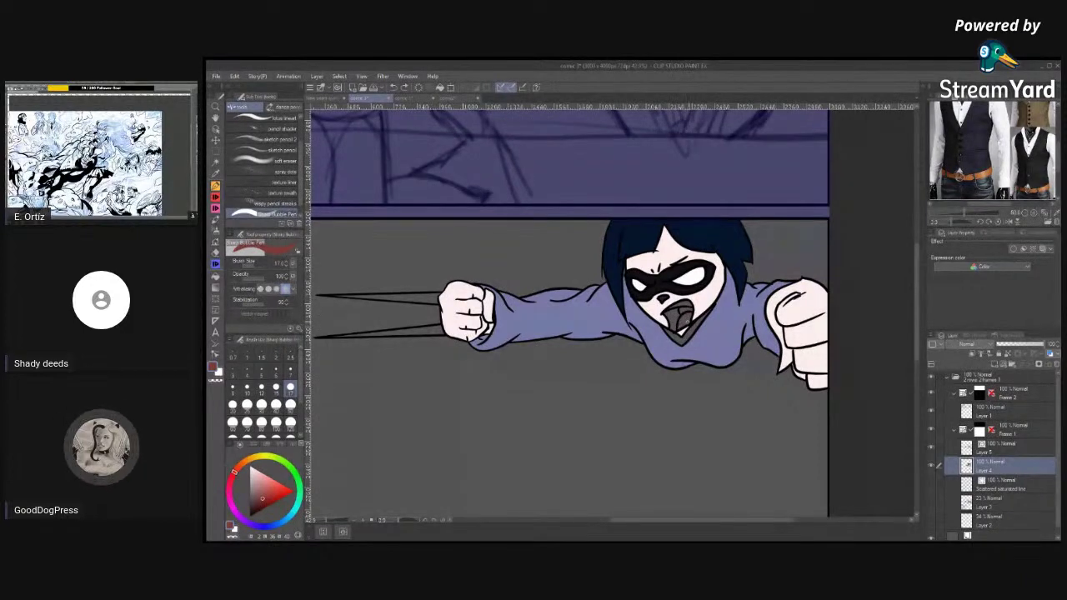
key(g)
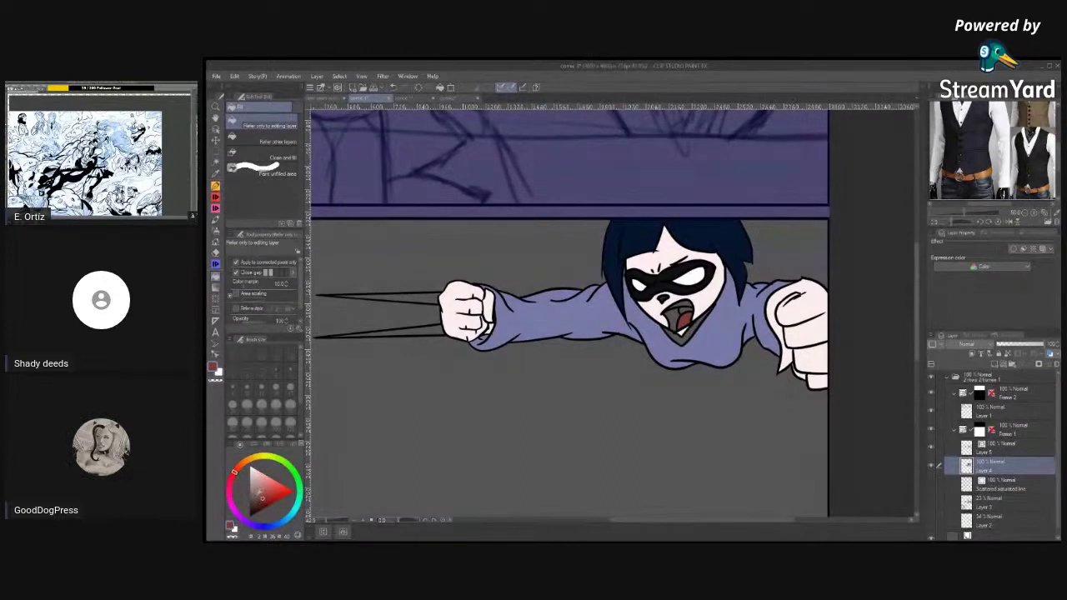
drag(256, 495, 258, 504)
click(216, 196)
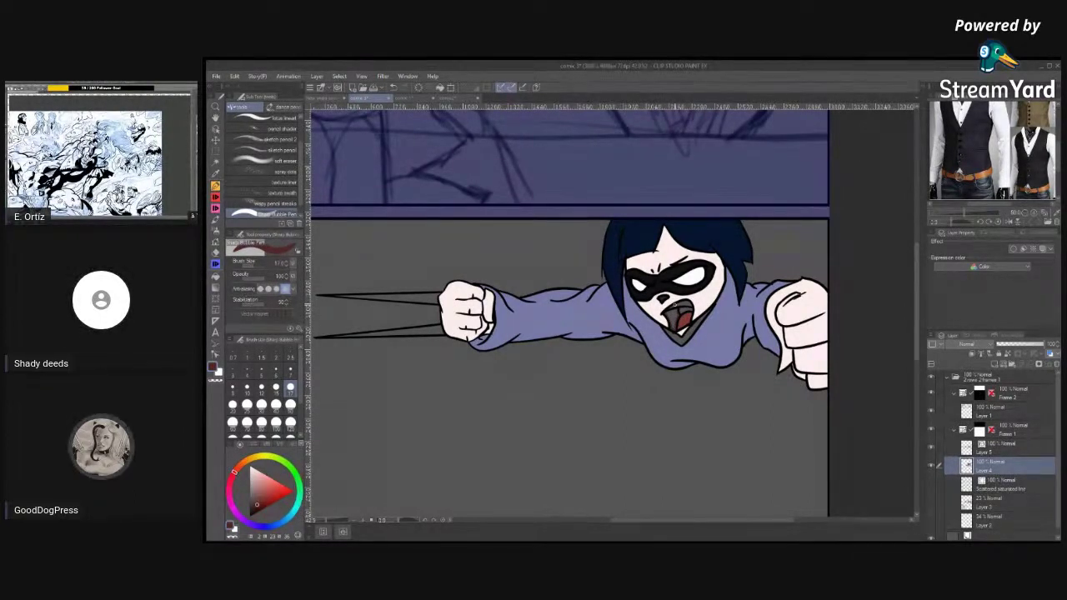
key(g)
key(g)
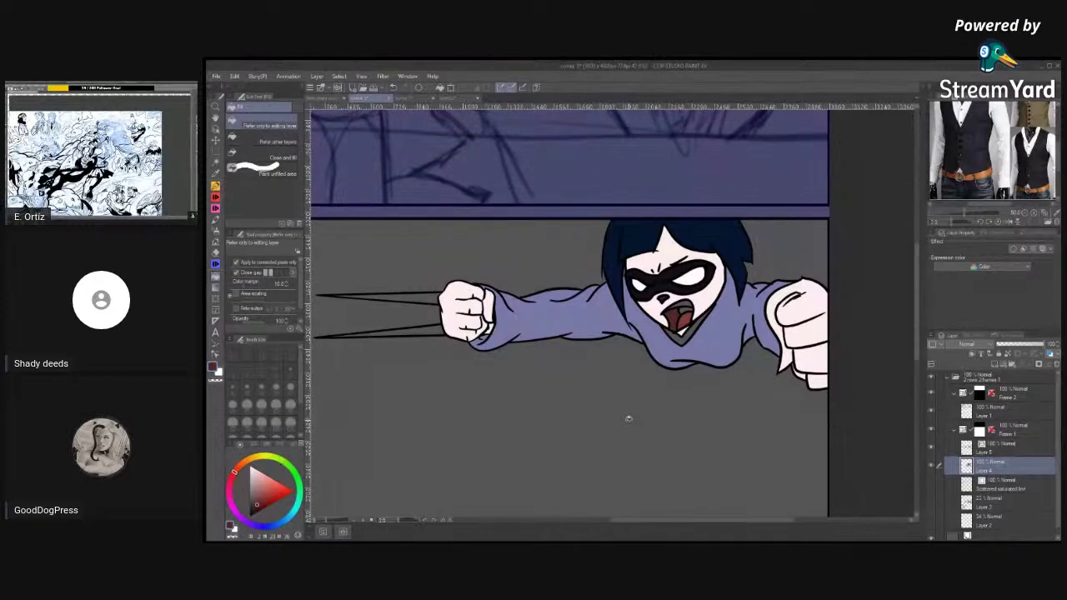
Paint the upper teeth inside the figure's open mouth light grey on Layer 4.
key(p)
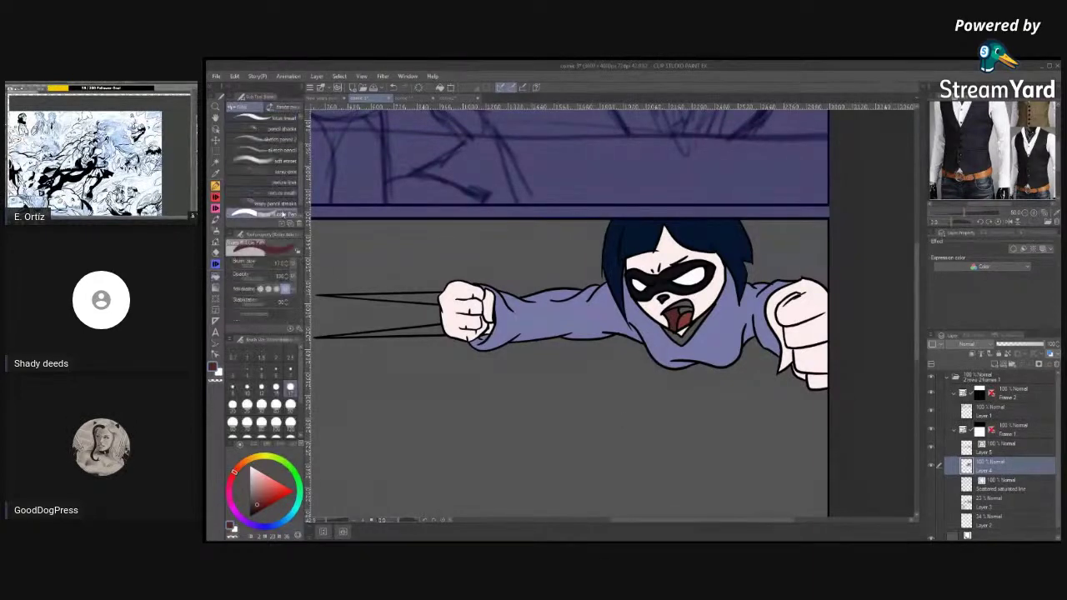
click(252, 514)
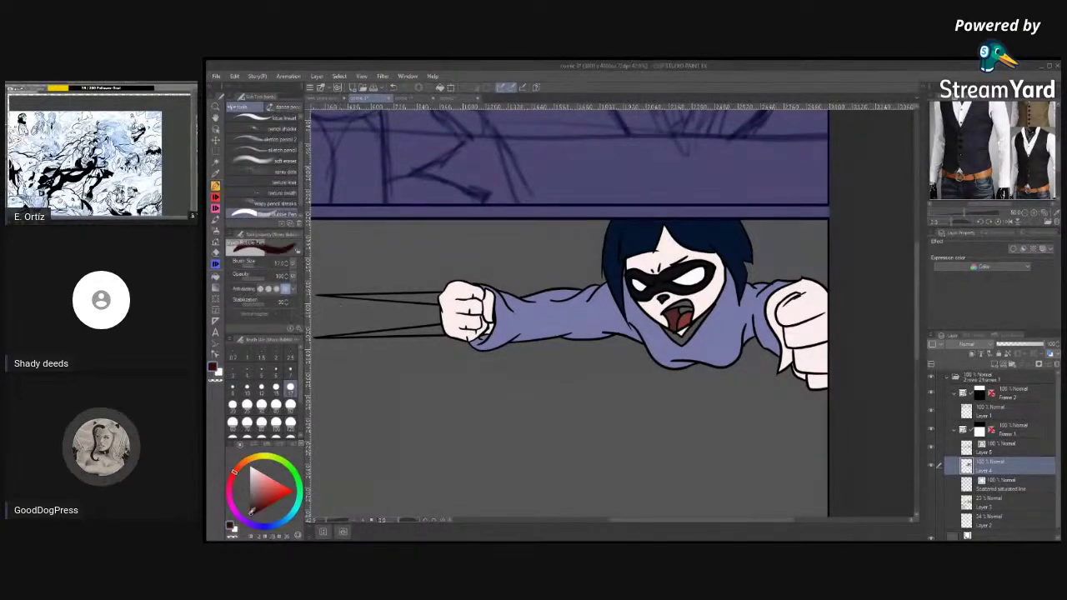
click(249, 510)
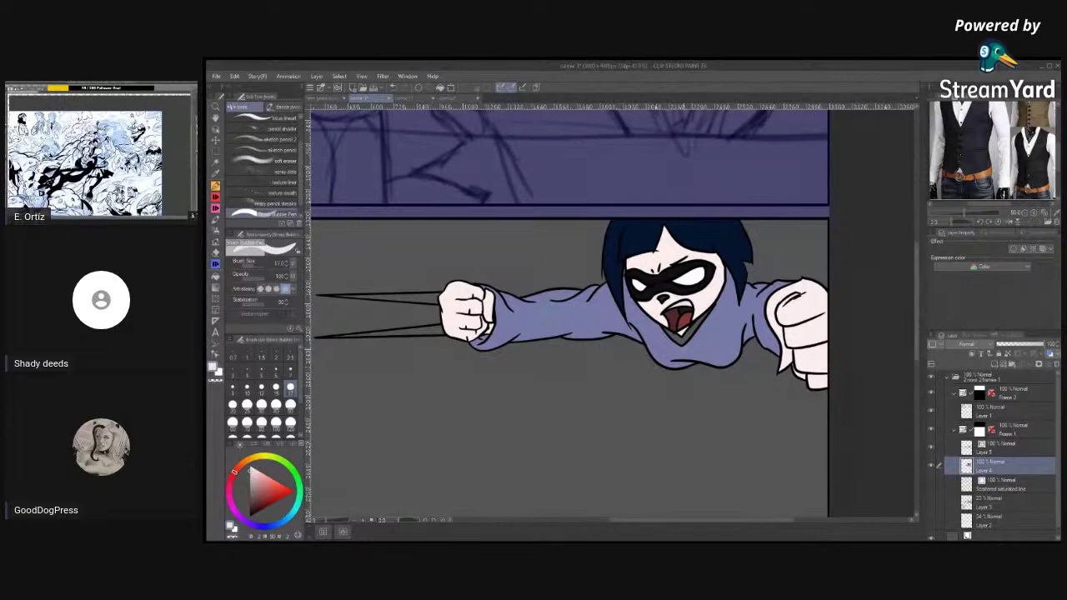
key(e)
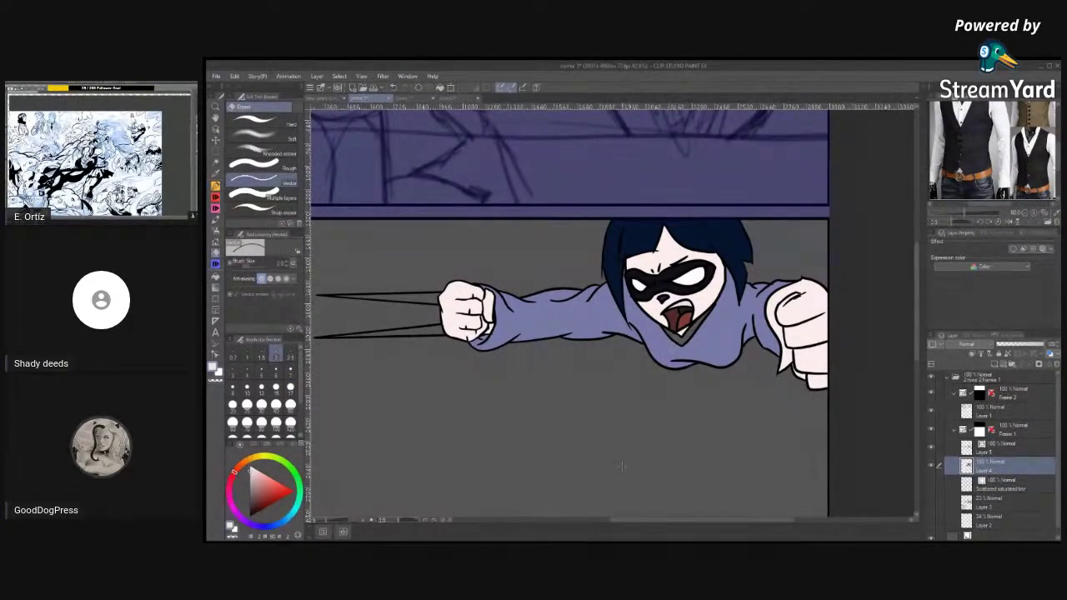
Select Layer 5 and make the scattered saturated line layer visible.
click(1000, 446)
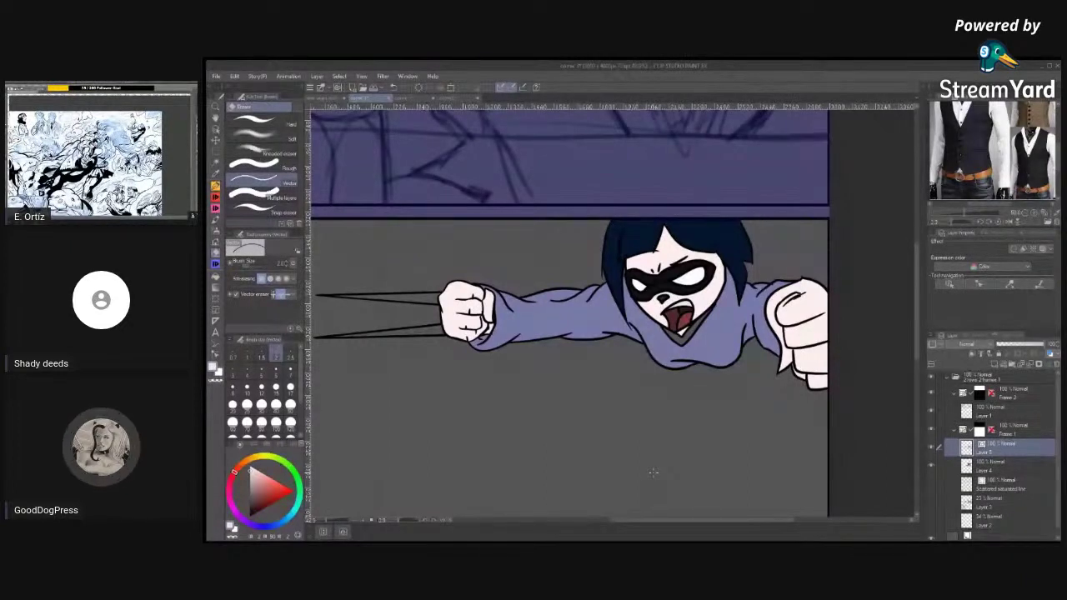
scroll(1057, 426, down, 1)
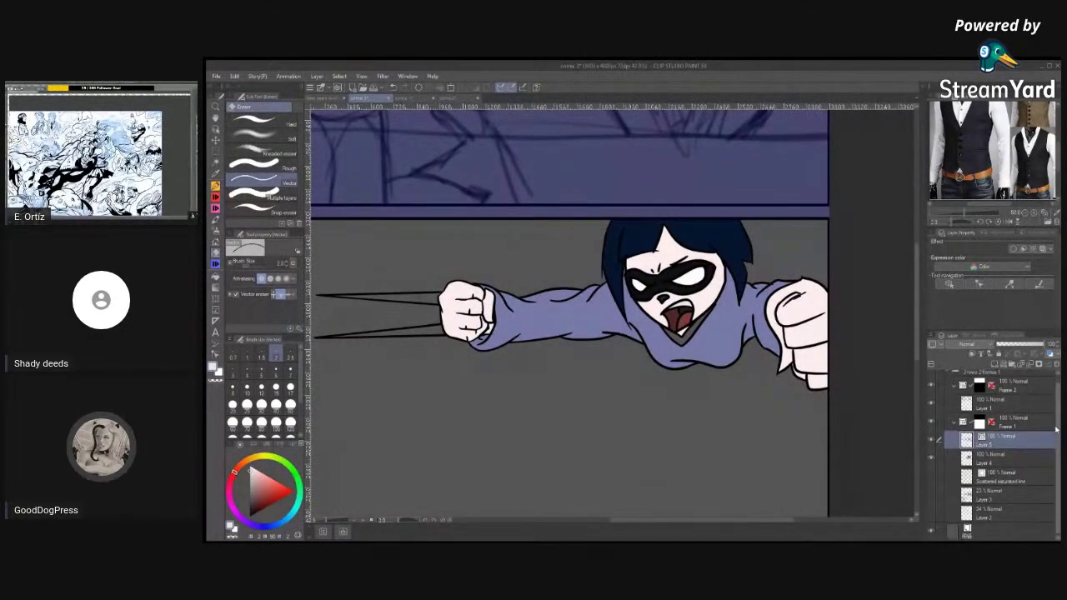
click(932, 475)
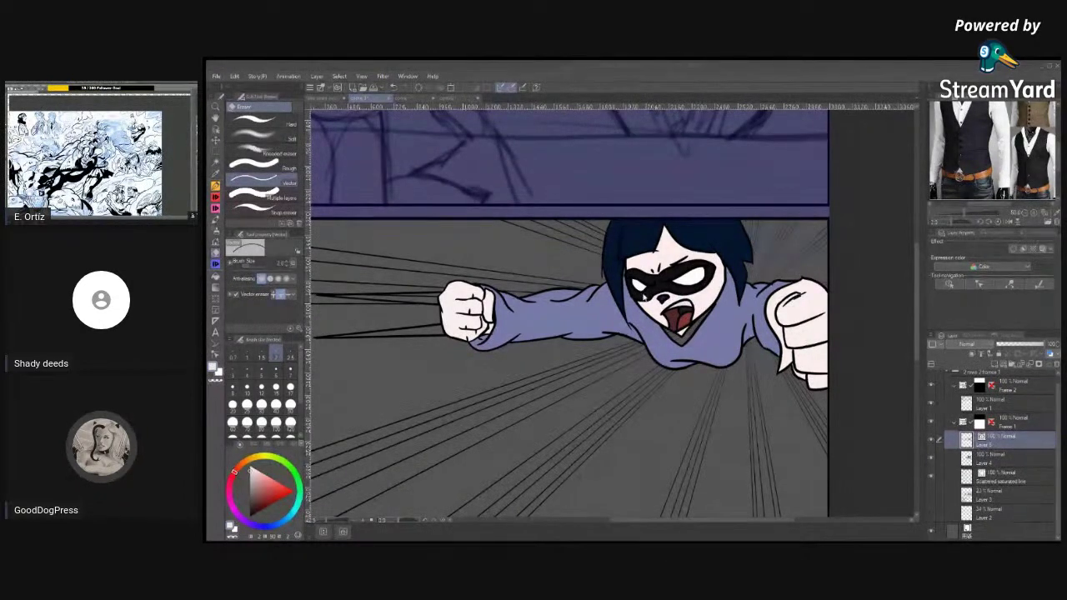
click(392, 66)
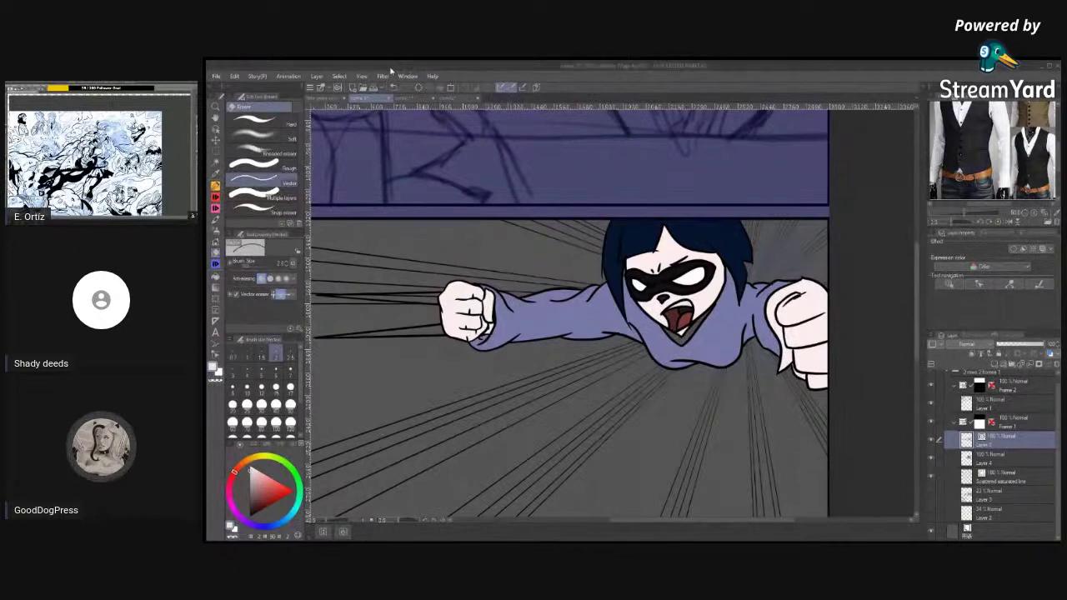
Sample the figure's purple top, switch to a darker shade of it and colour the V-shaped collar on Layer 4.
key(p)
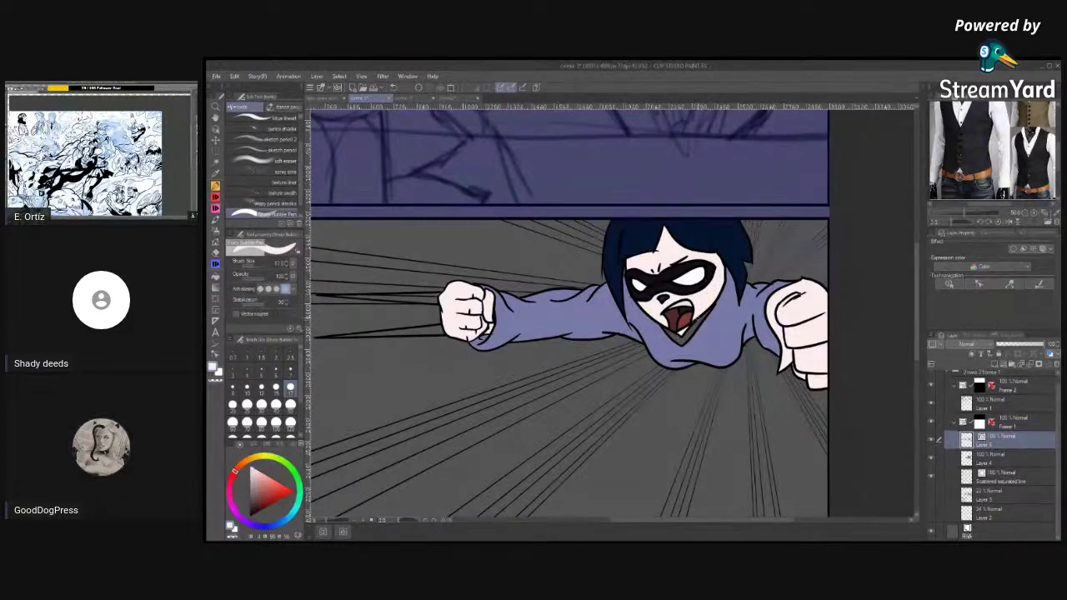
alt+click(708, 338)
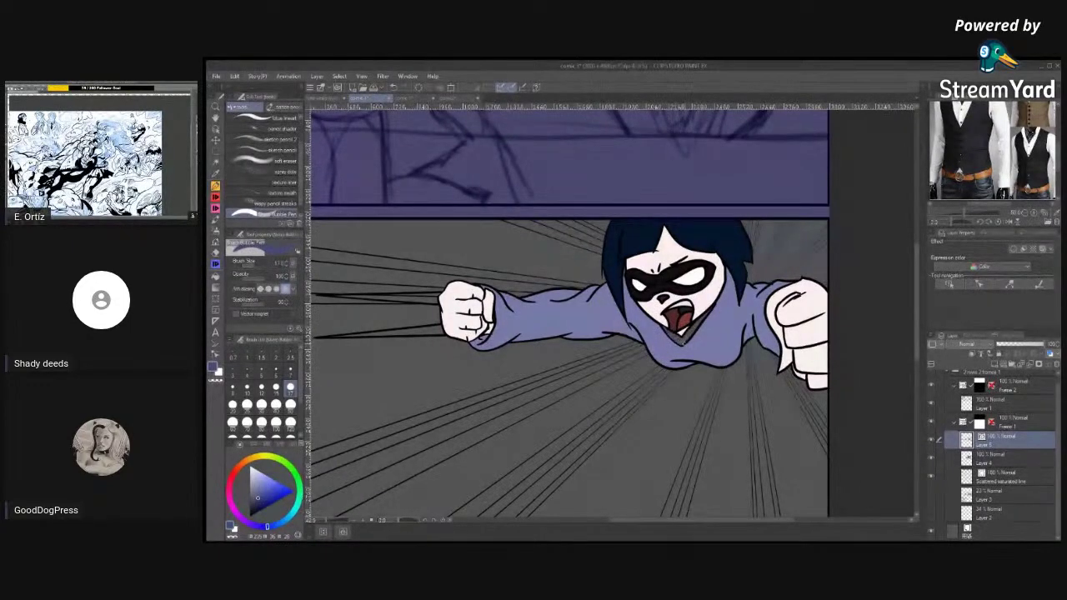
click(992, 459)
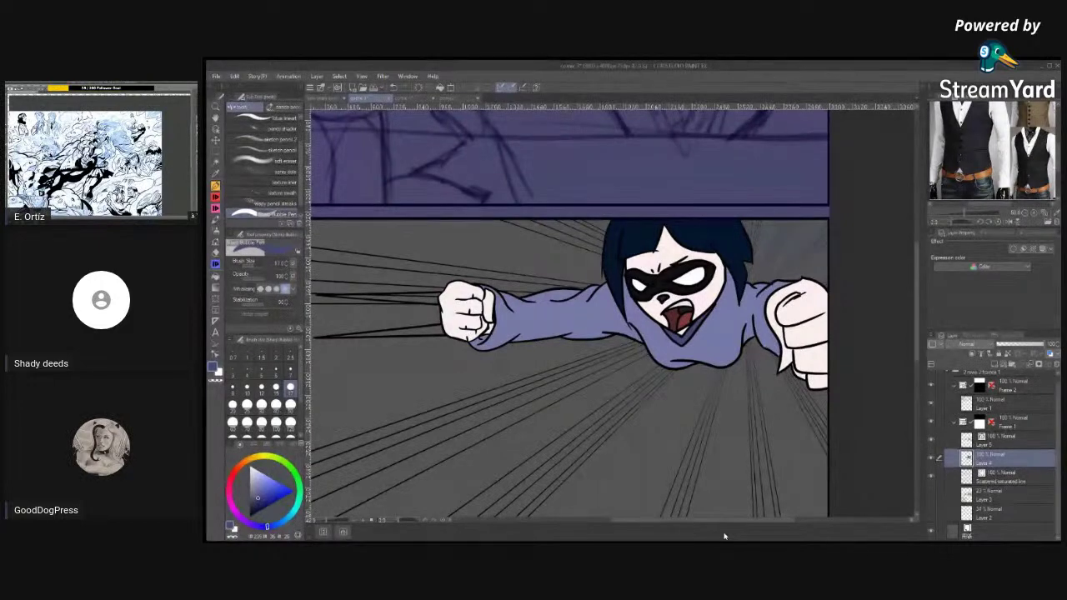
Choose a mid grey and paint the inside of the upper blade extending from the figure's outstretched fist on Layer 4.
key(/)
alt+click(809, 373)
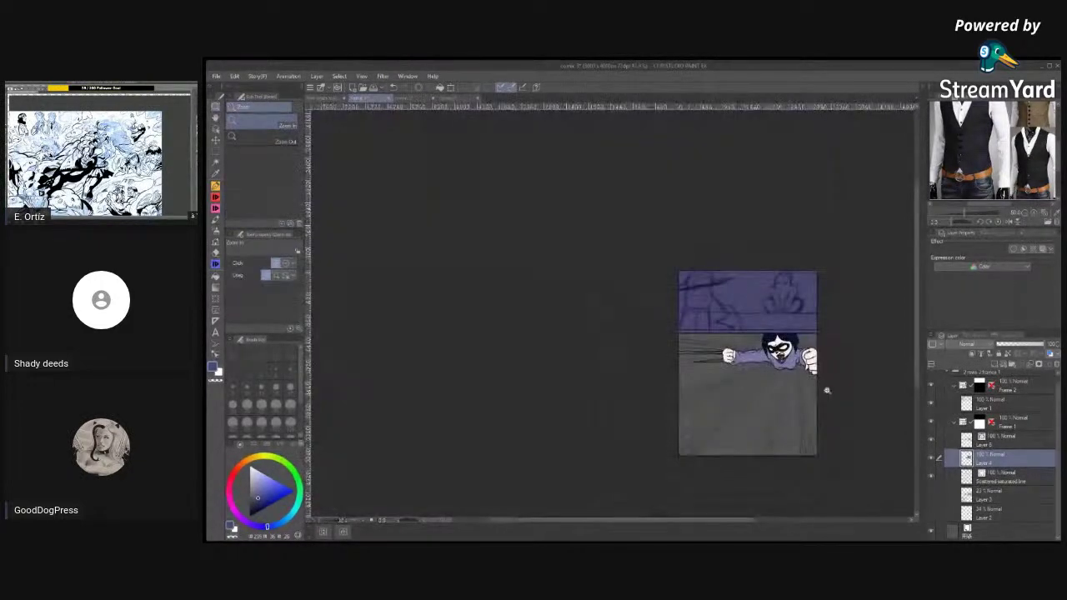
click(793, 371)
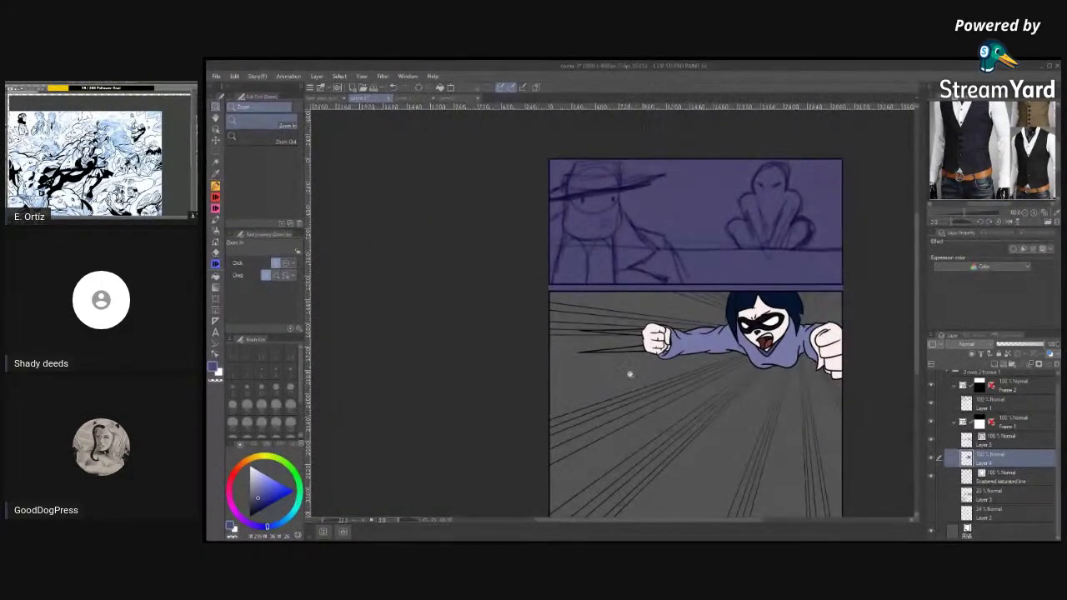
drag(624, 356, 751, 477)
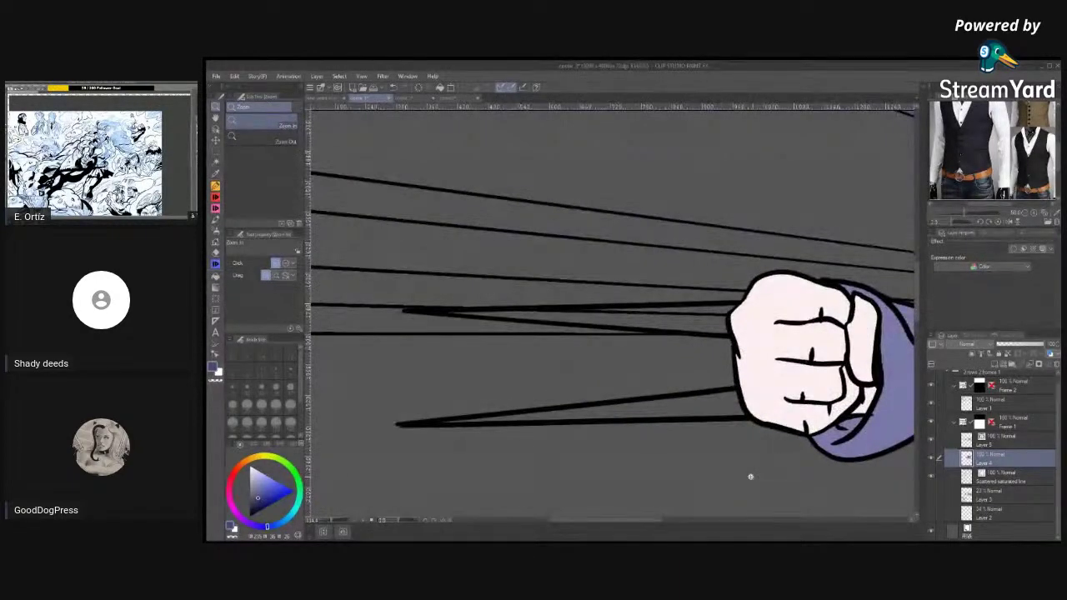
drag(257, 498, 251, 492)
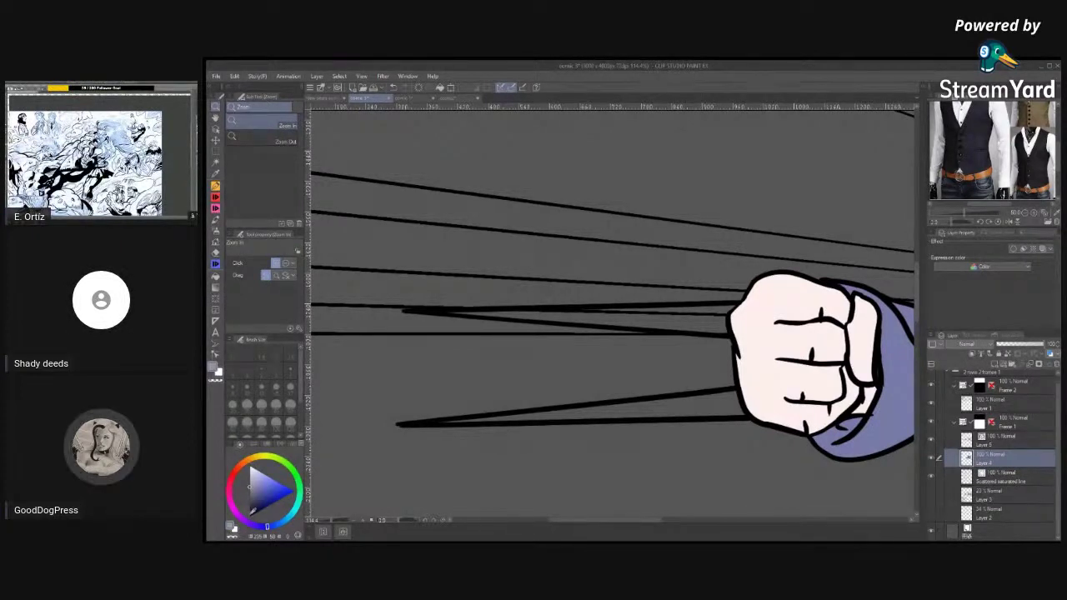
key(p)
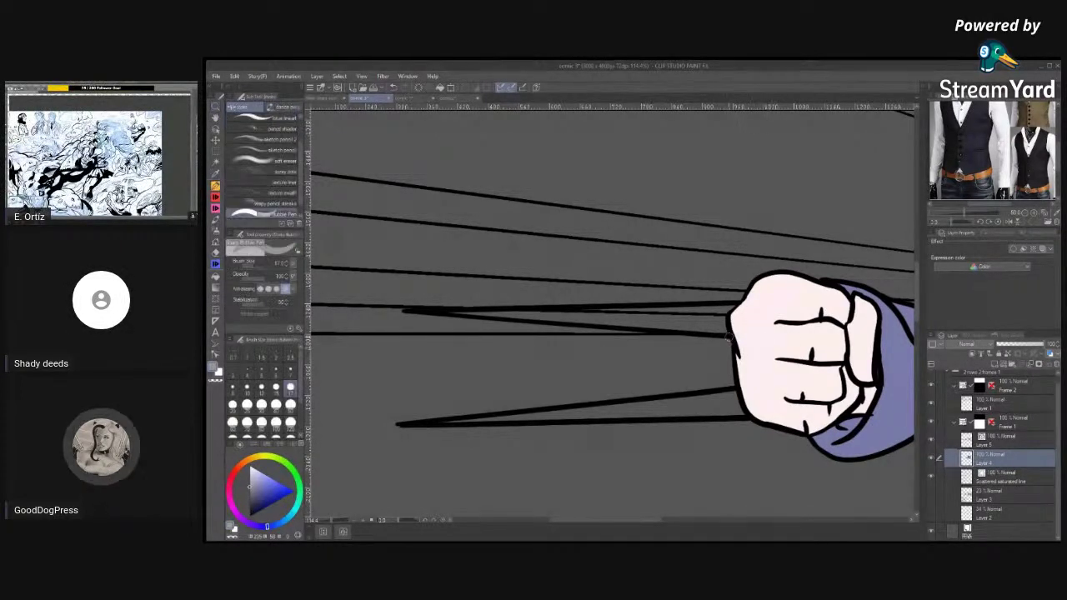
drag(730, 331, 644, 323)
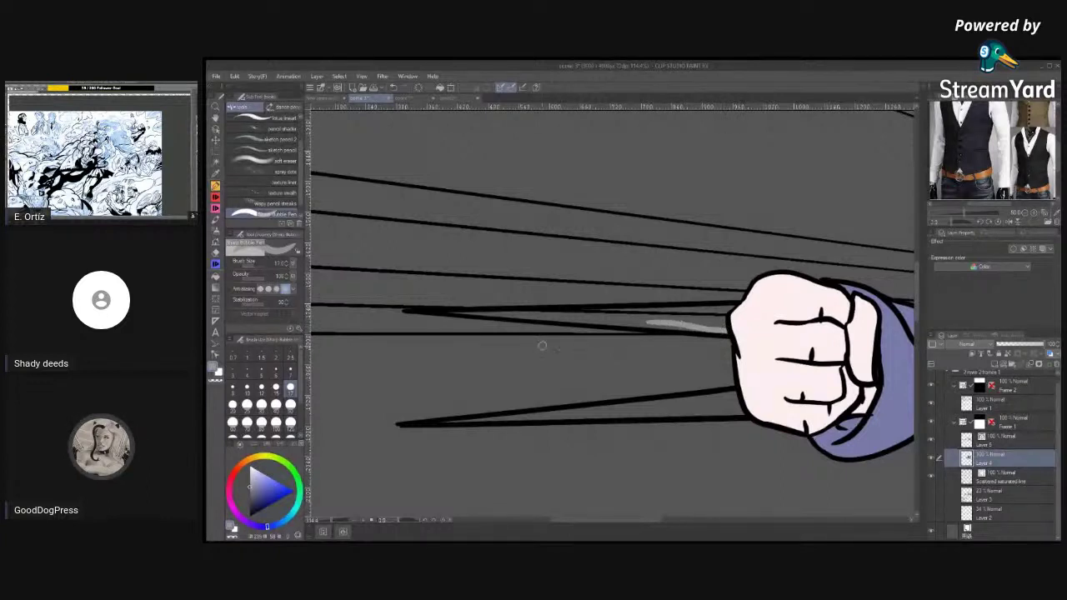
key(ctrl+z)
drag(449, 311, 739, 327)
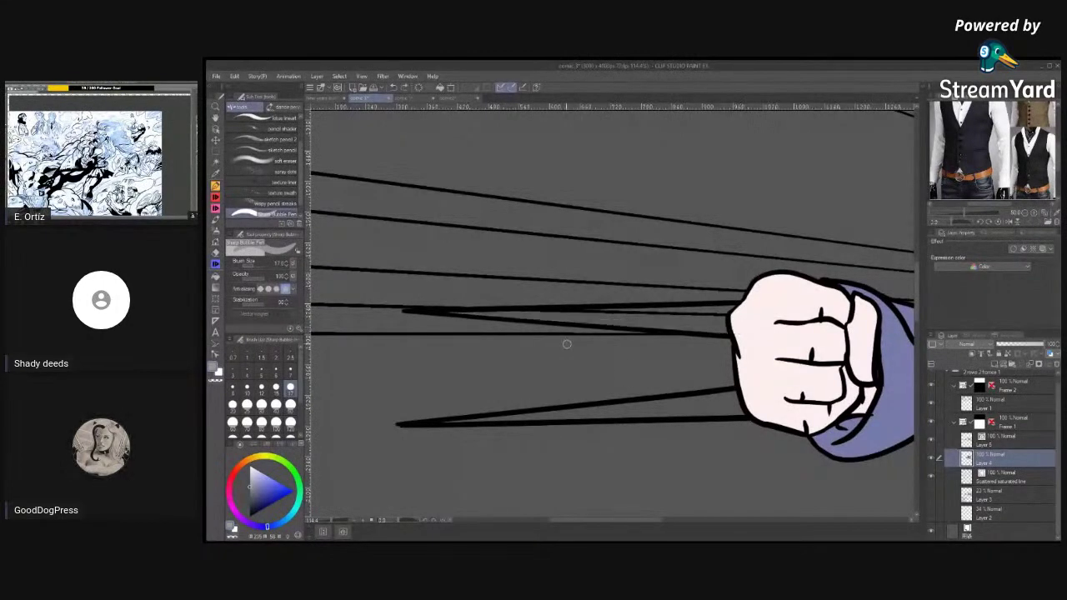
mouse_move(459, 311)
mouse_down()
mouse_move(725, 326)
mouse_move(723, 336)
mouse_move(747, 283)
mouse_move(727, 309)
mouse_move(740, 300)
mouse_move(494, 313)
mouse_up()
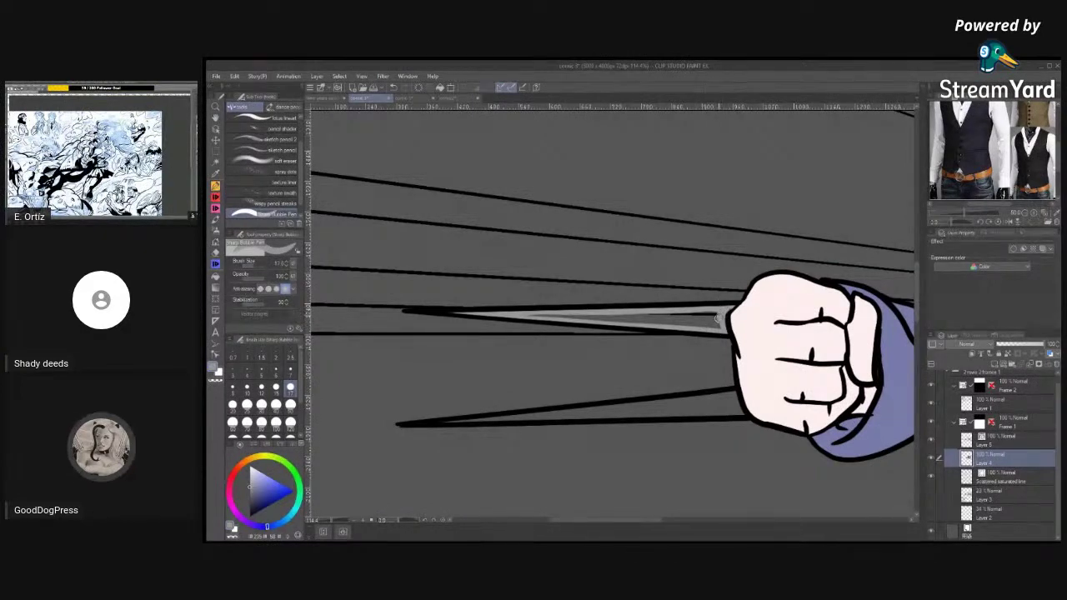
mouse_move(667, 315)
mouse_down()
mouse_move(718, 325)
mouse_move(522, 317)
mouse_up()
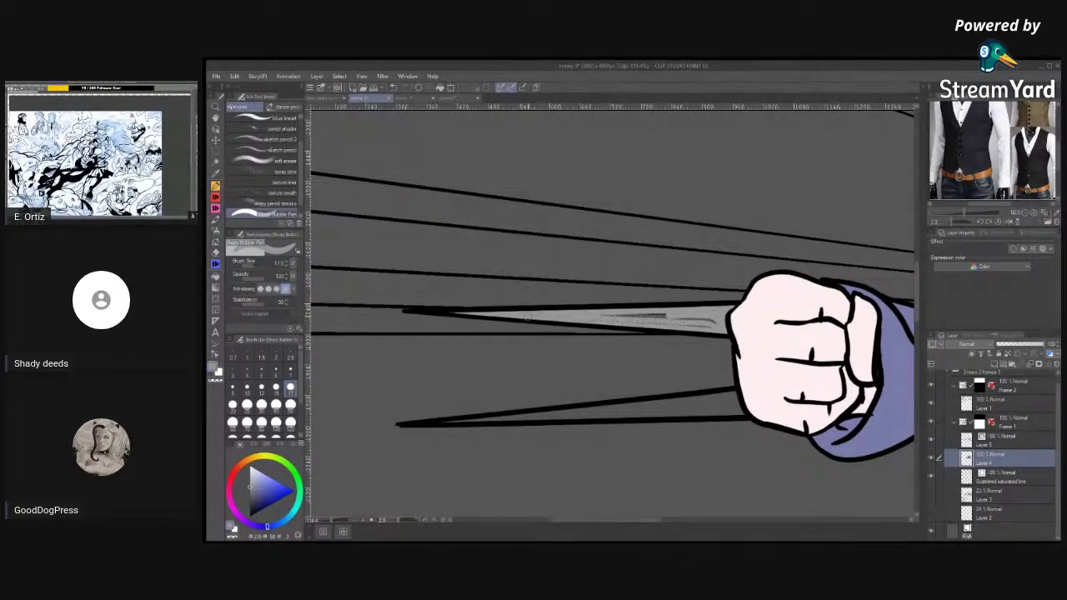
drag(617, 313, 717, 320)
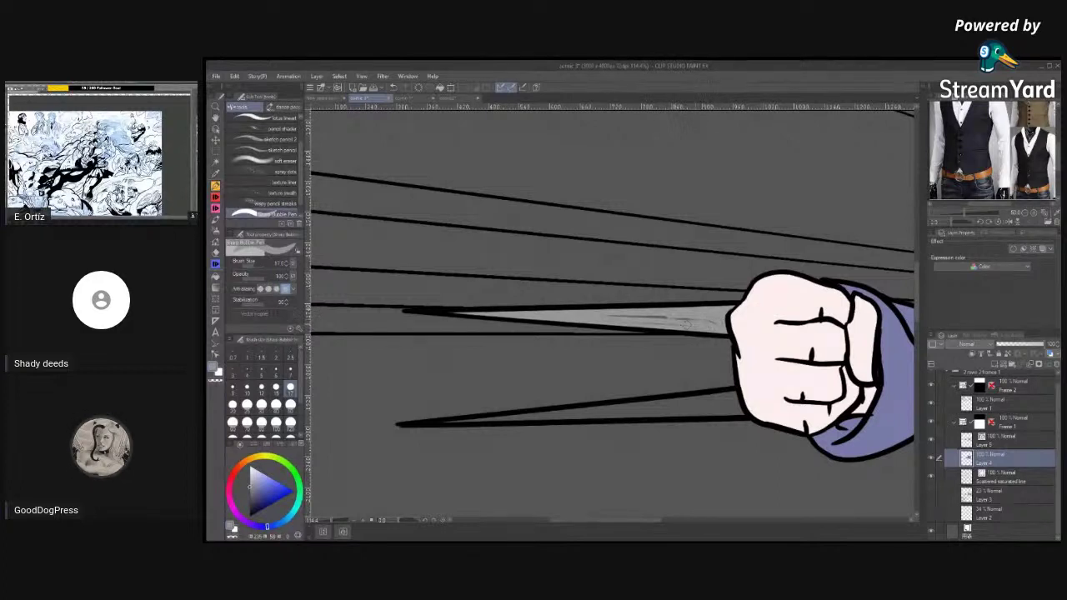
drag(667, 318, 713, 325)
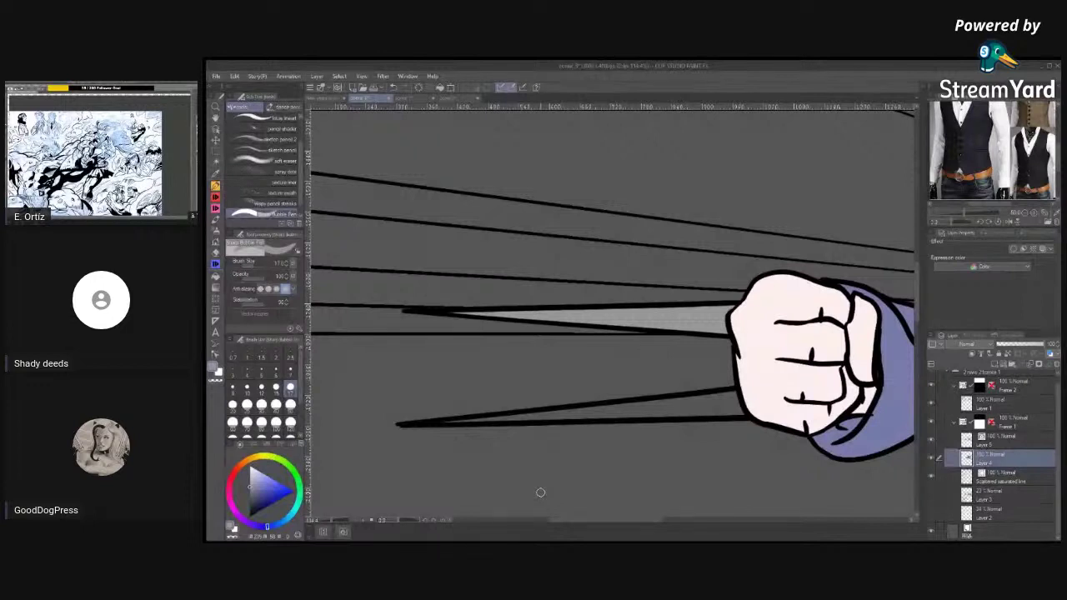
Paint the inside of the lower blade extending from the outstretched fist mid grey on Layer 4.
drag(454, 421, 682, 403)
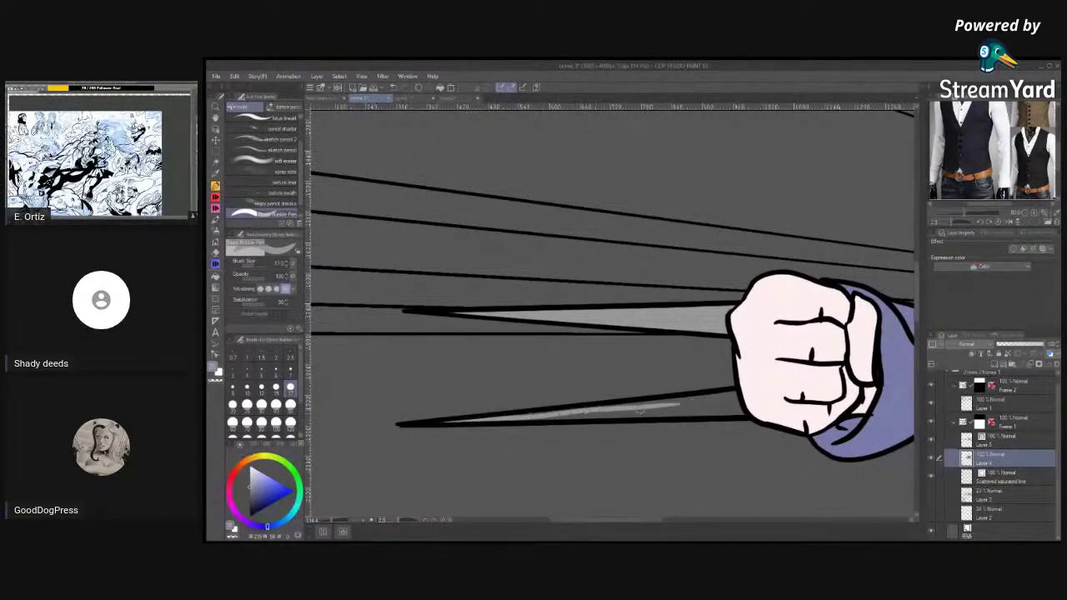
mouse_move(526, 417)
mouse_down()
mouse_move(743, 390)
mouse_move(738, 405)
mouse_up()
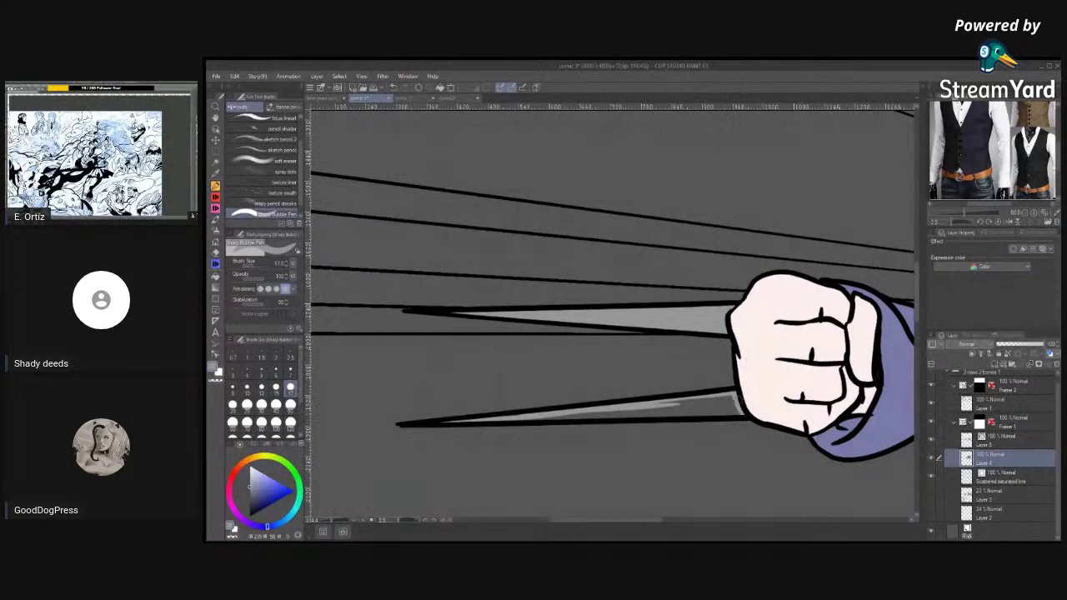
mouse_move(523, 418)
mouse_down()
mouse_move(740, 417)
mouse_move(731, 397)
mouse_move(735, 408)
mouse_move(727, 399)
mouse_move(563, 413)
mouse_move(733, 410)
mouse_move(661, 407)
mouse_move(690, 404)
mouse_up()
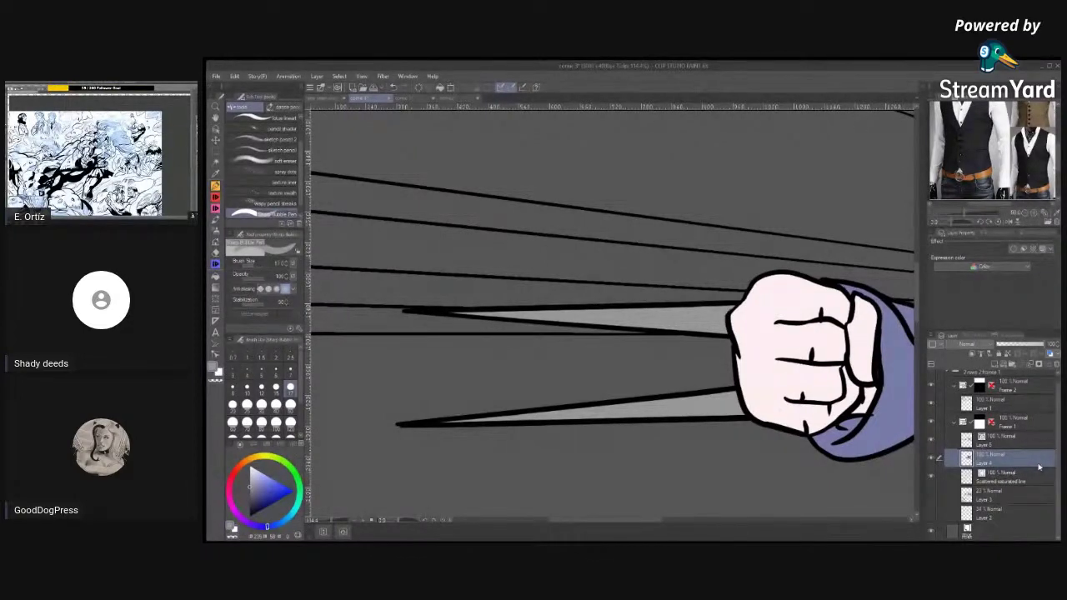
Collapse the Frame 1 folder and select the sketch on Layer 1 inside Frame 2.
click(215, 107)
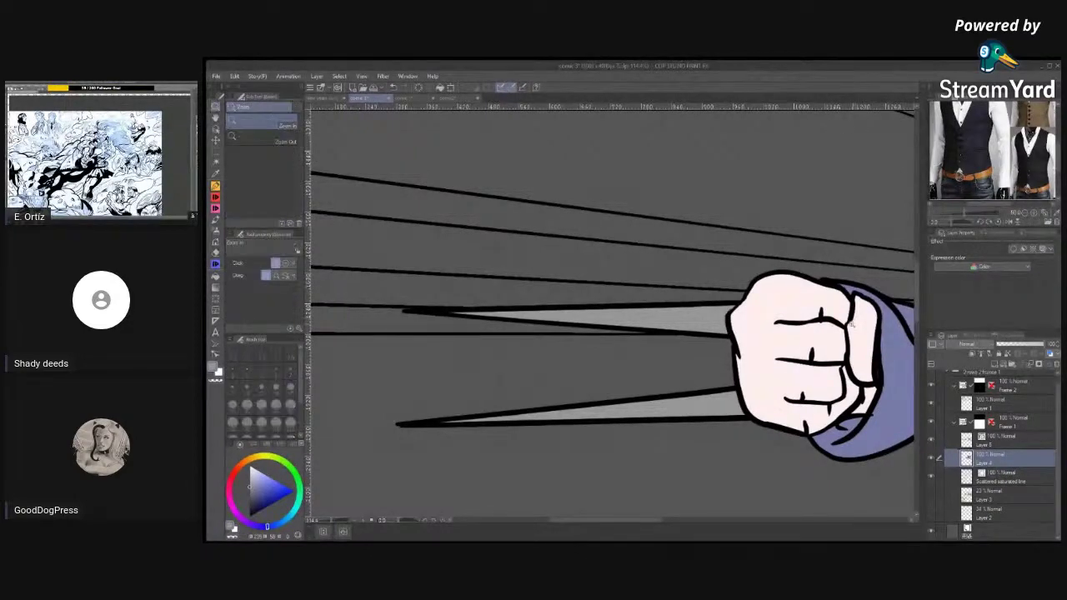
alt+click(853, 324)
drag(881, 416, 665, 442)
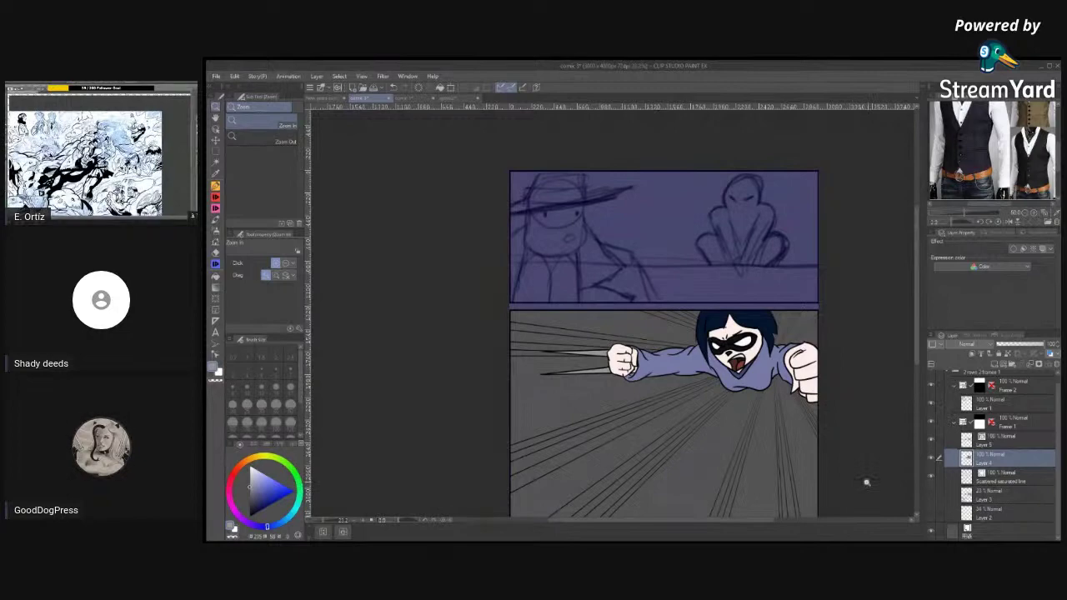
key(ctrl+z)
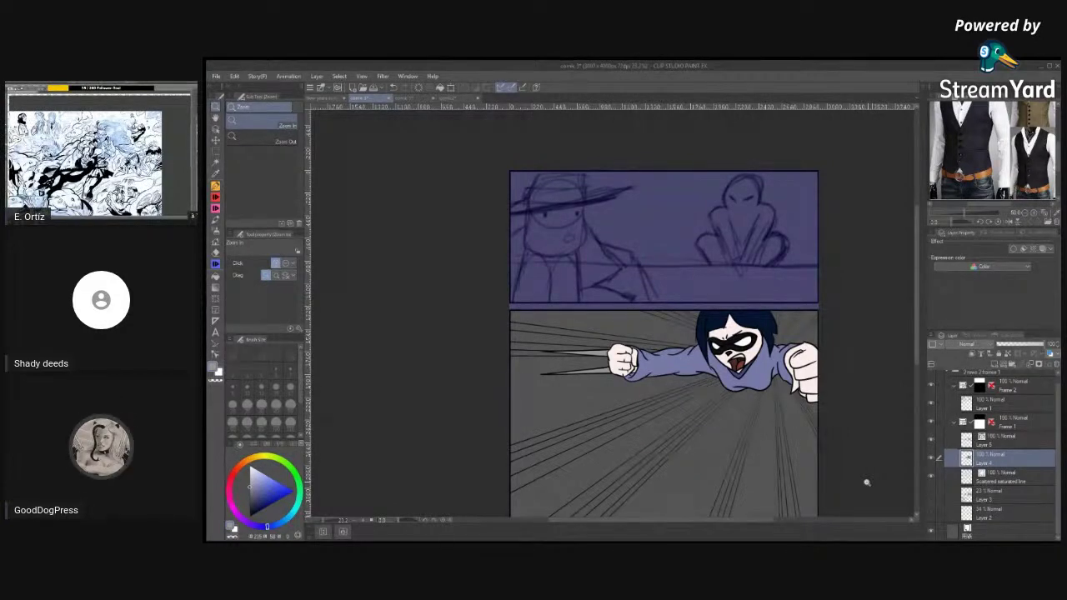
click(956, 423)
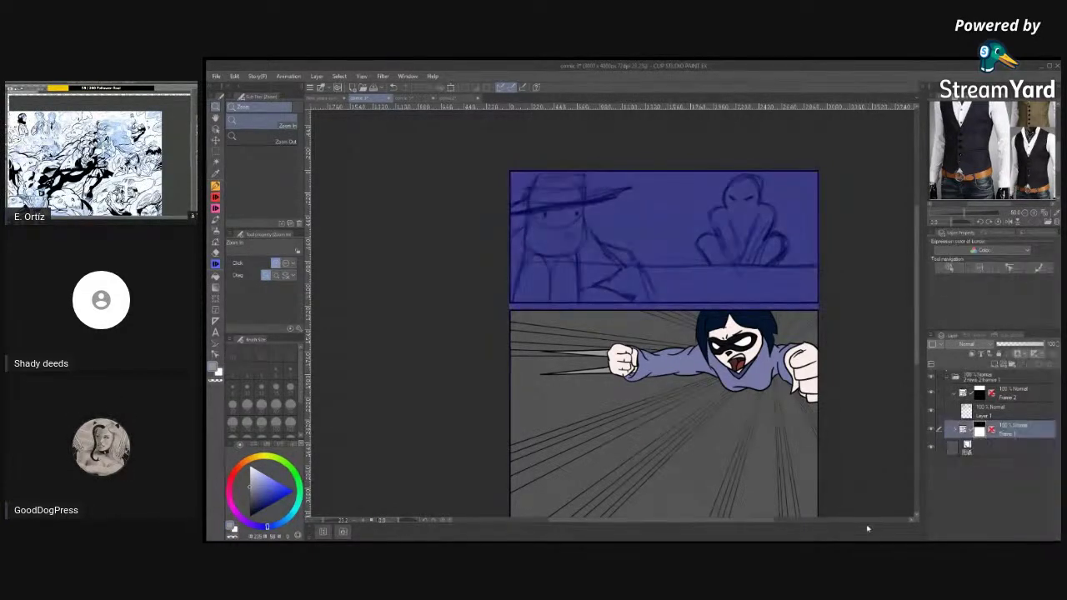
click(977, 412)
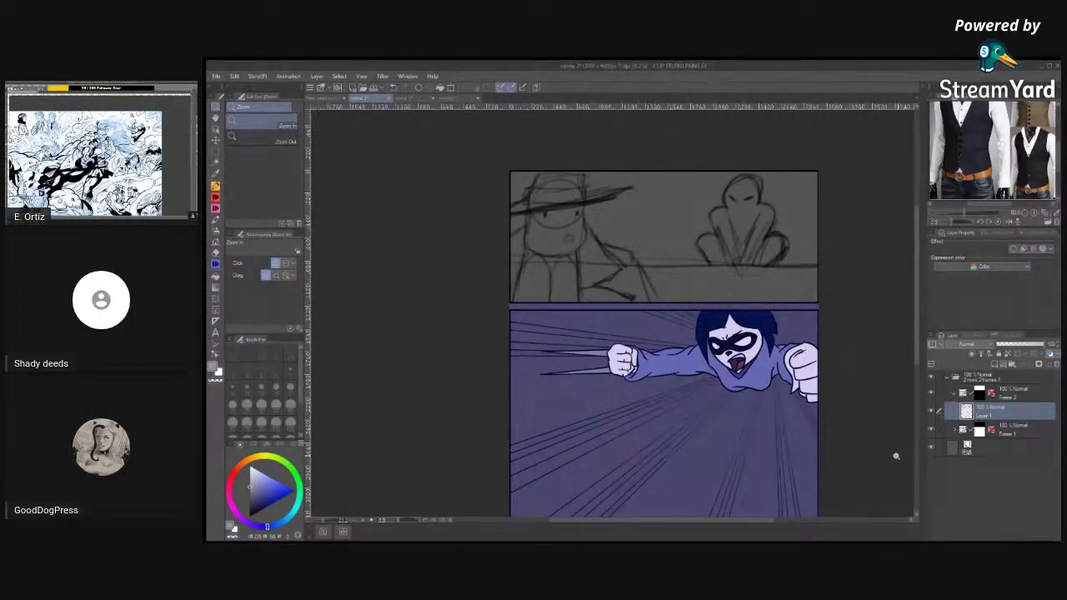
Look over the other open comic page and the hatted man's character sketch, and return to the two-panel page.
click(444, 98)
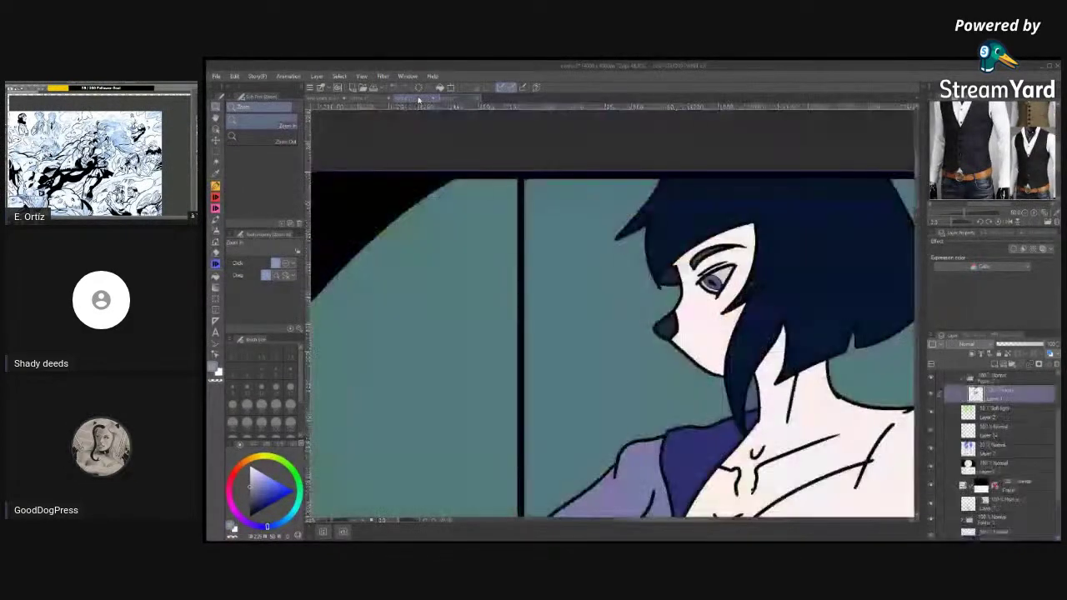
click(430, 98)
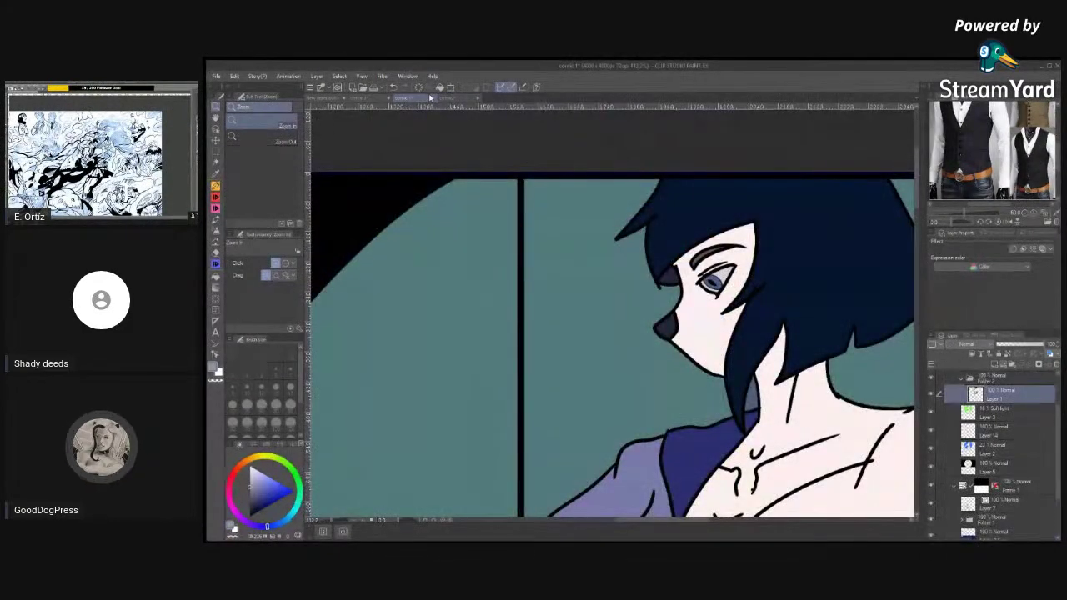
key(ctrl+minus)
key(ctrl+minus)
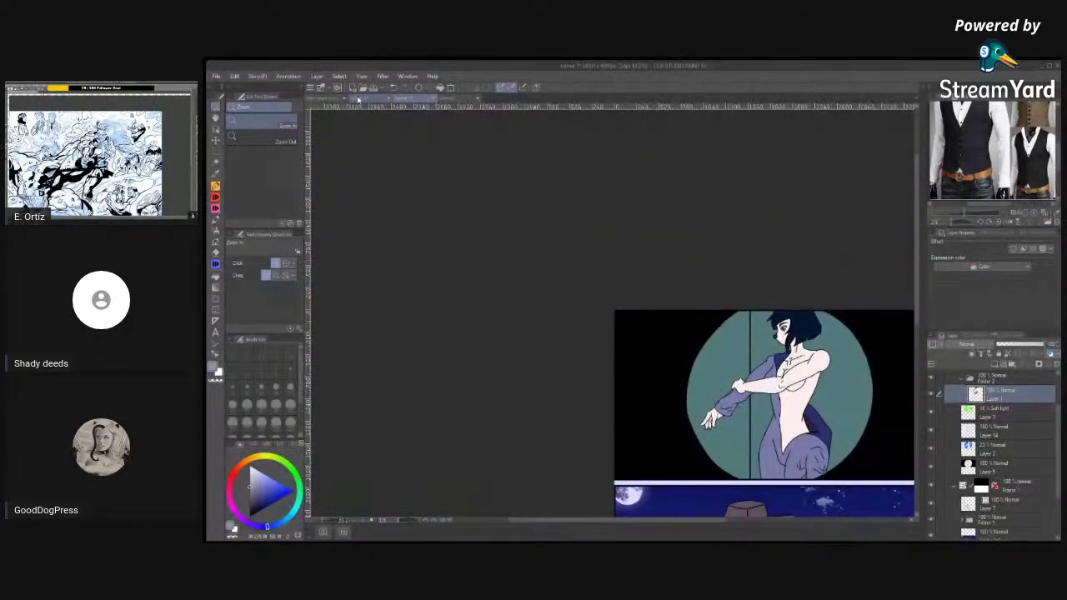
click(357, 97)
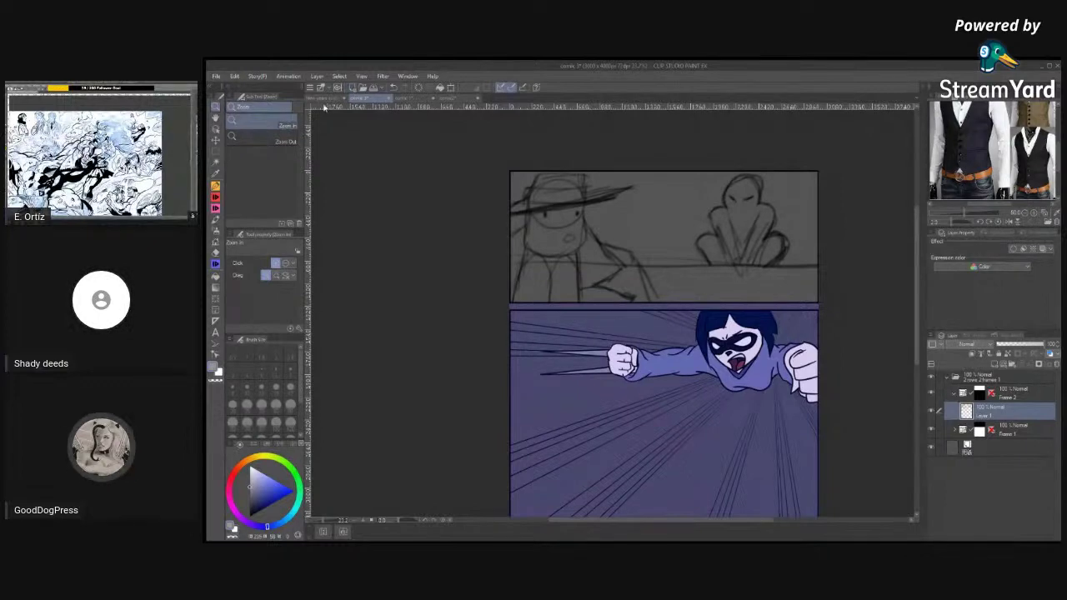
click(328, 99)
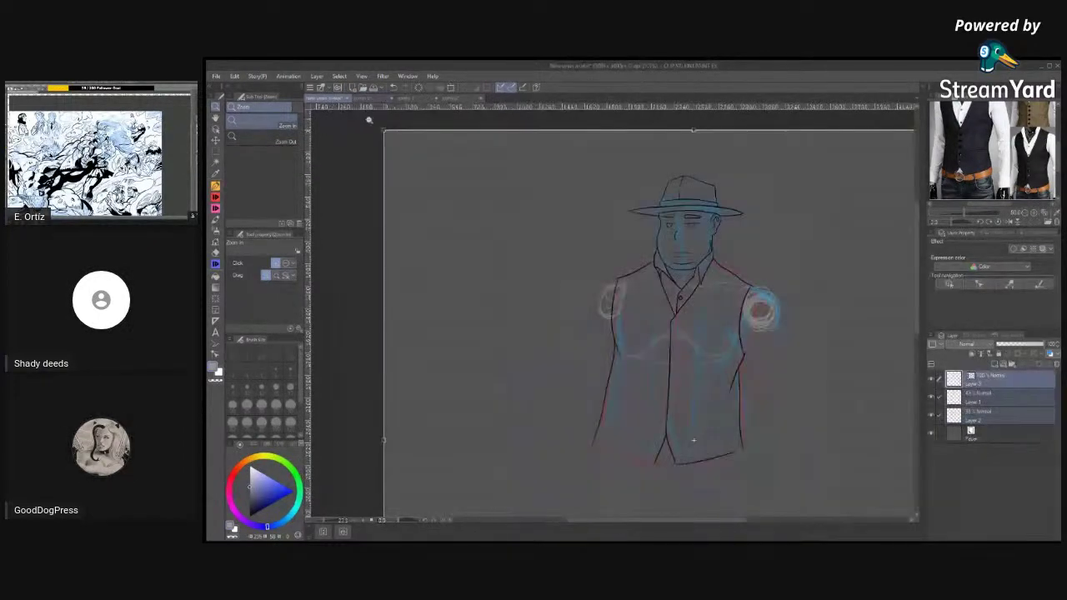
click(370, 99)
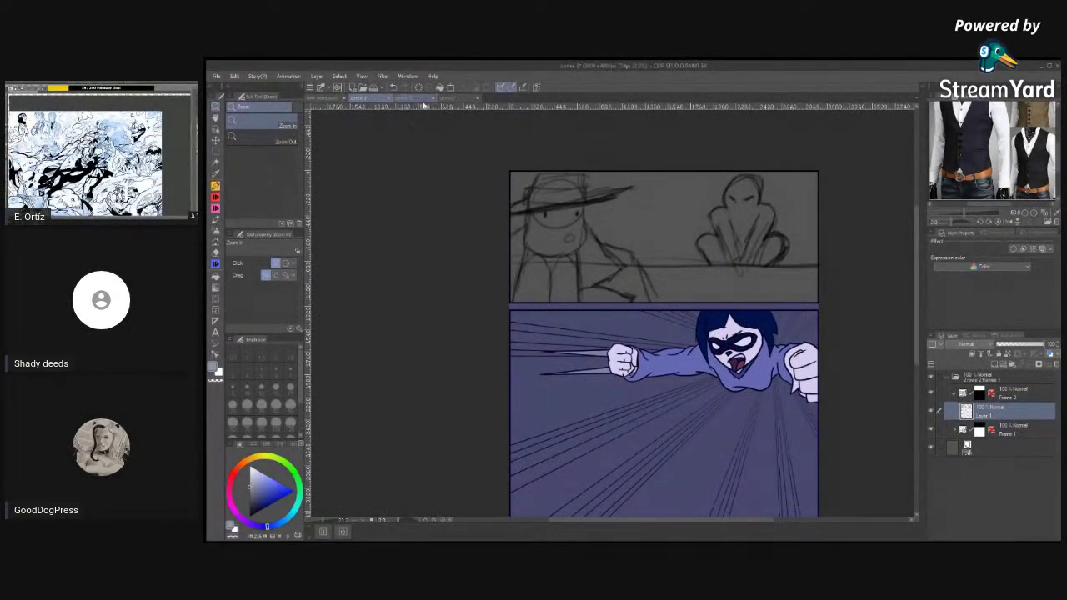
Add a new vector layer above the sketch layer in Frame 2.
click(776, 217)
mouse_move(813, 380)
mouse_down()
mouse_move(788, 376)
mouse_move(807, 385)
mouse_move(800, 396)
mouse_up()
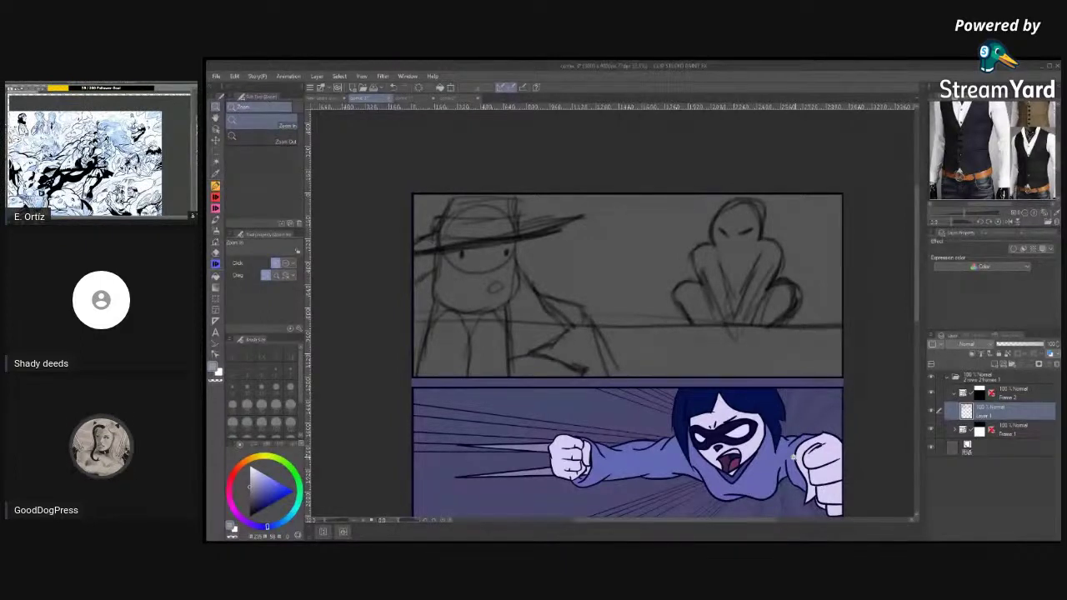
click(1003, 366)
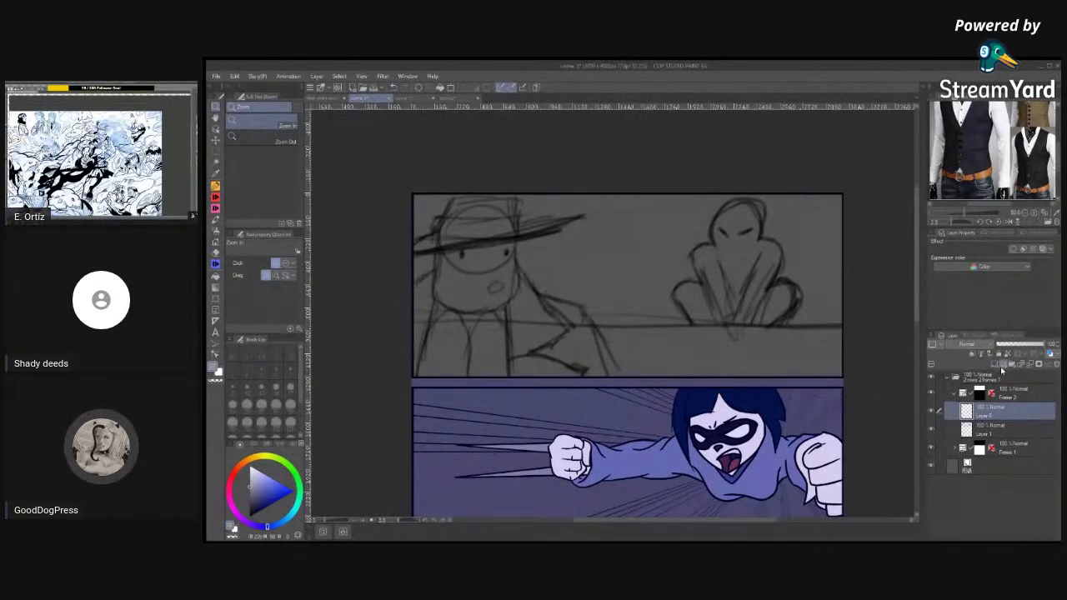
key(ctrl+z)
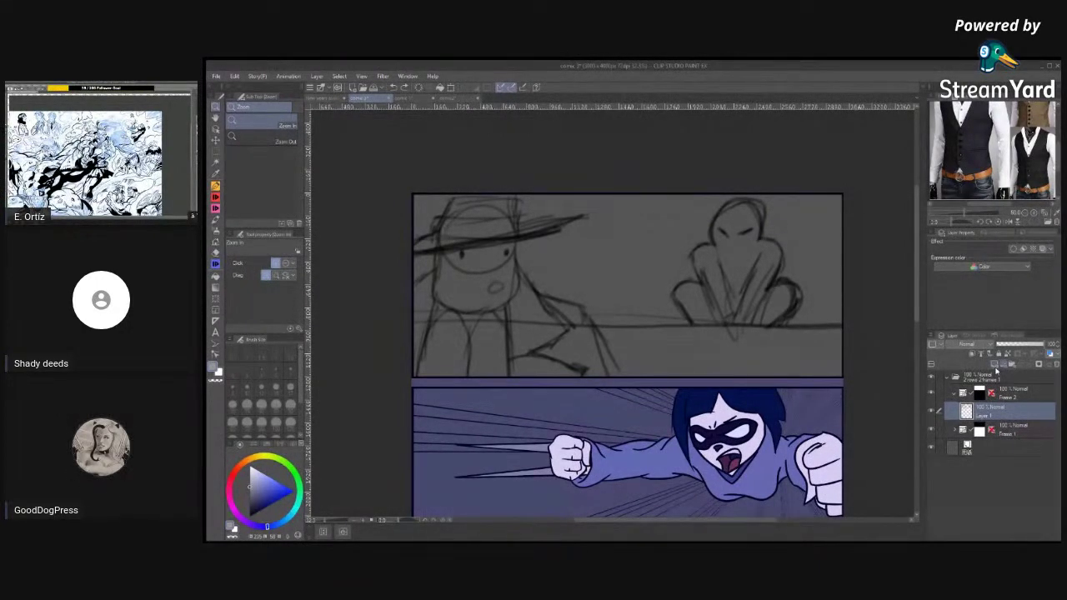
click(1003, 367)
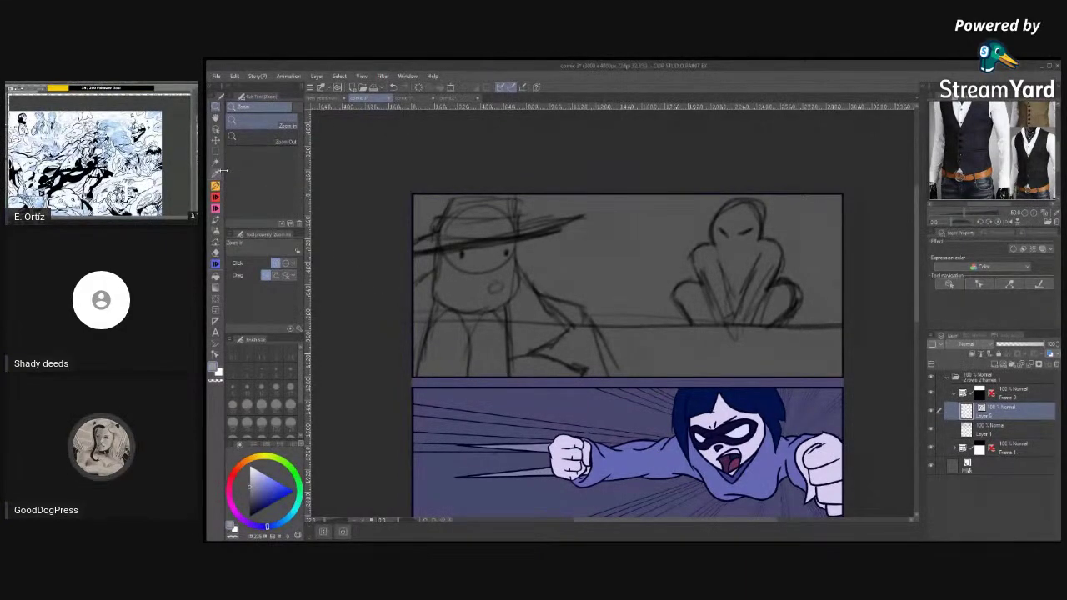
Ink the horizontal ledge line across the upper panel and the crouching figure's outline in black with the Comic Pen on Layer 6.
click(216, 197)
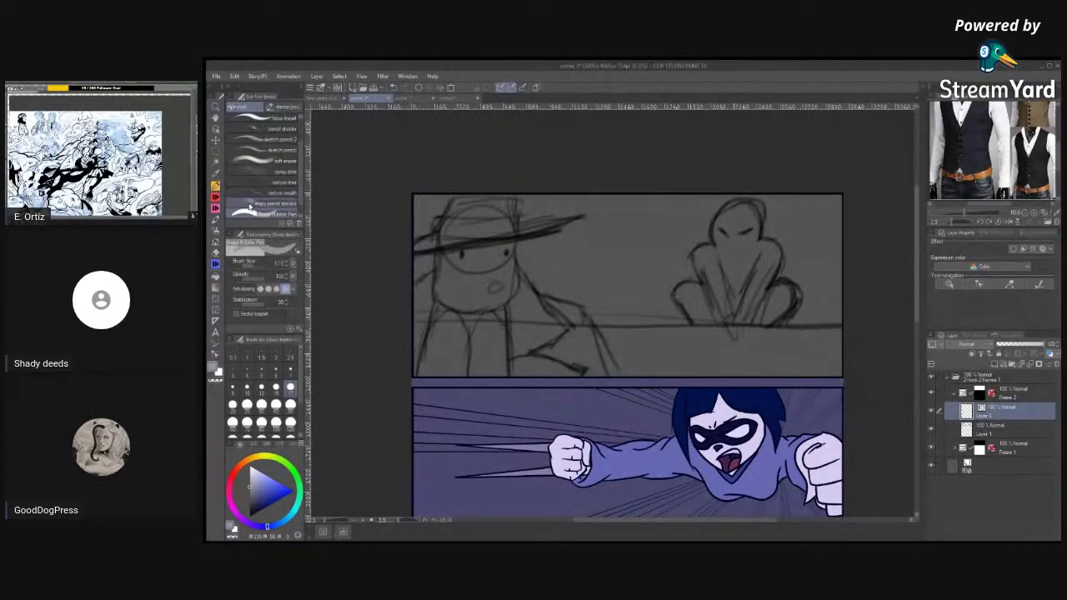
scroll(284, 192, down, 1)
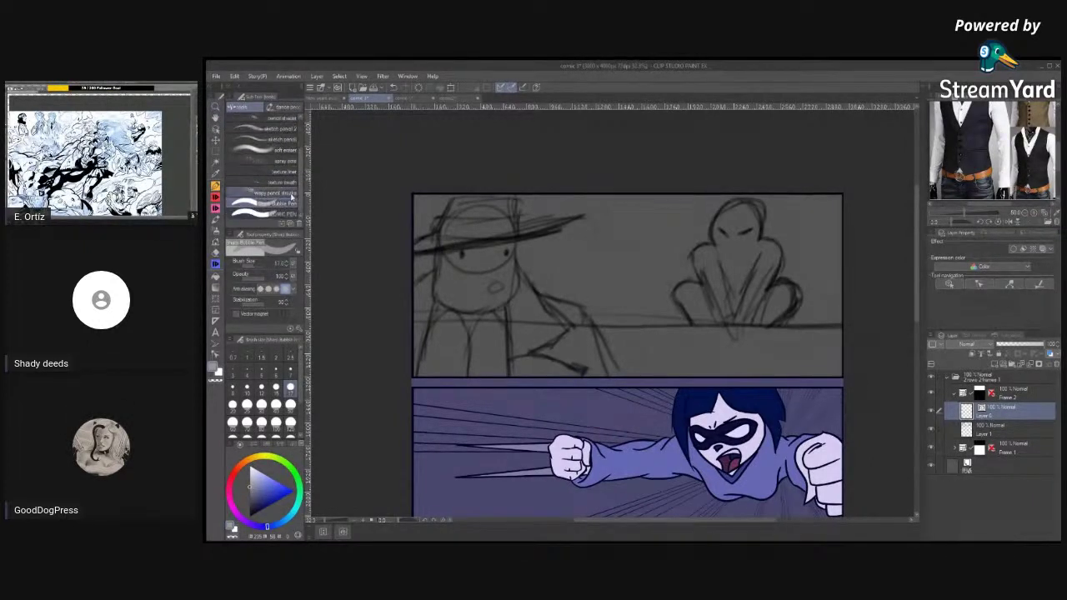
click(285, 214)
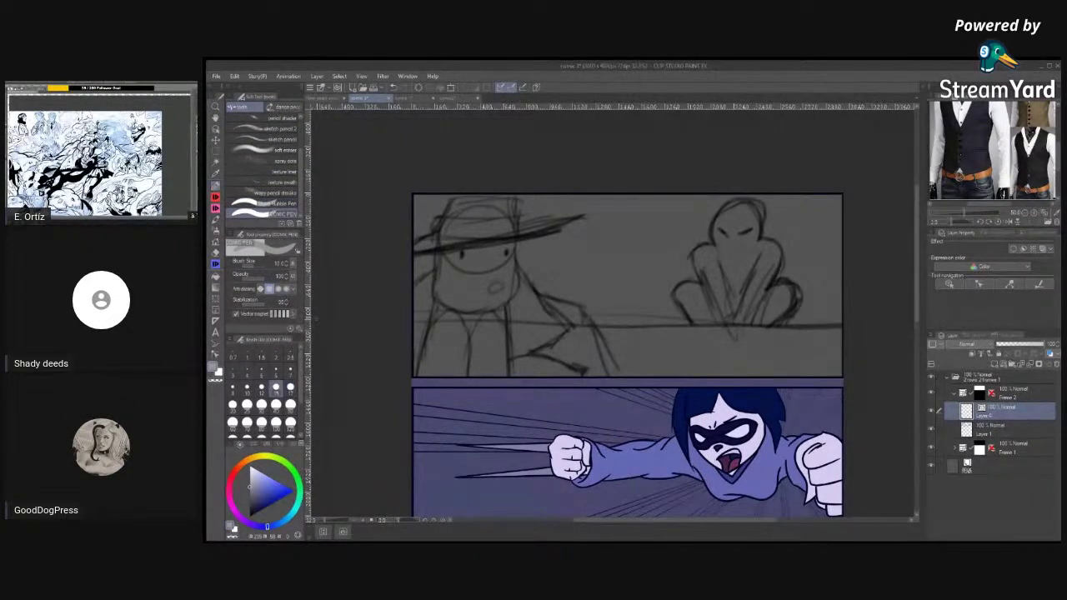
drag(414, 322, 622, 321)
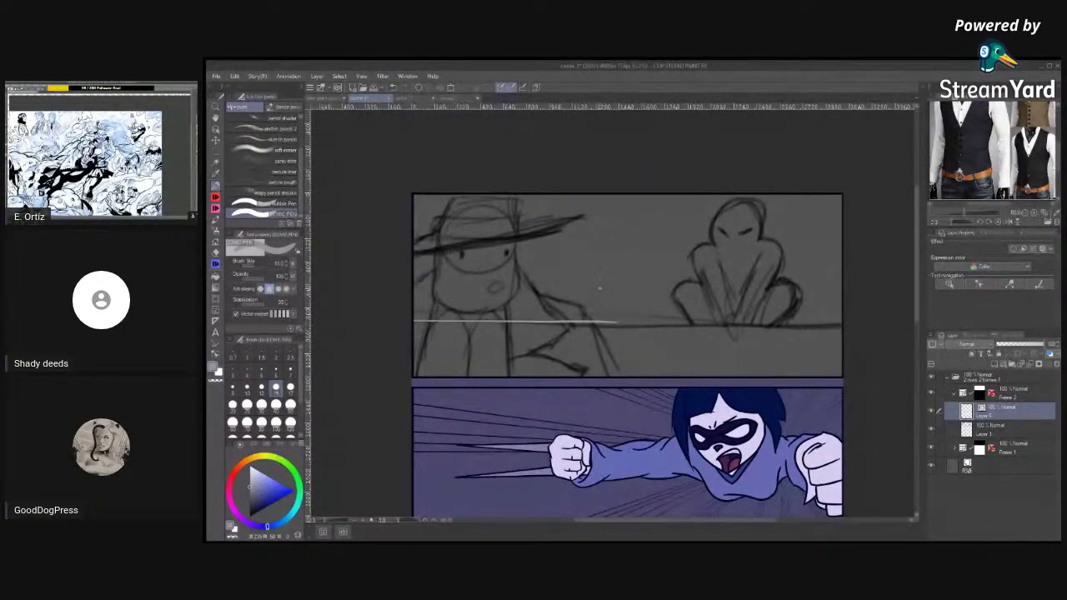
key(ctrl+z)
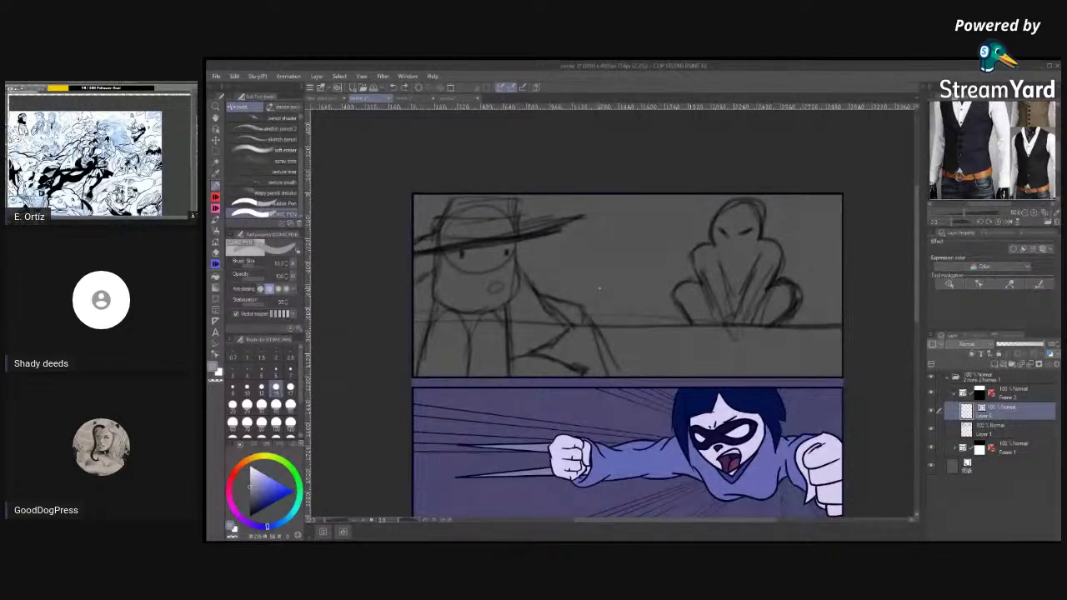
click(264, 512)
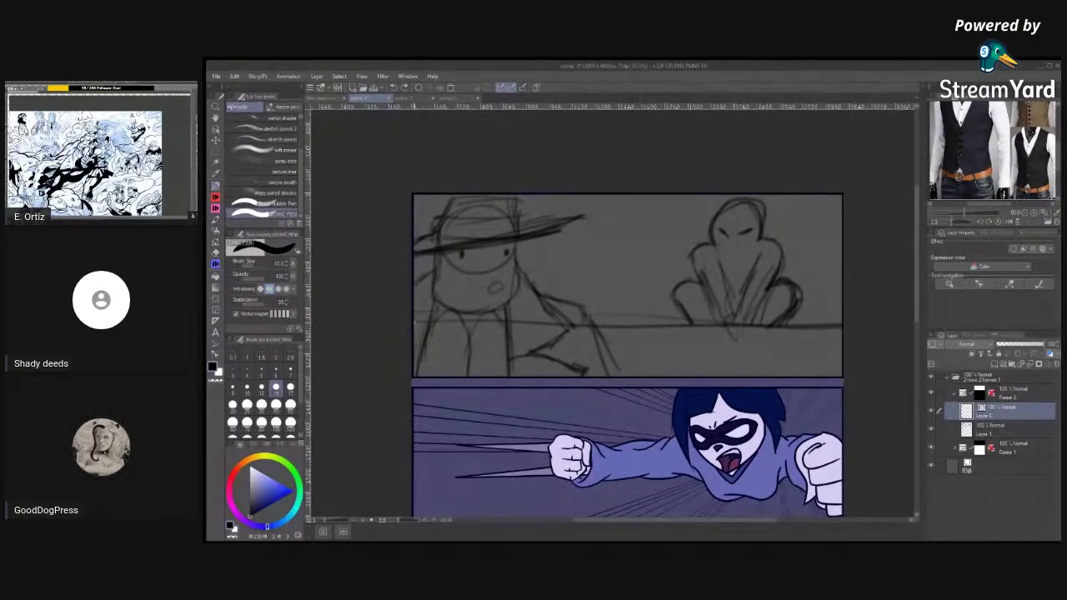
drag(412, 322, 842, 323)
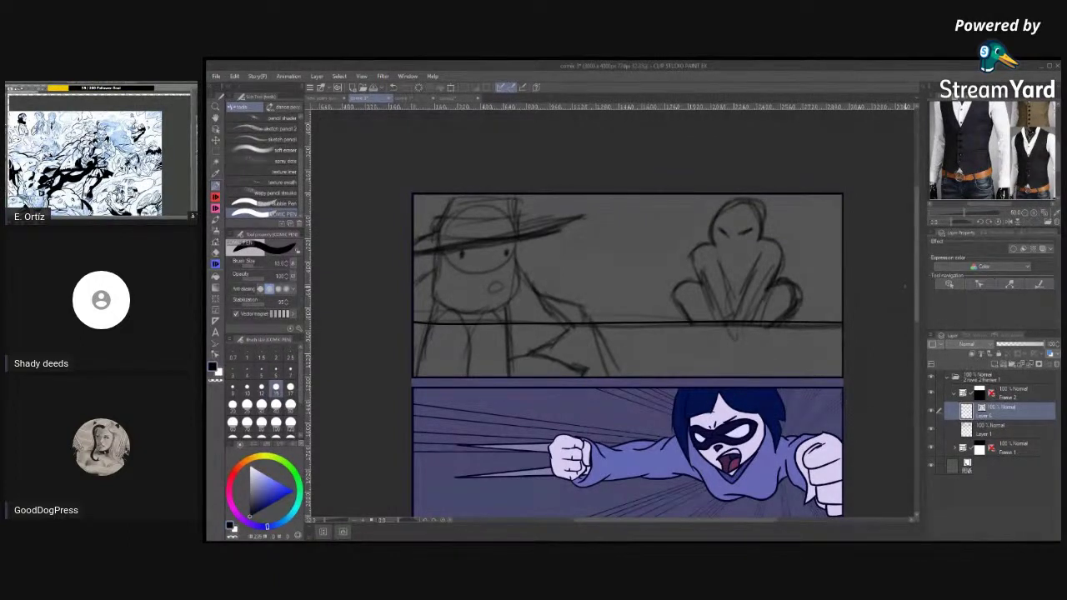
key(ctrl+z)
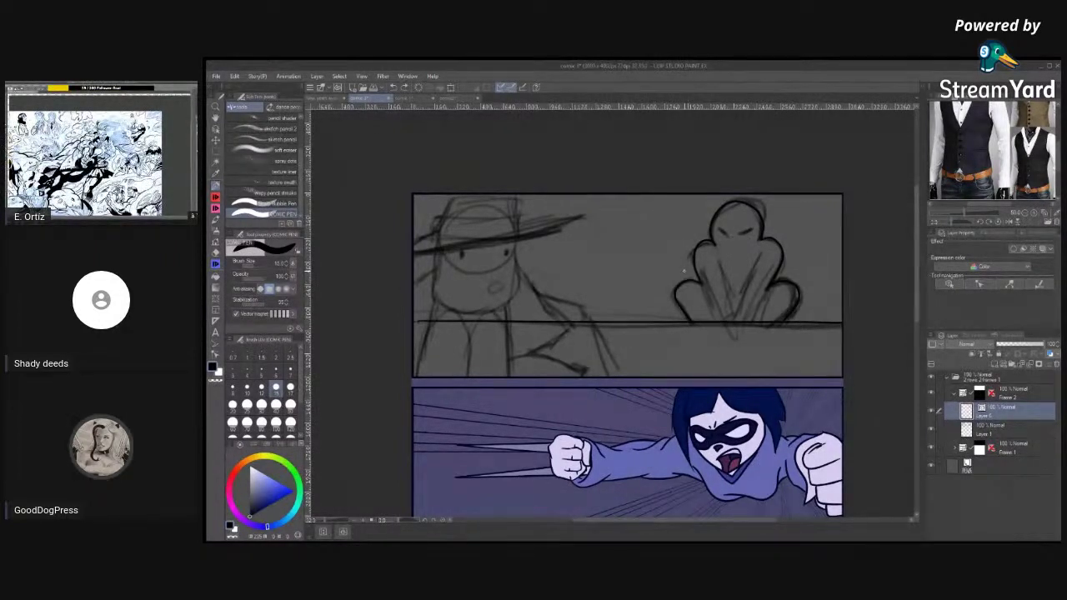
key(g)
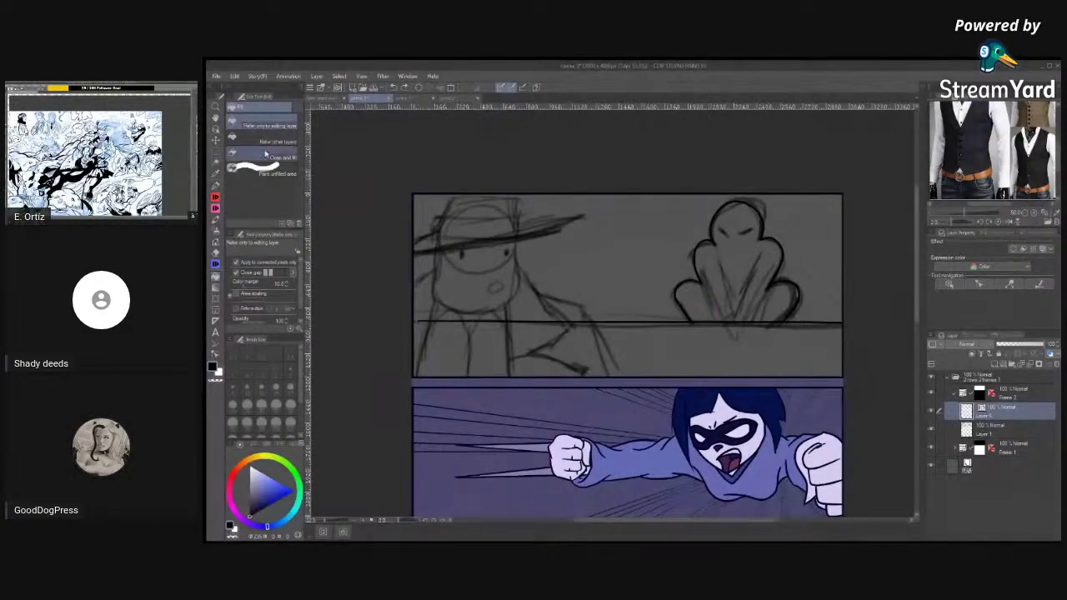
click(216, 163)
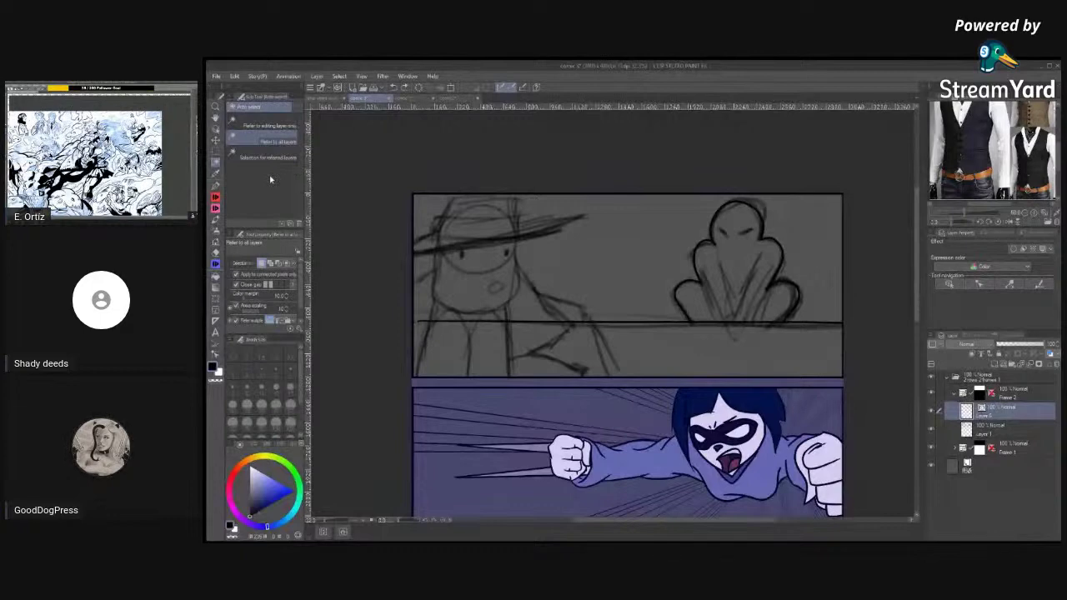
click(716, 307)
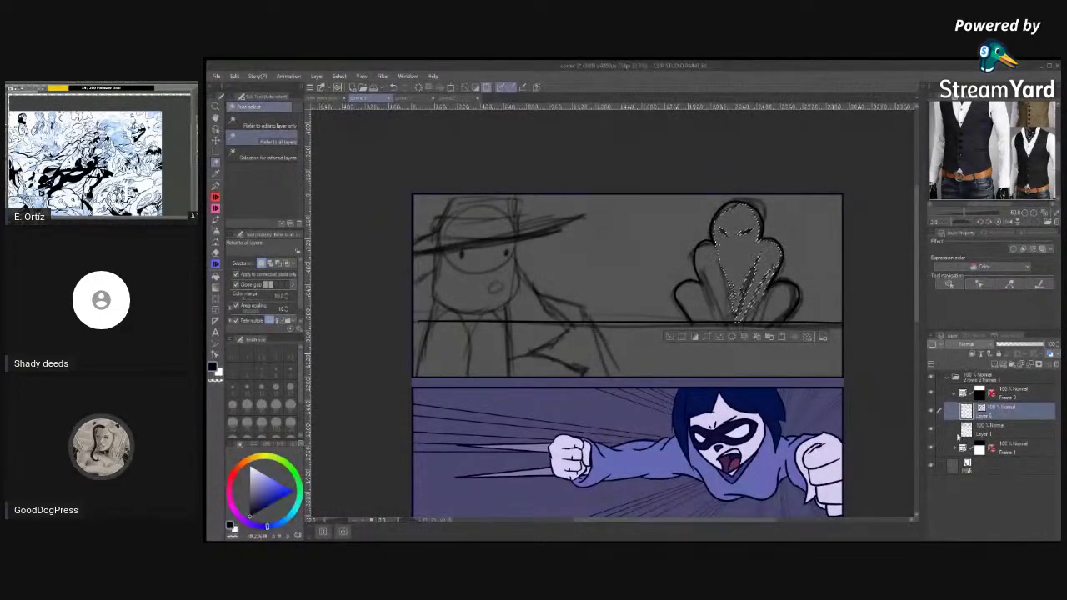
key(ctrl+d)
Hide the rough sketch on Layer 1 and add a new raster layer directly above it.
click(932, 430)
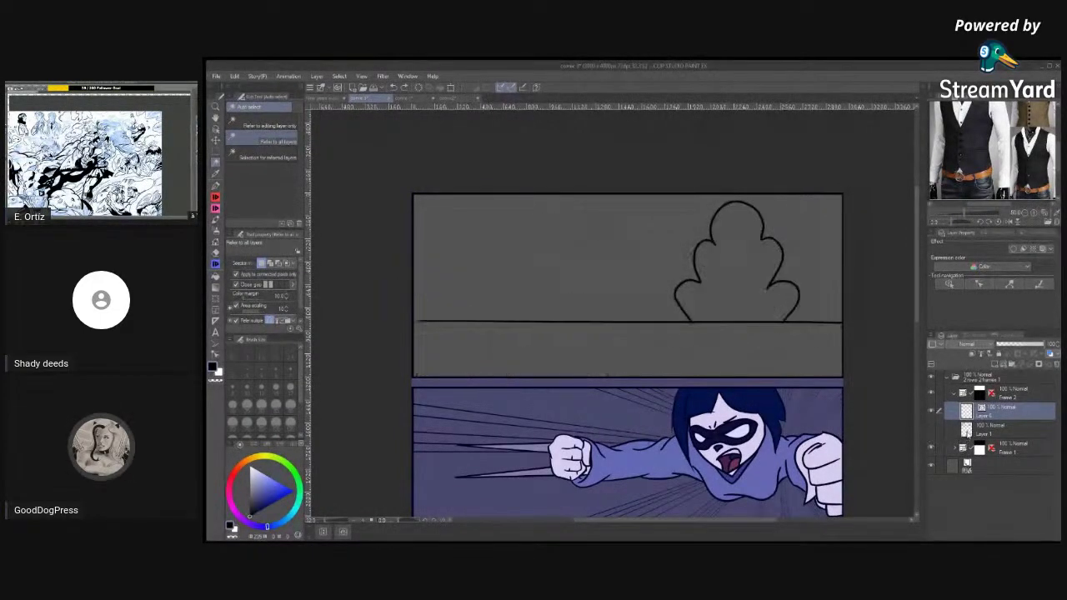
click(967, 431)
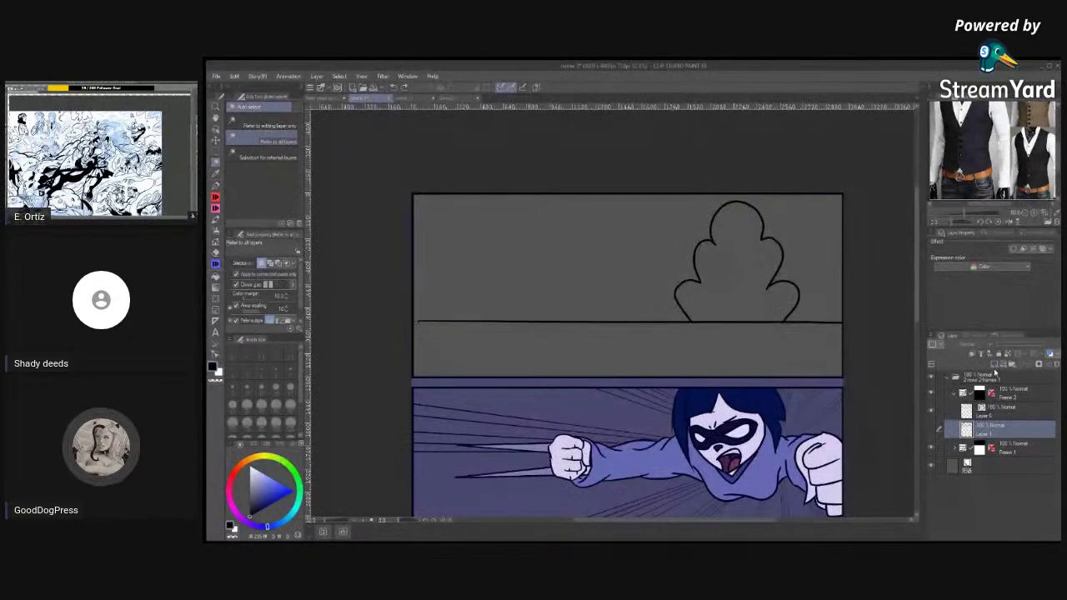
click(994, 369)
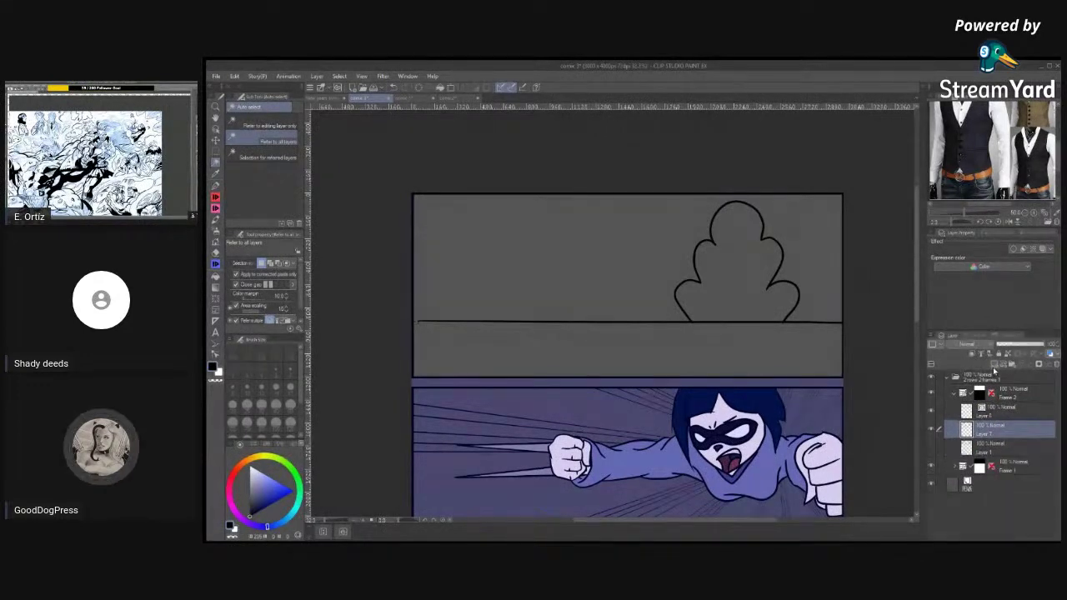
Auto-select the inside of the crouching figure's outline and fill it with black on the new raster layer.
click(756, 293)
key(g)
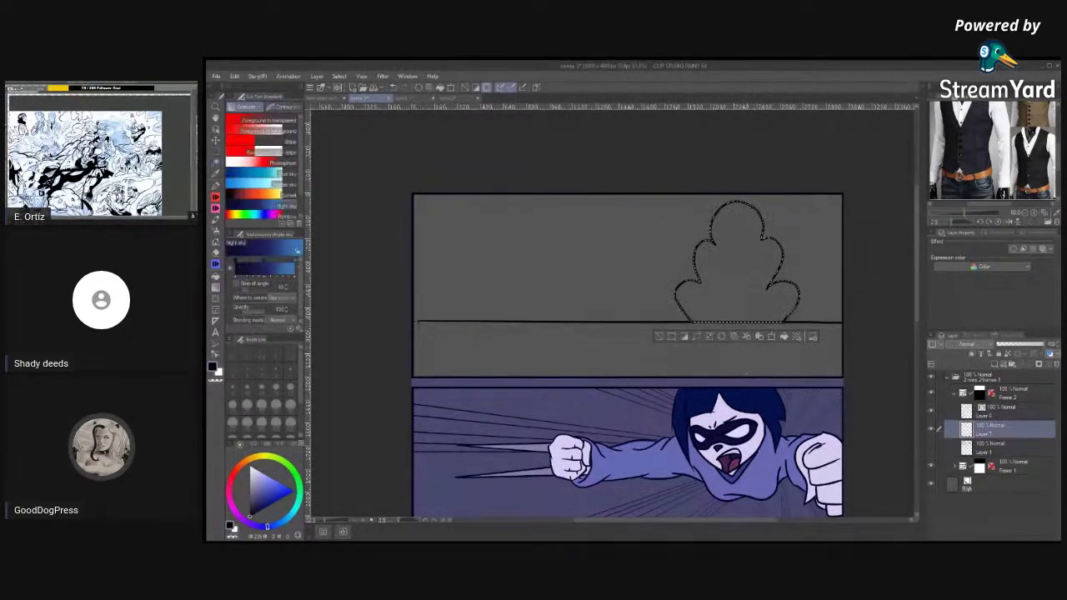
key(g)
click(742, 290)
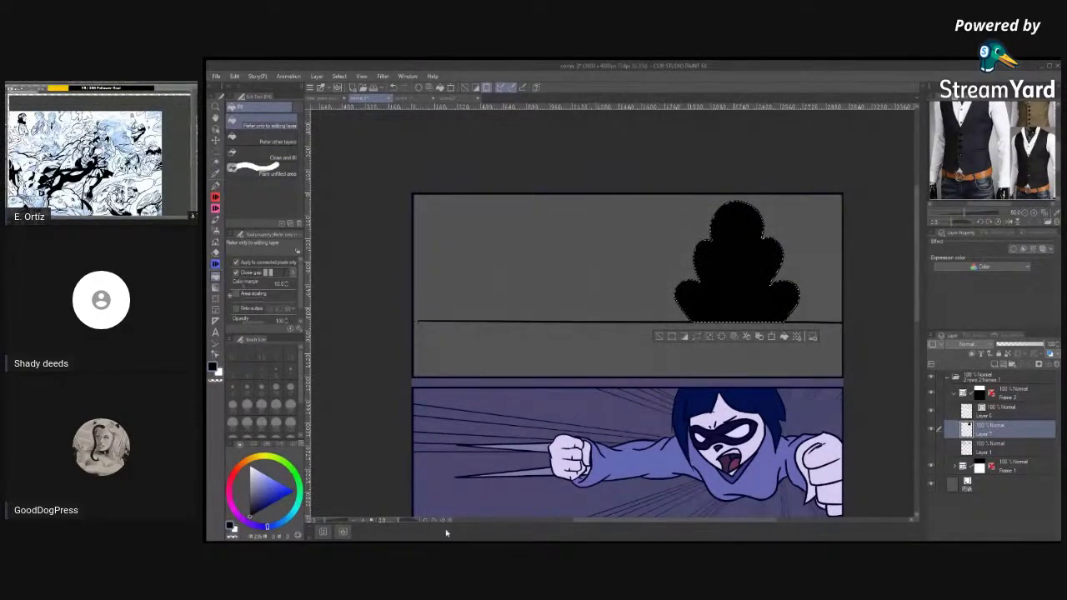
click(216, 188)
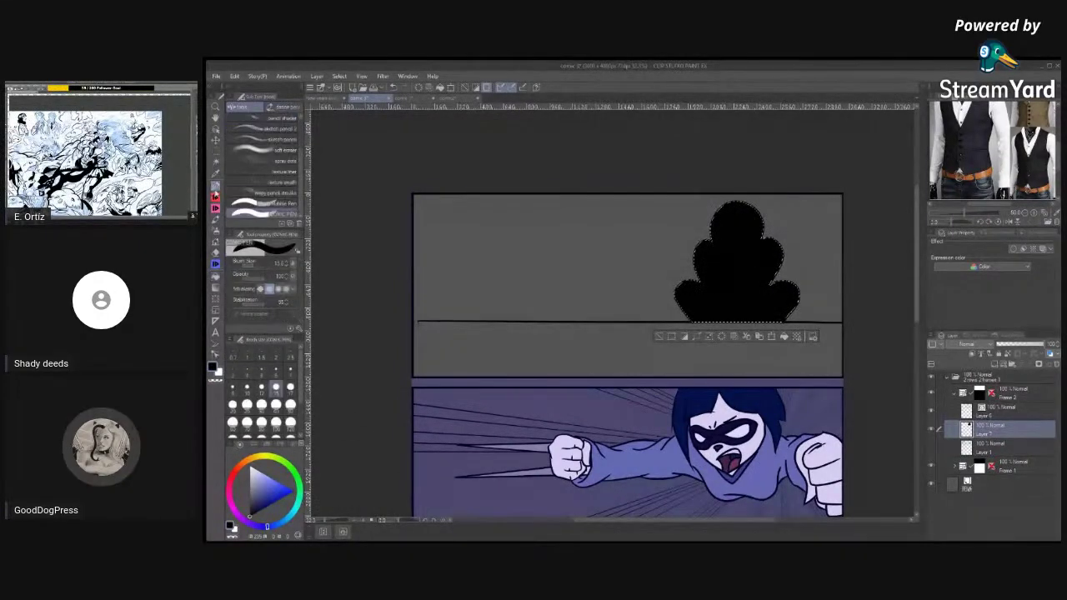
Switch to white and ink a pointed teardrop eye outline on the right side of the silhouette's head with the Comic Pen.
key(x)
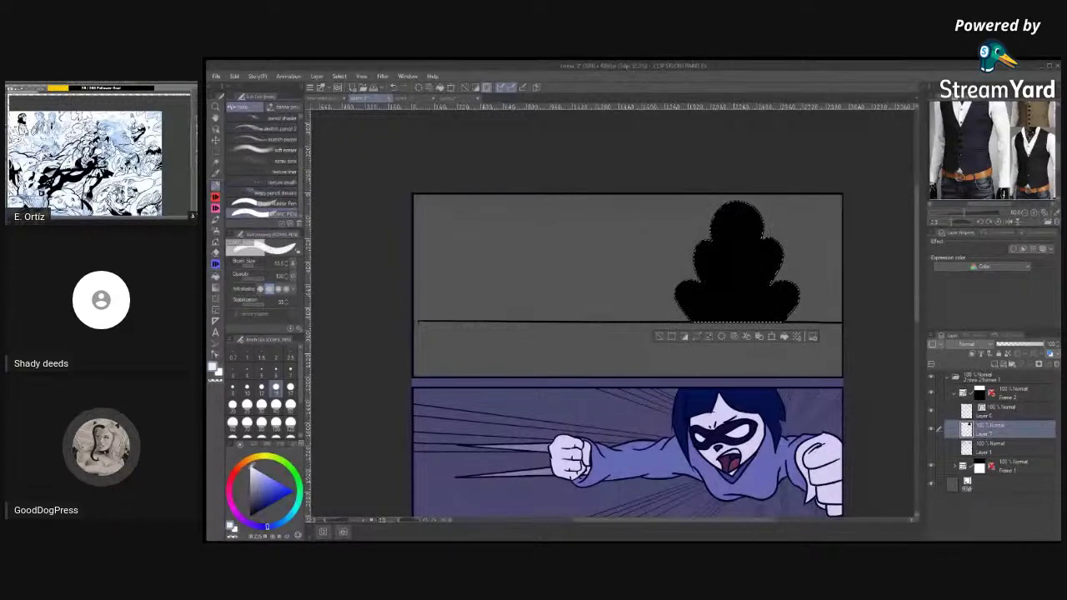
key(/)
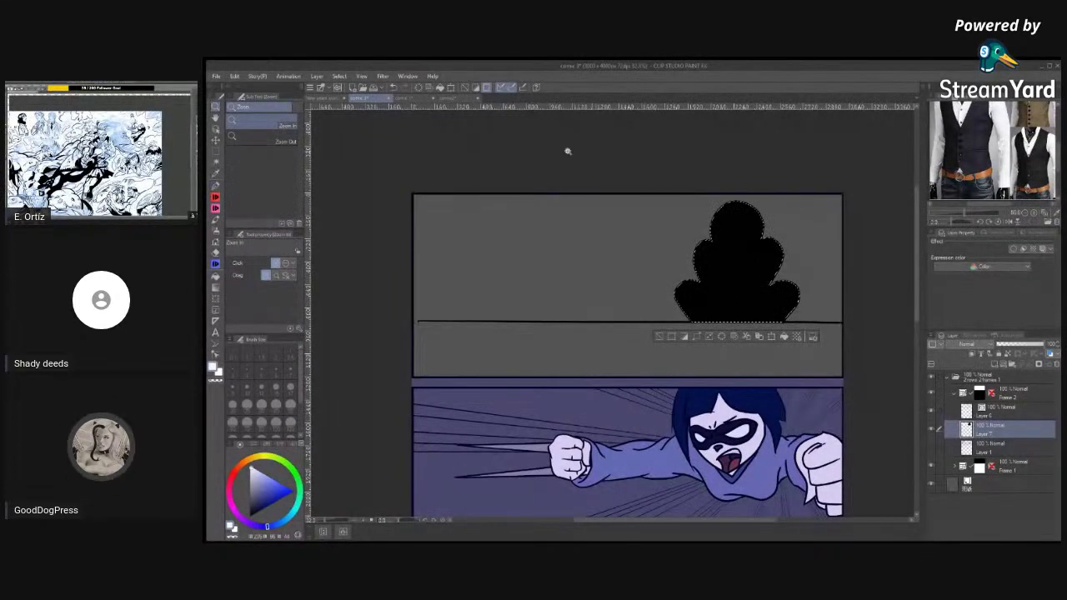
click(770, 222)
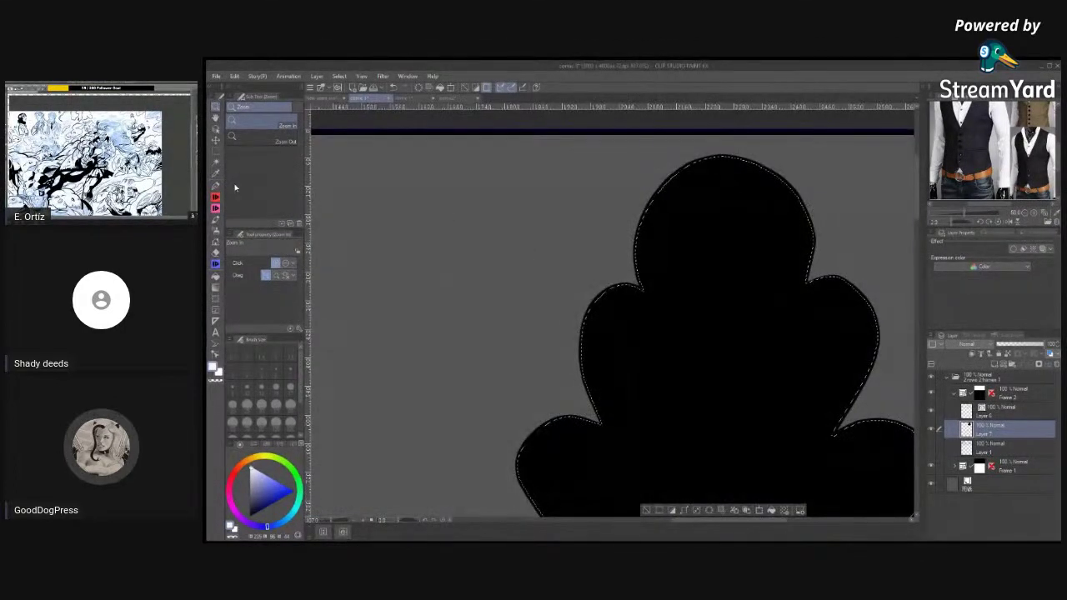
key(p)
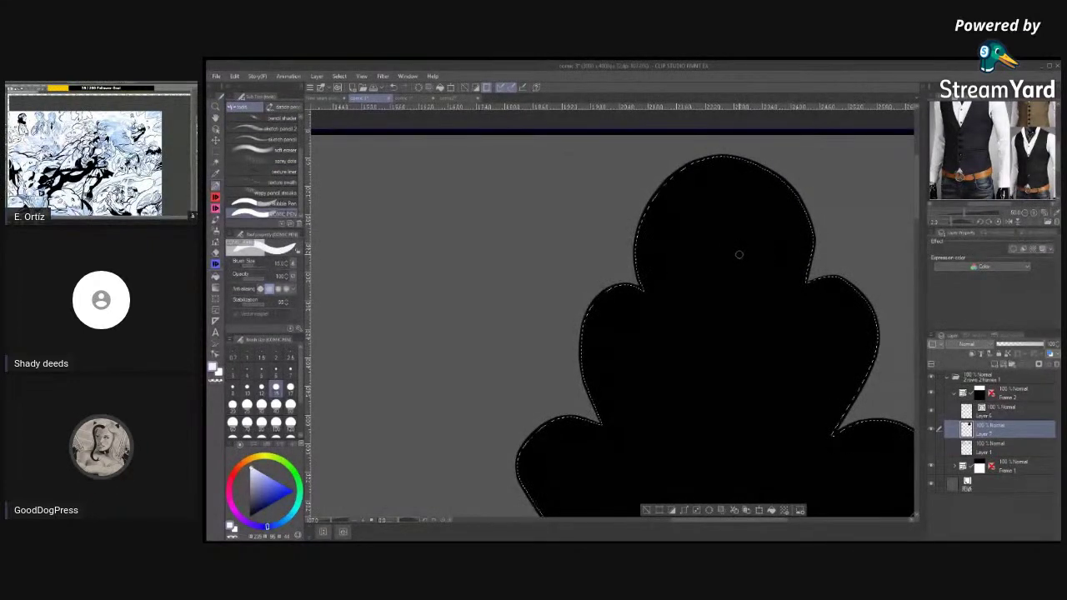
mouse_move(735, 256)
mouse_down()
mouse_move(776, 233)
mouse_move(784, 241)
mouse_move(774, 264)
mouse_move(734, 256)
mouse_up()
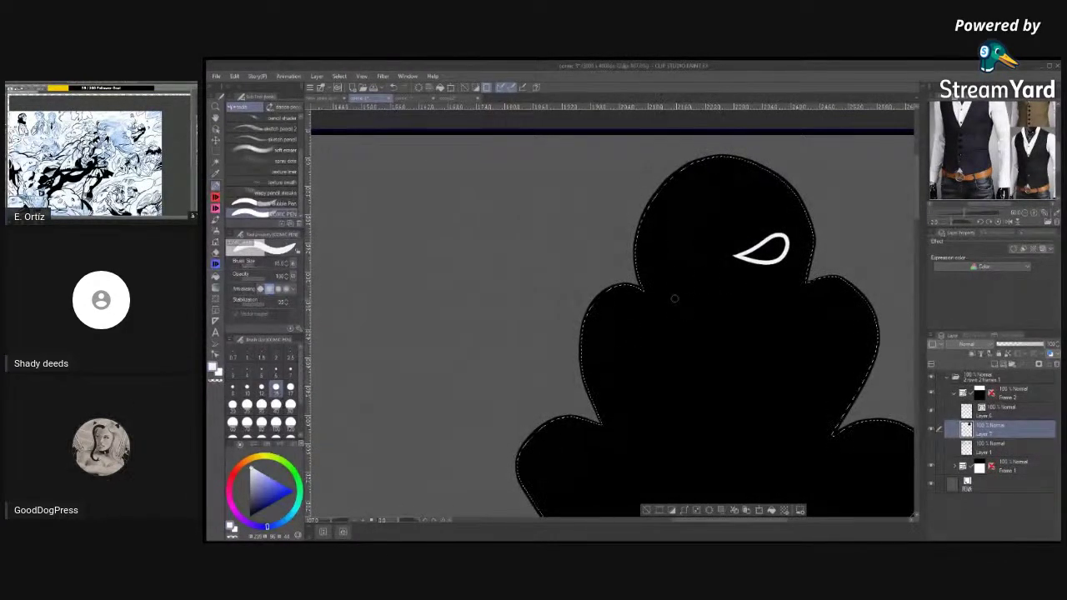
Try to copy the eye outline onto a new layer, flip it horizontally and move it across the head, then undo the flip and move.
key(m)
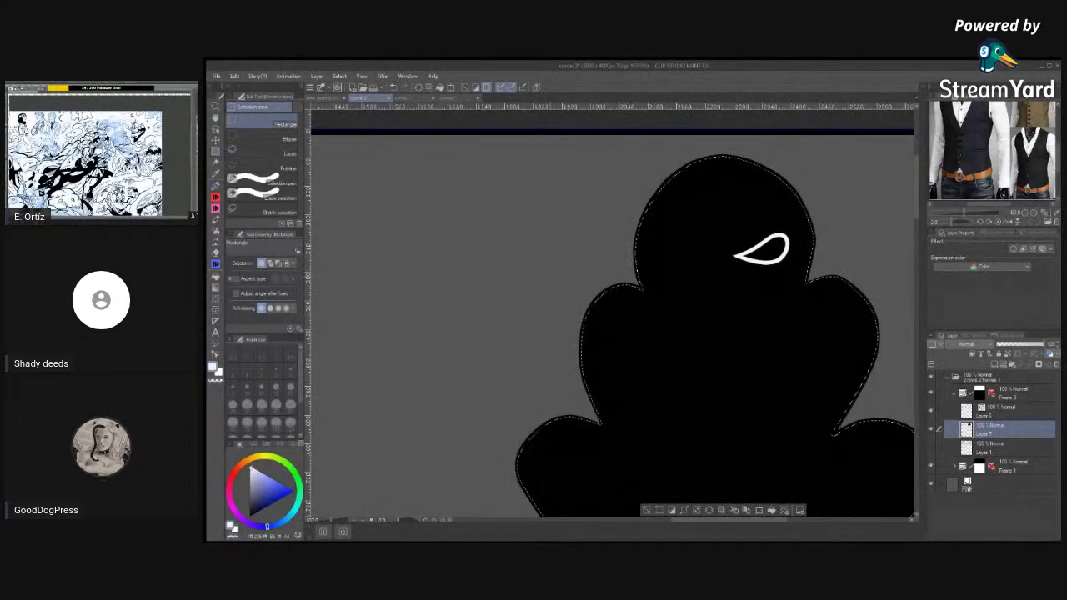
key(ctrl+d)
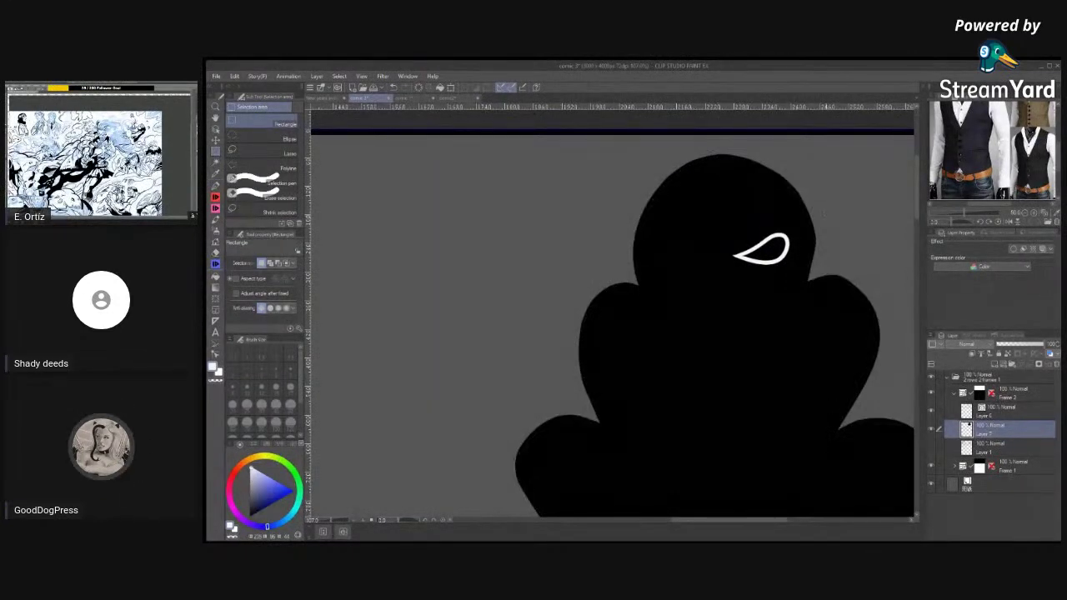
drag(728, 227, 794, 269)
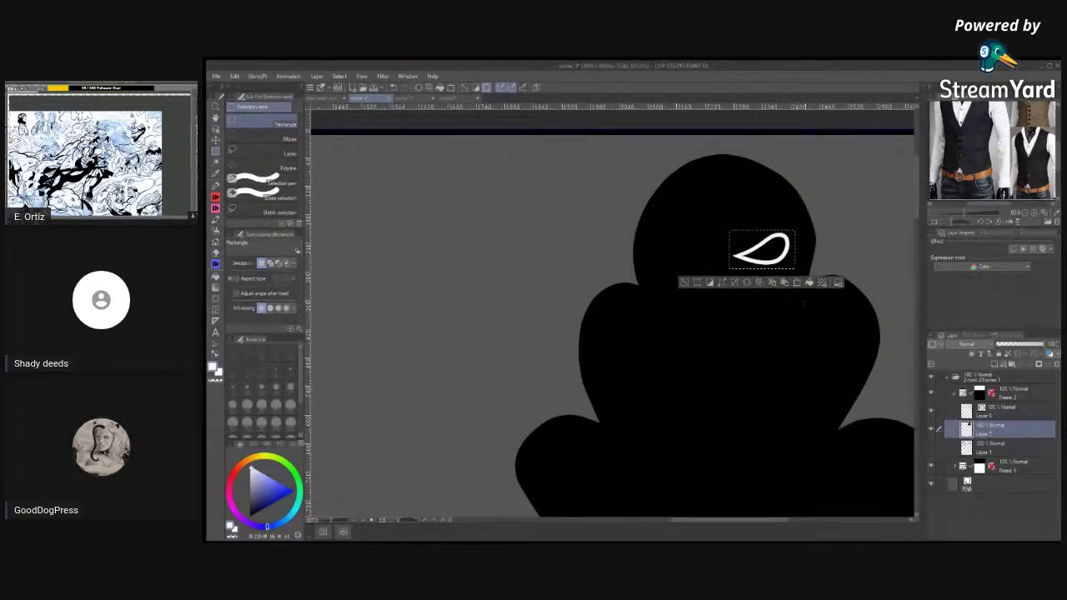
key(ctrl+c)
key(ctrl+v)
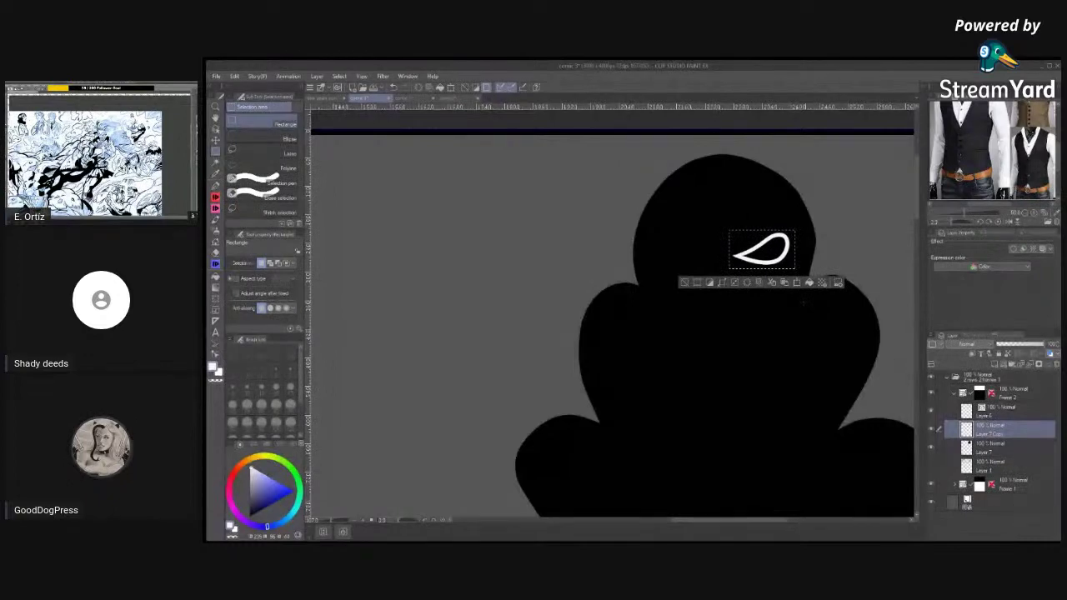
click(235, 76)
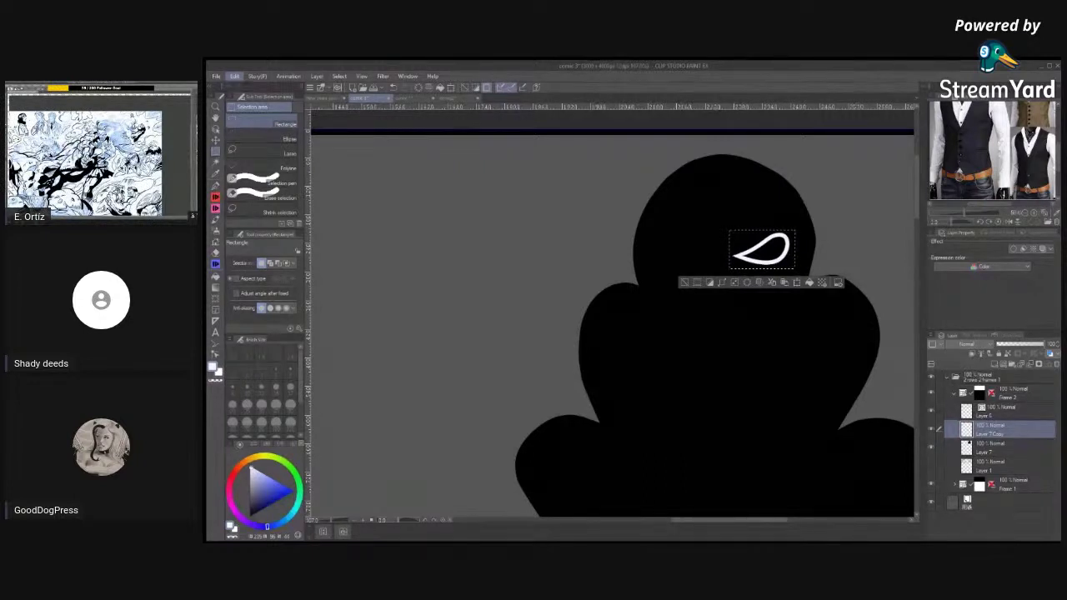
key(ctrl+t)
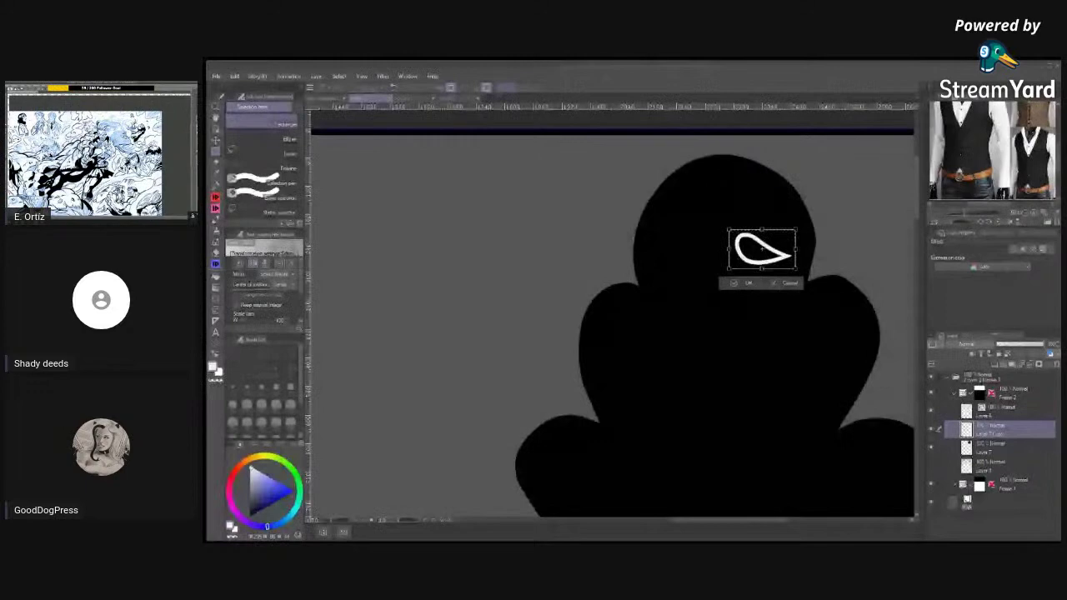
key(Return)
drag(778, 254, 712, 258)
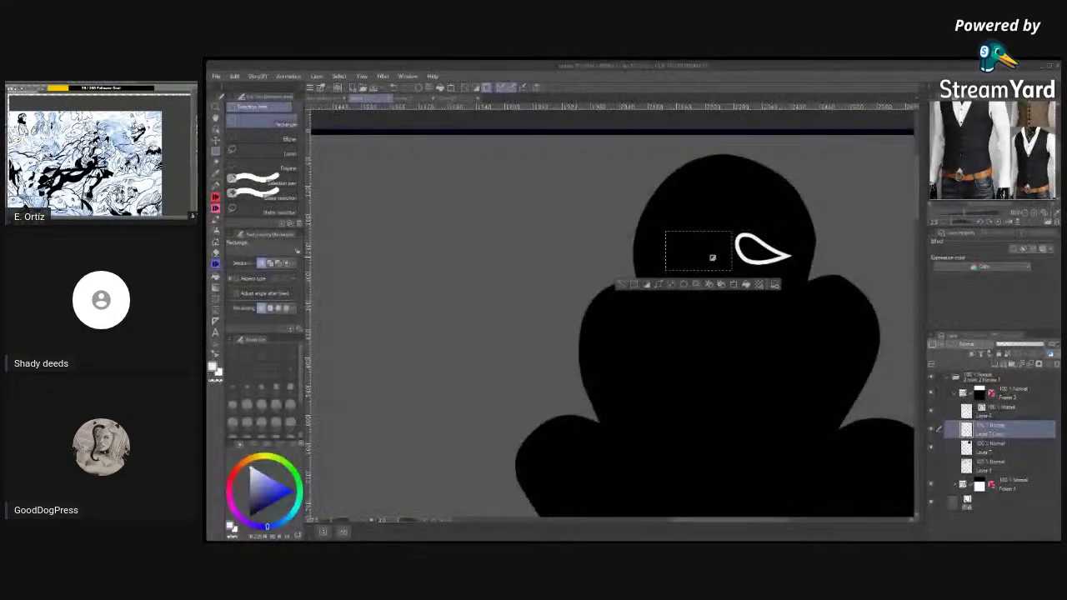
key(ctrl+z)
key(ctrl+z)
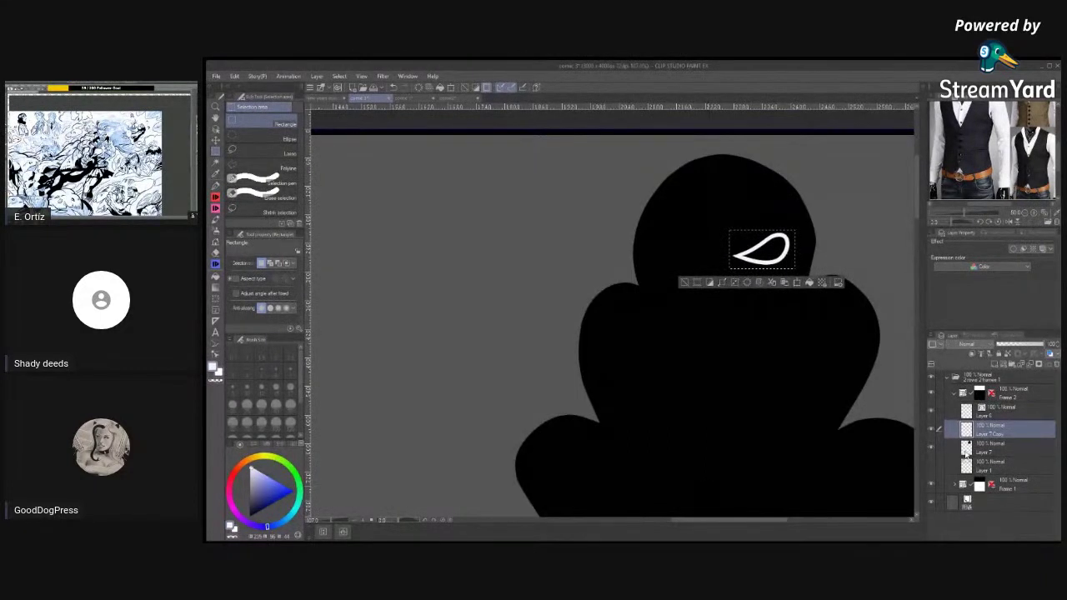
Try pasting and moving another eye copy from Layer 7, then undo back to the single eye with the silhouette still selected.
click(965, 451)
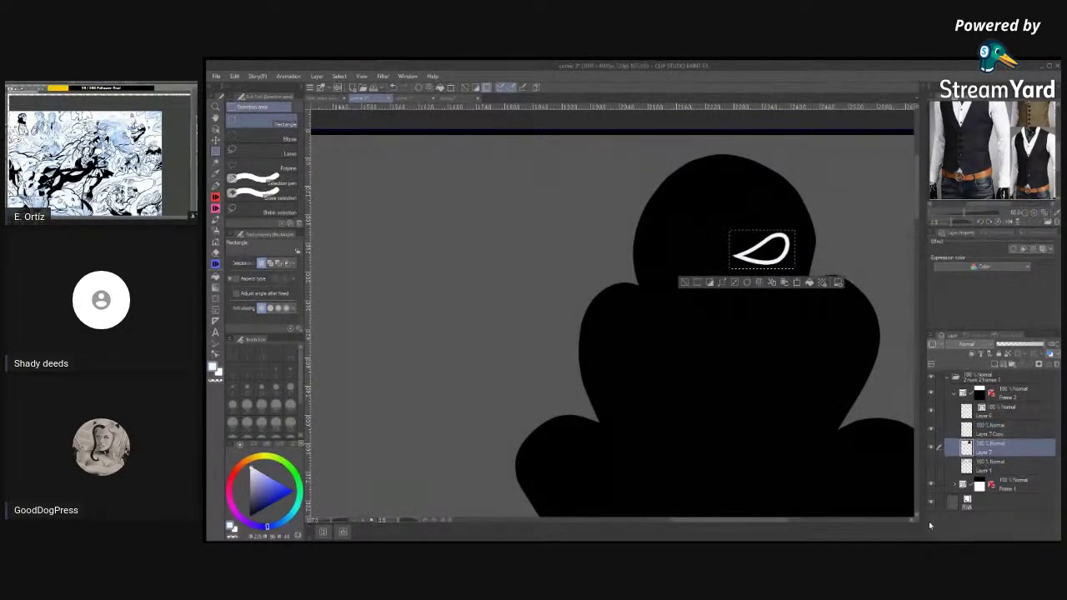
key(ctrl+v)
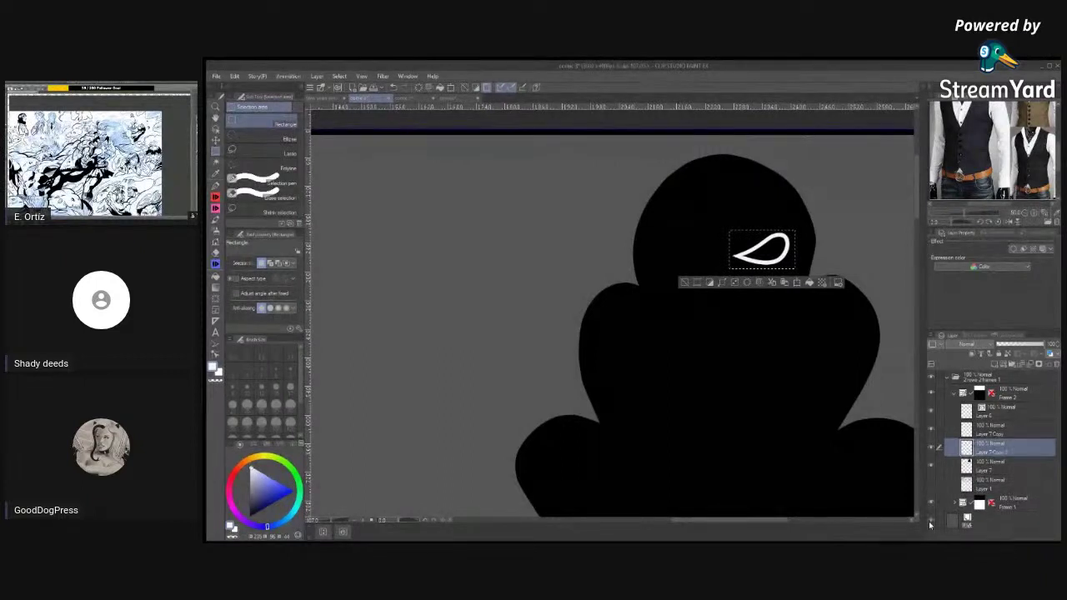
mouse_move(779, 252)
mouse_down()
mouse_move(768, 248)
mouse_move(780, 252)
mouse_up()
click(216, 129)
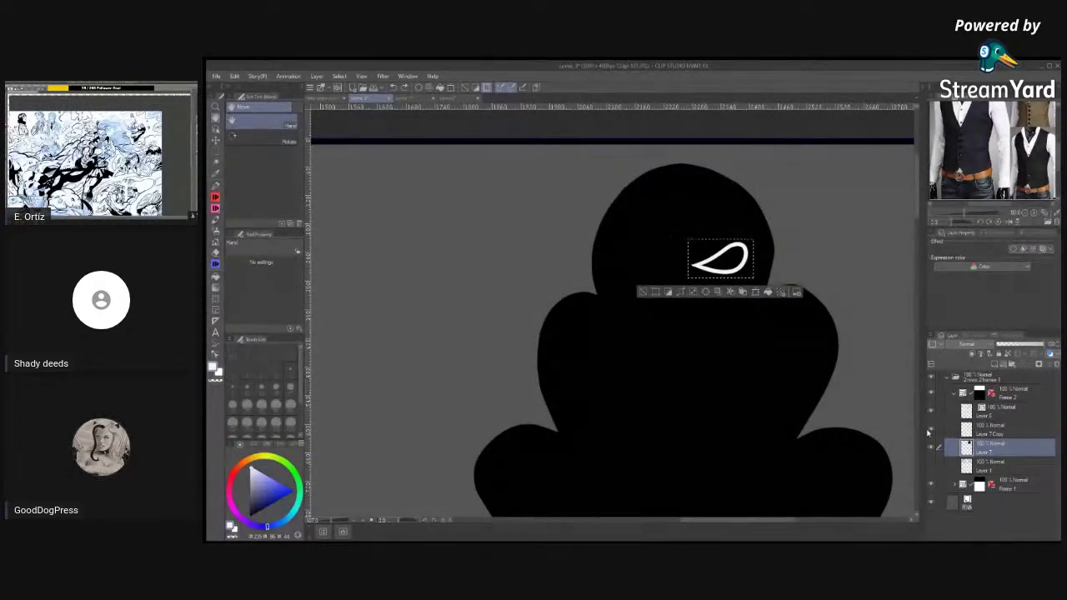
click(215, 140)
drag(710, 262, 721, 296)
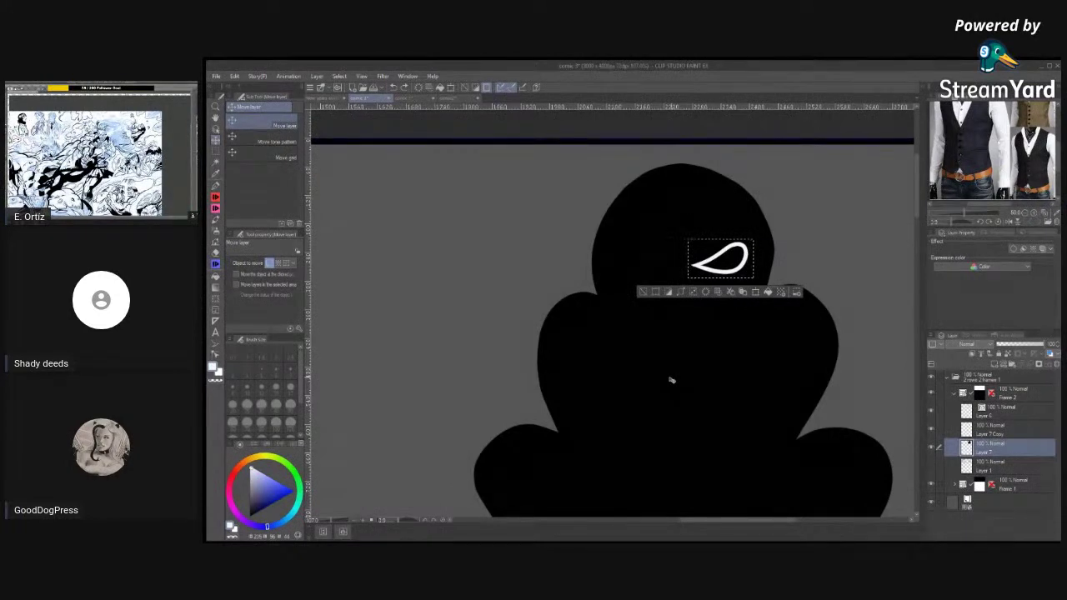
key(alt+bracketright)
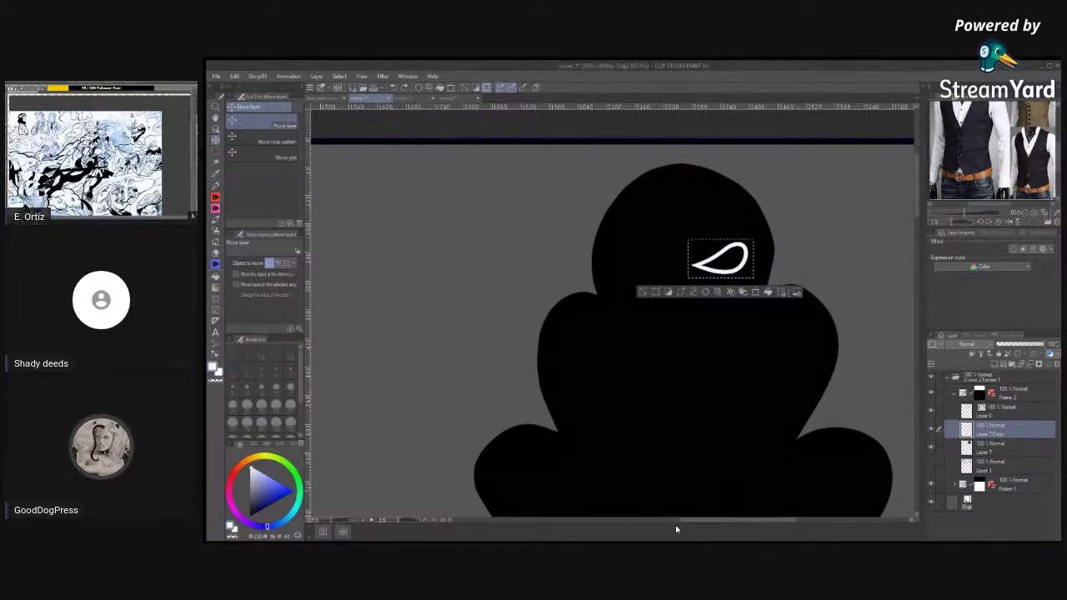
key(ctrl+z)
key(ctrl+z)
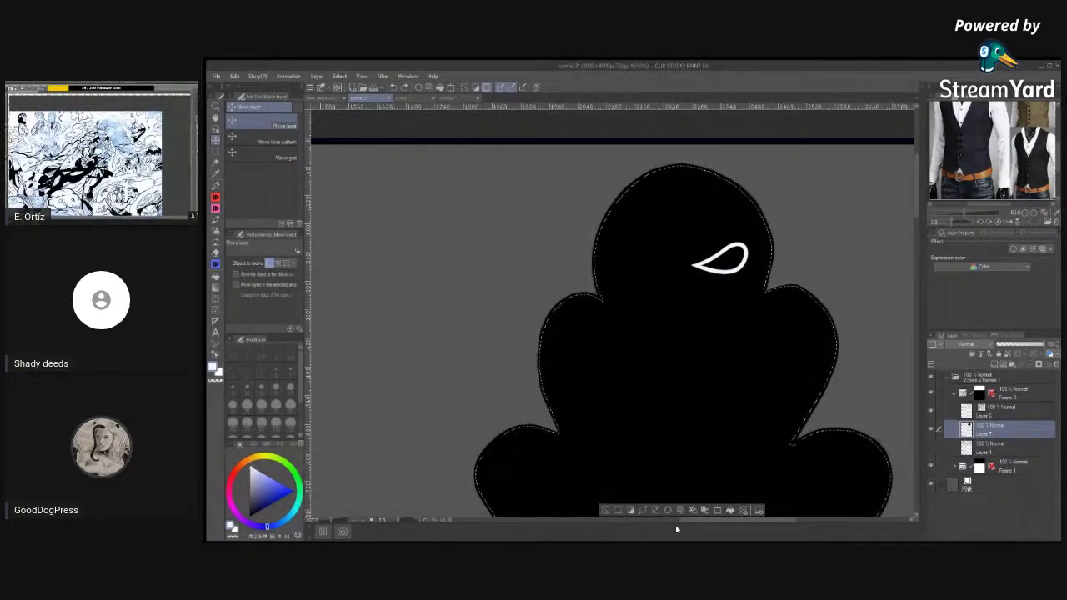
Try several freehand white outlines for the second eye on the left side of the head, undoing each one.
click(215, 185)
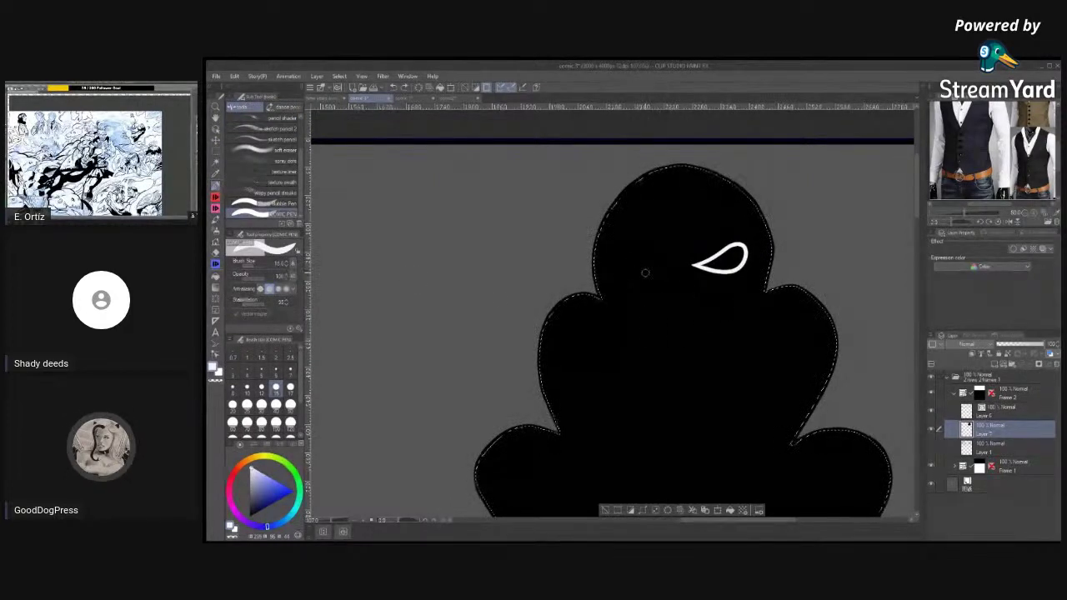
mouse_move(644, 237)
mouse_down()
mouse_move(632, 266)
mouse_move(652, 238)
mouse_up()
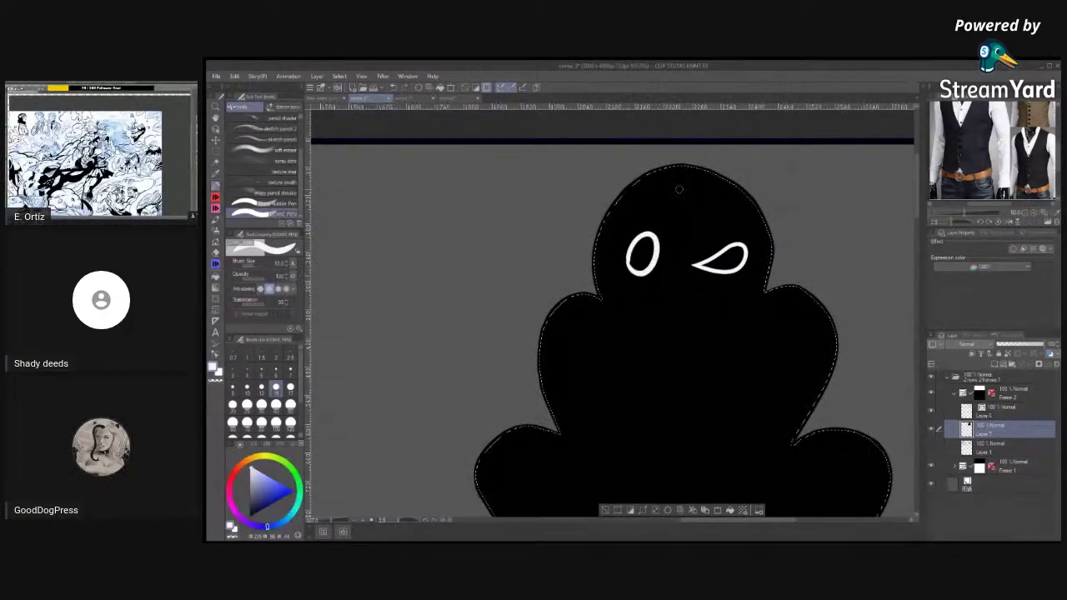
key(ctrl+z)
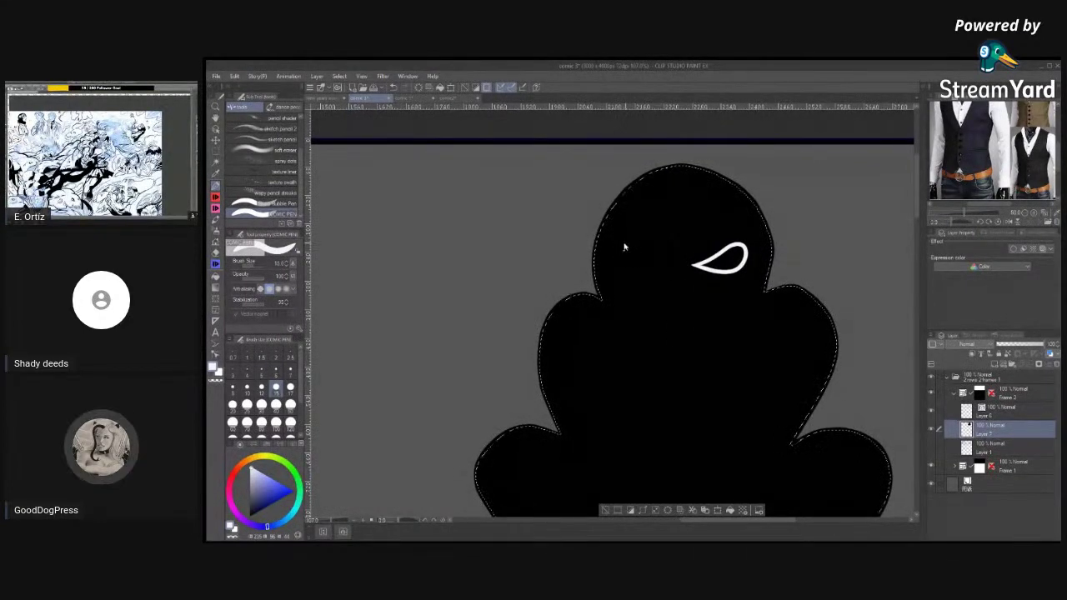
mouse_move(619, 242)
mouse_down()
mouse_move(617, 260)
mouse_move(634, 272)
mouse_move(675, 269)
mouse_up()
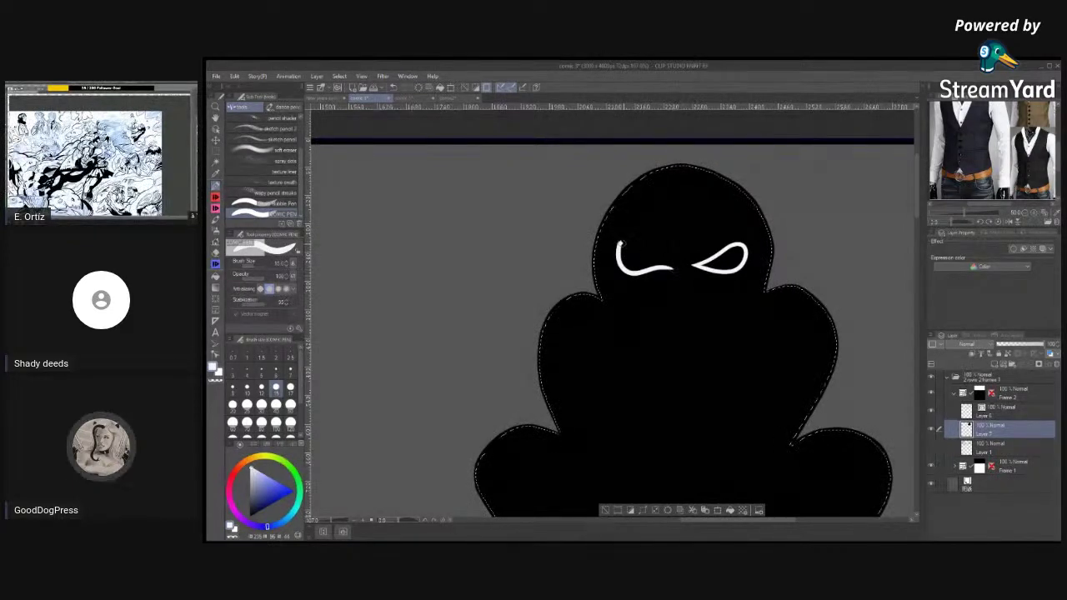
drag(623, 243, 677, 264)
key(ctrl+z)
key(ctrl+z)
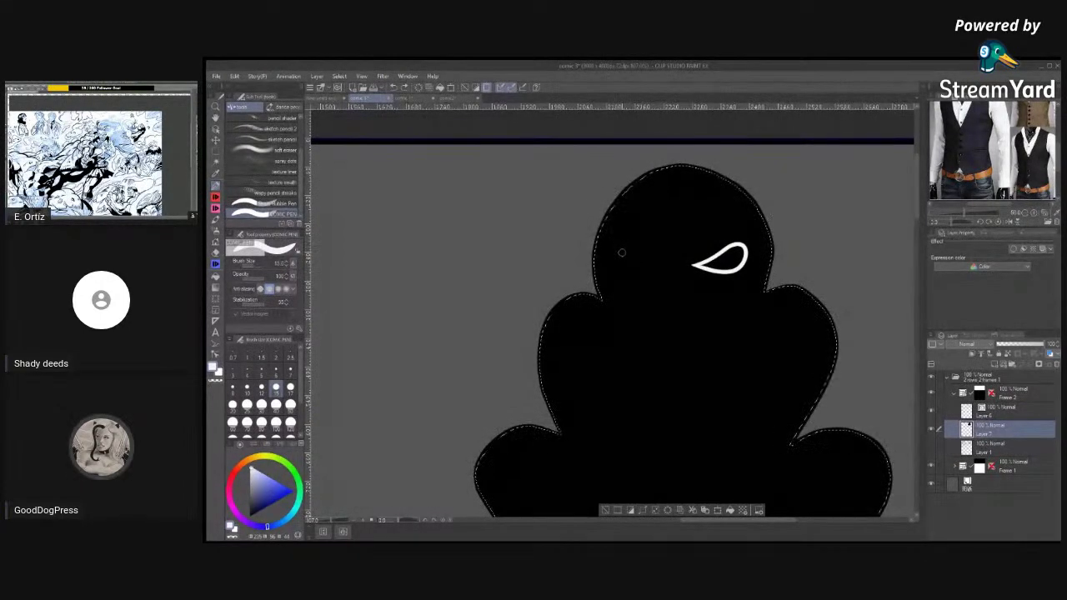
mouse_move(619, 245)
mouse_down()
mouse_move(632, 273)
mouse_move(671, 267)
mouse_up()
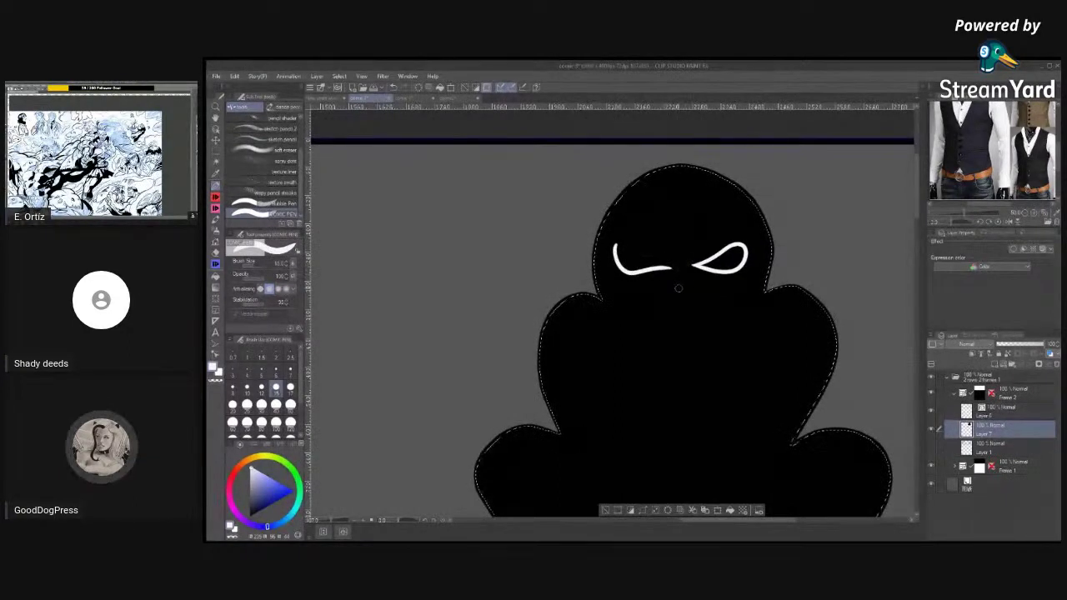
drag(618, 245, 669, 267)
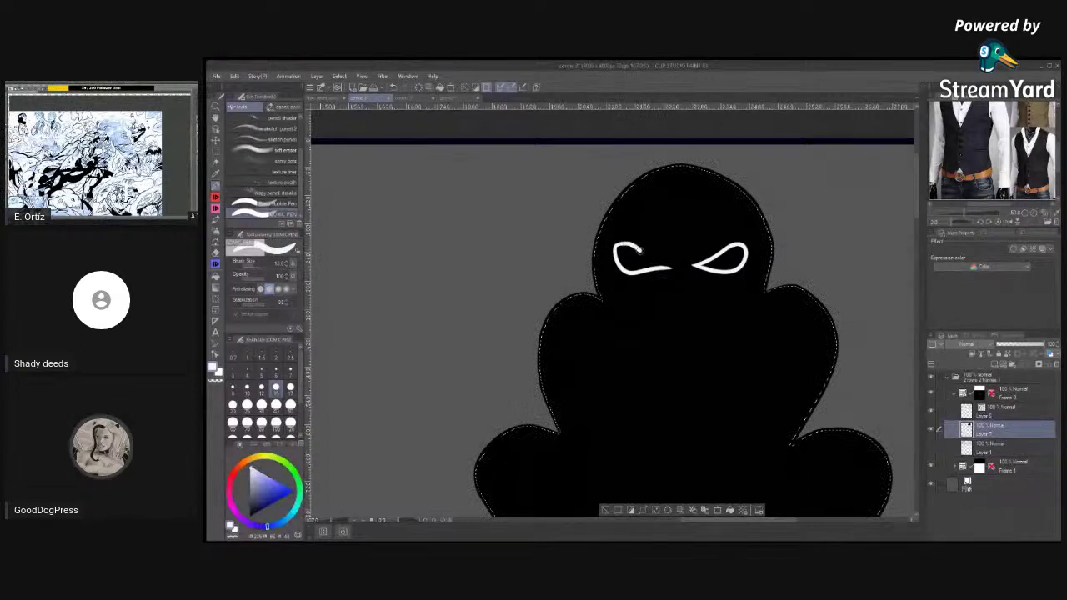
key(ctrl+z)
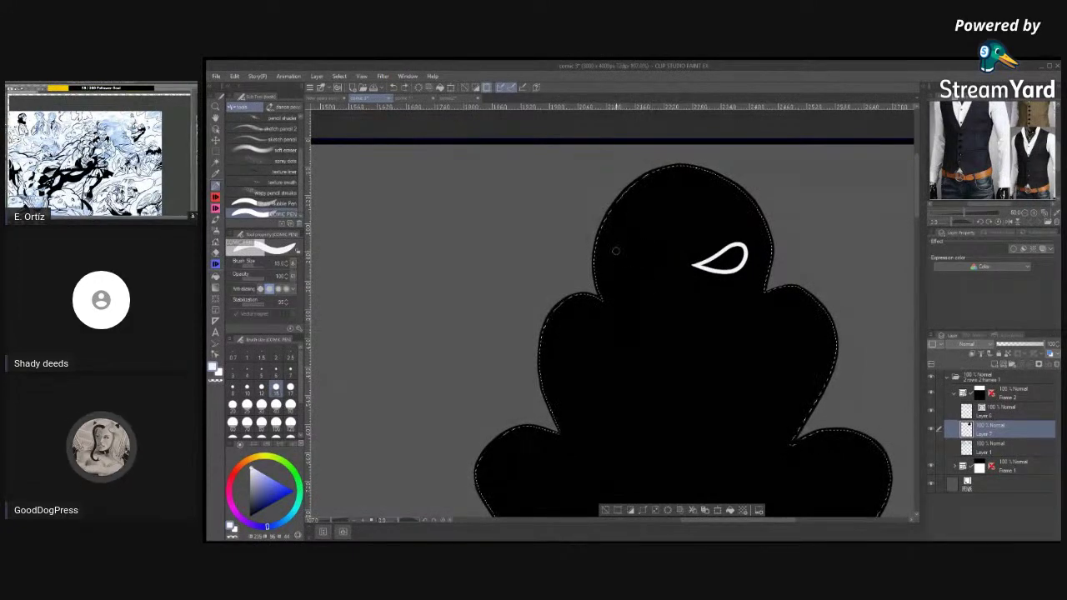
mouse_move(615, 236)
mouse_down()
mouse_move(625, 263)
mouse_move(671, 262)
mouse_up()
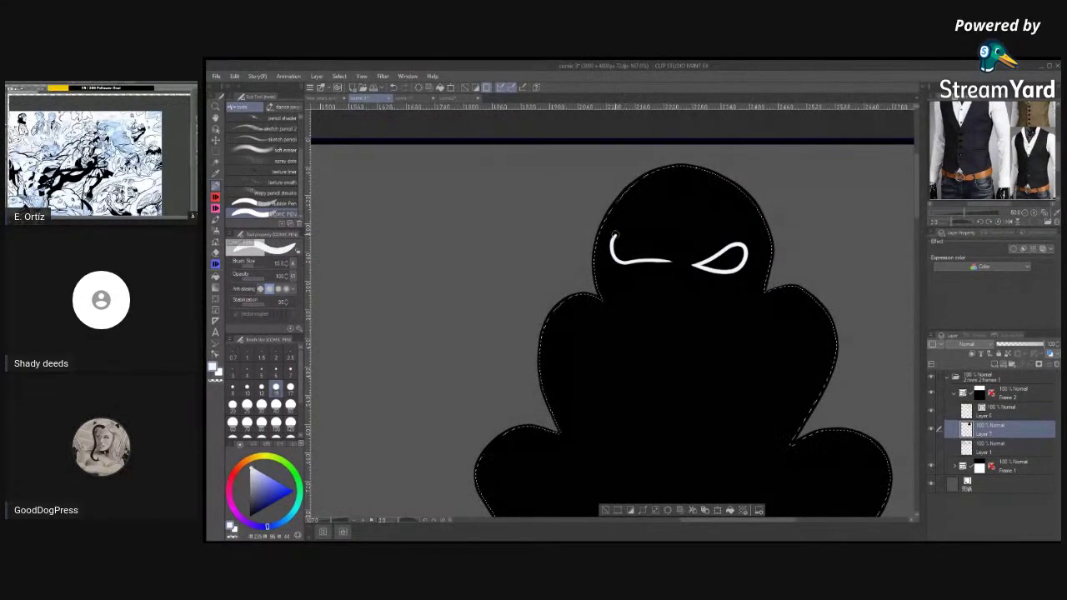
drag(622, 236, 654, 251)
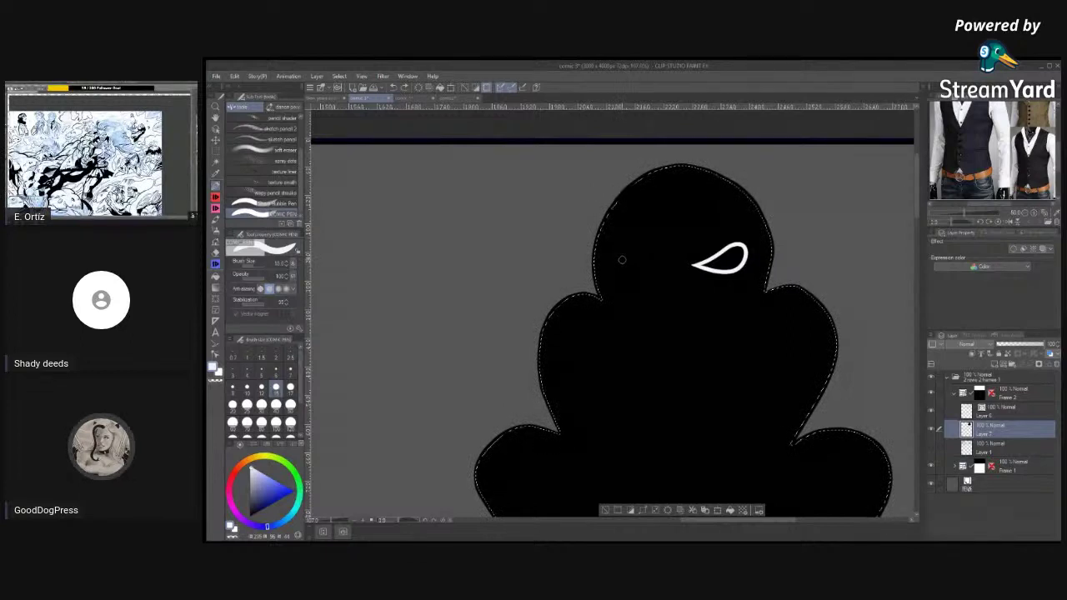
Ink the second eye in white on the left side of the head, with a curved lower lid and a rounded upper line meeting at an inner point.
drag(632, 265, 679, 261)
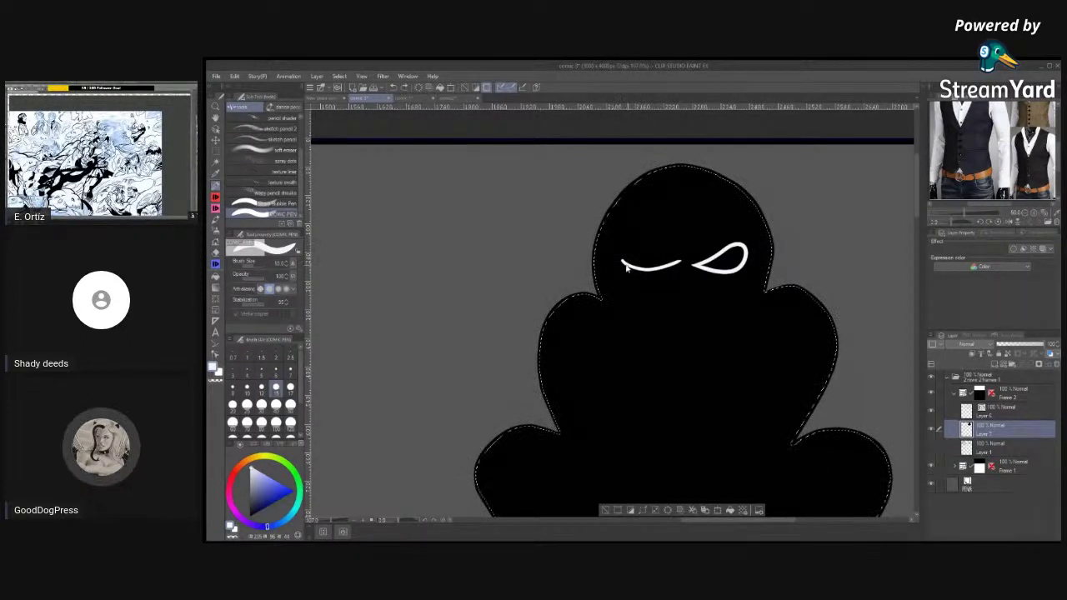
drag(634, 237, 685, 259)
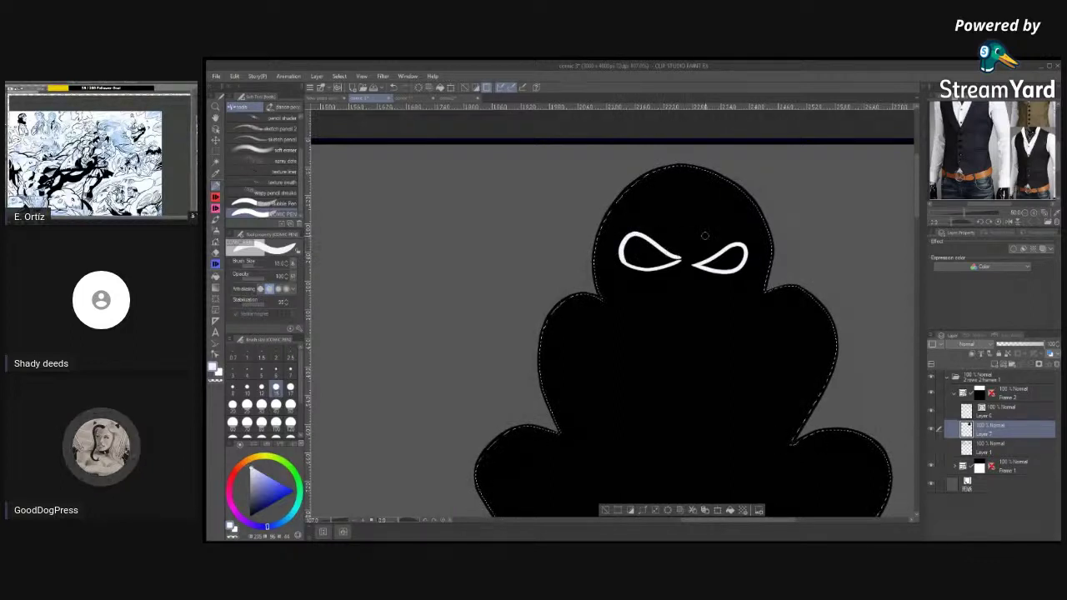
key(ctrl+z)
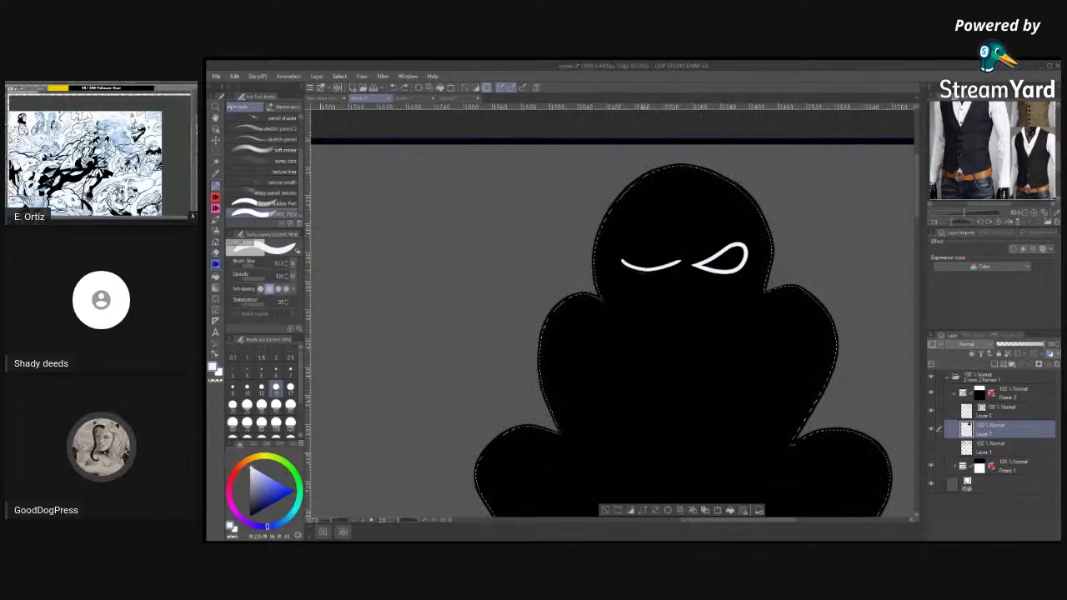
drag(625, 247, 685, 267)
key(ctrl+z)
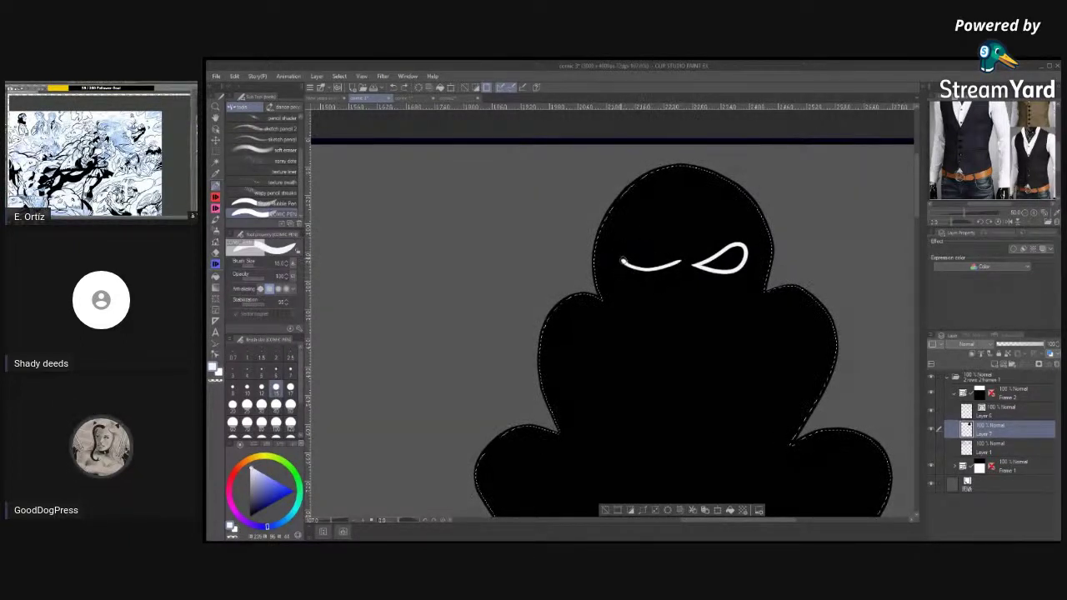
drag(641, 240, 685, 265)
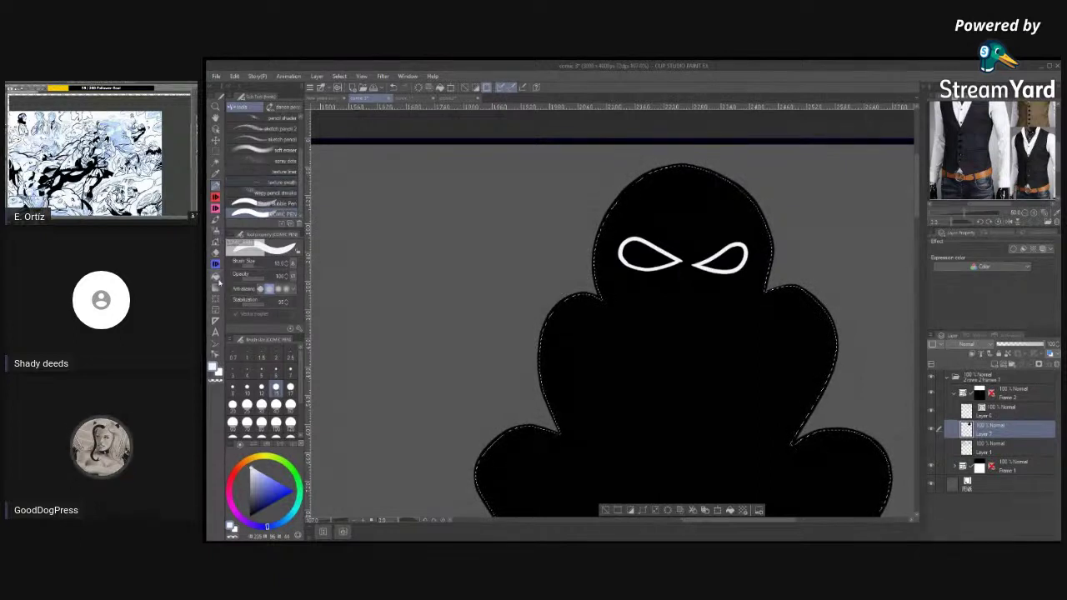
Fill the interiors of both outlined eyes on the silhouette's head with white.
click(217, 279)
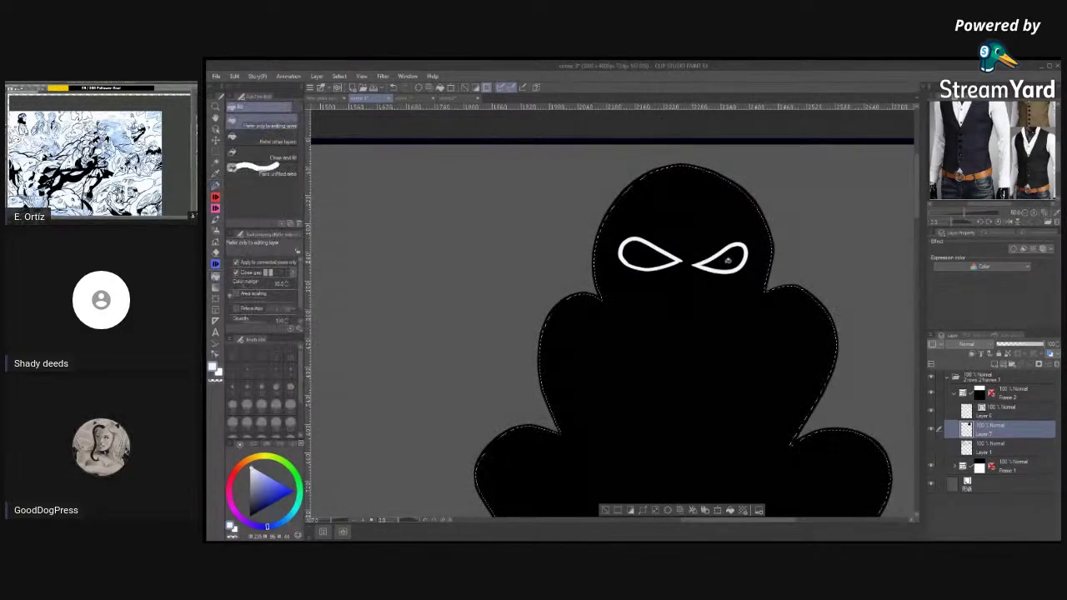
click(731, 261)
click(653, 260)
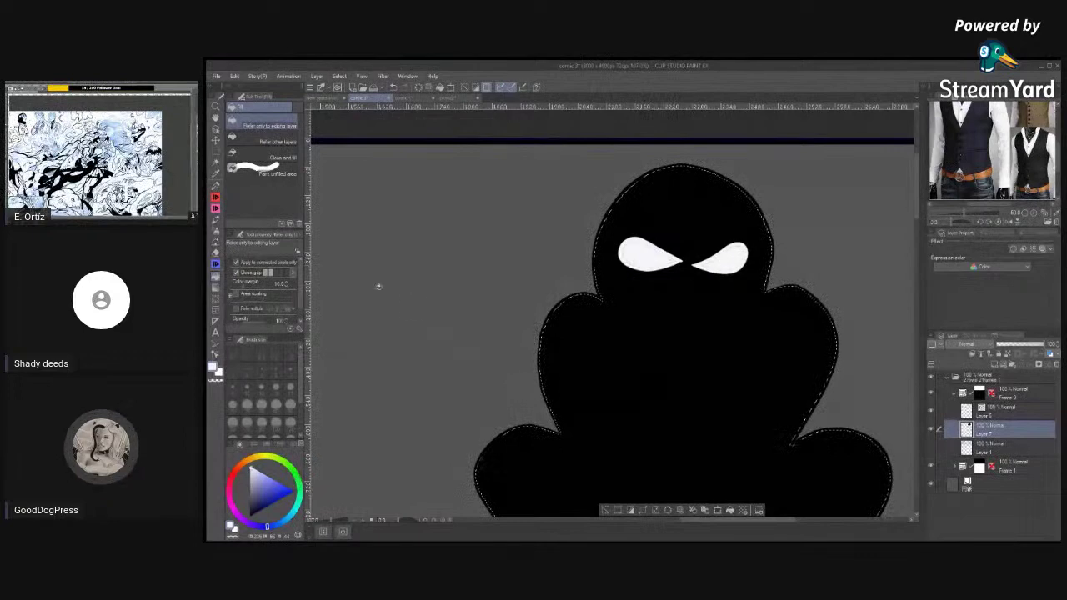
Ink angry white brow lines slanting toward the nose above both eyes and a short frowning mouth below them.
click(216, 185)
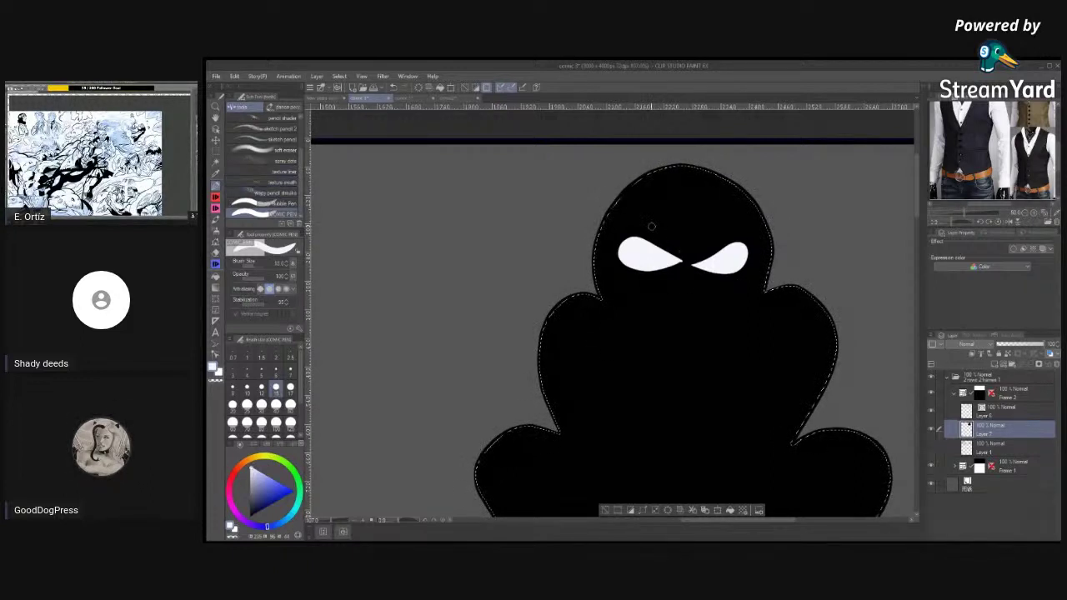
drag(665, 240, 677, 247)
key(ctrl+z)
mouse_move(684, 238)
mouse_down()
mouse_move(683, 248)
mouse_move(664, 242)
mouse_move(699, 253)
mouse_move(731, 225)
mouse_up()
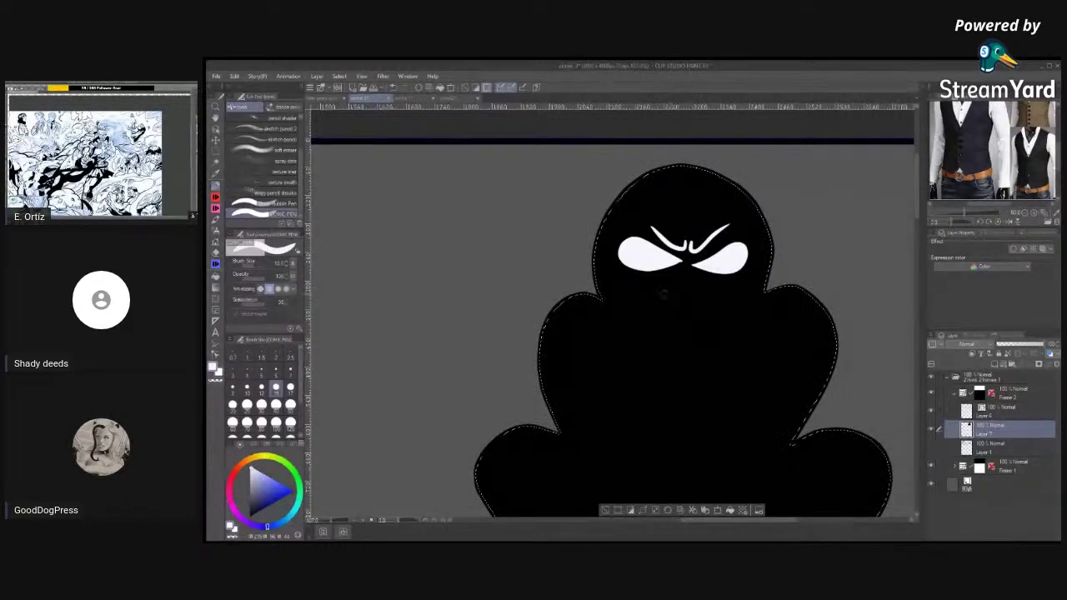
drag(651, 298, 694, 296)
Review the silhouette within the full two-panel page and switch to another open document.
scroll(500, 255, down, 5)
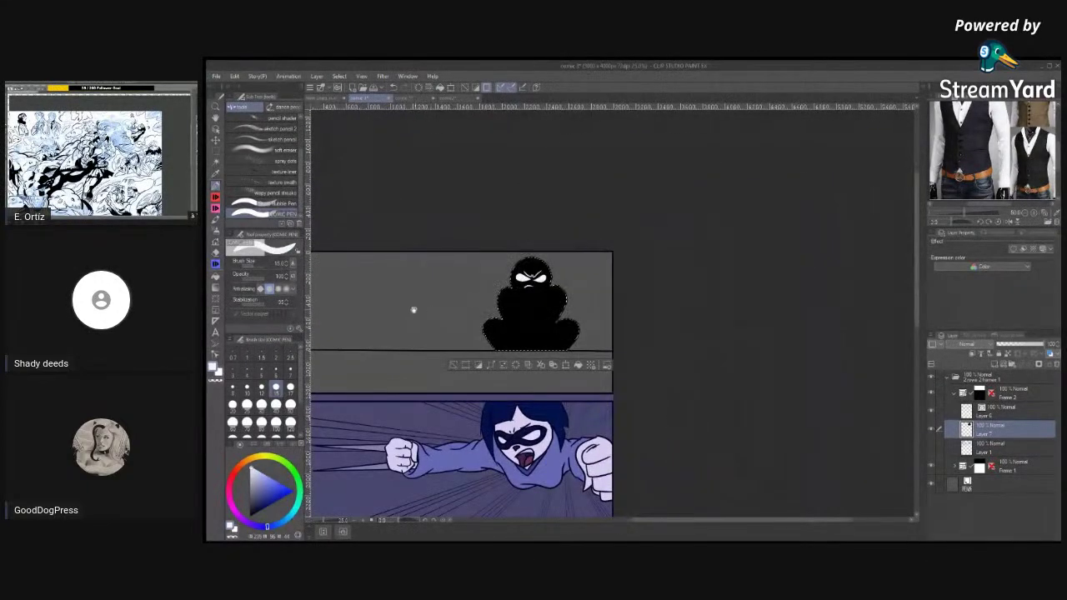
scroll(522, 222, up, 2)
drag(522, 222, 614, 217)
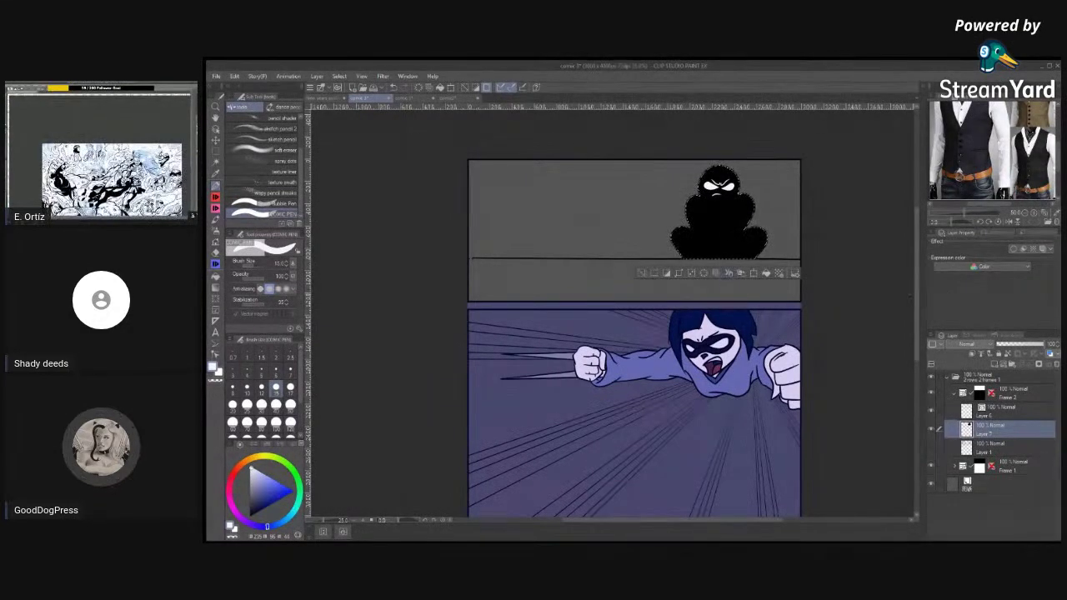
scroll(801, 222, down, 2)
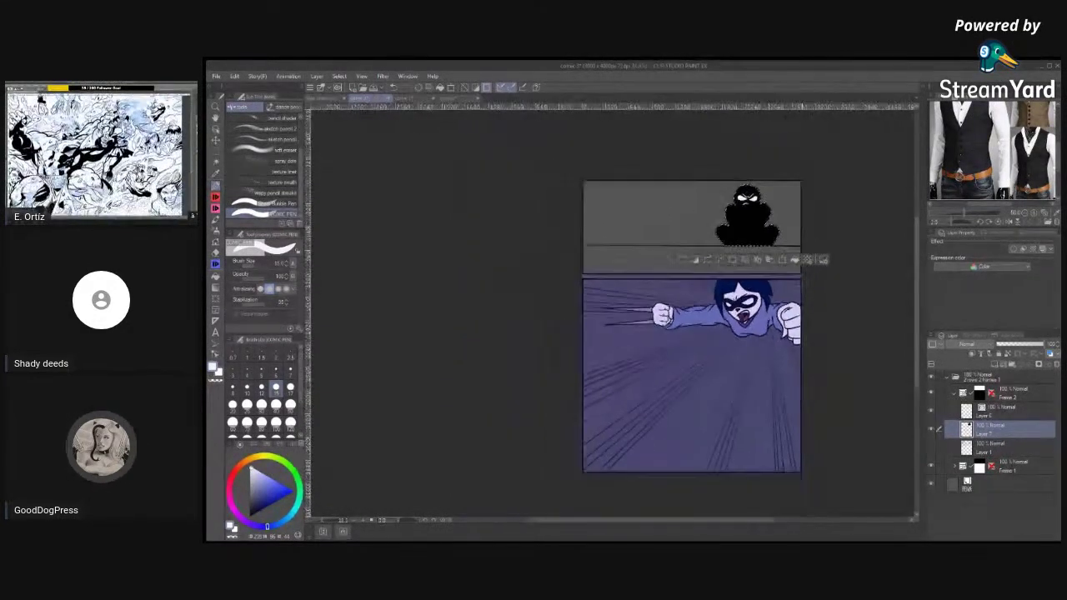
scroll(802, 306, up, 1)
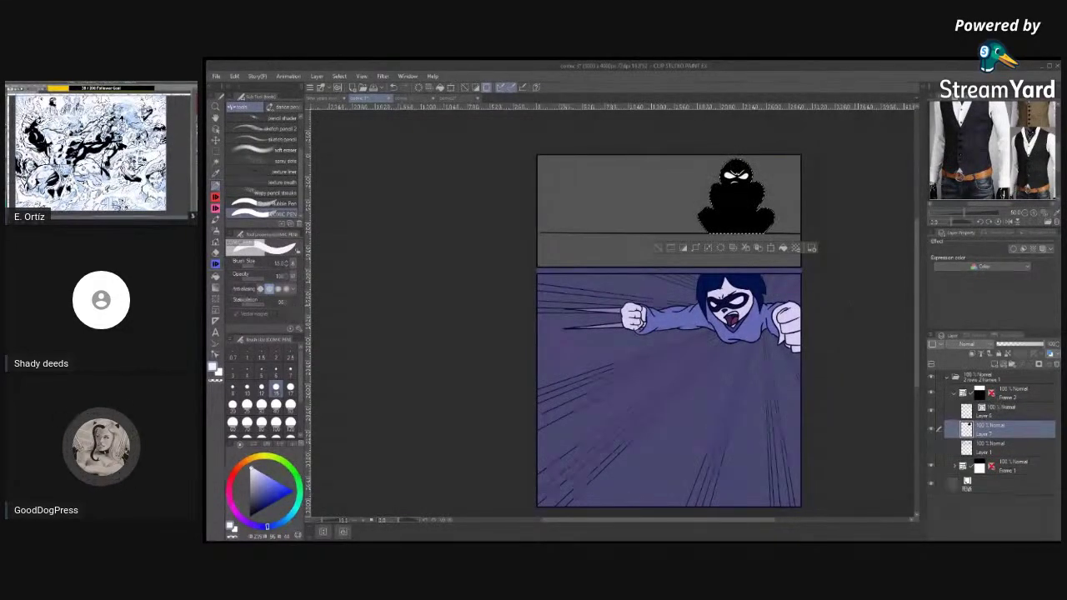
click(410, 98)
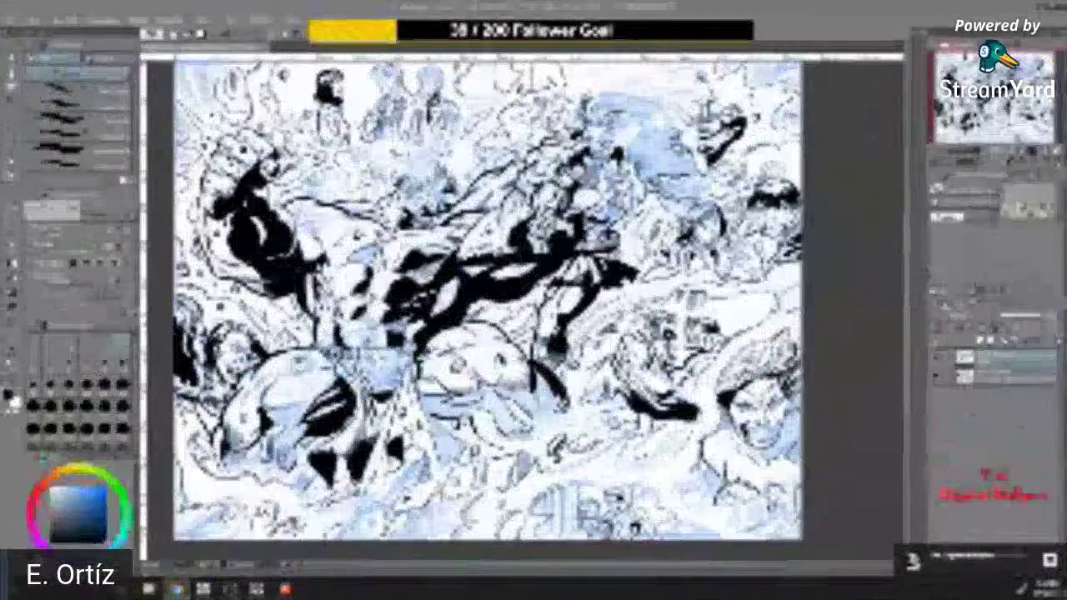